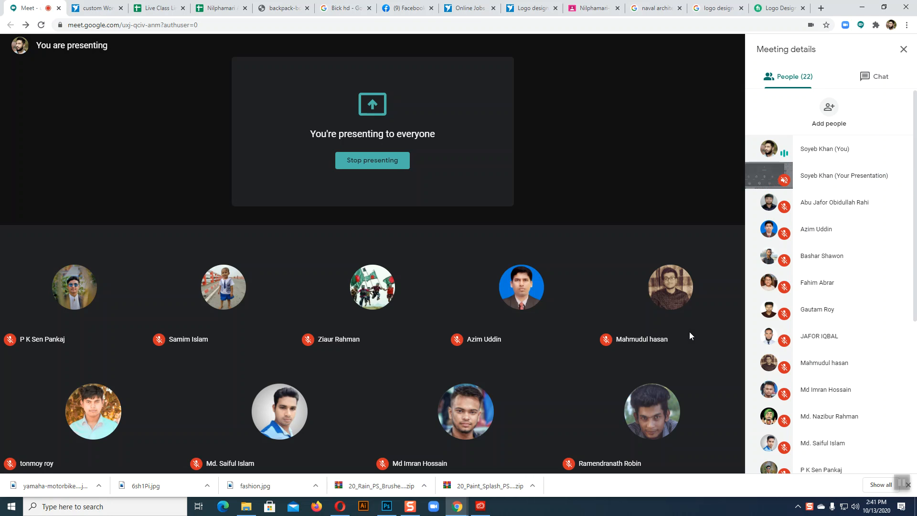
Switch to the Fiverr Logo Design category page and look over its service listings.
click(780, 8)
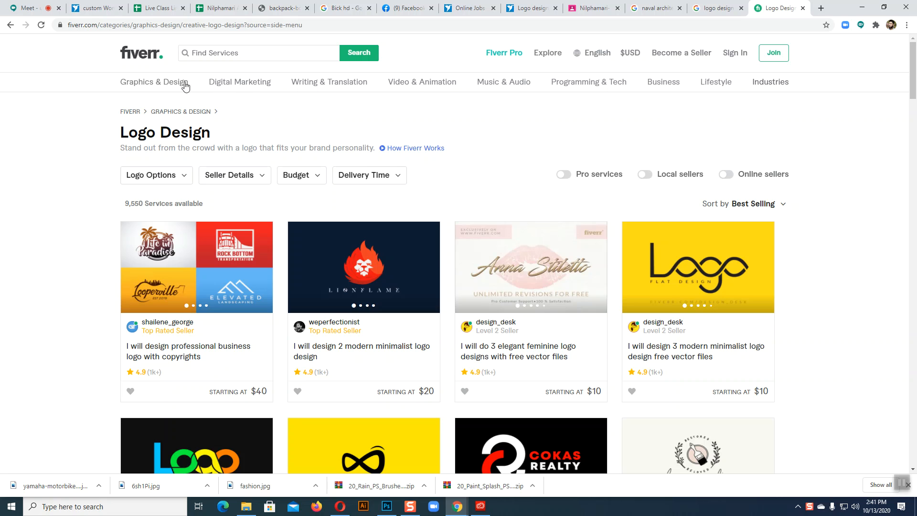
mouse_move(249, 83)
scroll(789, 239, down, 3)
scroll(789, 239, up, 3)
Open the YouTube home page in a new browser tab by way of a Google search for youtube.
click(821, 7)
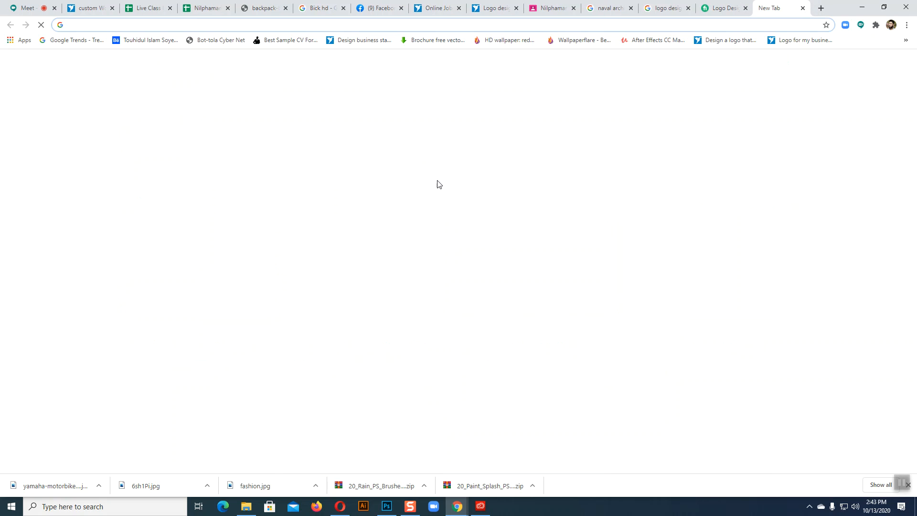
click(412, 201)
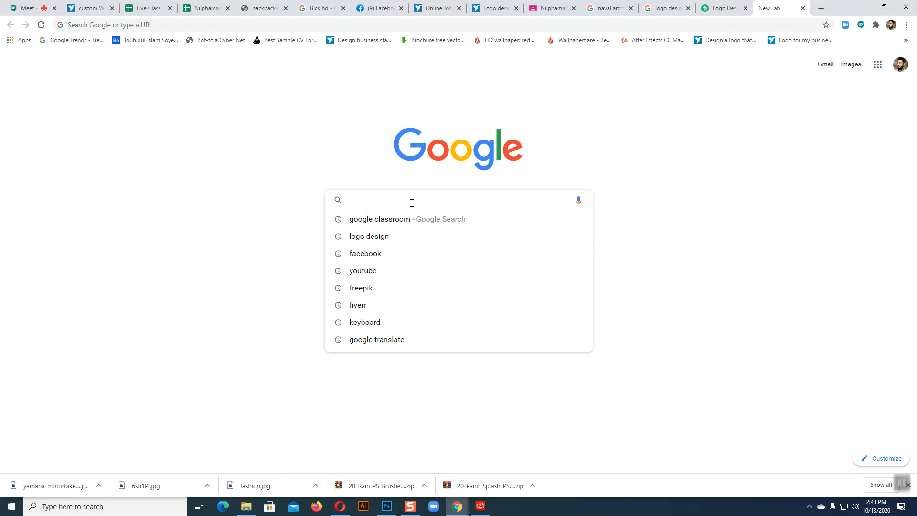
click(384, 270)
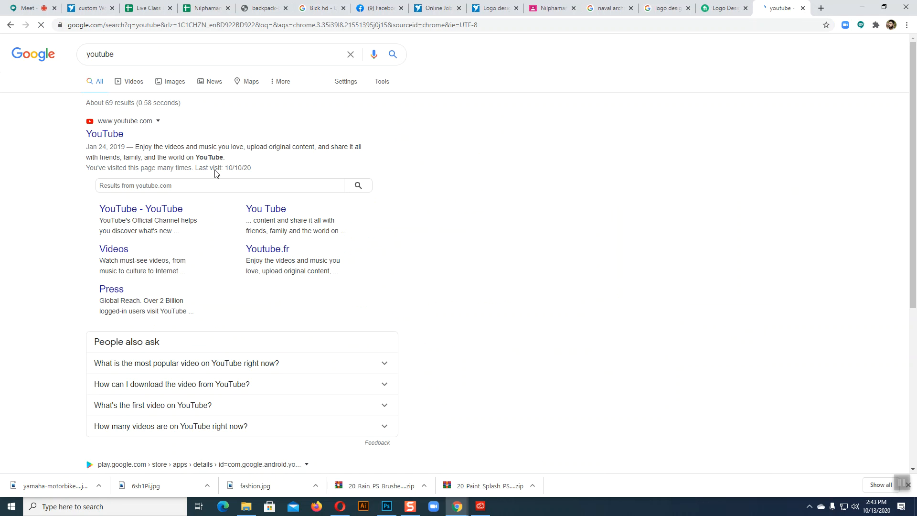
click(115, 135)
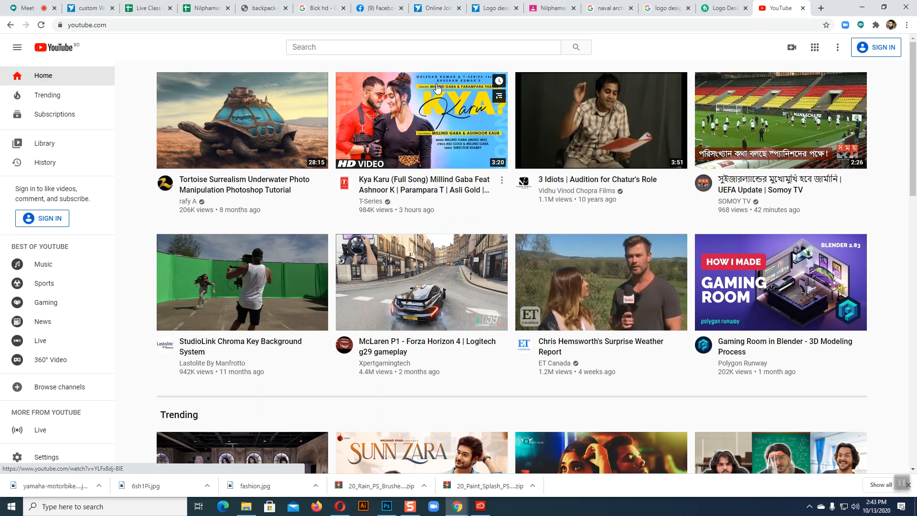
Search YouTube for "how to accept offer in fiverr".
click(417, 47)
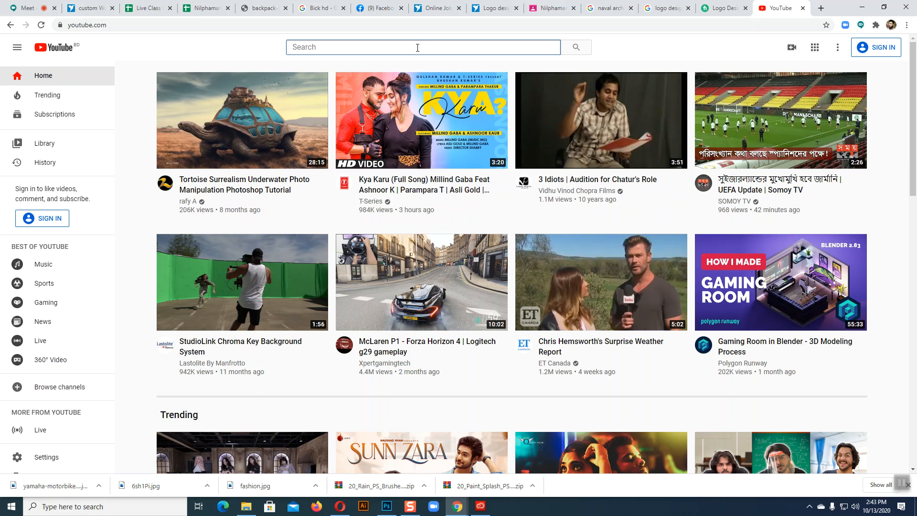
click(417, 47)
text(Acc)
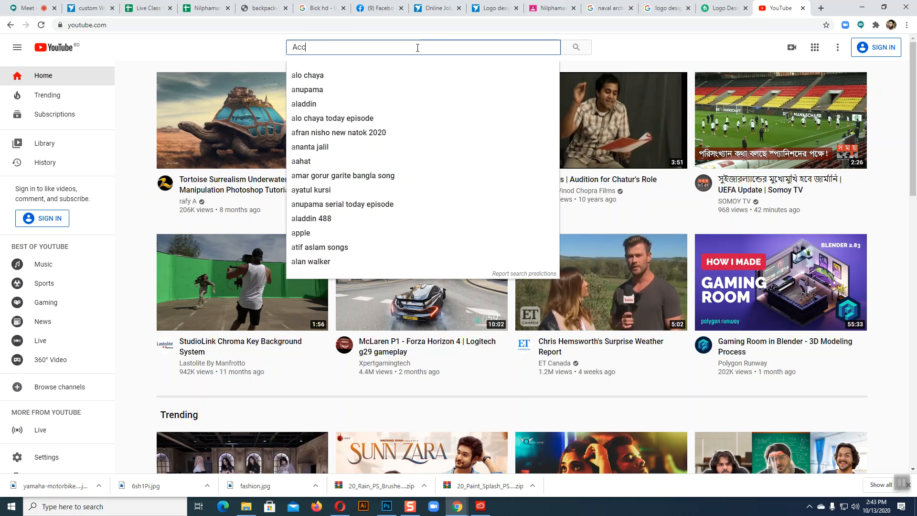
text(ept o)
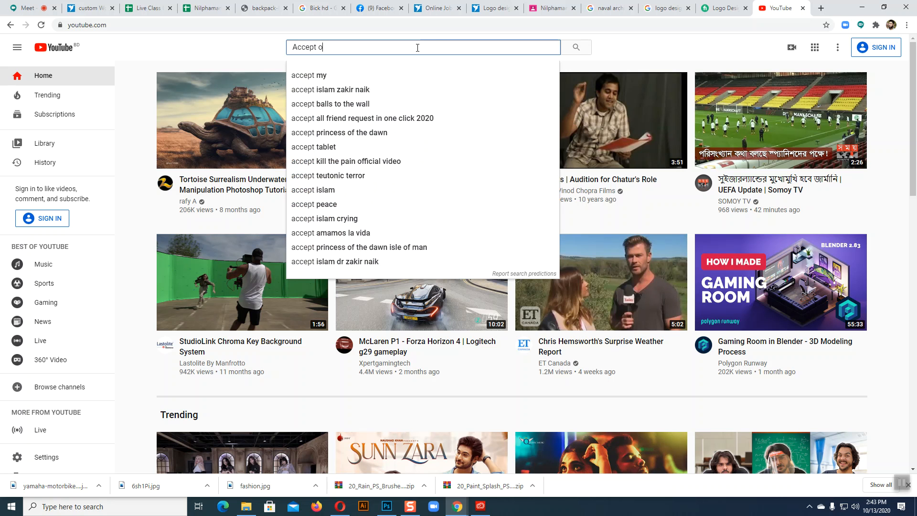
text(ffer)
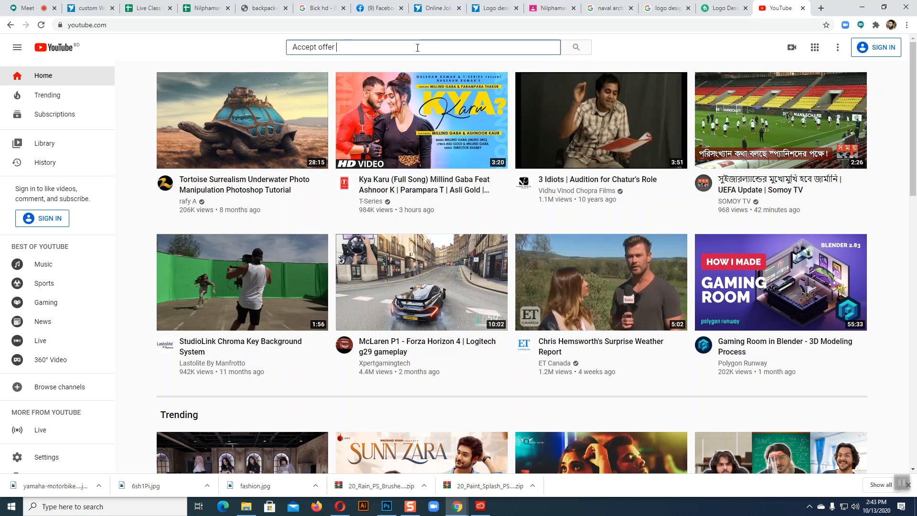
text( in f)
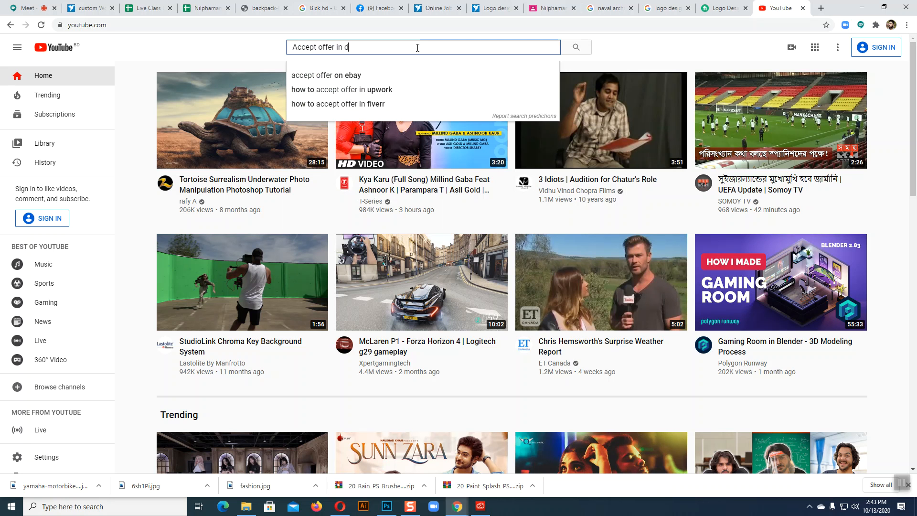
text(iverr)
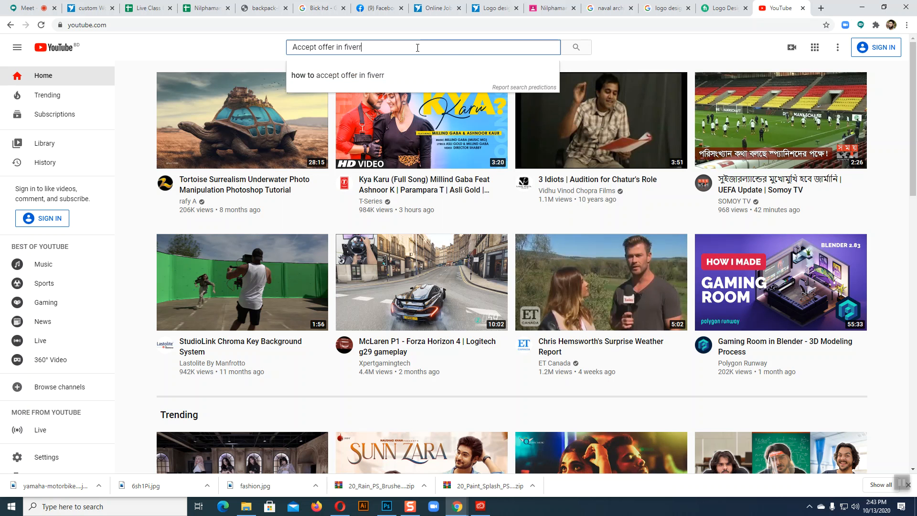
click(379, 74)
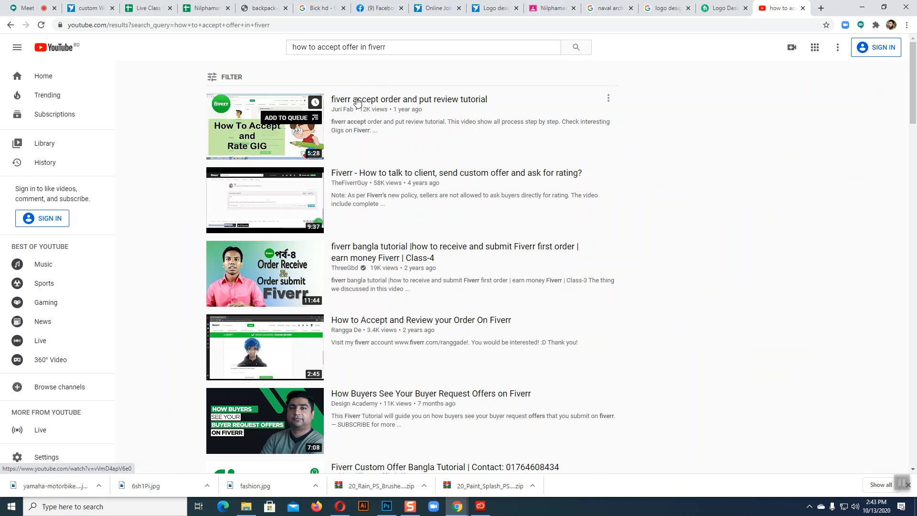
Play the video "fiverr accept order and put review tutorial" and skip its opening ad.
click(356, 99)
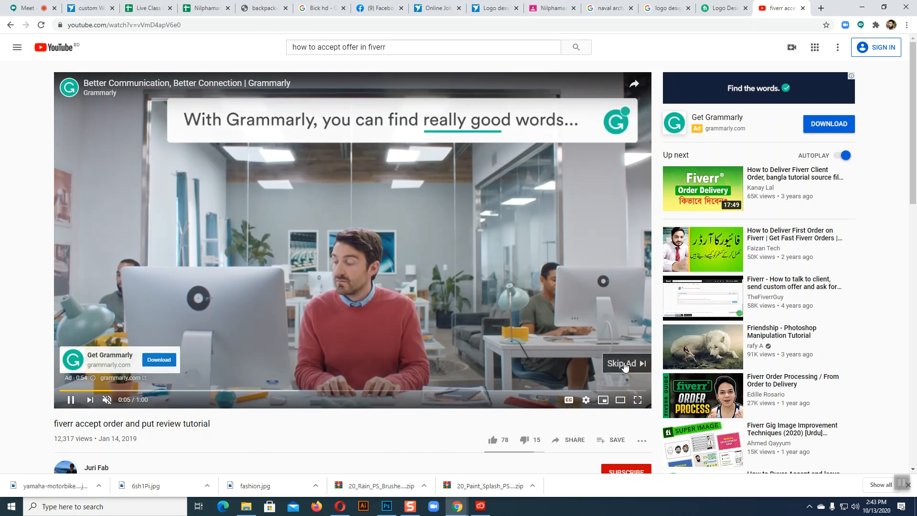
click(626, 366)
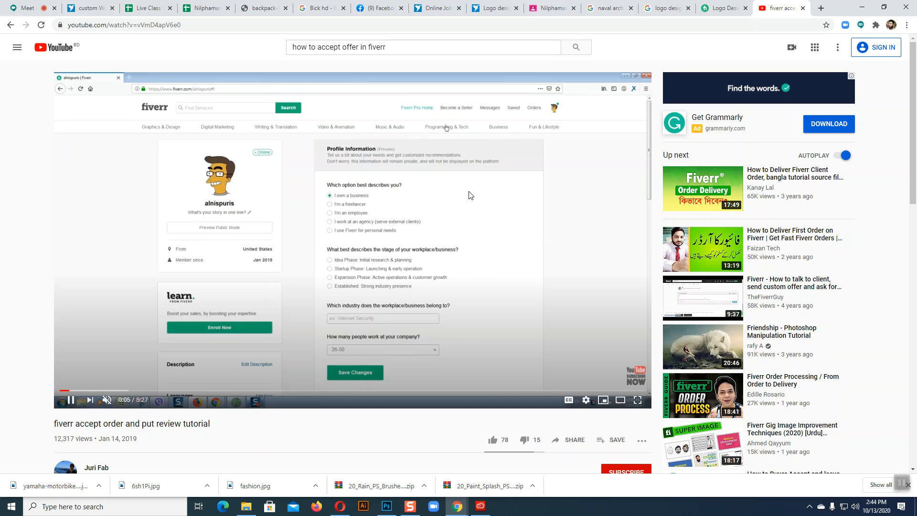
click(281, 130)
click(70, 400)
Skim the tutorial video's dashboard, inbox and Manage Orders sections, jumping back to replay the part where the buyer's orders are reached.
click(100, 391)
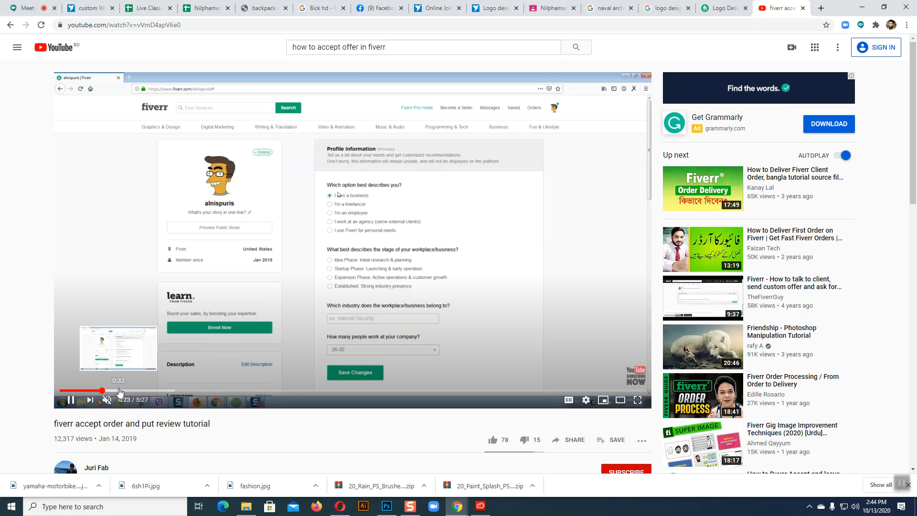
click(124, 391)
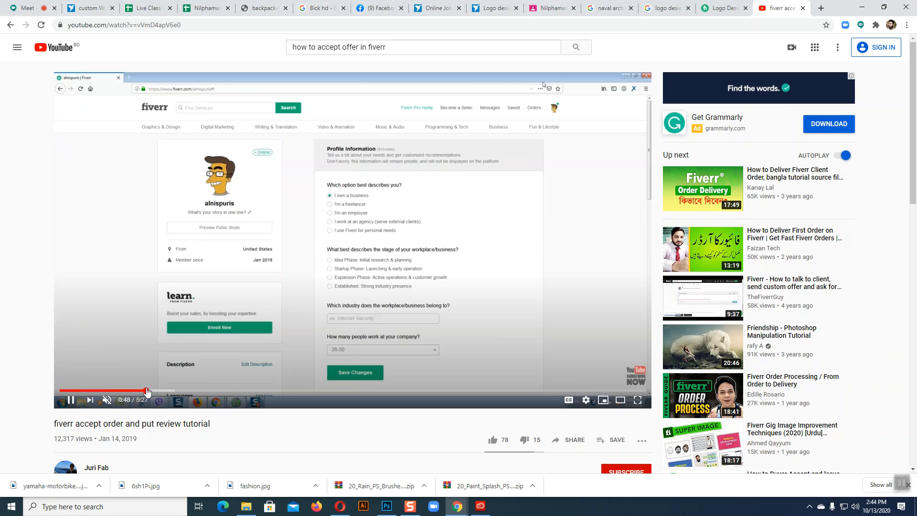
click(164, 390)
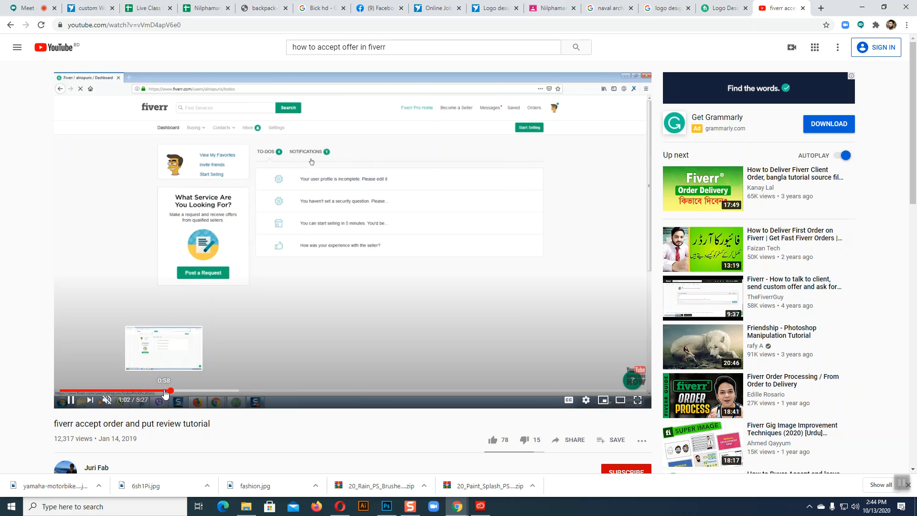
click(200, 392)
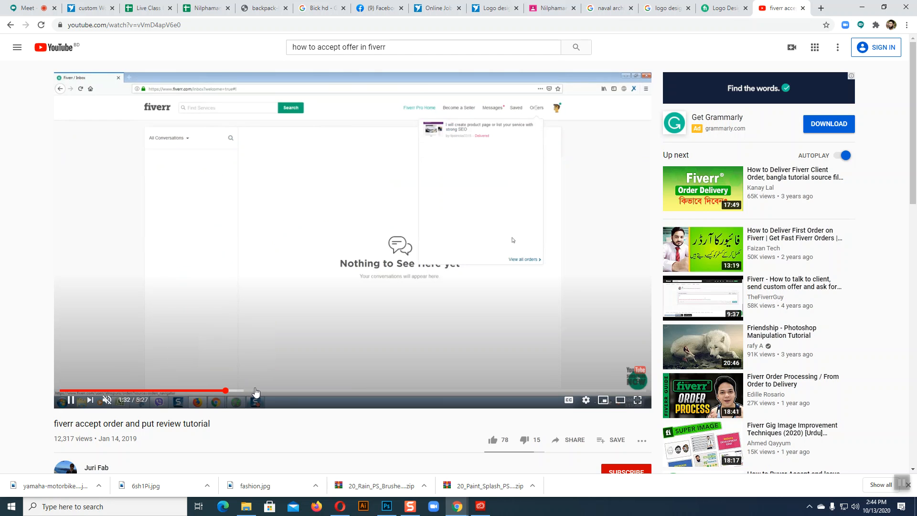
click(256, 391)
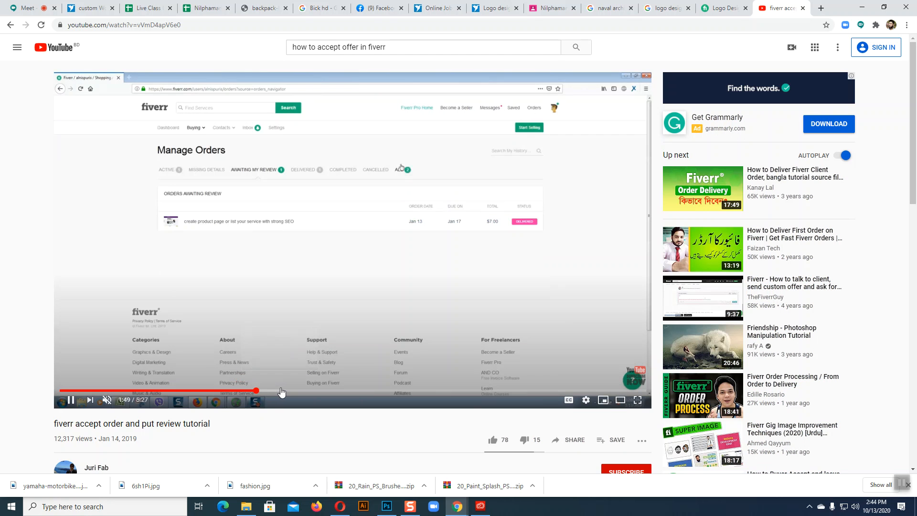
click(242, 391)
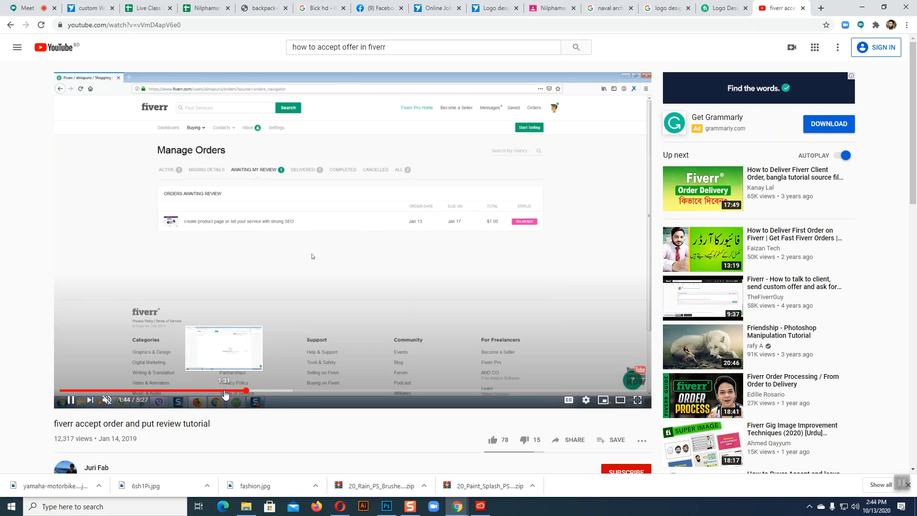
click(222, 391)
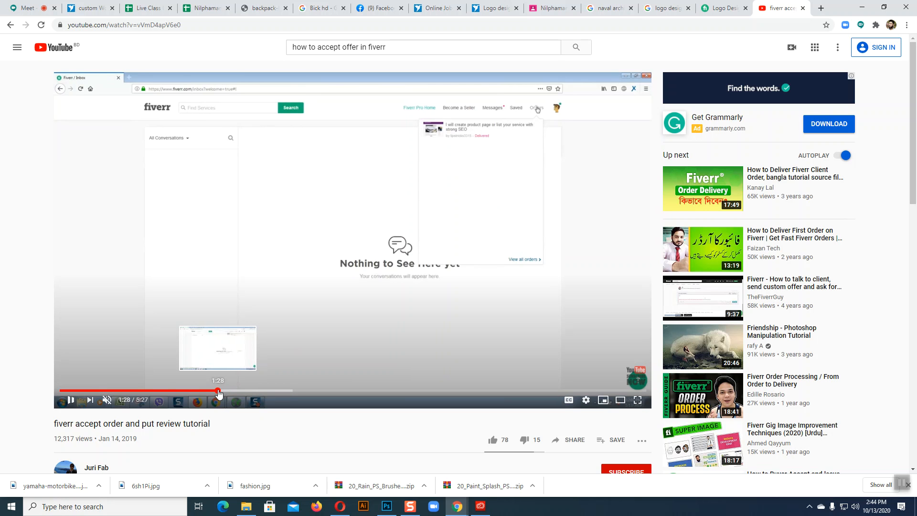
click(208, 391)
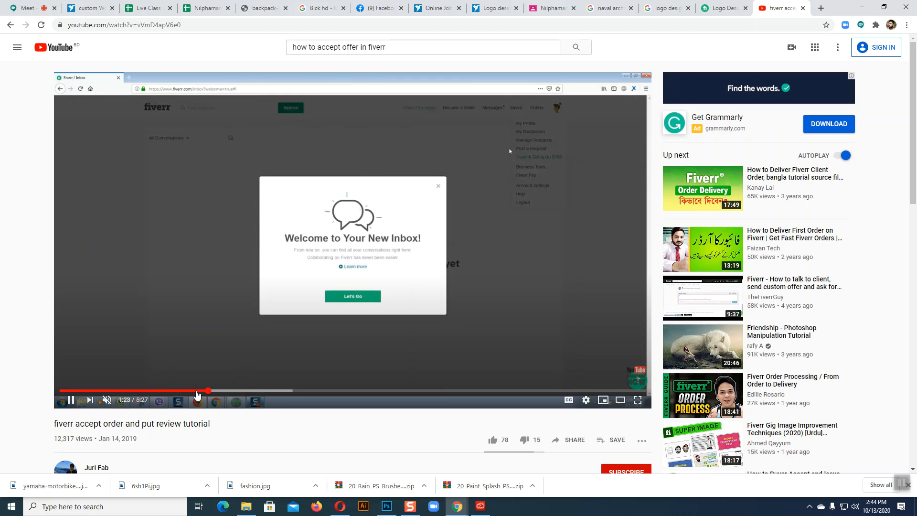
click(195, 390)
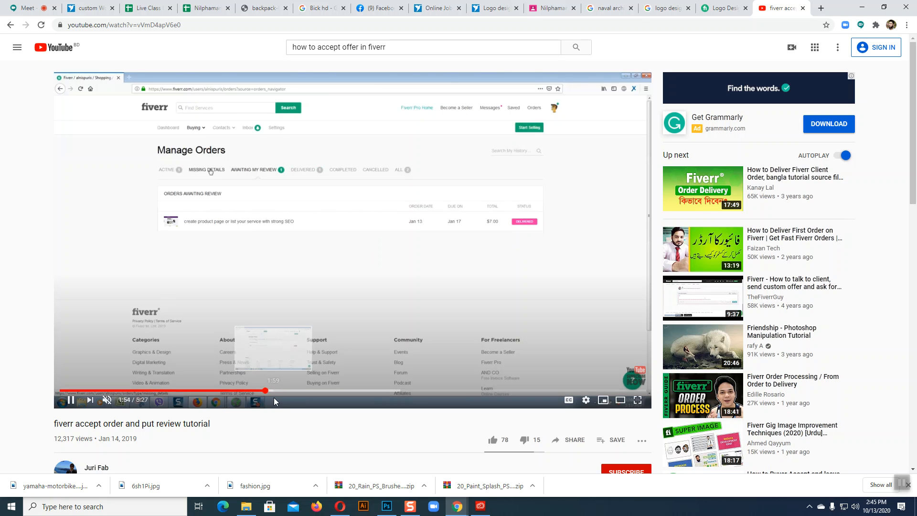
Examine the part of the video where the delivered order is opened and reviewed, then pause playback.
click(275, 391)
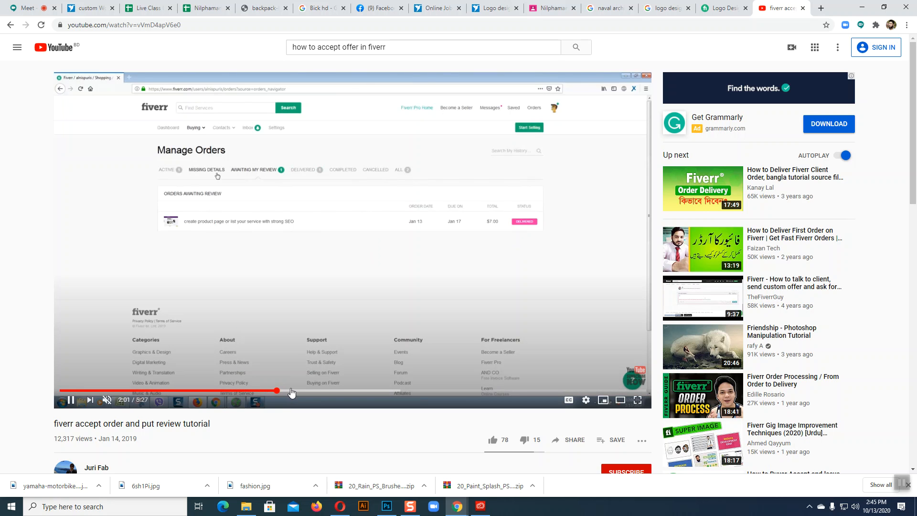
click(292, 391)
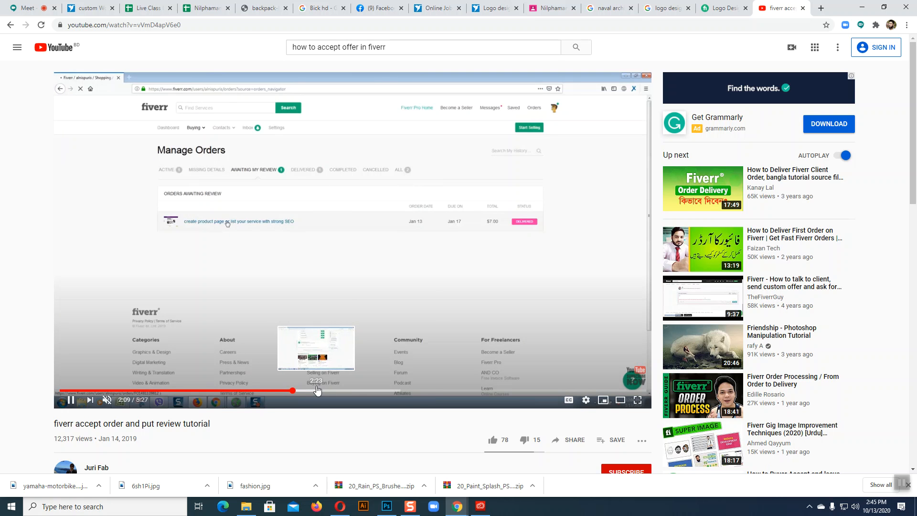
click(317, 391)
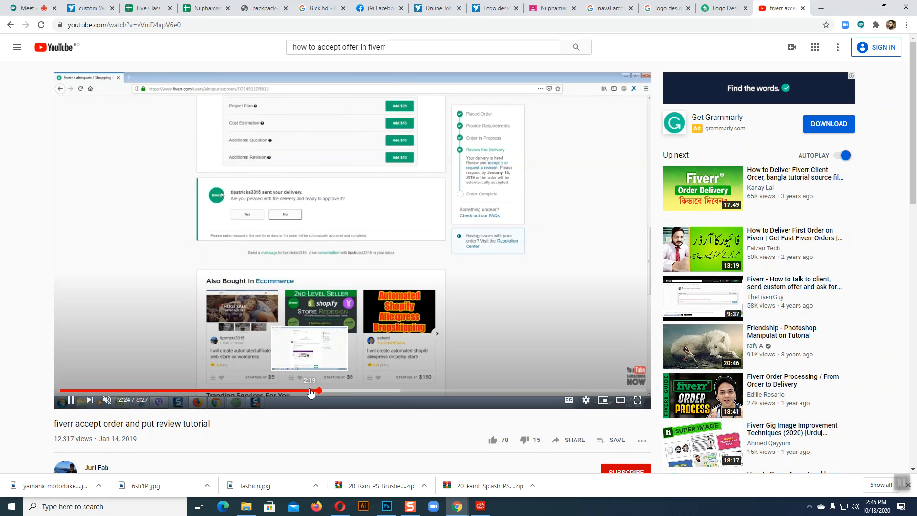
click(310, 391)
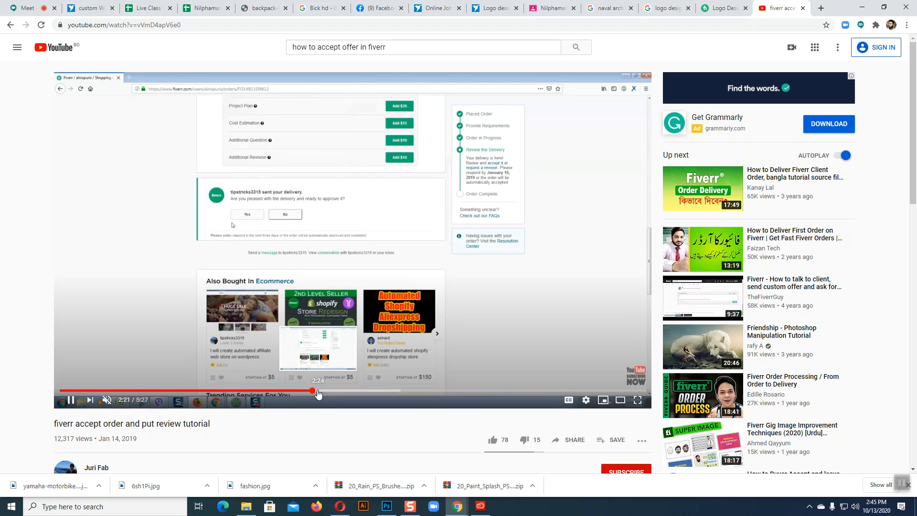
click(331, 391)
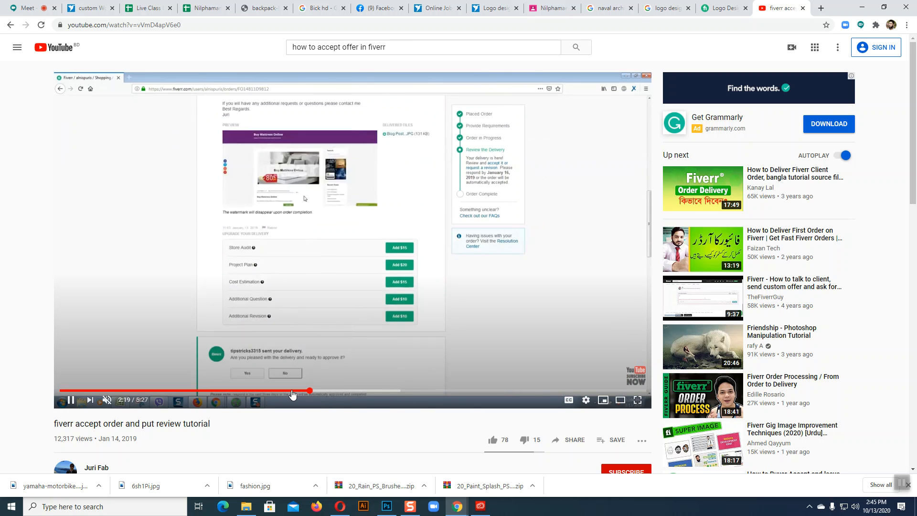
click(310, 391)
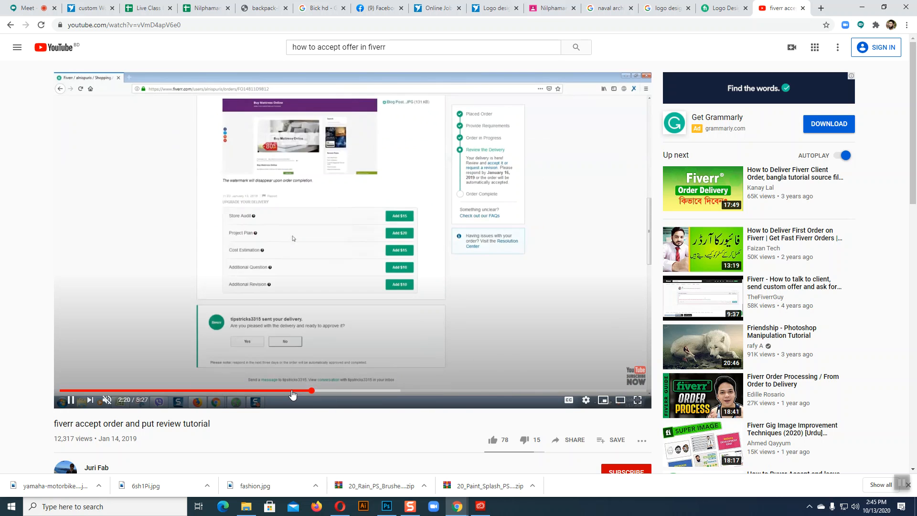
click(293, 391)
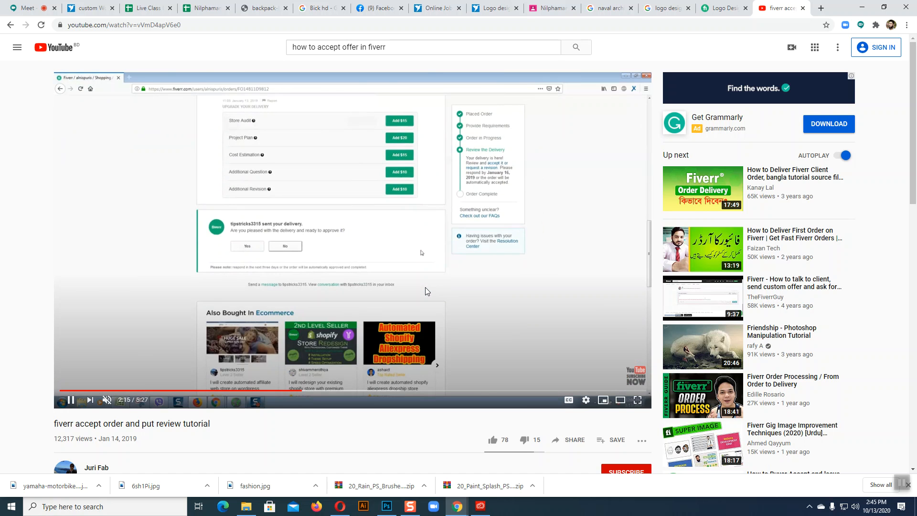
click(71, 400)
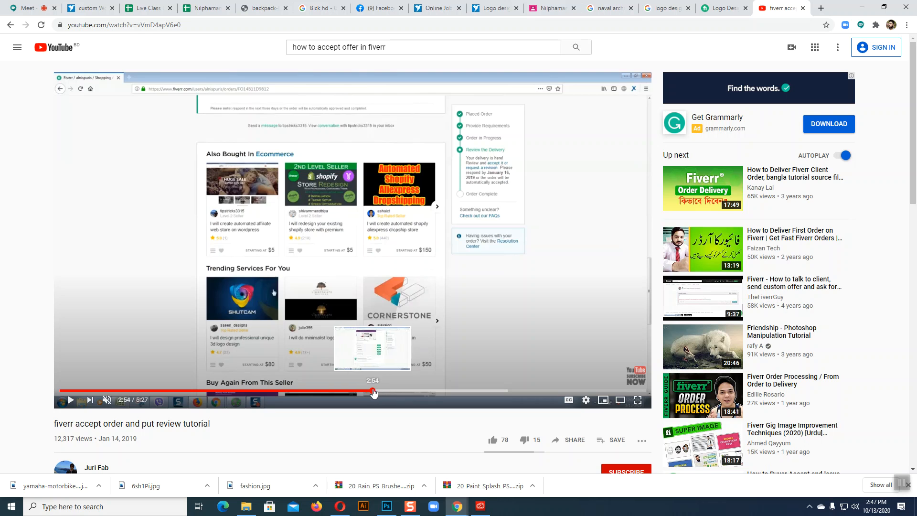
Skim the video's Approve Final Delivery and seller rating sections, pause at 4:12, and look over the details and suggested videos.
click(385, 391)
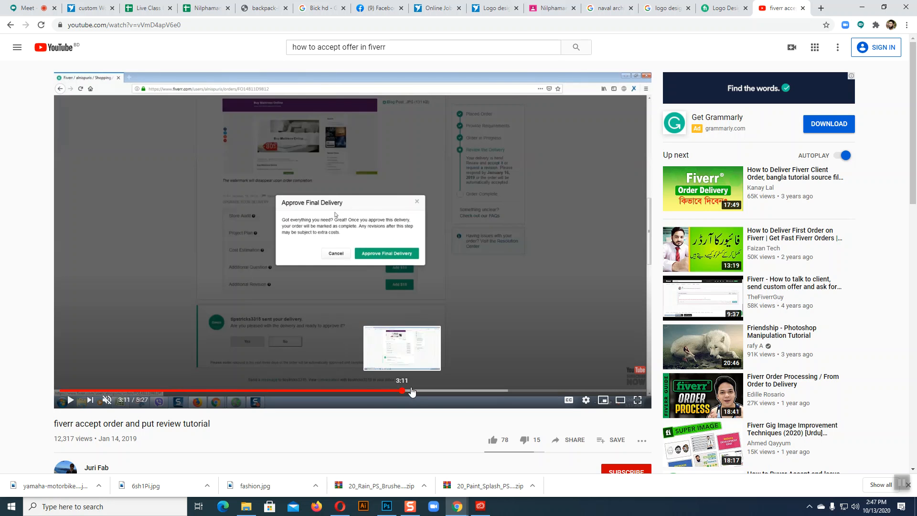
click(403, 390)
key(space)
click(477, 390)
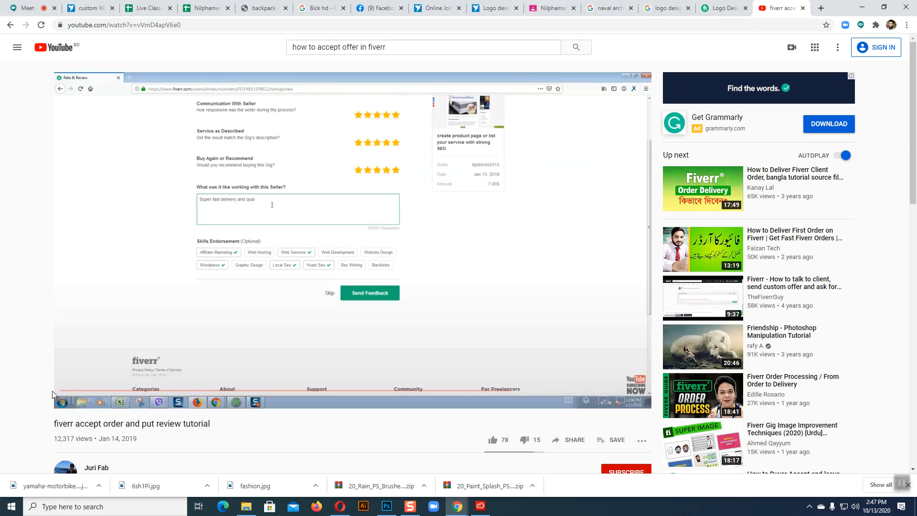
click(70, 401)
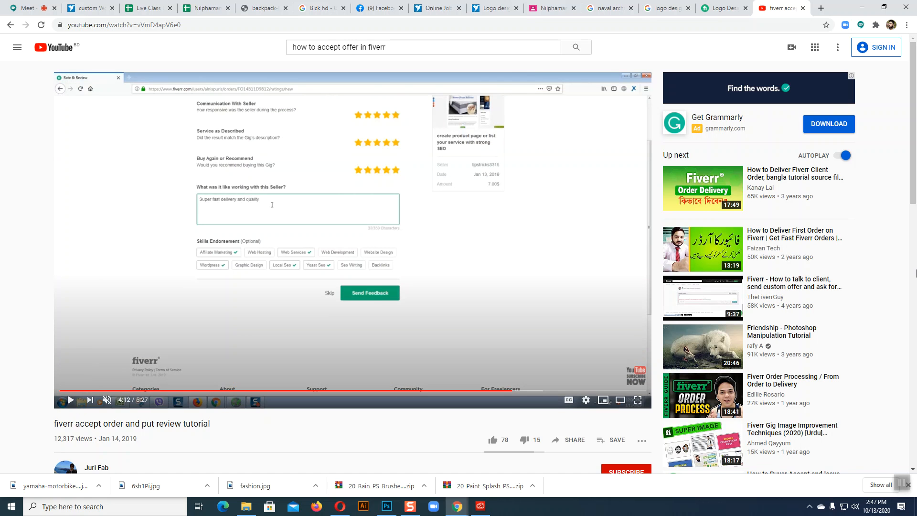
scroll(870, 316, down, 6)
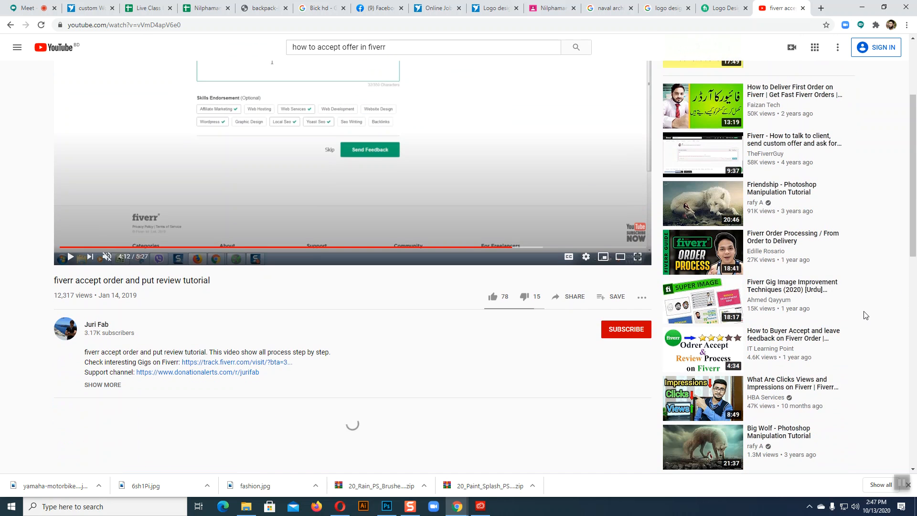
Open the suggested video "The Bottle - Photoshop Manipulation Tutorial" and preview its opening ten seconds.
scroll(852, 311, down, 3)
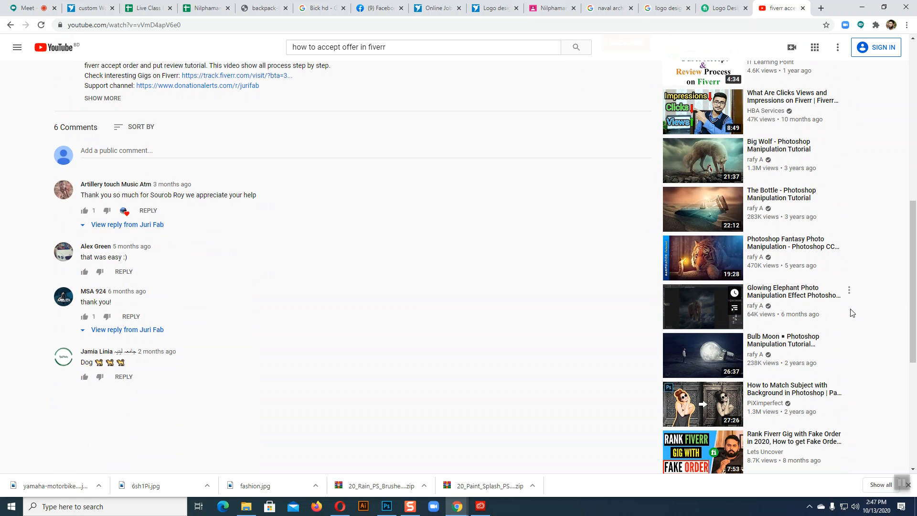
mouse_move(833, 213)
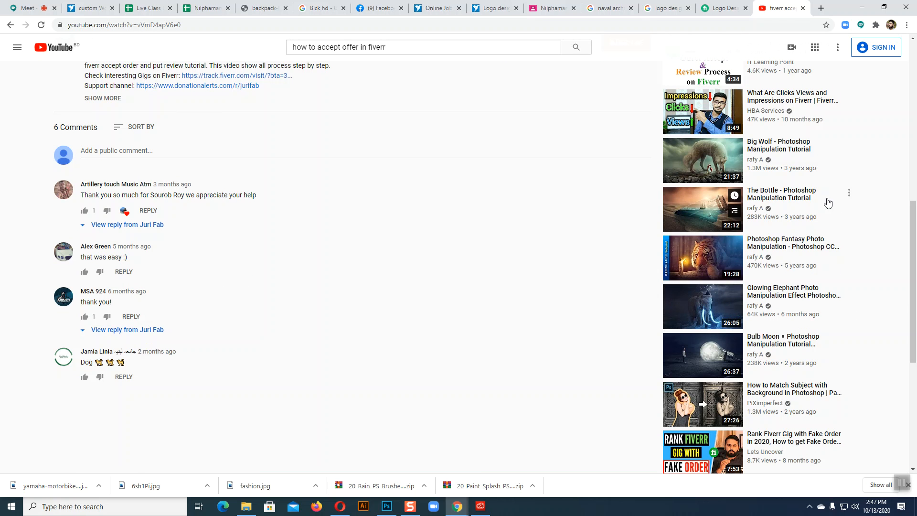
click(709, 208)
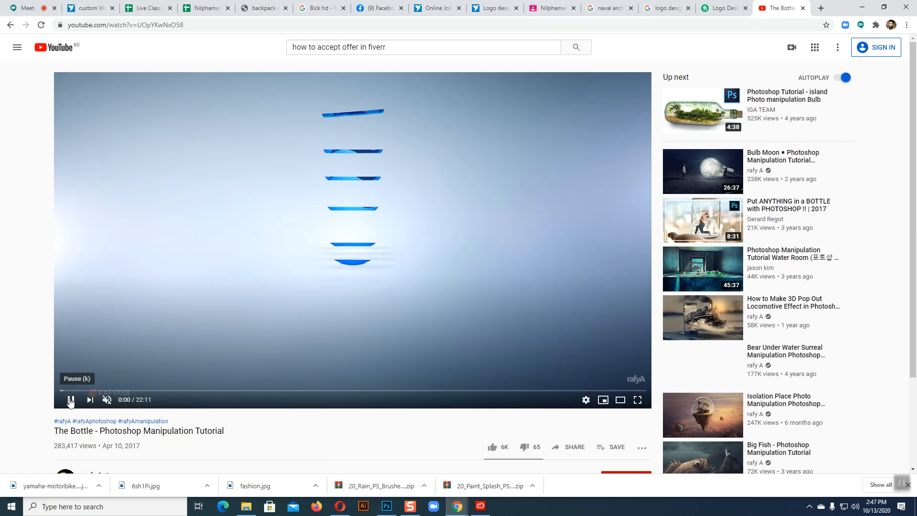
click(70, 400)
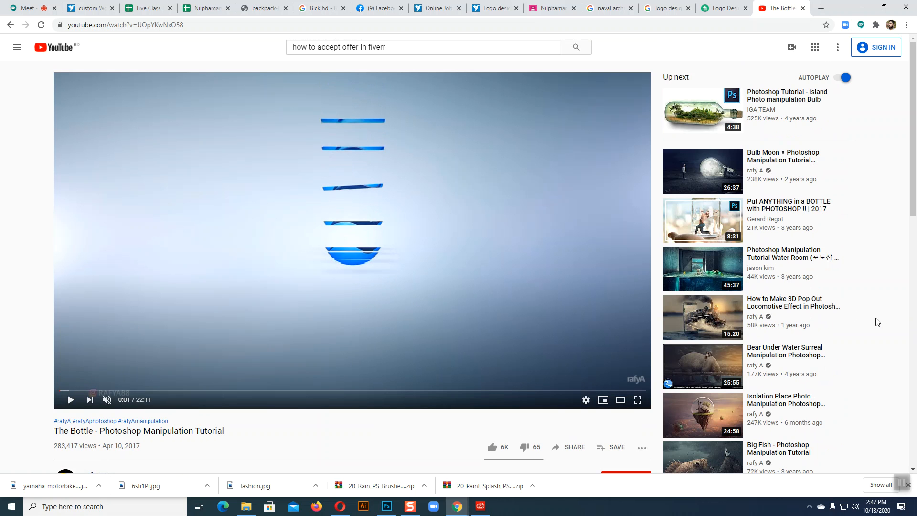
click(70, 400)
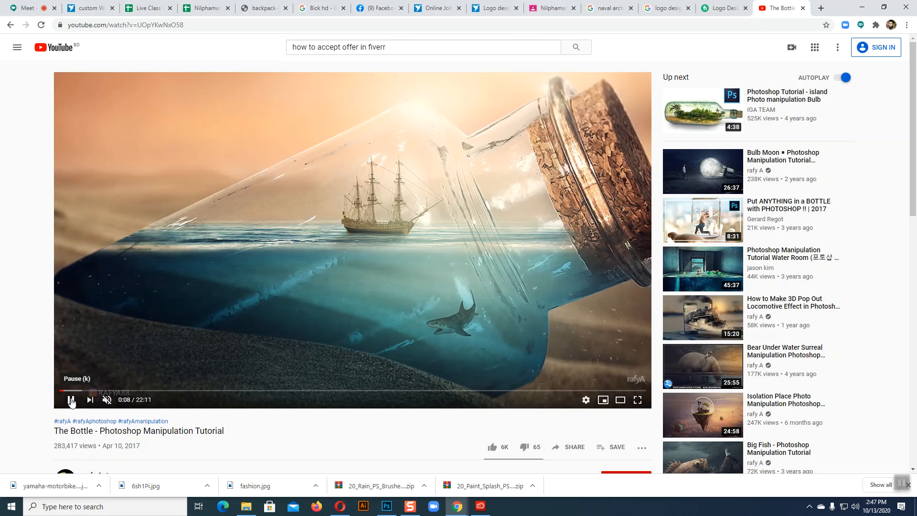
click(71, 400)
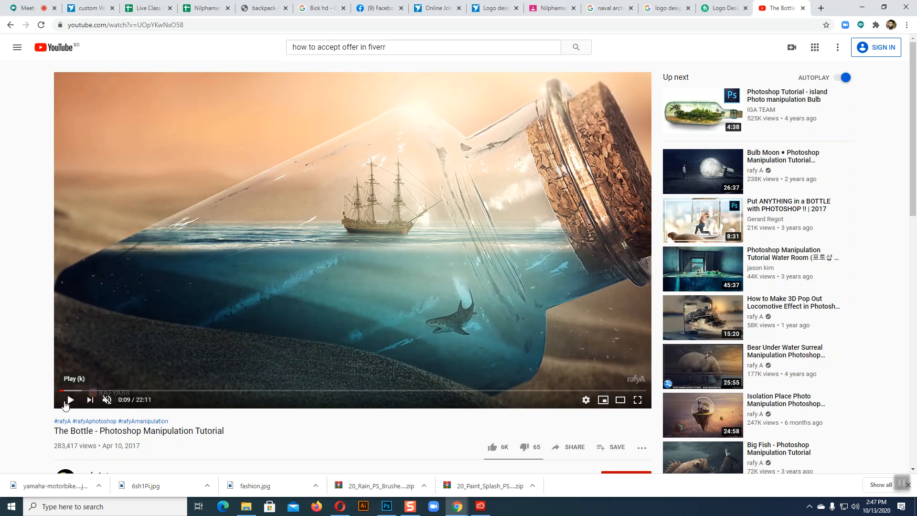
click(71, 401)
click(71, 400)
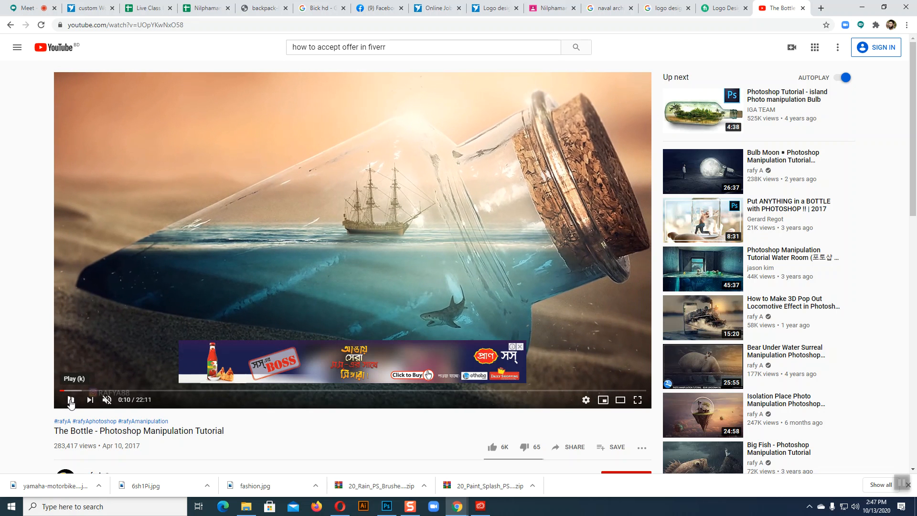
Return from the Photoshop video to the search results for "how to accept offer in fiverr".
click(11, 24)
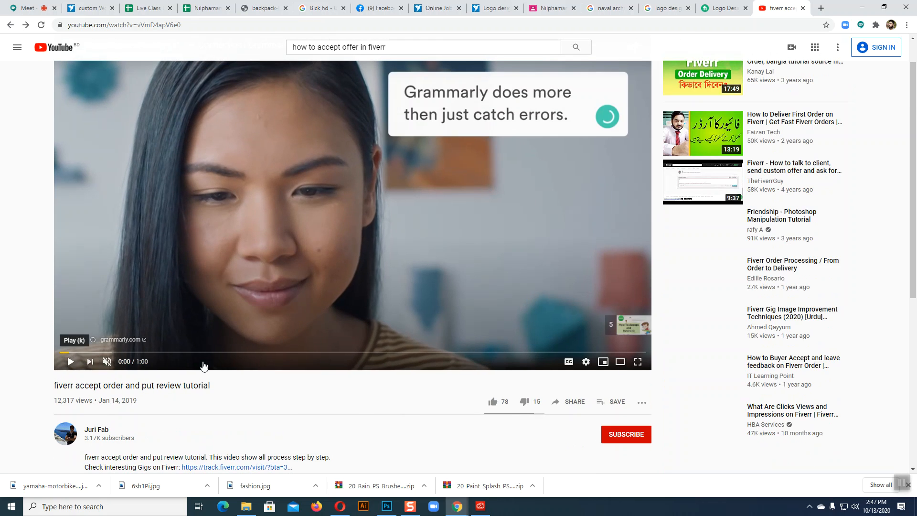
scroll(896, 262, up, 1)
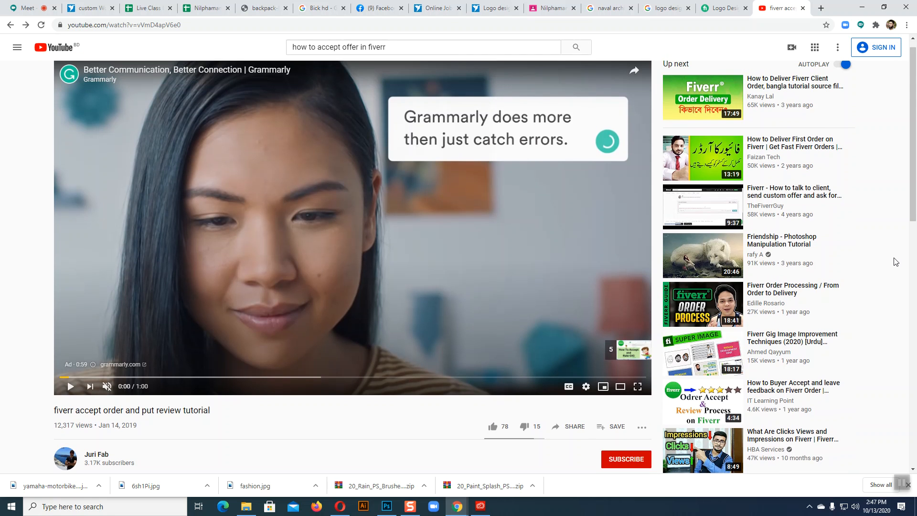
click(9, 25)
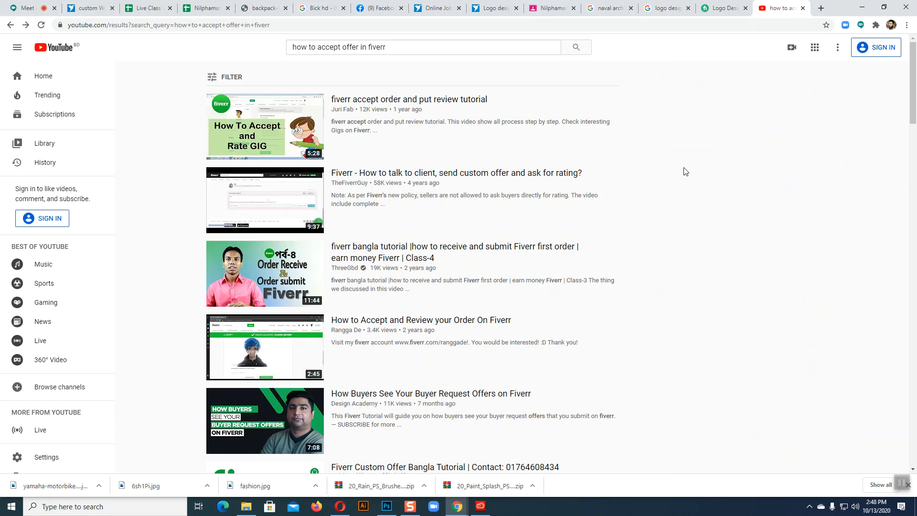
Examine the search results for another video on accepting and reviewing Fiverr orders, including the related searches.
scroll(686, 171, down, 3)
scroll(685, 171, down, 2)
scroll(686, 171, down, 7)
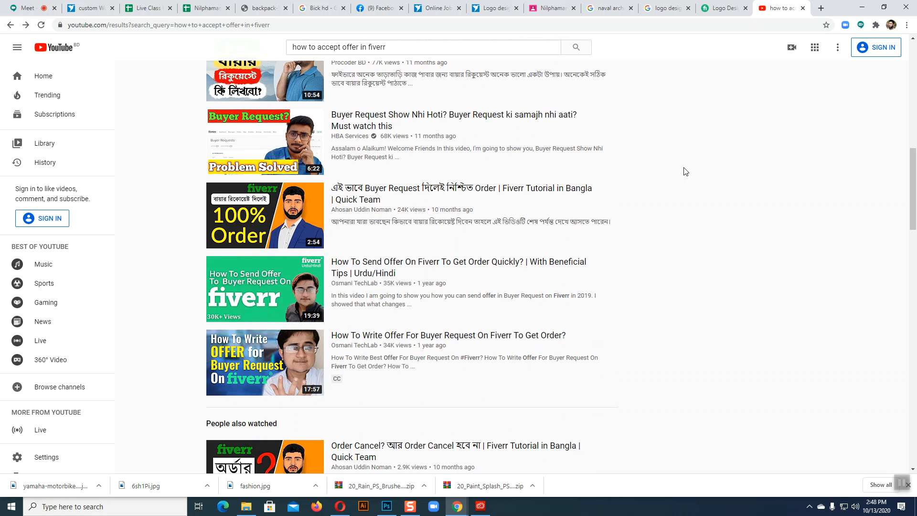
scroll(686, 172, down, 3)
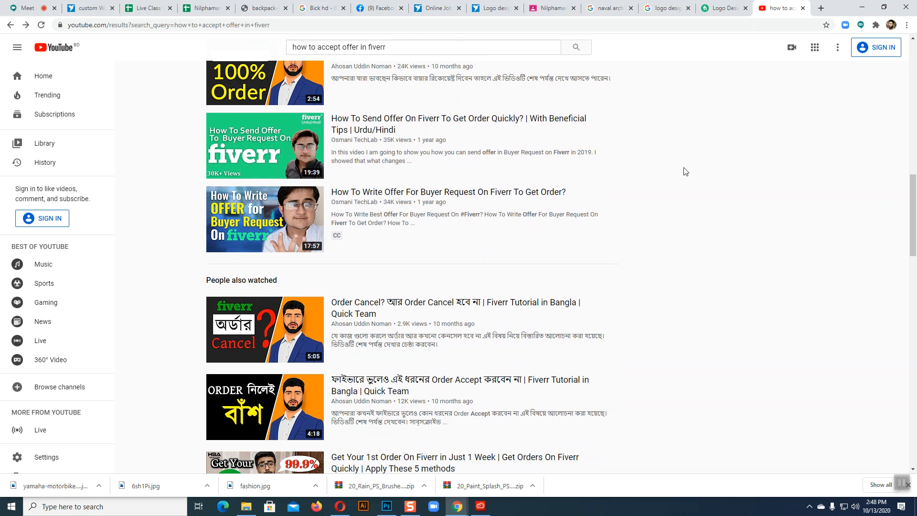
scroll(685, 171, down, 3)
scroll(686, 171, down, 4)
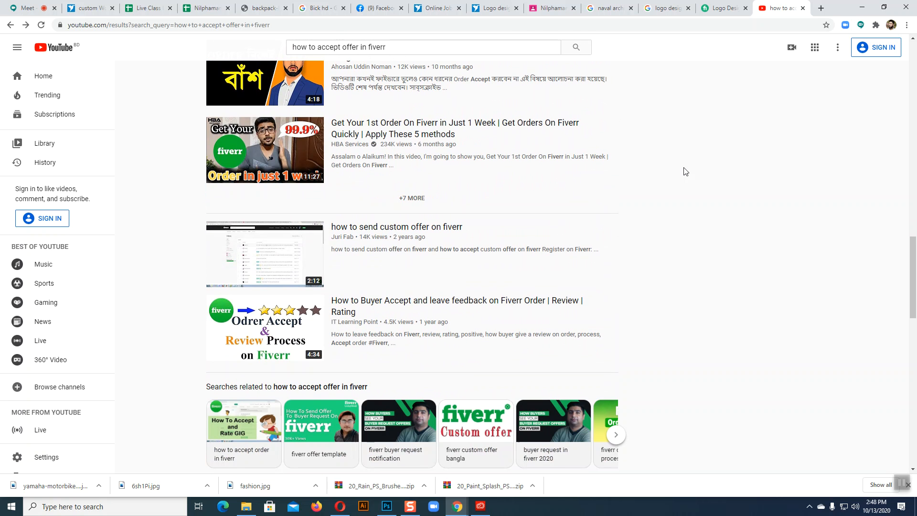
scroll(685, 172, down, 10)
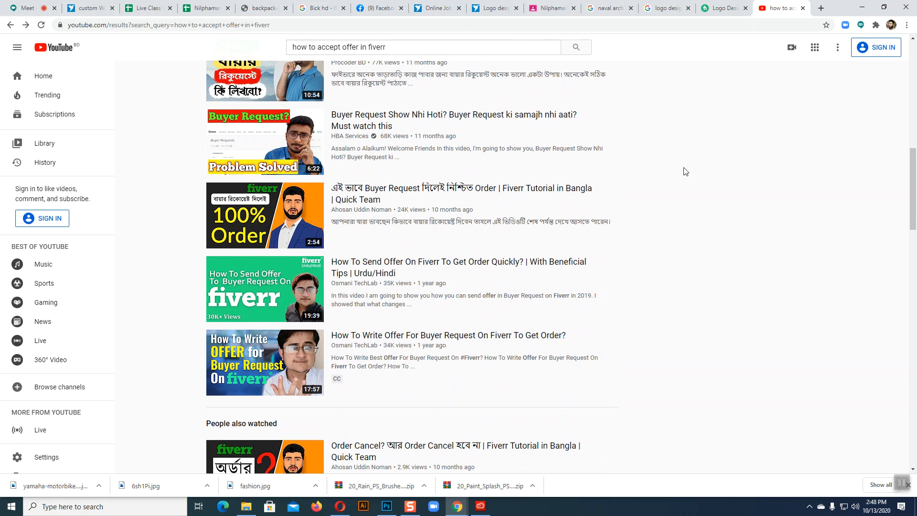
scroll(686, 172, up, 1)
scroll(685, 171, up, 4)
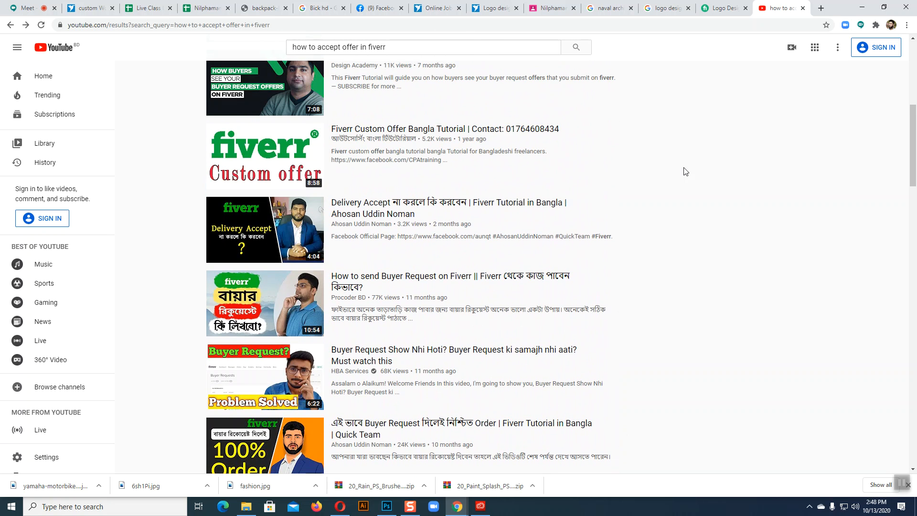
scroll(685, 171, up, 3)
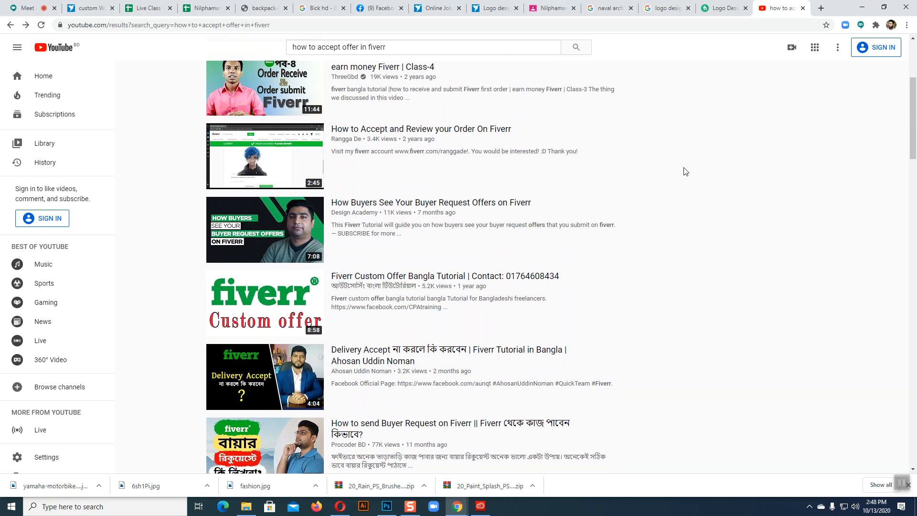
scroll(686, 171, up, 1)
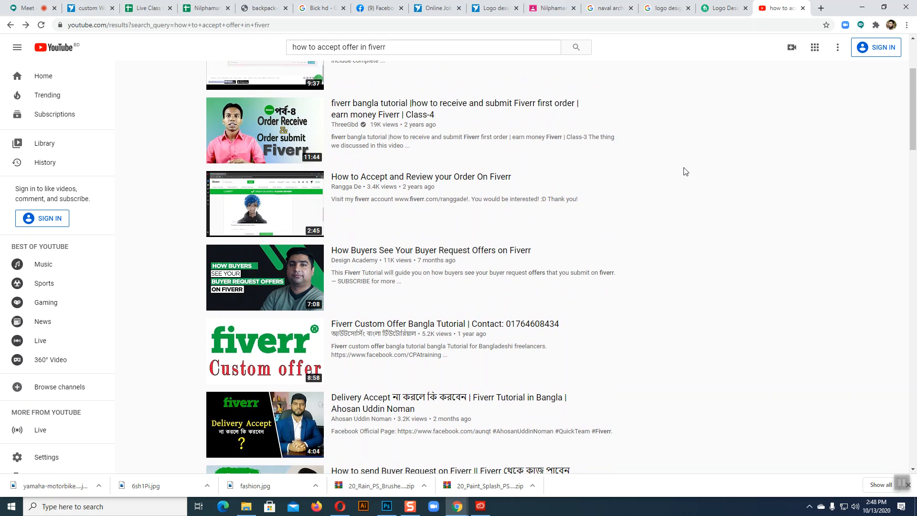
scroll(685, 172, up, 3)
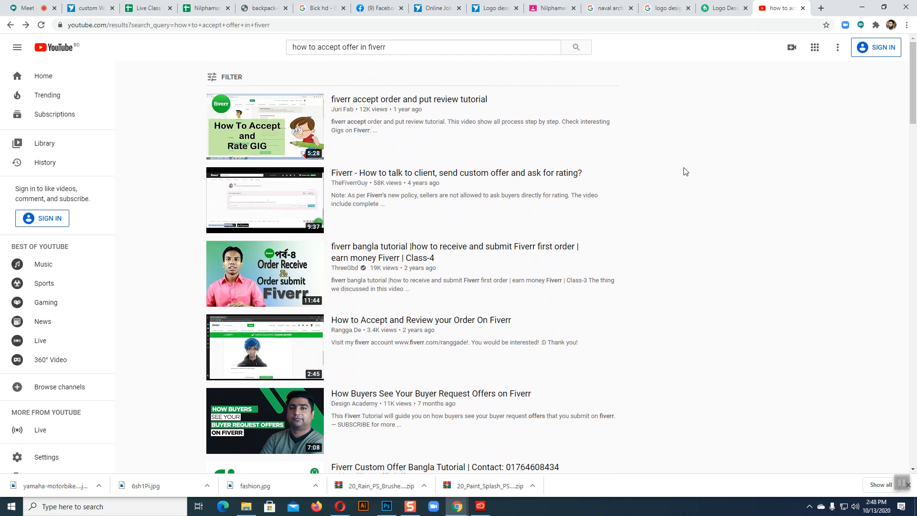
Open the video "How to Accept and Review your Order On Fiverr", pause it at 0:06 and look over its details and suggestions.
click(337, 320)
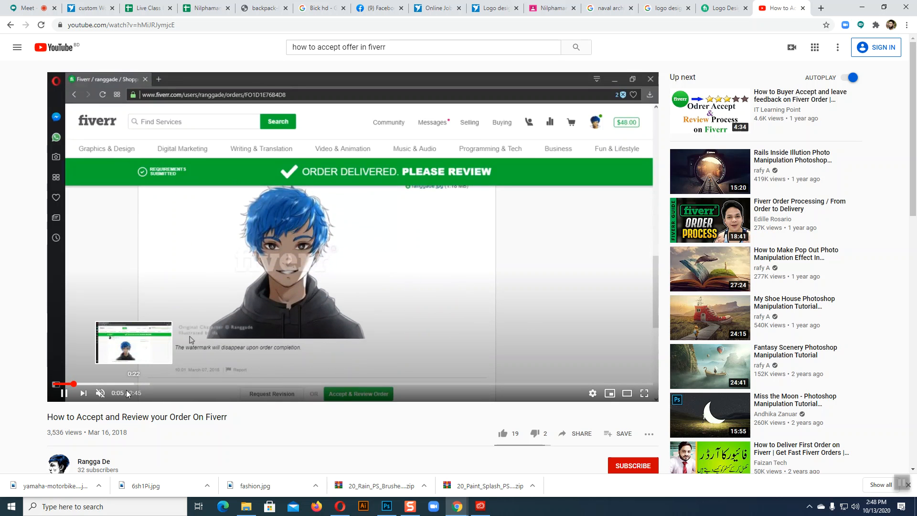
click(63, 392)
scroll(482, 330, down, 2)
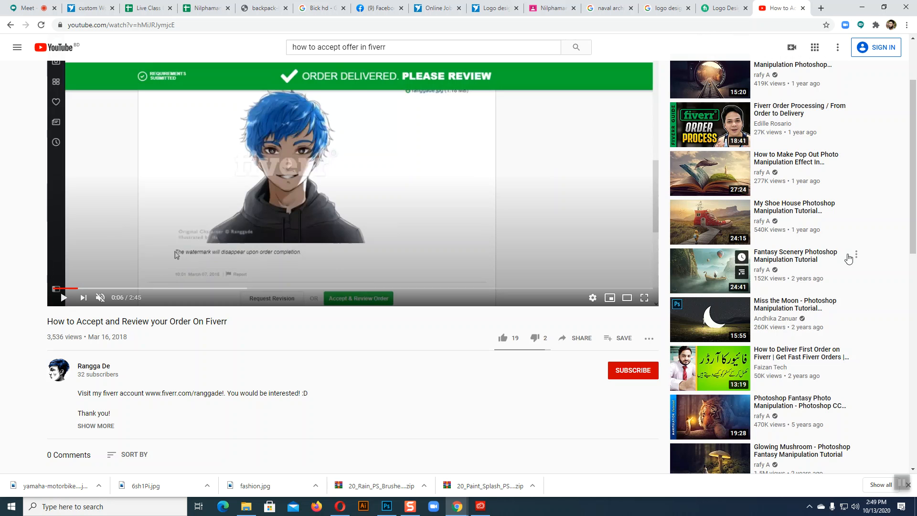
scroll(870, 265, down, 2)
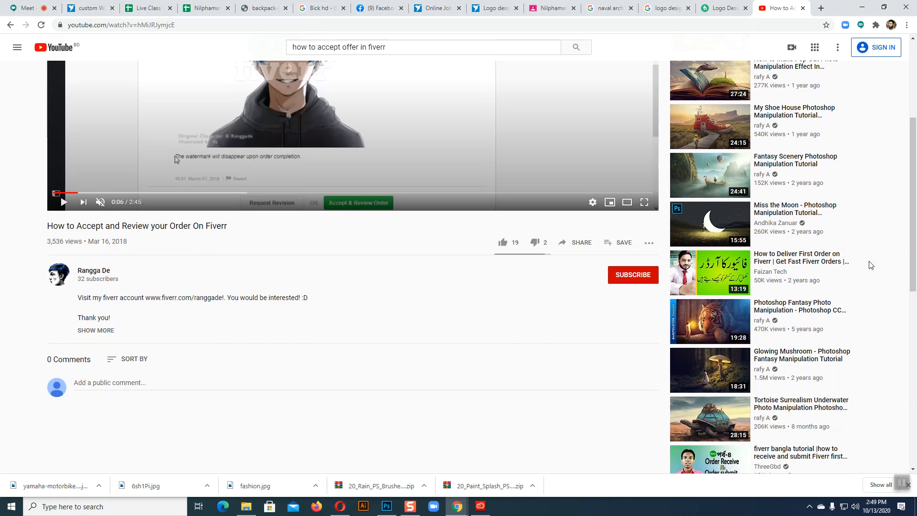
scroll(871, 265, up, 4)
scroll(871, 265, down, 3)
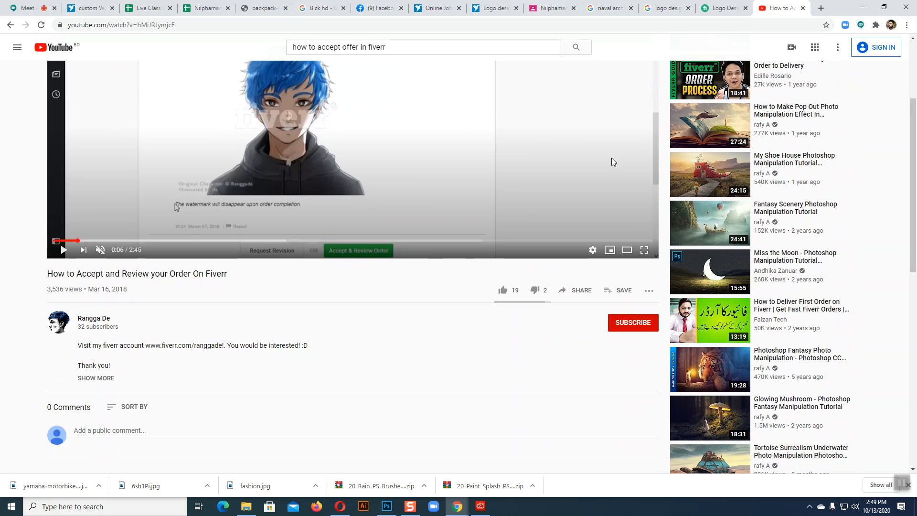
scroll(889, 213, up, 1)
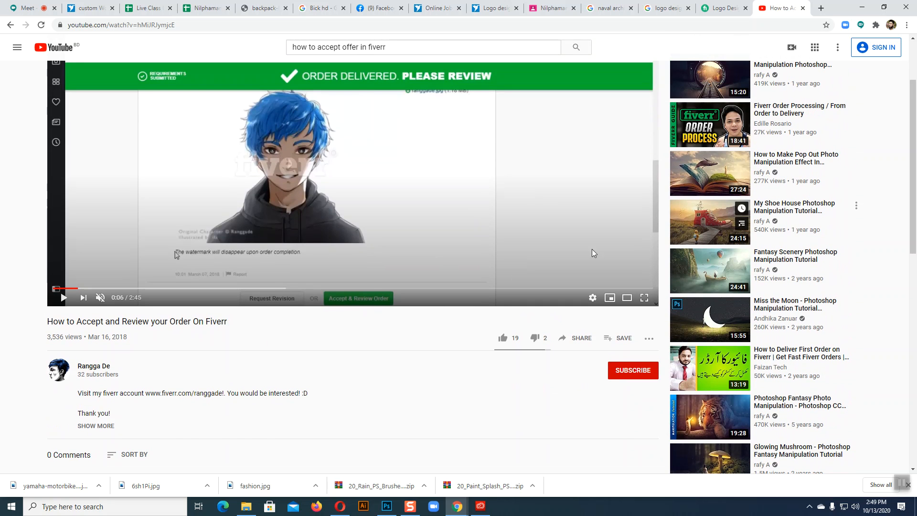
Resume the video to show the watermarked delivery and the Accept & Review Order option, pausing at about 0:36.
click(65, 297)
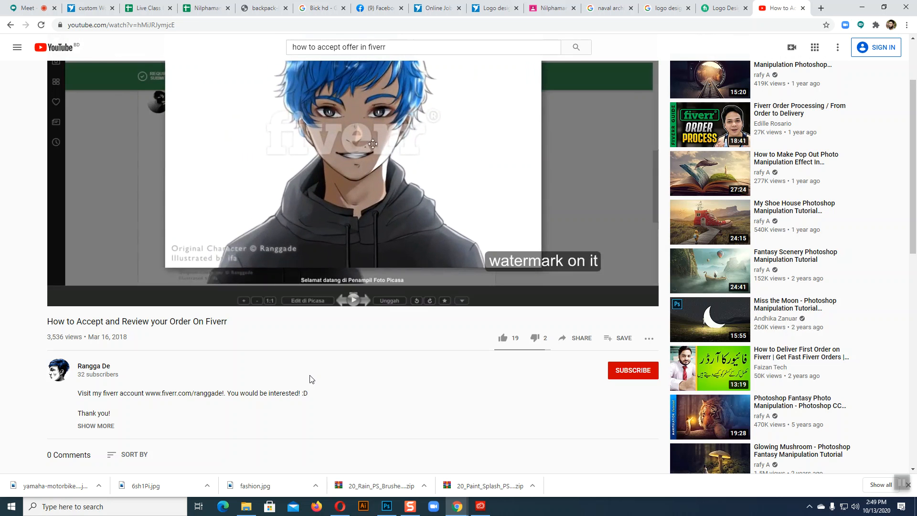
mouse_move(64, 298)
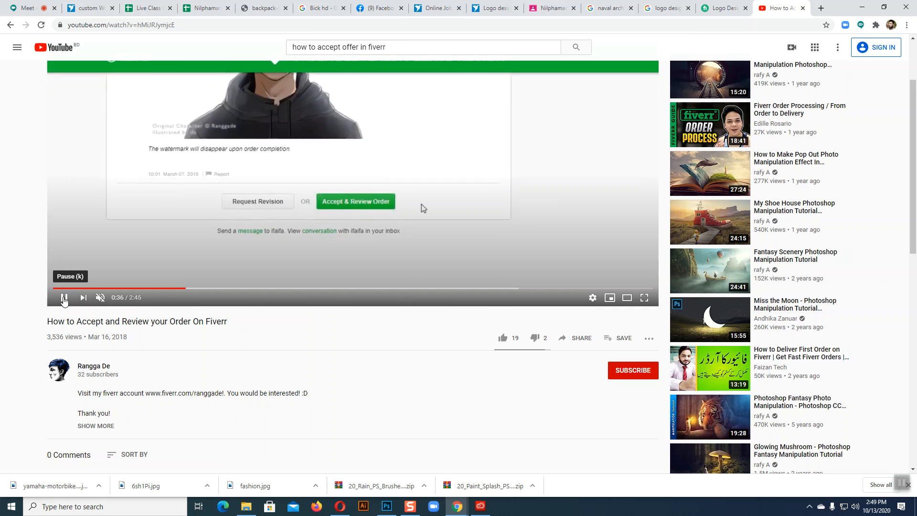
click(64, 298)
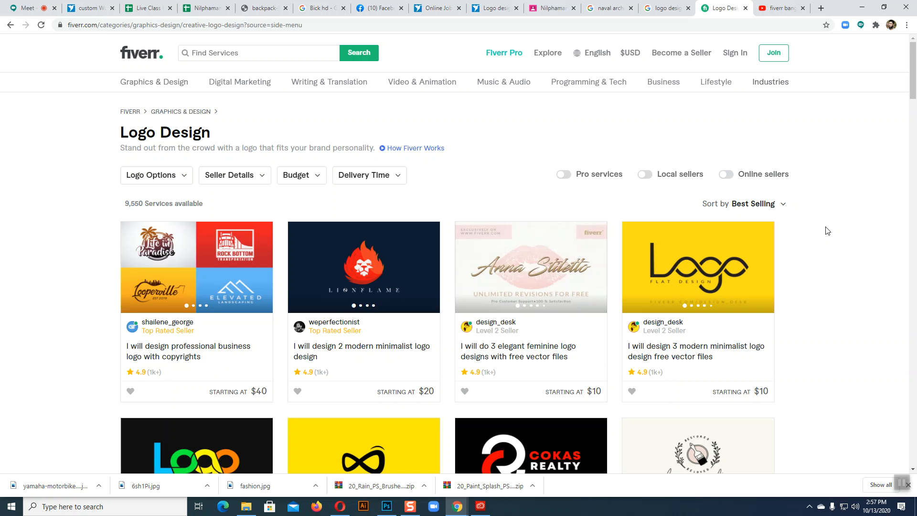
Open the Fiverr gig "I will design professional business logo with copyrights" from the Logo Design listings and look over its overview.
click(166, 248)
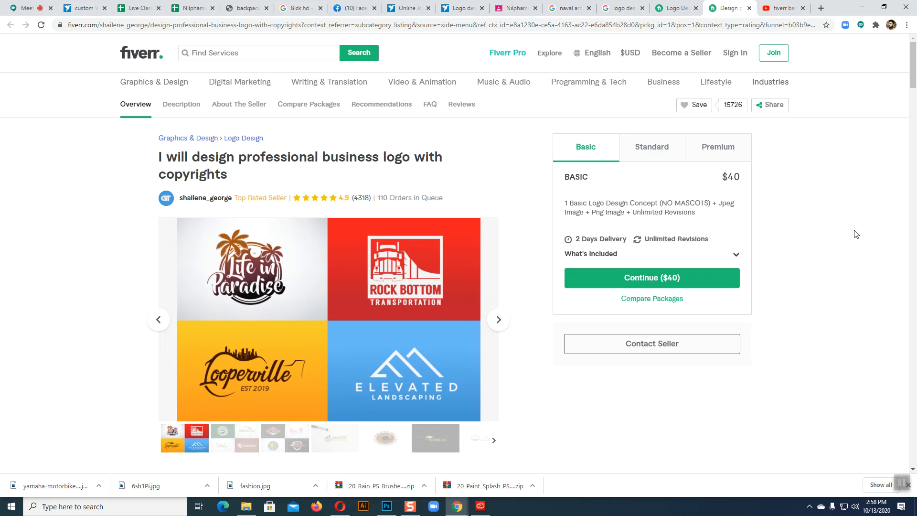
scroll(856, 234, down, 2)
scroll(856, 234, up, 2)
scroll(856, 234, down, 2)
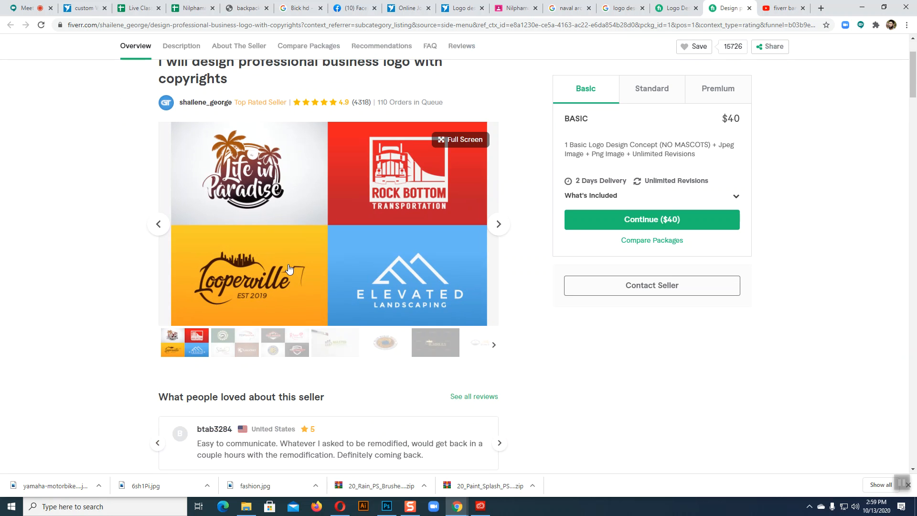
Examine the sample logo images in the gig's gallery, going back to the Money Badgers and TOPserve set, alongside the Basic package.
click(498, 224)
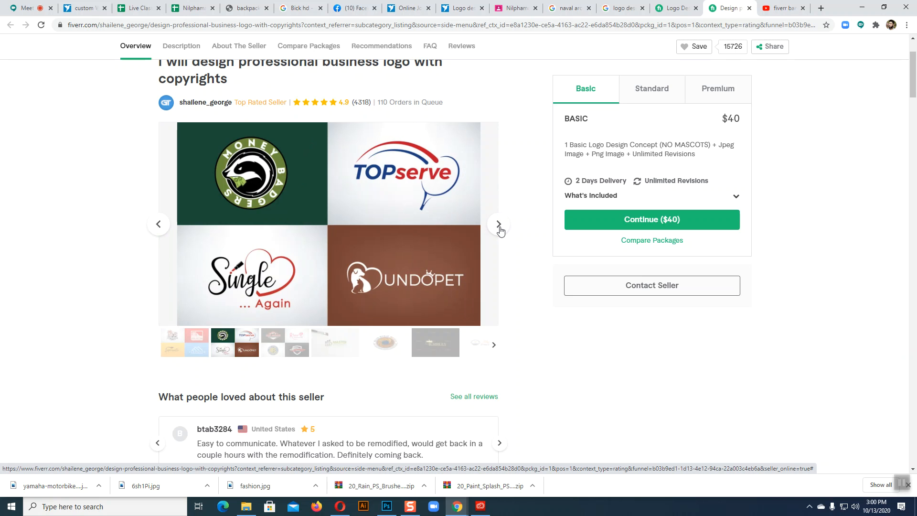
click(500, 230)
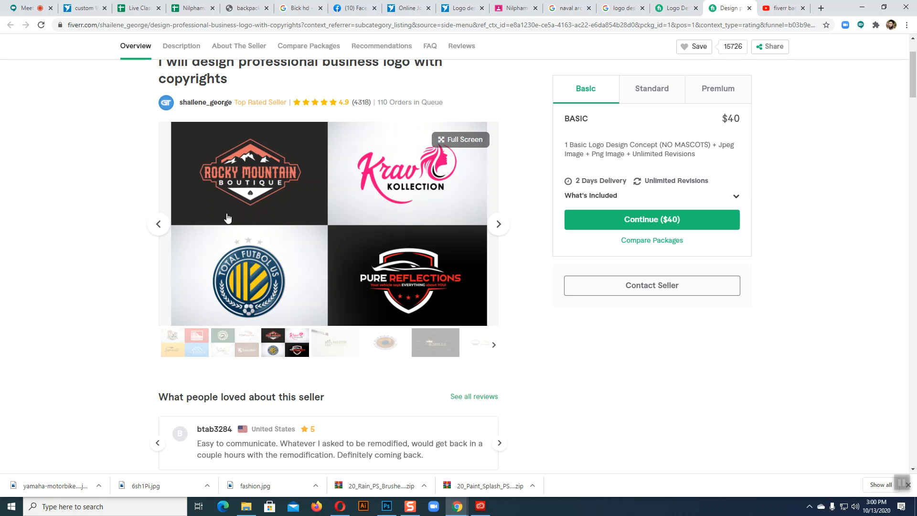
click(160, 225)
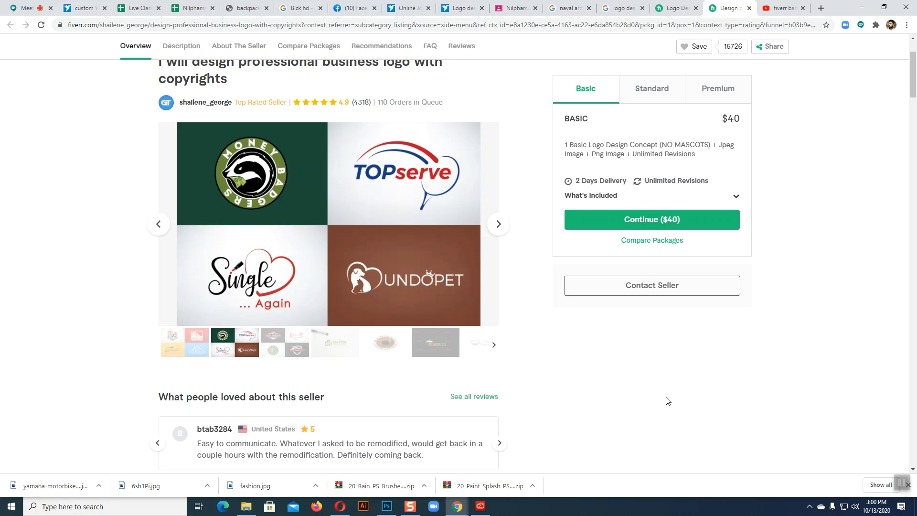
scroll(864, 339, up, 3)
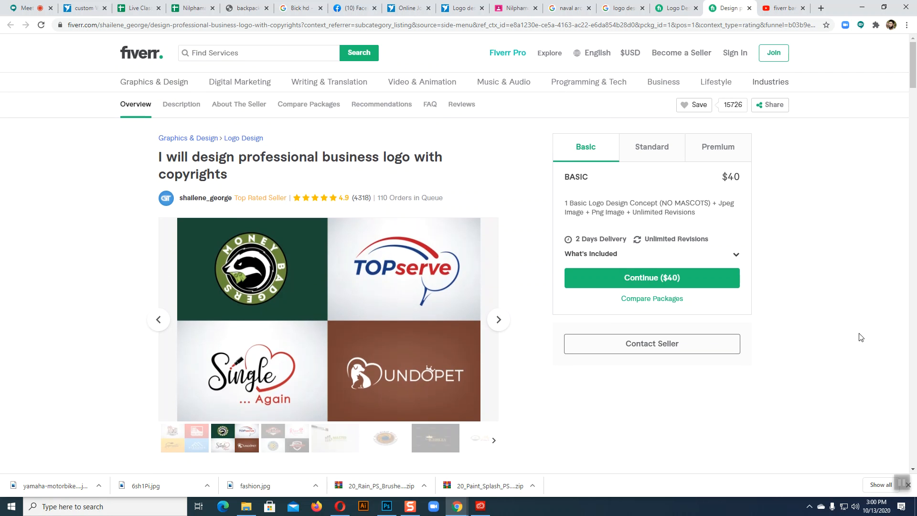
scroll(858, 337, down, 3)
scroll(859, 336, up, 2)
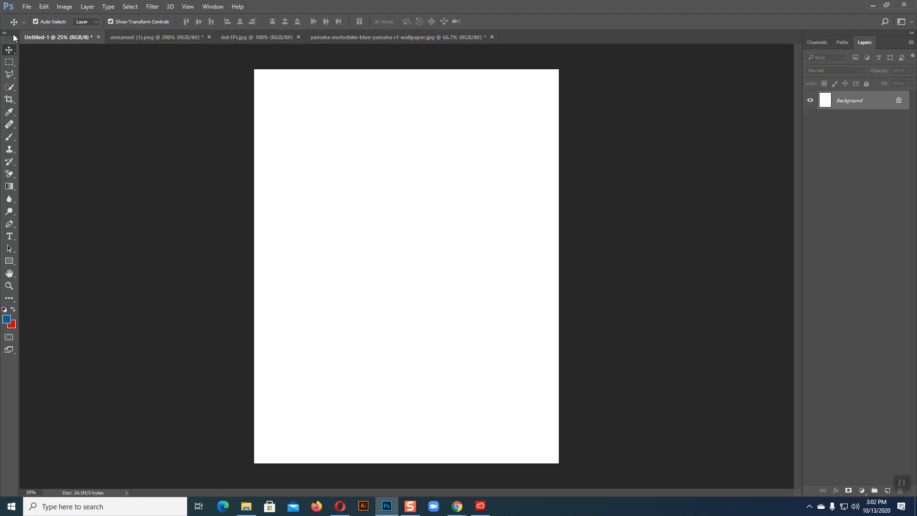
Switch to Photoshop and activate the Brush Tool on the blank Untitled-1 document.
click(8, 140)
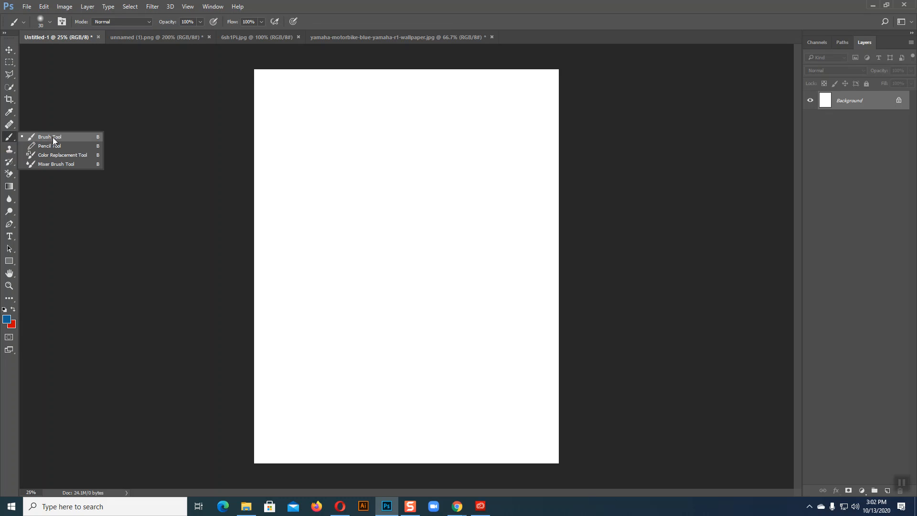
click(7, 139)
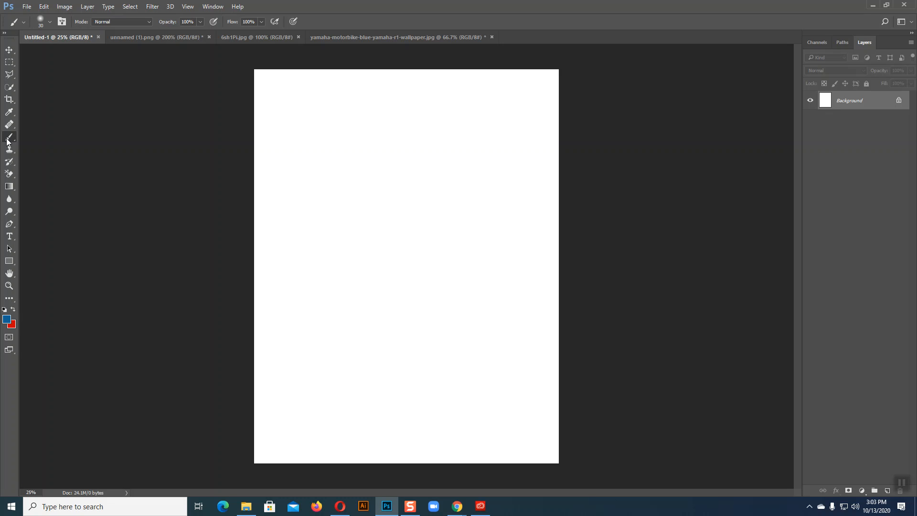
Choose the Brush Tool from its tool group and pick the first soft round tip in the brush presets.
right_click(8, 142)
click(54, 139)
click(8, 140)
click(36, 139)
click(50, 22)
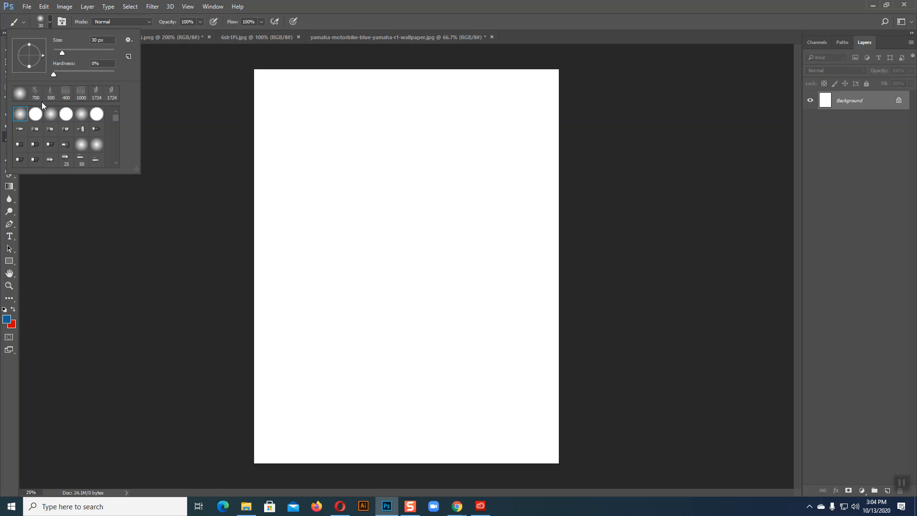
click(20, 116)
click(50, 22)
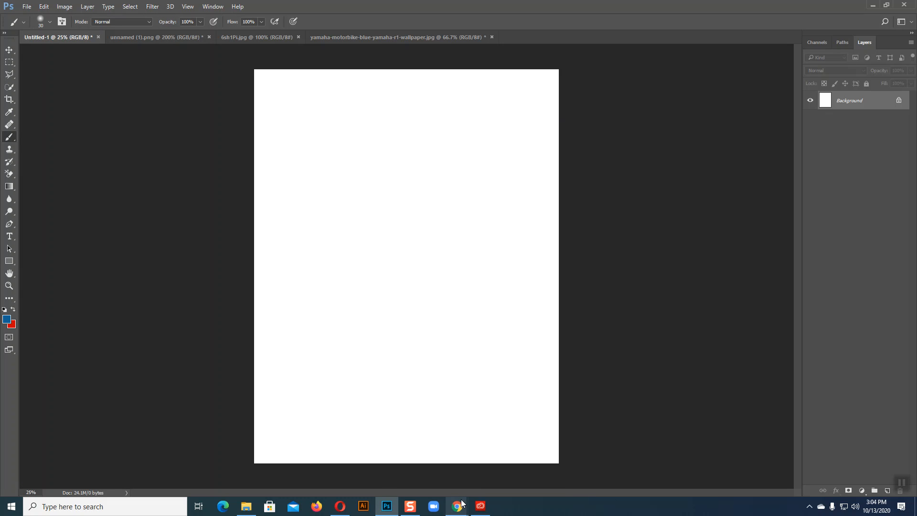
Switch to Chrome, search Google Images for "keyboard" and open the "What is a Keyboard?" picture from Computer Hope.
mouse_move(457, 506)
click(406, 460)
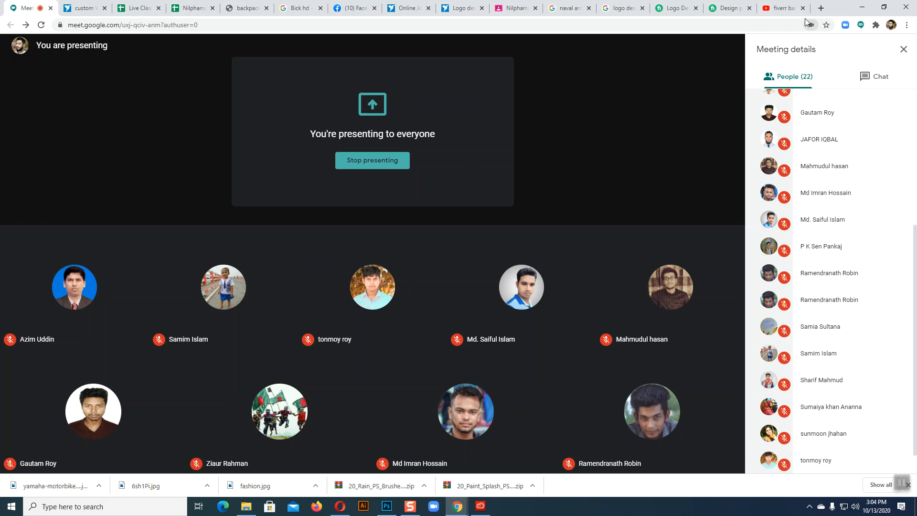
click(821, 8)
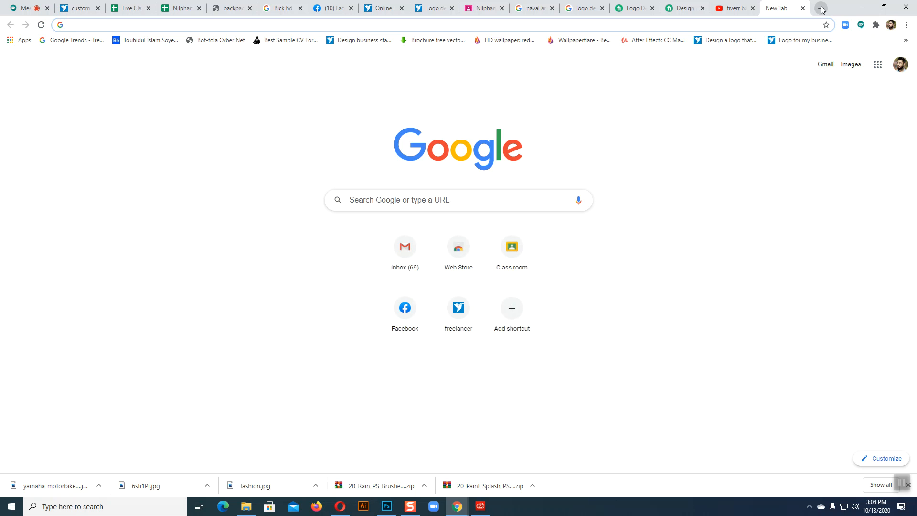
text(Keyboard)
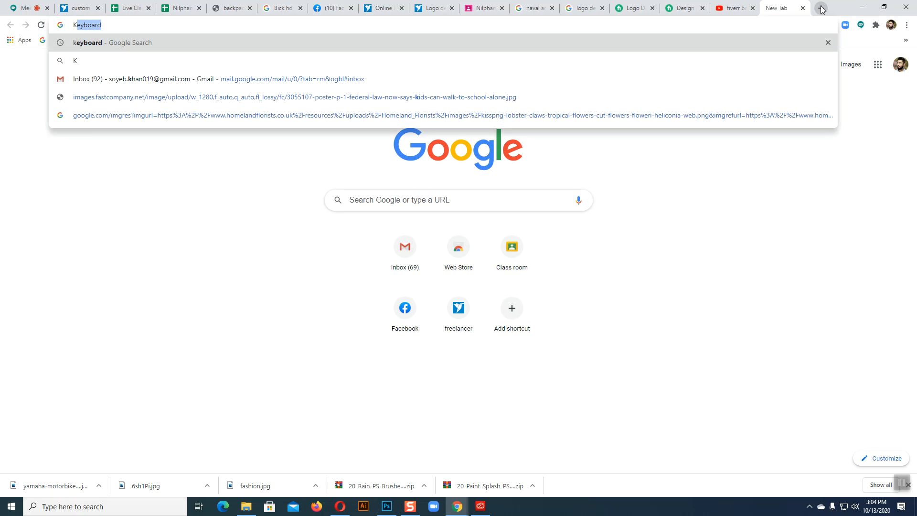
click(129, 45)
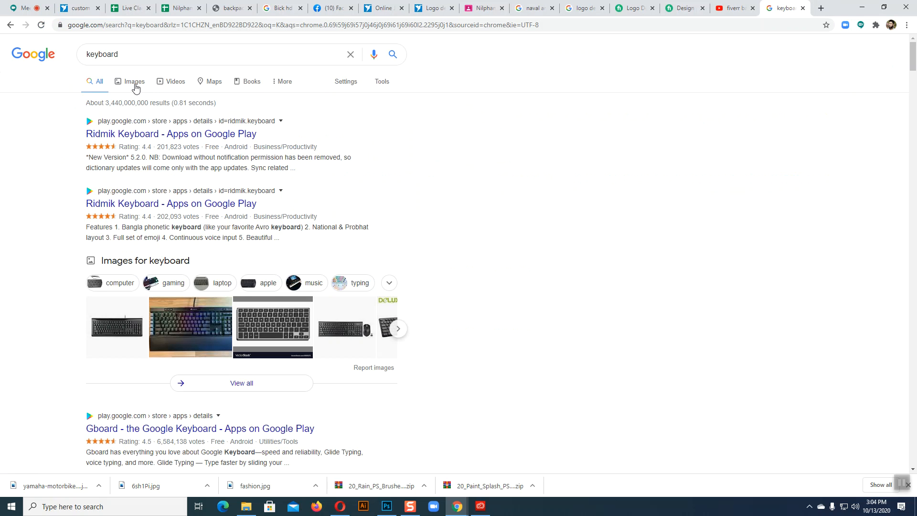
click(134, 84)
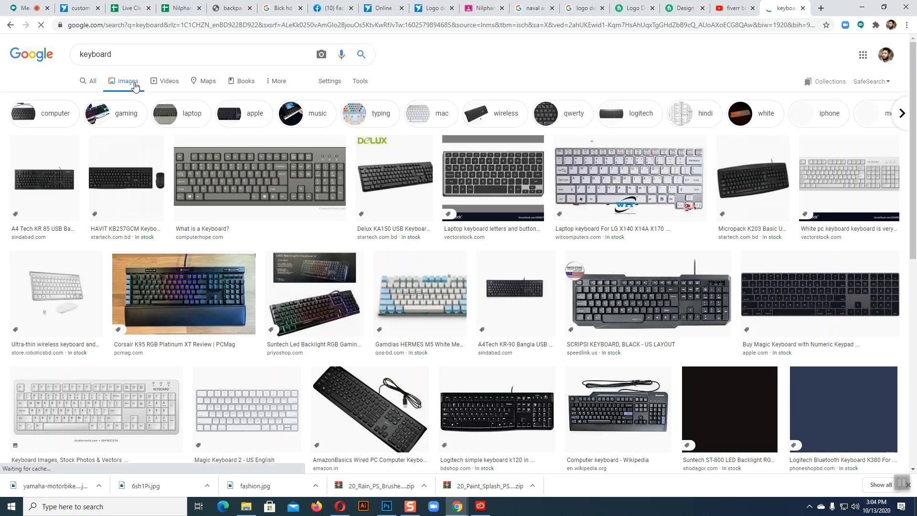
click(313, 173)
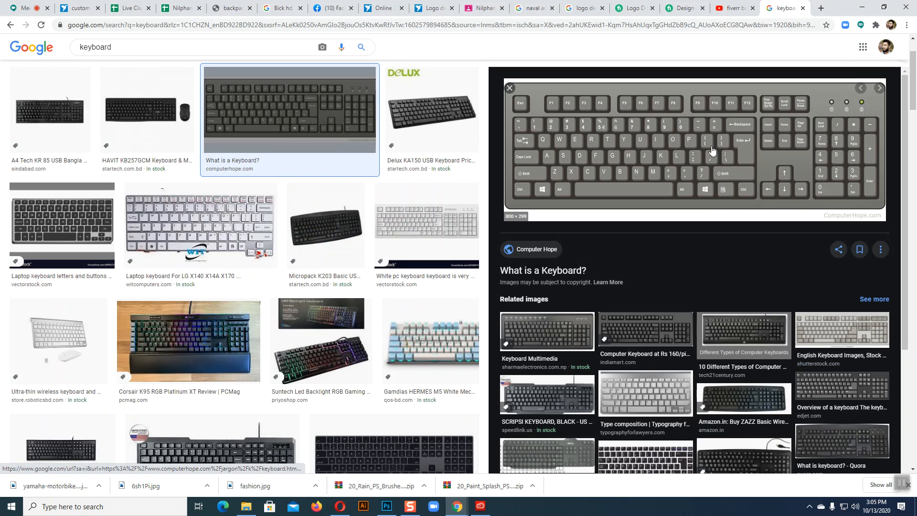
right_click(712, 148)
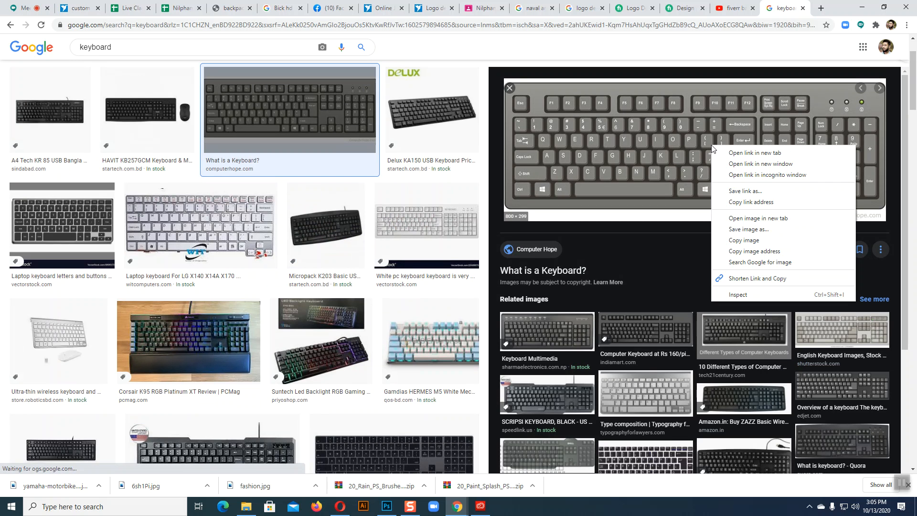
click(680, 253)
click(680, 253)
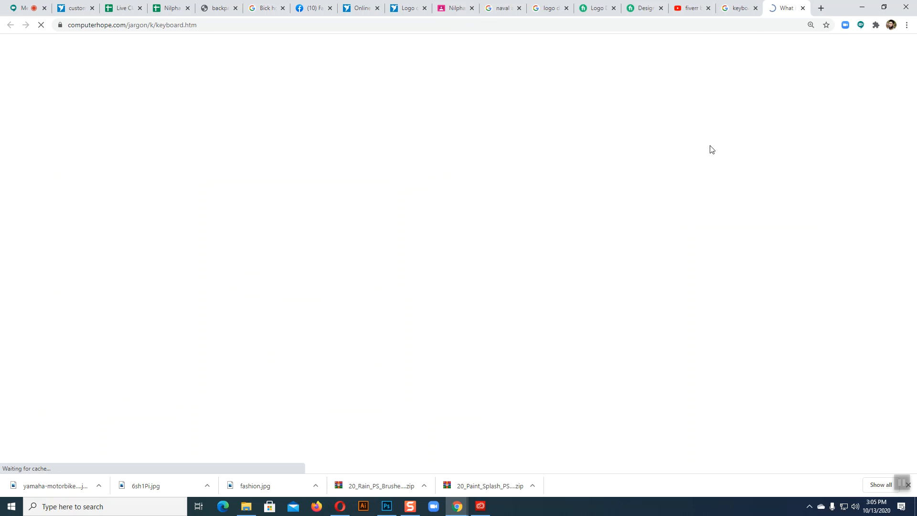
click(802, 8)
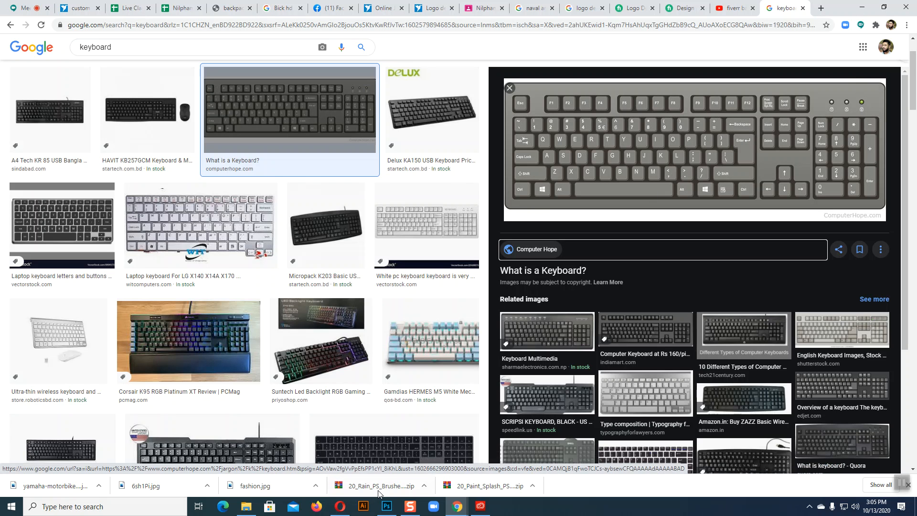
Switch back to Photoshop, enlarge the brush tip in many increments and reduce it slightly to 700 px.
click(387, 506)
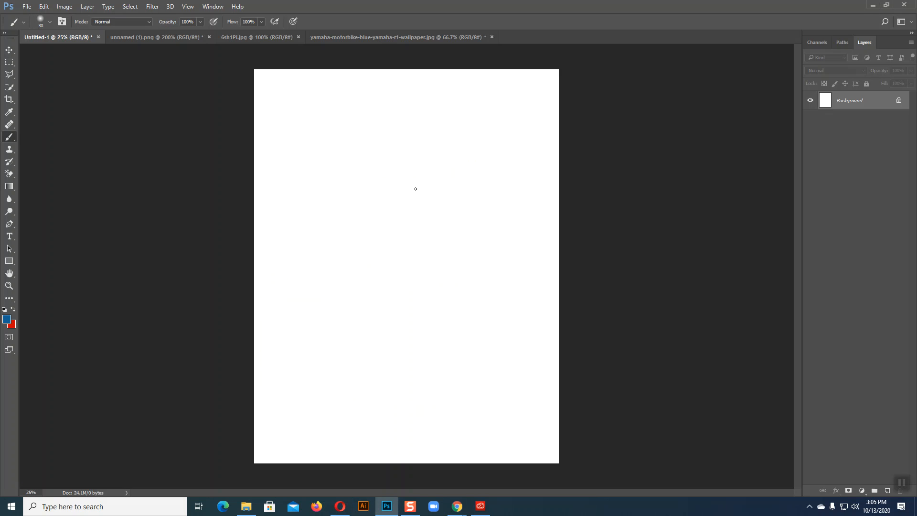
key(bracketright)
key(bracketright)
key(bracketright)
key(bracketright)
key(bracketright)
key(bracketright)
key(bracketright)
key(bracketright)
key(bracketright)
key(bracketright)
key(bracketright)
key(bracketright)
key(bracketright)
key(bracketright)
key(bracketright)
key(bracketright)
key(bracketright)
key(bracketright)
key(bracketright)
key(bracketleft)
key(bracketleft)
key(bracketleft)
Check the keyboard picture in Chrome again, return to Photoshop and shrink the brush tip to 300 px.
mouse_move(457, 506)
click(446, 489)
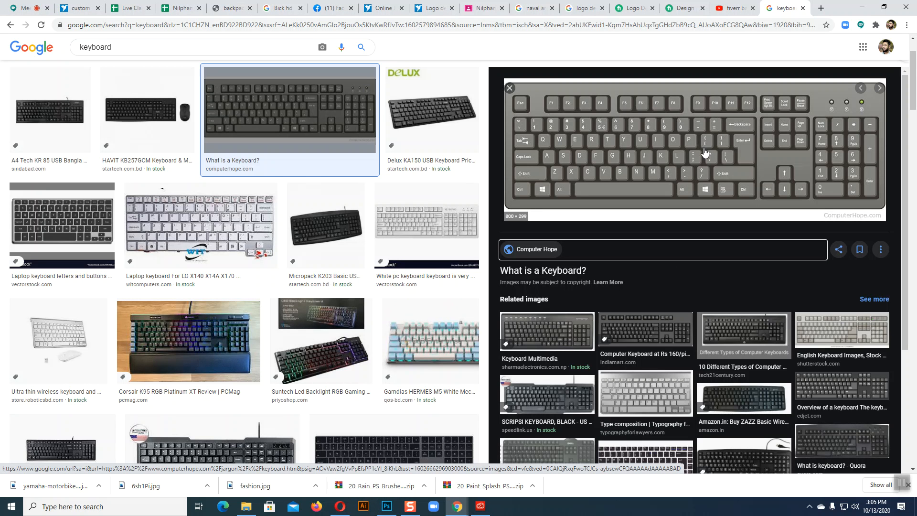
click(388, 507)
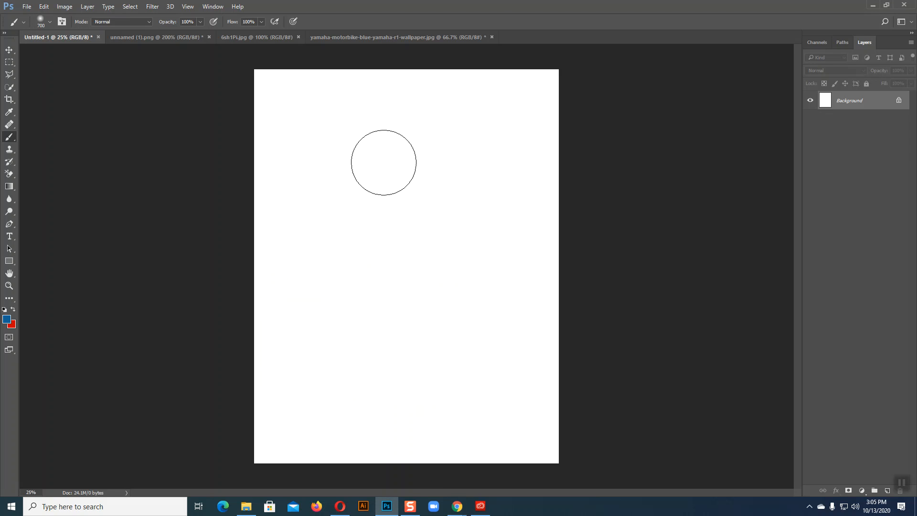
key(bracketleft)
key(bracketleft)
key(bracketleft)
key(bracketleft)
key(bracketright)
key(bracketright)
key(bracketleft)
Adjust the soft round brush size to 193 px in the brush settings and increase it in increments to 400 px.
click(42, 21)
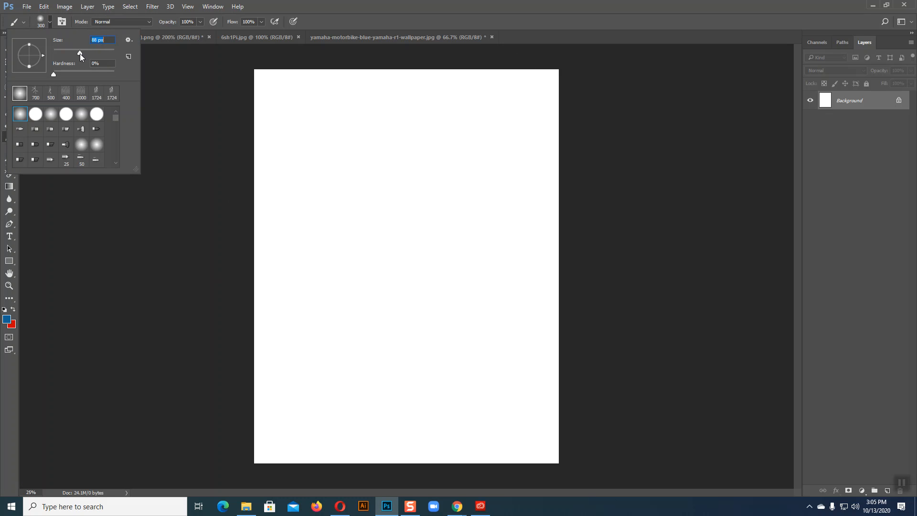
click(52, 21)
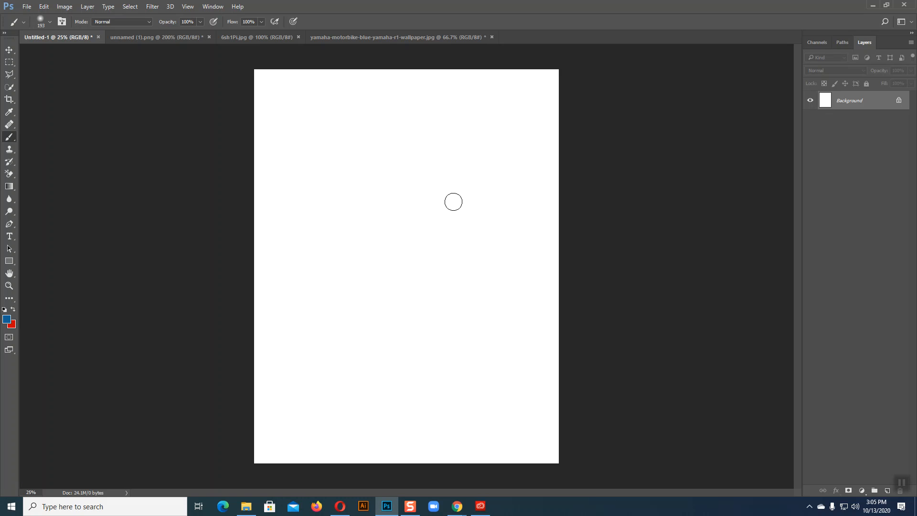
key(bracketright)
key(bracketright)
key(bracketright)
click(49, 22)
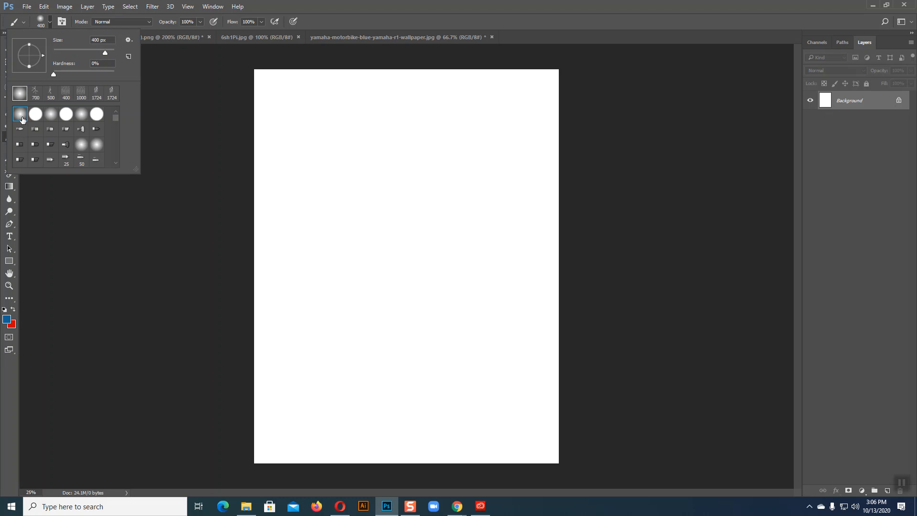
click(50, 22)
Paint a soft blue diagonal stroke across the upper part of the canvas and undo it.
drag(346, 95, 437, 273)
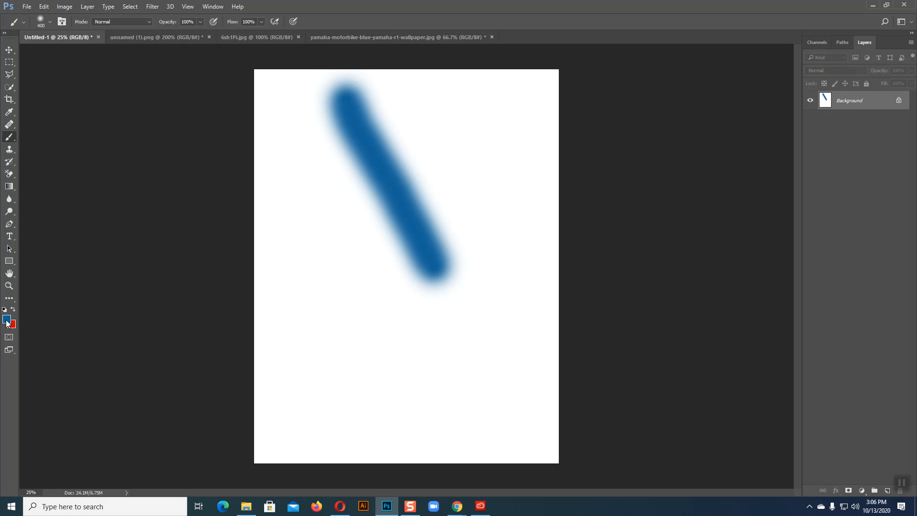
click(9, 50)
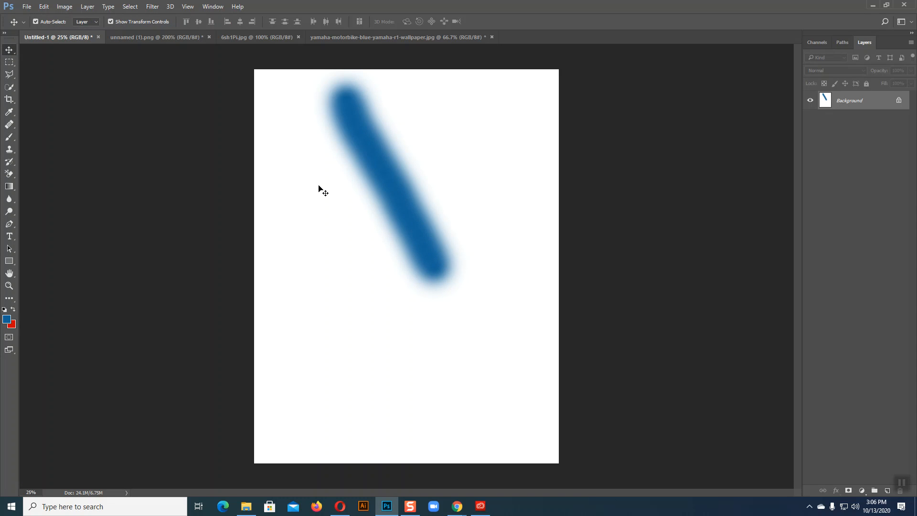
key(ctrl+z)
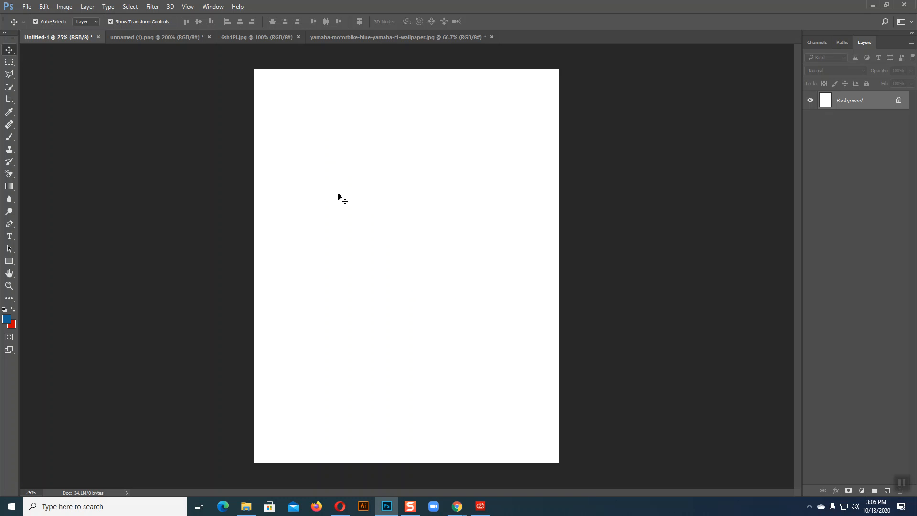
View the foreground colour, swap it to red, paint a soft vertical stroke down the canvas and undo it.
click(7, 321)
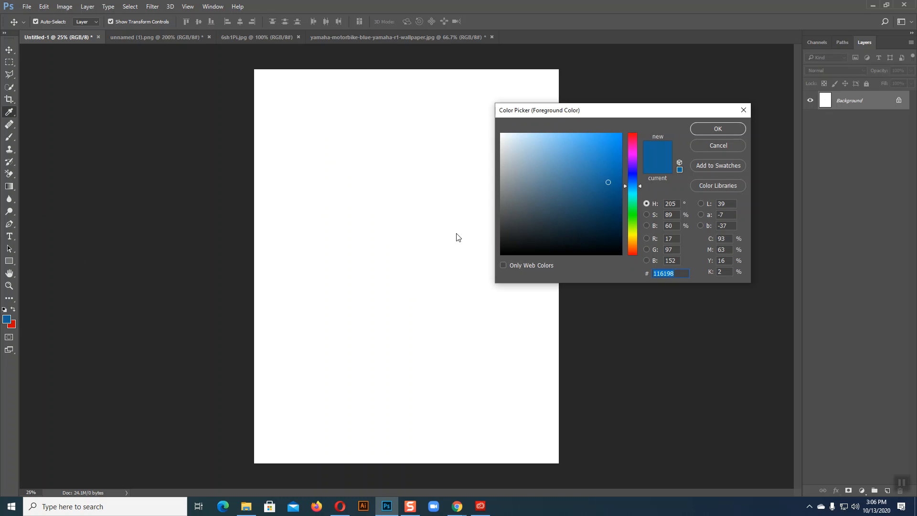
click(722, 131)
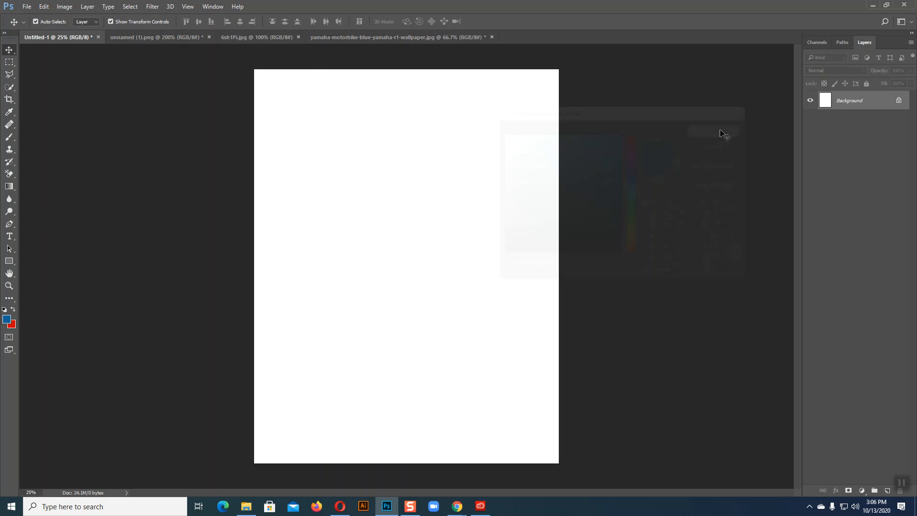
click(13, 309)
click(9, 137)
drag(410, 93, 383, 444)
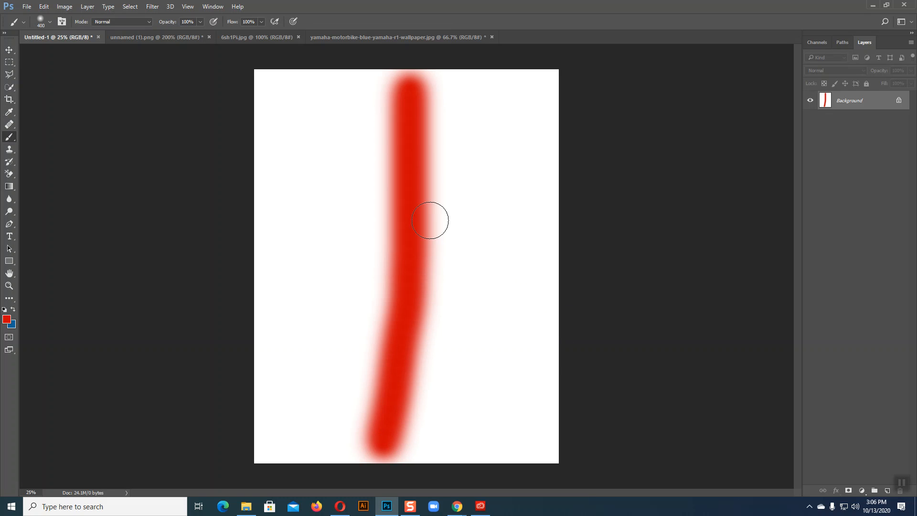
key(ctrl+z)
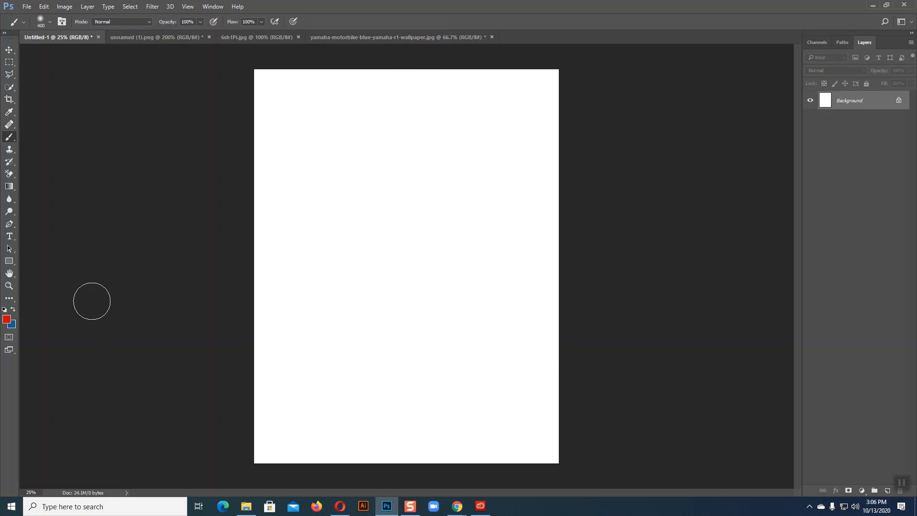
Swap the foreground colour back to blue and paint a soft vertical stroke from the canvas's upper edge, undoing the first try and repainting it.
click(14, 310)
drag(394, 82, 412, 317)
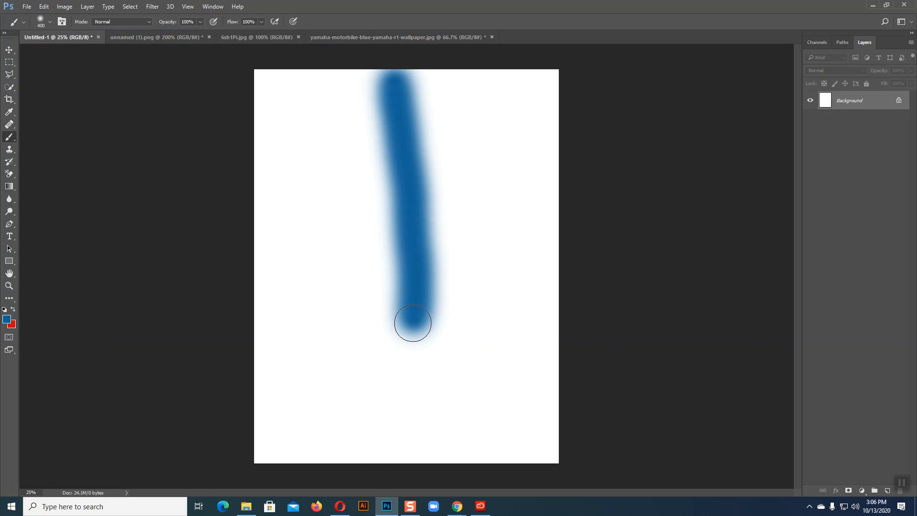
key(ctrl+z)
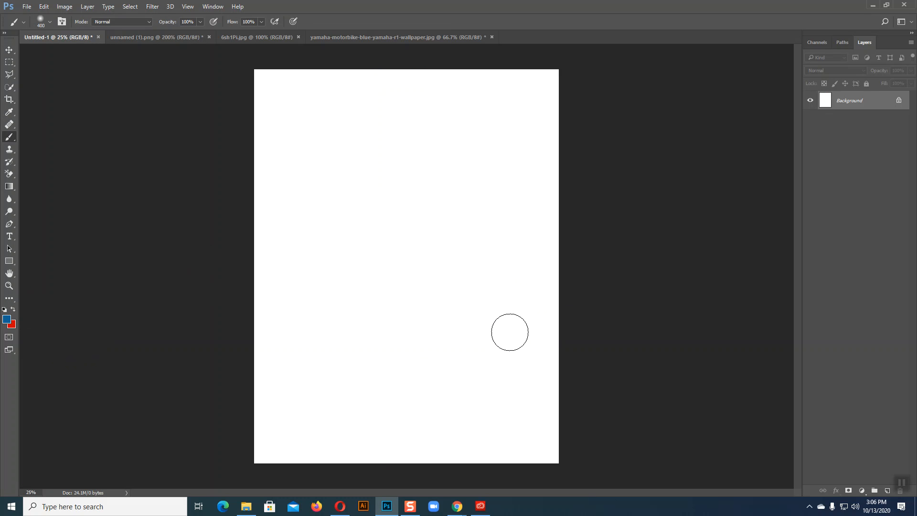
drag(385, 85, 377, 330)
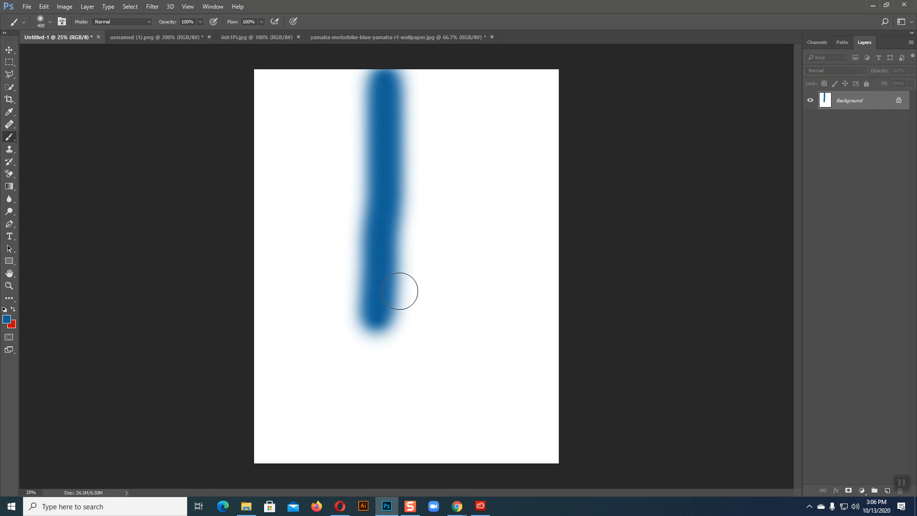
Select the hard round brush tip and paint a blue vertical stroke to the right of the soft one.
click(51, 21)
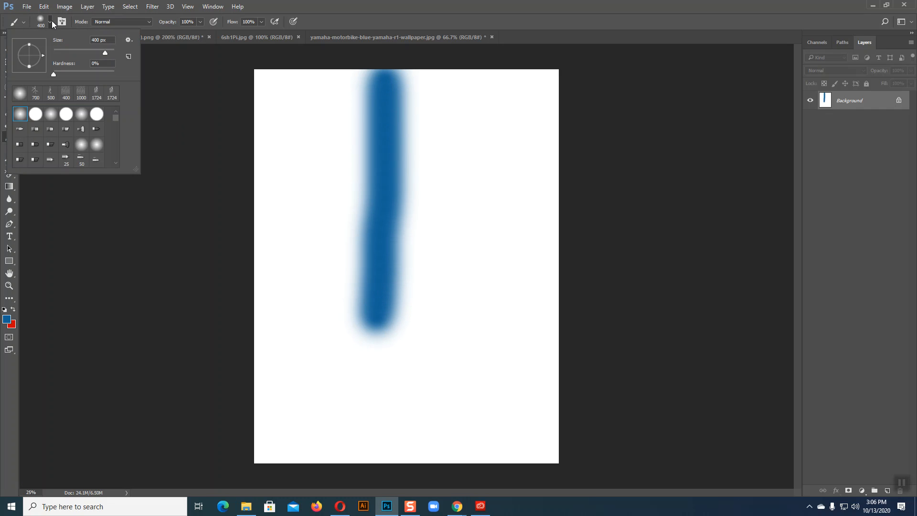
click(36, 115)
click(51, 22)
mouse_move(475, 78)
mouse_down()
mouse_move(477, 216)
mouse_move(464, 305)
mouse_up()
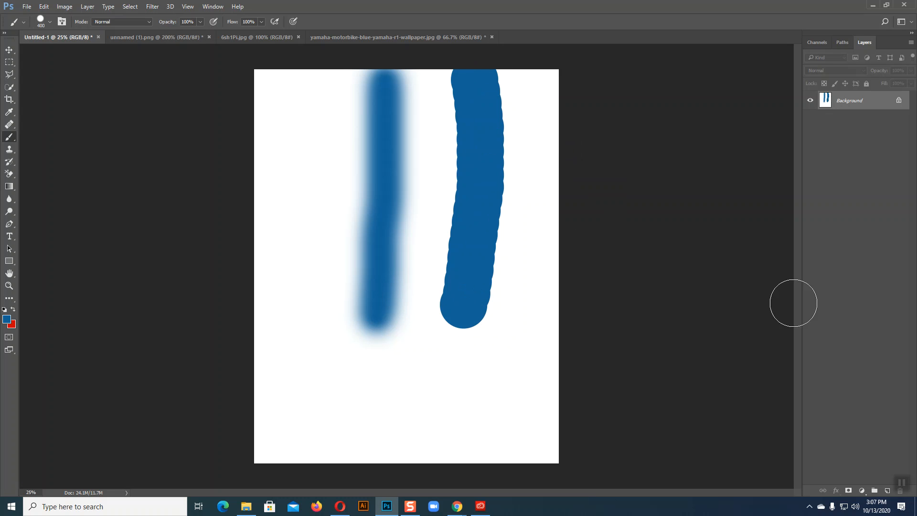
Reduce the hard round brush's hardness to 0% and paint a blue vertical stroke along the canvas's left side.
click(49, 22)
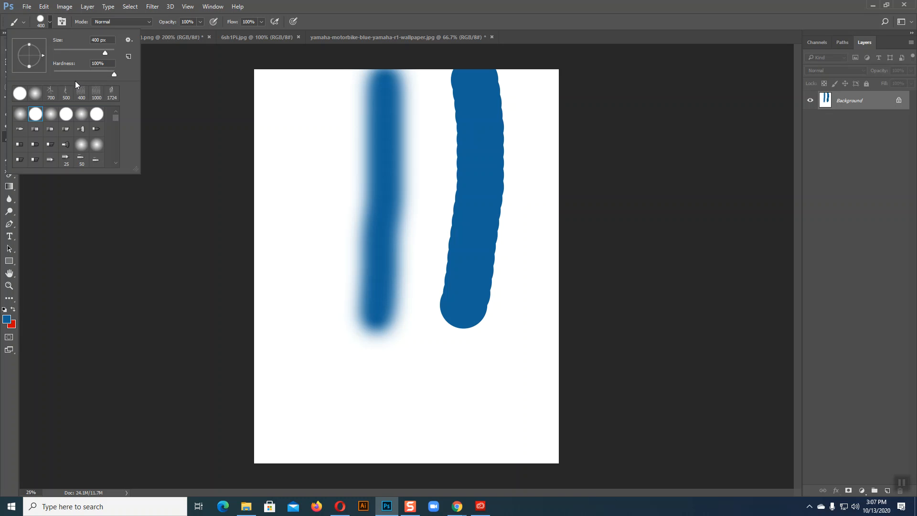
click(37, 113)
drag(113, 75, 102, 75)
drag(308, 73, 294, 317)
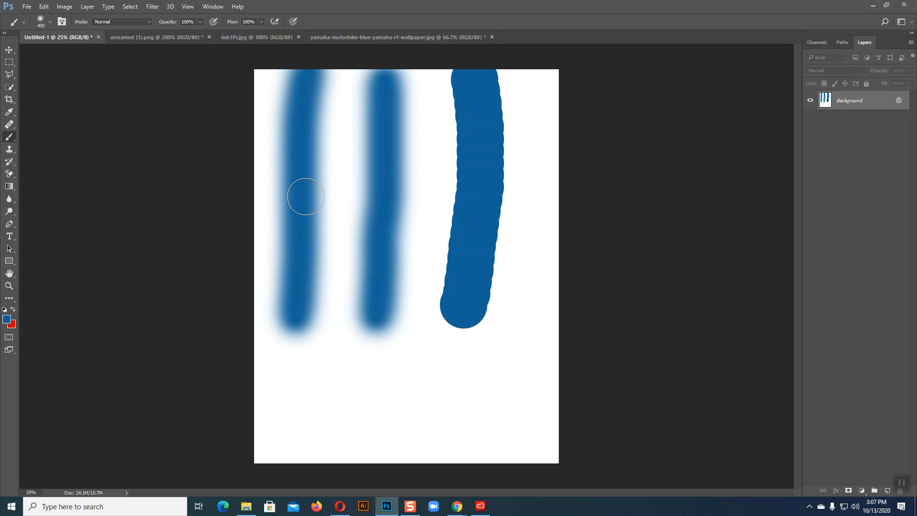
Raise the brush hardness to its maximum, paint a vertical stroke between the middle and right strokes, and undo it.
click(49, 21)
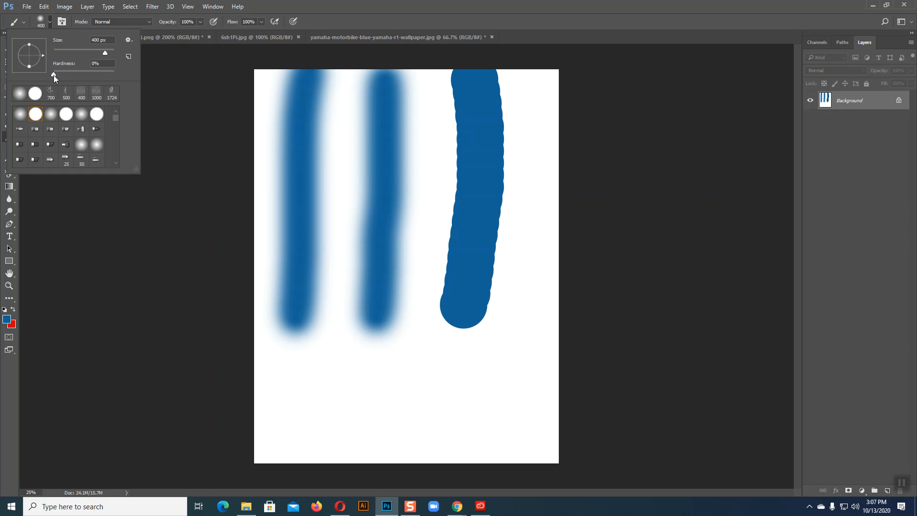
drag(53, 75, 132, 76)
click(429, 172)
drag(421, 123, 414, 311)
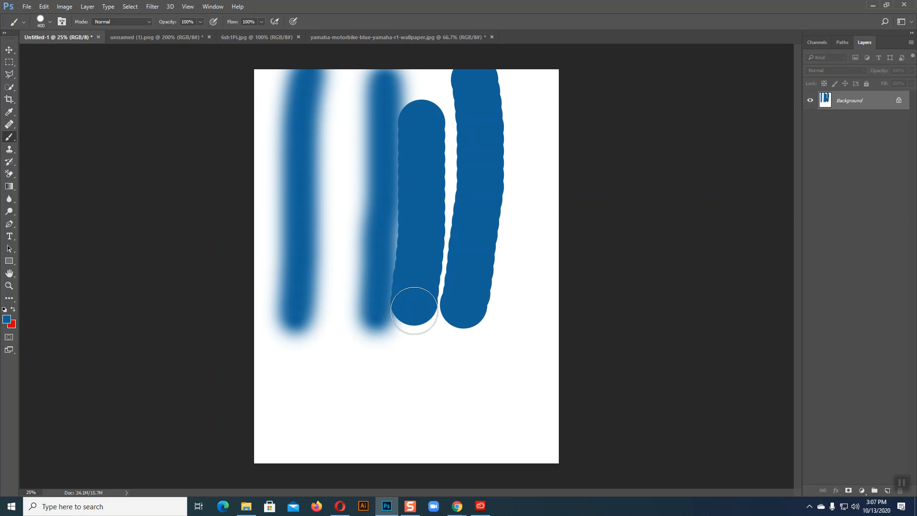
key(ctrl+z)
Choose the recent soft round tip, raise its hardness to the maximum and paint a vertical stroke between the middle and right ones.
click(50, 21)
click(36, 94)
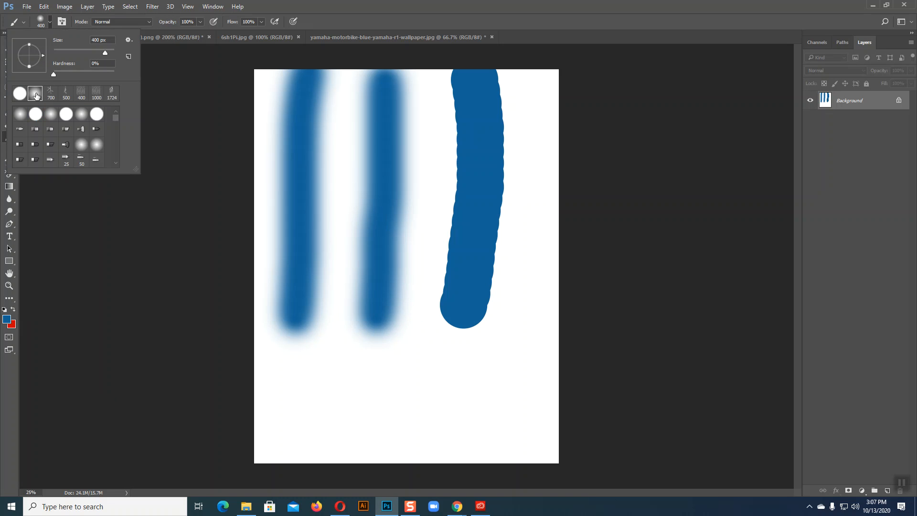
drag(64, 73, 127, 70)
drag(415, 105, 415, 286)
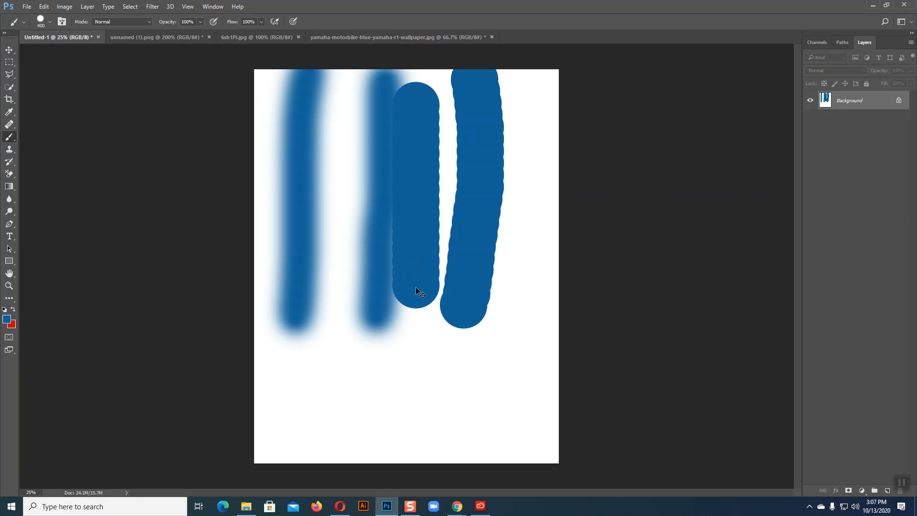
Undo all the painted blue strokes to clear the canvas.
key(ctrl+z)
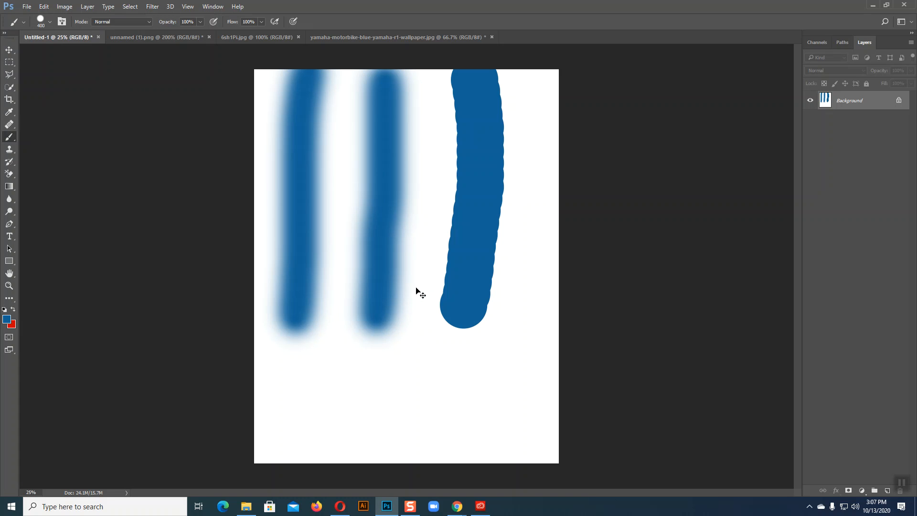
key(ctrl+z)
key(ctrl+z)
key(ctrl+z)
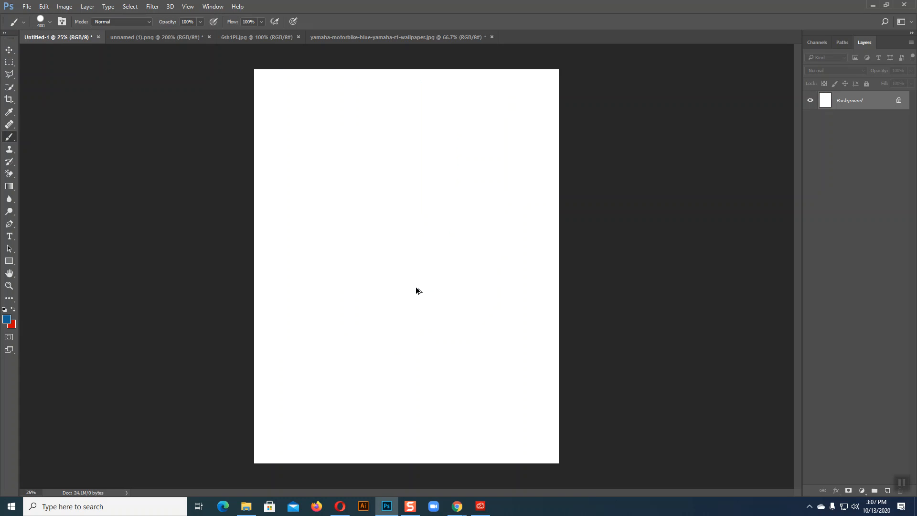
Choose the recent soft round tip and paint a short blue vertical stroke from the canvas's upper edge.
click(50, 22)
click(33, 93)
drag(353, 77, 353, 167)
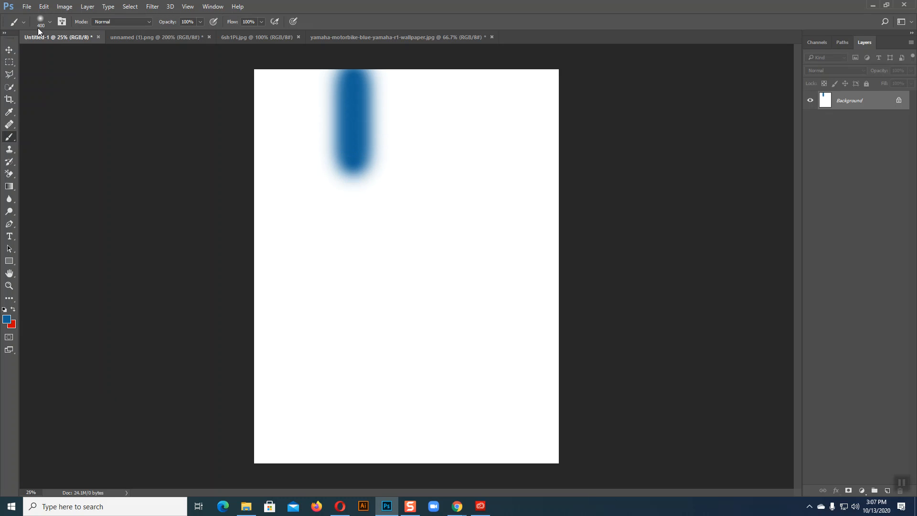
Raise the brush hardness to 37% and extend the blue stroke downward.
click(49, 21)
drag(58, 71, 76, 72)
click(352, 139)
drag(352, 139, 348, 218)
Raise the brush hardness to 71%, extend the stroke further down, and undo all three stroke sections.
click(50, 20)
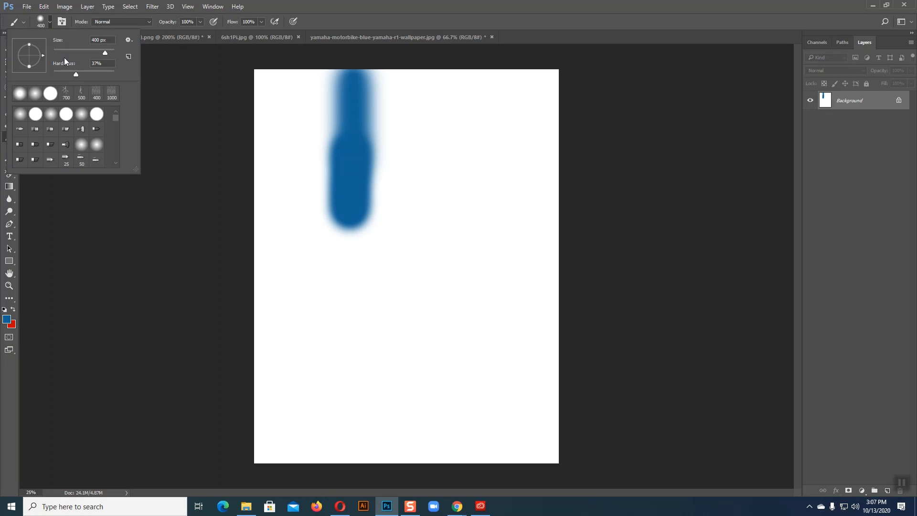
drag(348, 222, 346, 306)
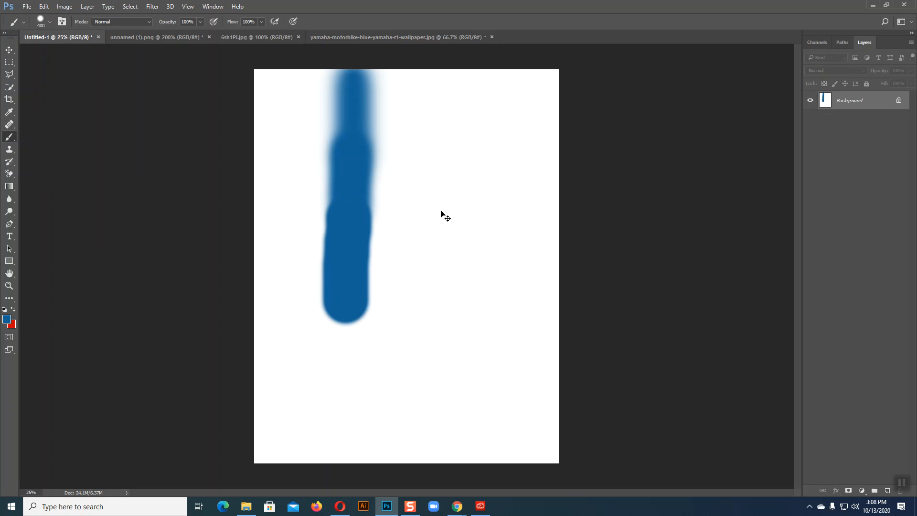
key(ctrl+z)
key(ctrl+z)
key(ctrl+z)
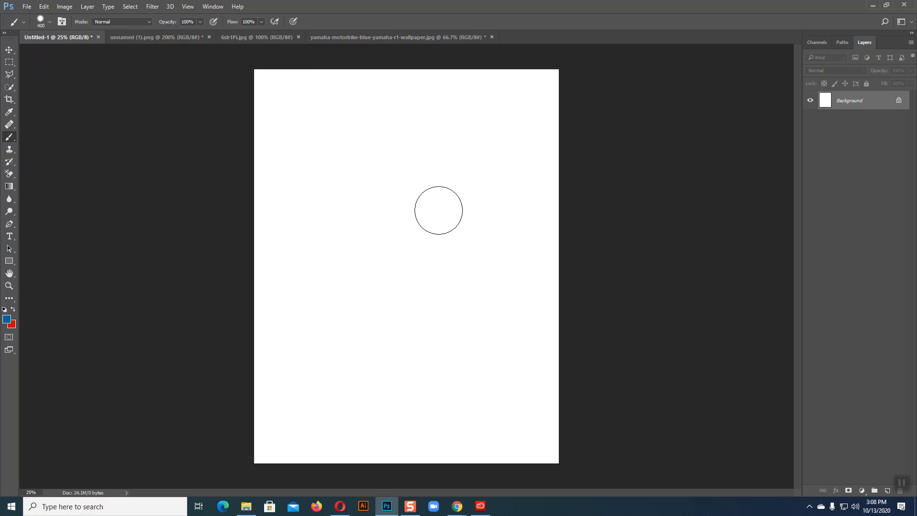
Reselect the Brush Tool and choose the recent 400 px soft round tip with 0% hardness.
right_click(9, 137)
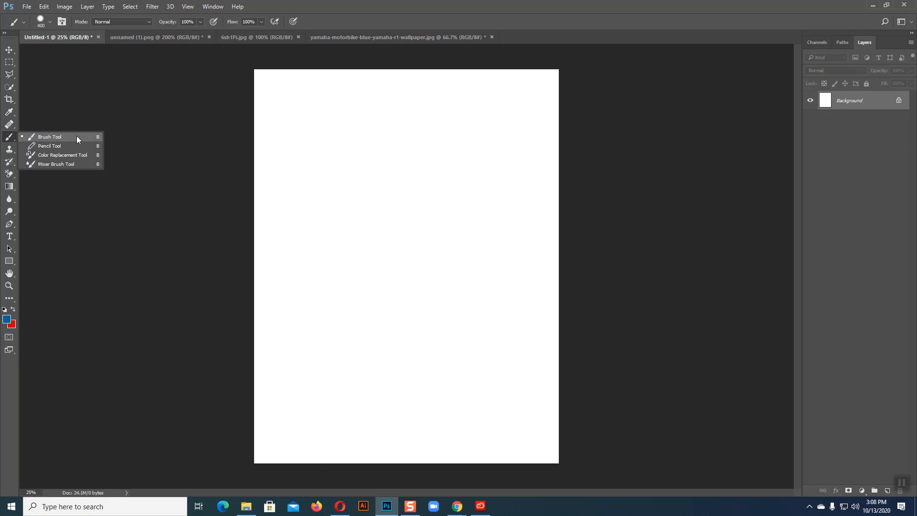
click(77, 136)
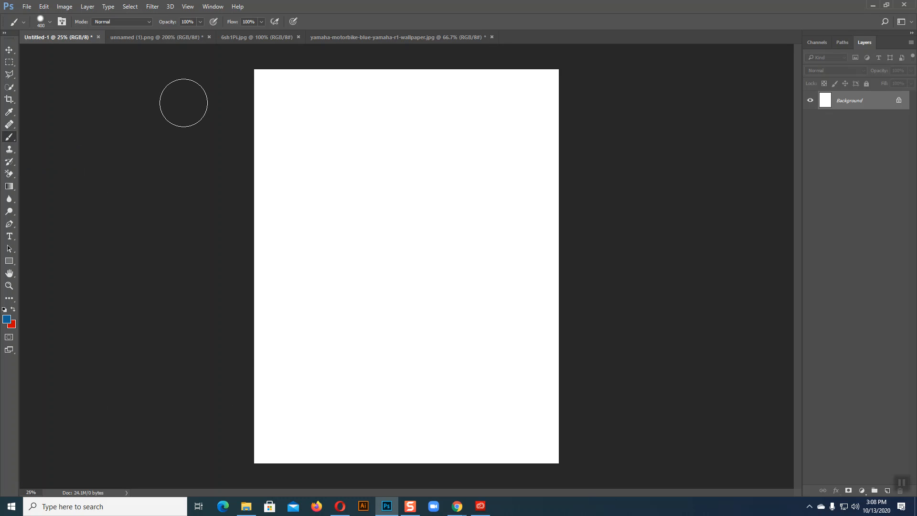
click(50, 22)
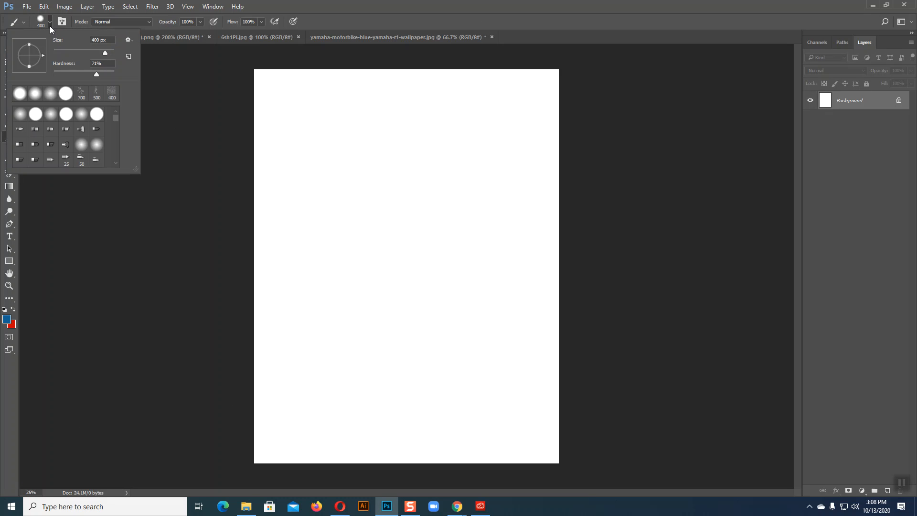
click(23, 93)
click(54, 96)
Choose a 2500 px paint splatter tip from the brush presets.
scroll(117, 122, down, 5)
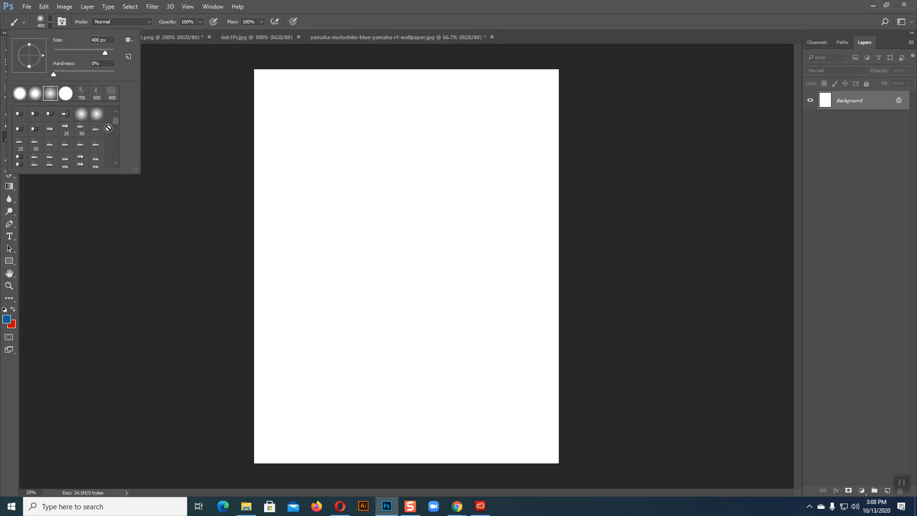
scroll(109, 128, down, 6)
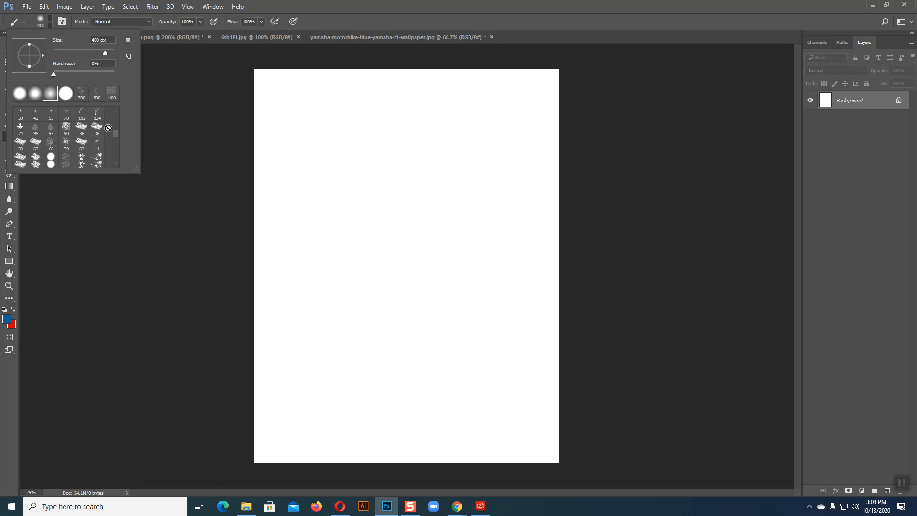
scroll(108, 128, down, 5)
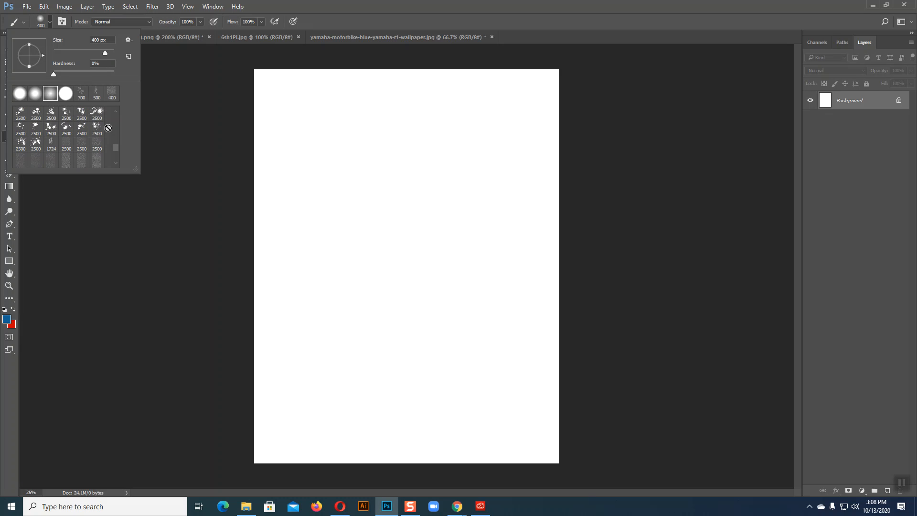
scroll(109, 128, up, 4)
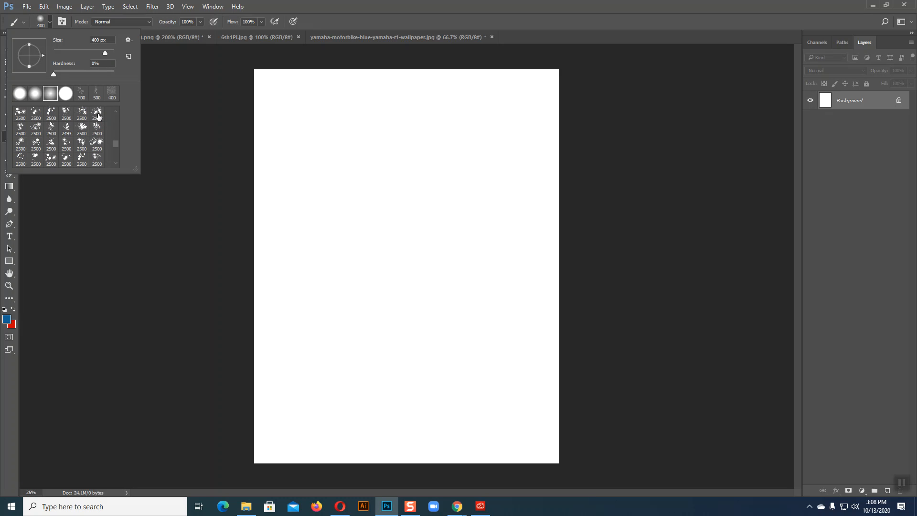
click(97, 114)
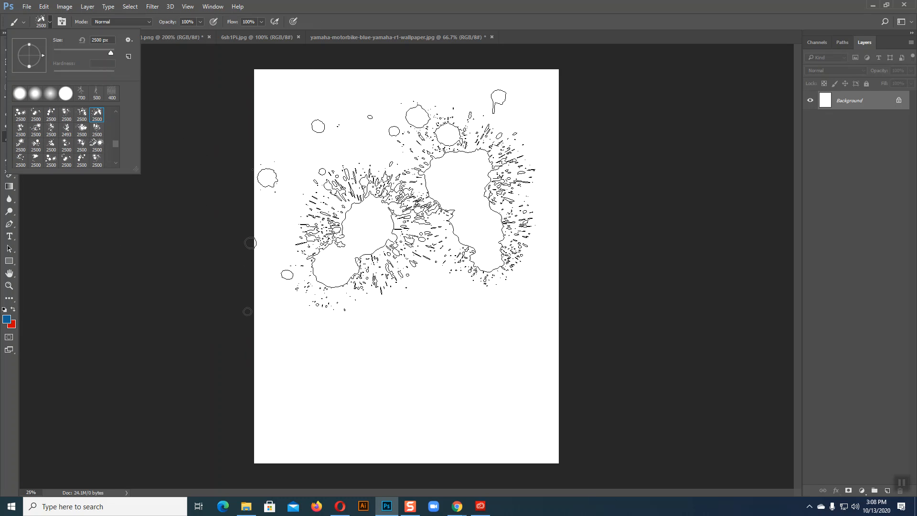
click(50, 21)
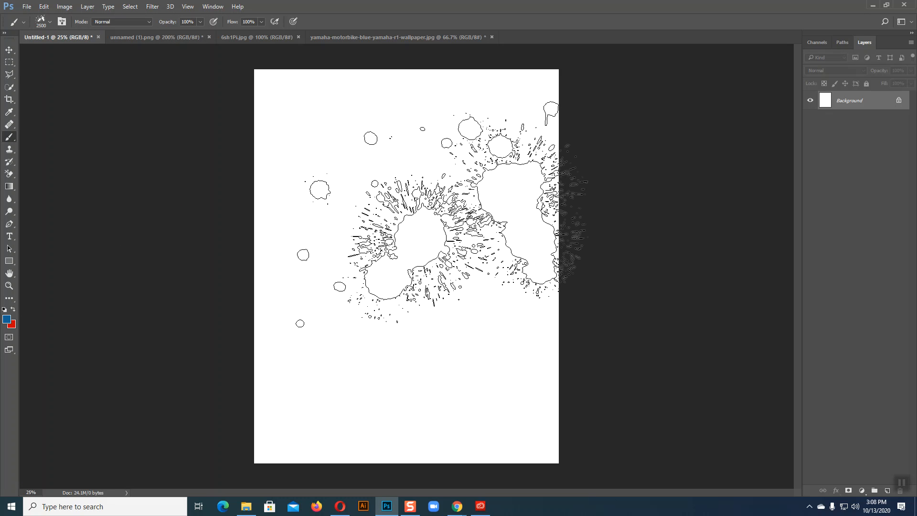
Reduce the splatter brush to 1500 px and stamp one blue splatter in the upper middle of the canvas.
key(bracketleft)
key(bracketleft)
key(bracketleft)
key(bracketleft)
key(bracketleft)
key(bracketleft)
key(bracketleft)
key(bracketleft)
key(bracketleft)
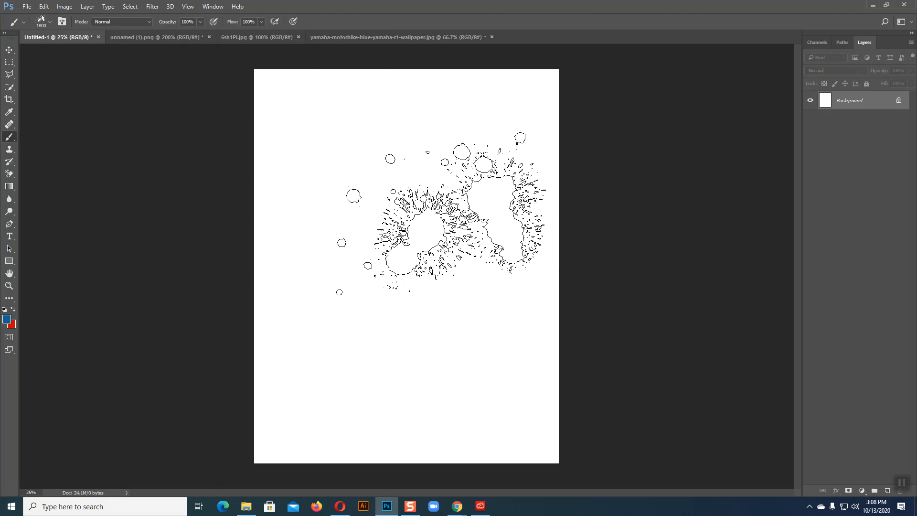
click(406, 193)
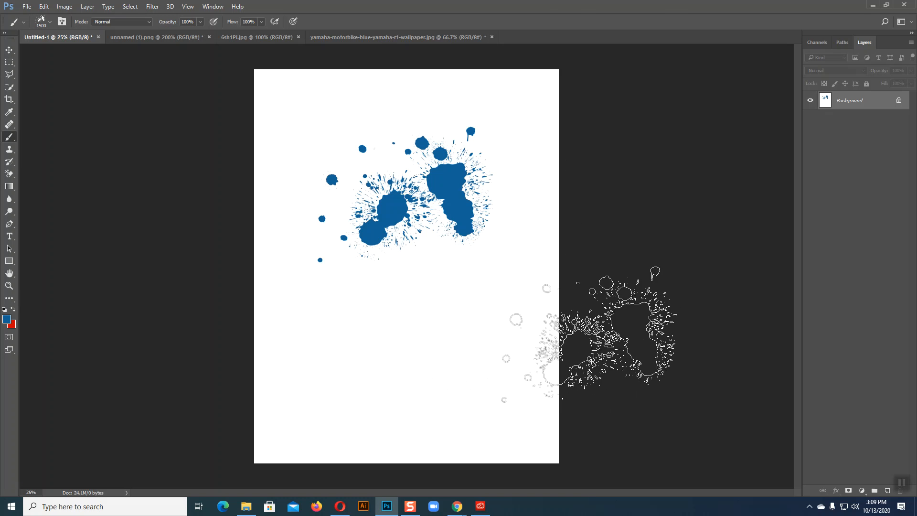
Stamp three more overlapping splatters around the first one, rotating the brush tip to a new angle before each.
click(50, 22)
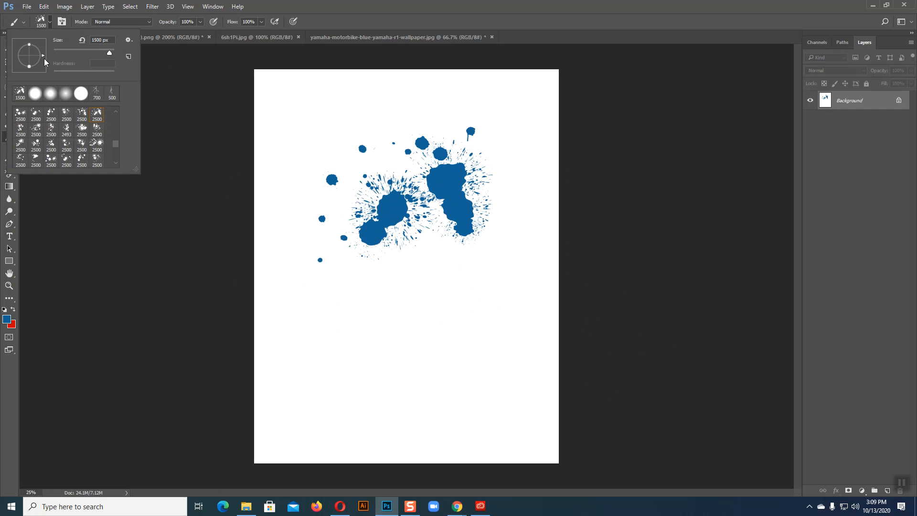
drag(43, 54, 33, 42)
click(395, 203)
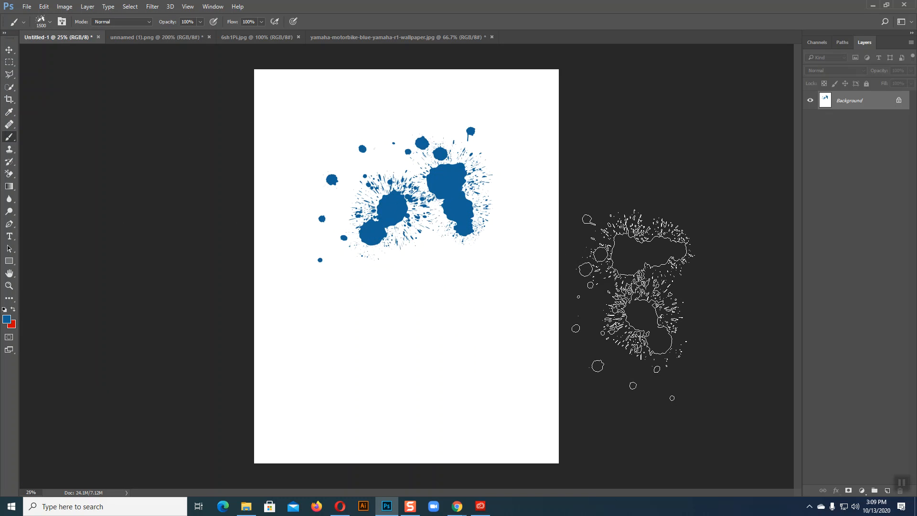
click(48, 25)
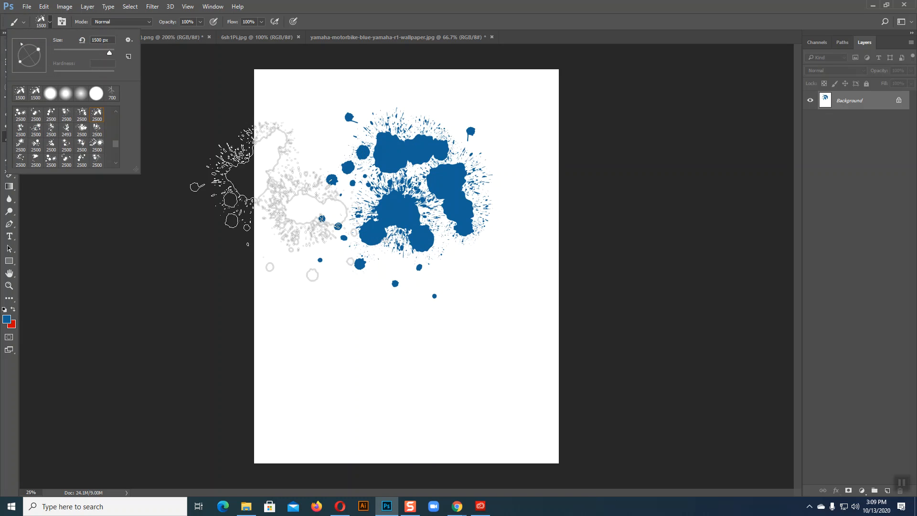
click(377, 256)
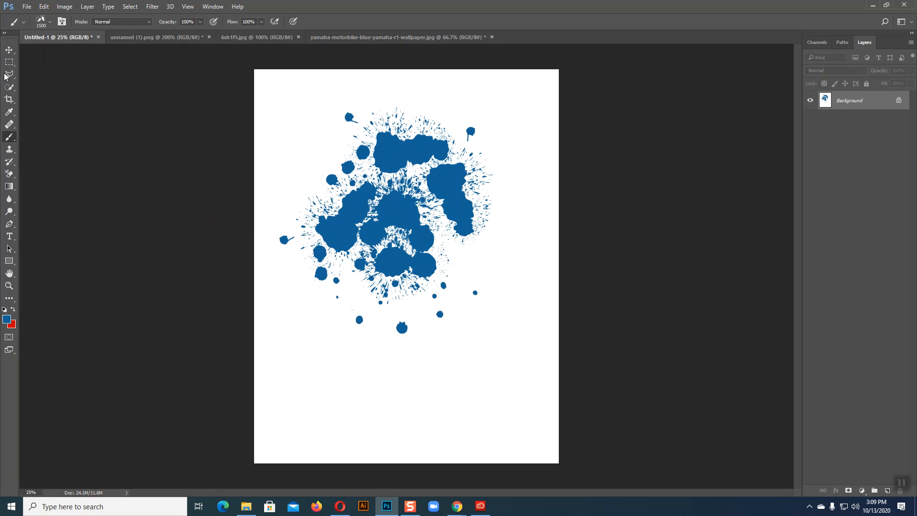
right_click(44, 60)
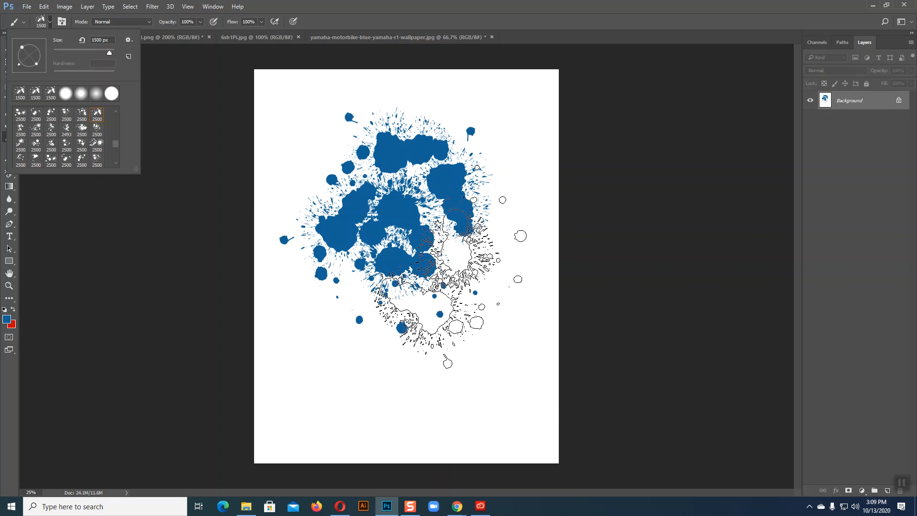
click(487, 235)
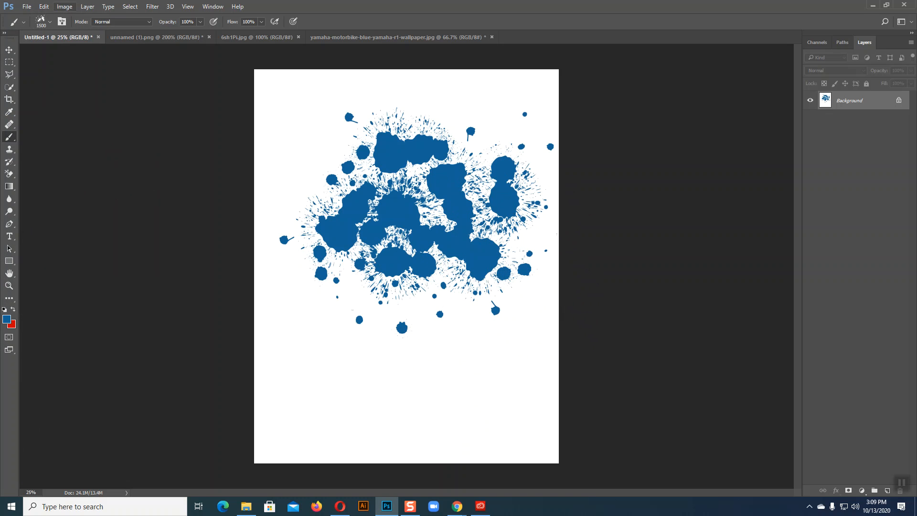
Flatten the splatter tip by reducing its roundness and stamp several narrow splatters on the lower half of the canvas.
click(50, 23)
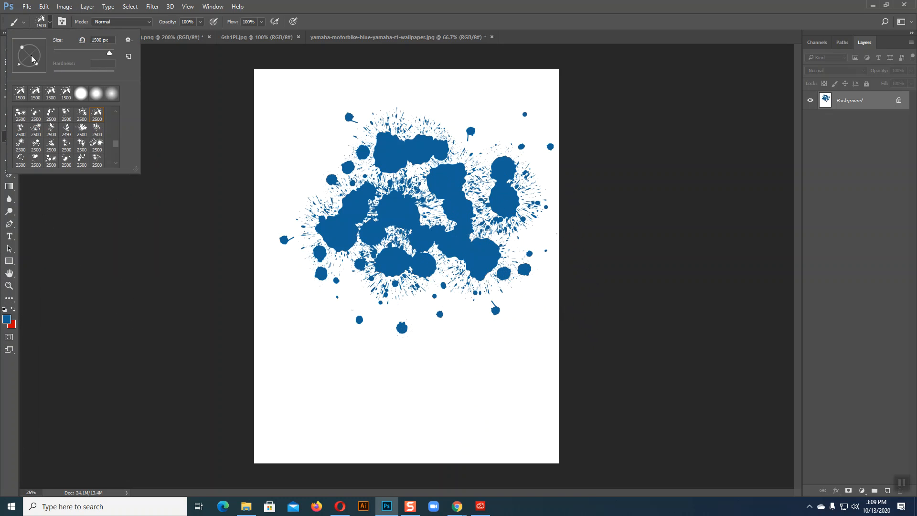
drag(22, 50, 29, 57)
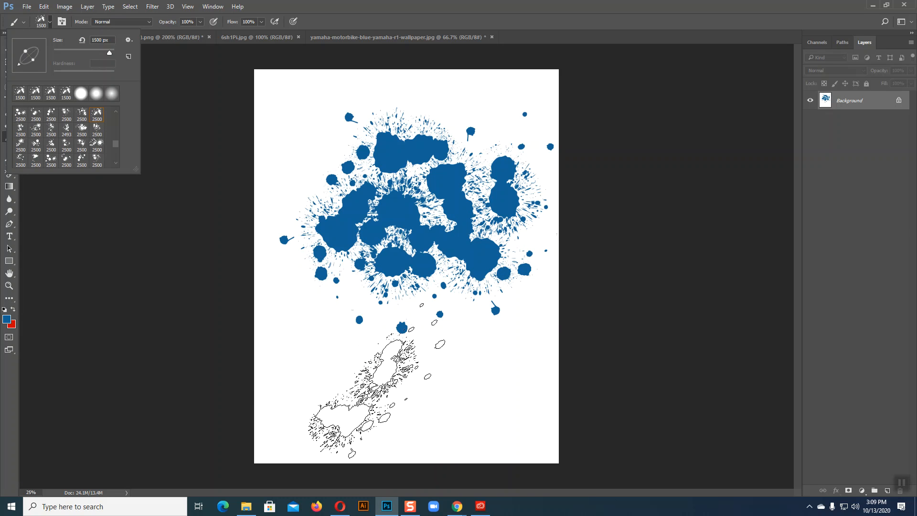
click(431, 375)
click(432, 376)
click(351, 359)
click(430, 335)
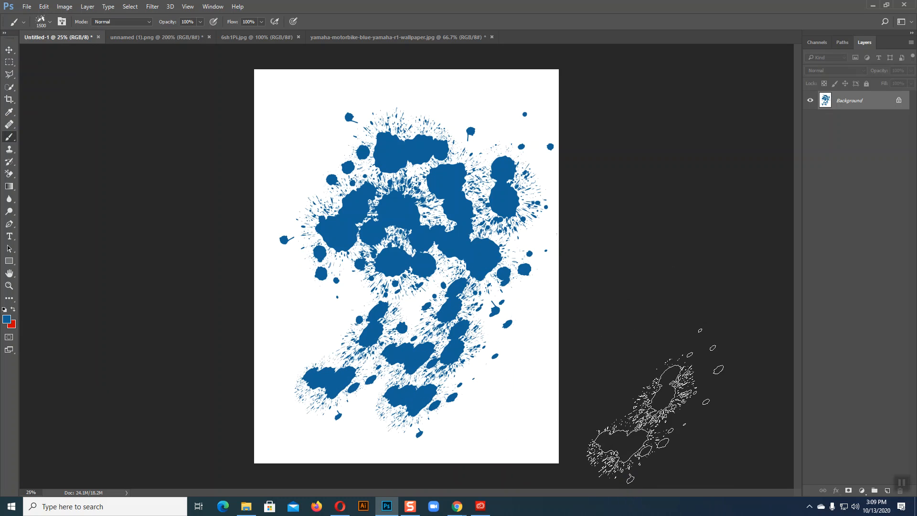
Restore the splatter tip's full roundness and stamp a splatter by the canvas's left edge.
right_click(56, 59)
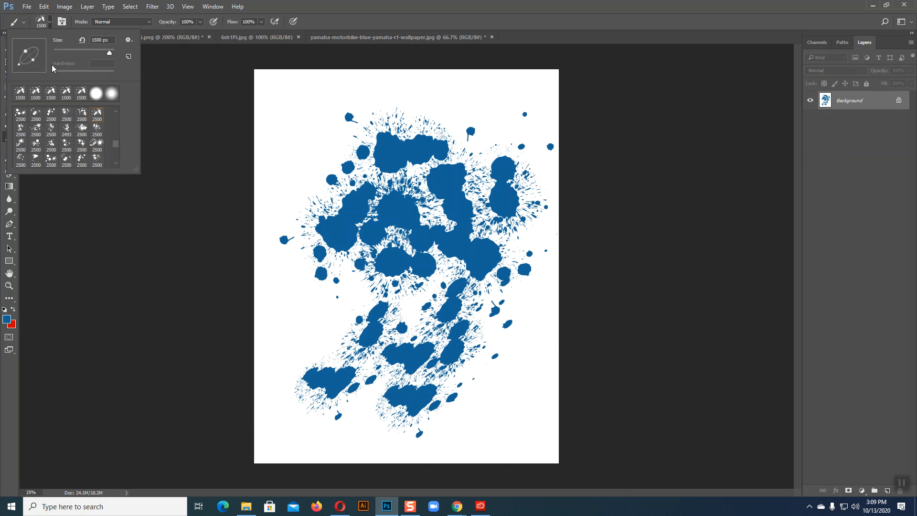
drag(26, 54, 19, 46)
click(50, 21)
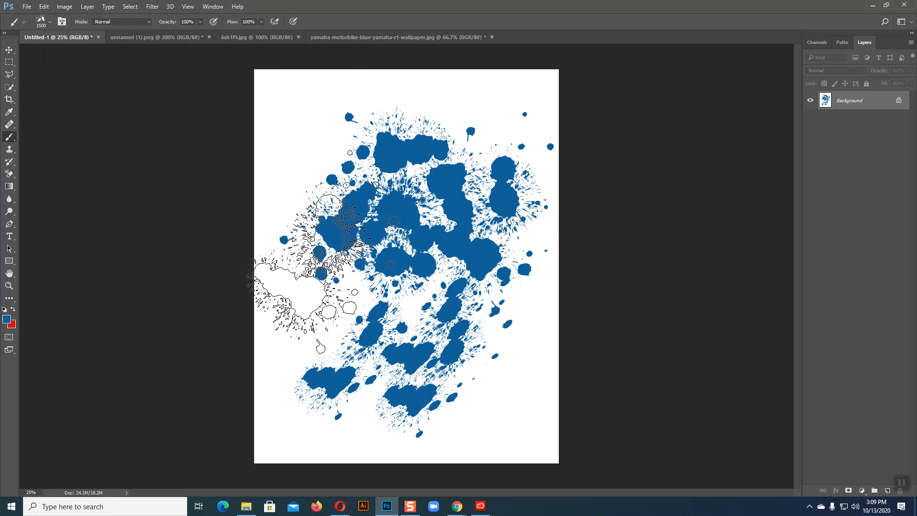
click(323, 253)
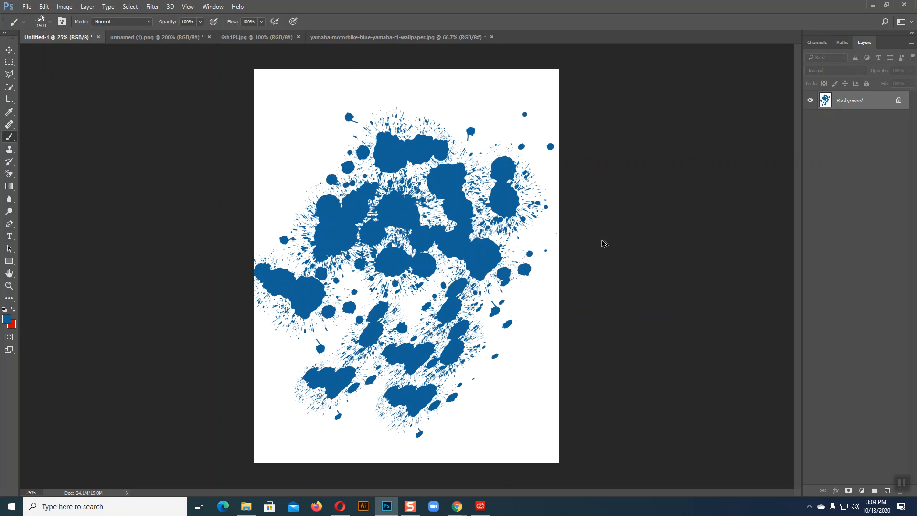
Undo all the stamped splatters to return to a blank canvas.
key(ctrl+z)
key(ctrl+z)
key(ctrl+z)
key(ctrl+z)
key(ctrl+z)
key(ctrl+z)
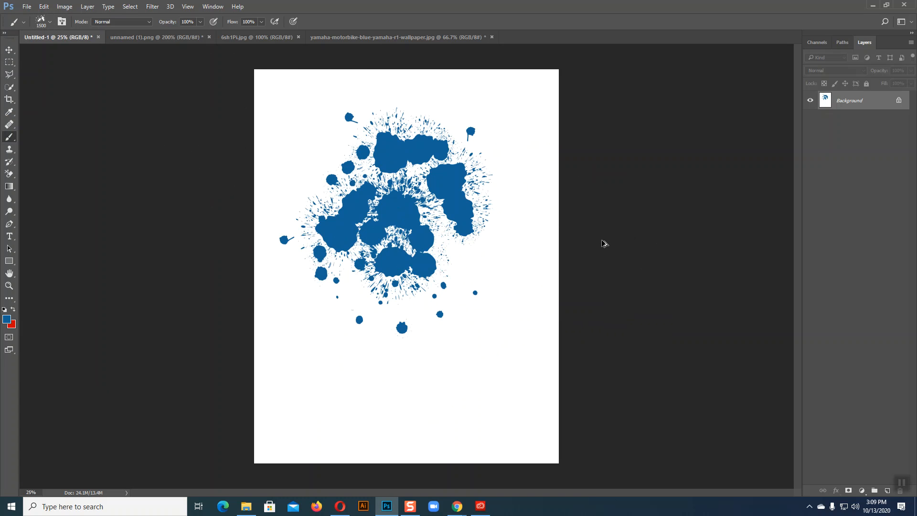
key(ctrl+z)
key(ctrl+z)
key(ctrl+z)
key(ctrl+z)
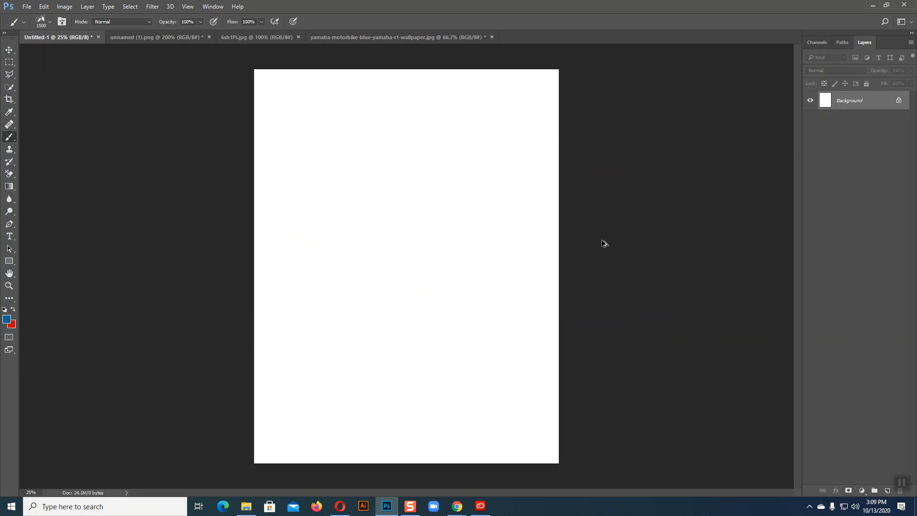
Choose a pointed round bristle brush tip and paint a short vertical blue stroke on the upper half of the canvas.
click(10, 51)
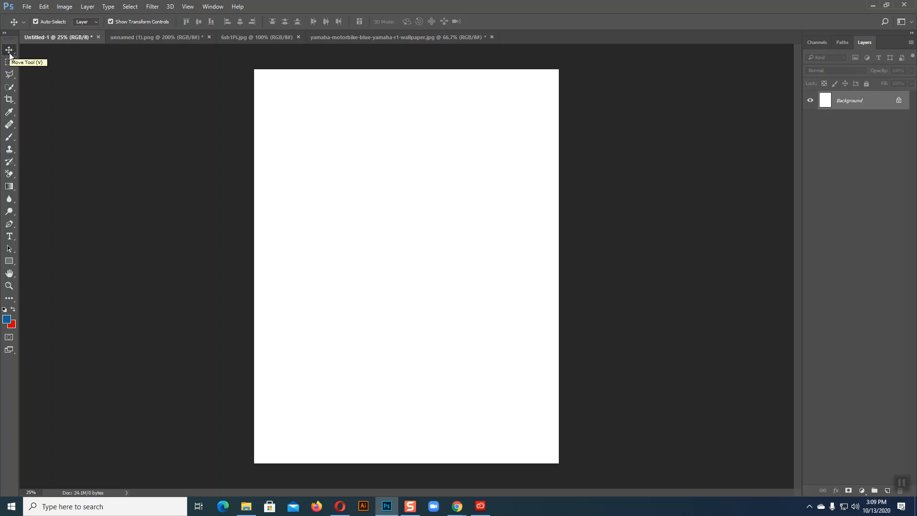
click(8, 138)
click(50, 21)
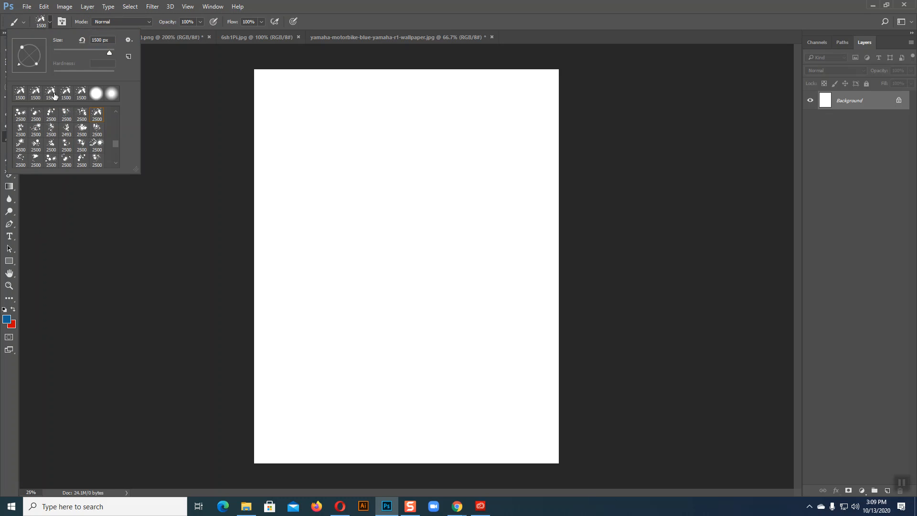
scroll(105, 136, up, 10)
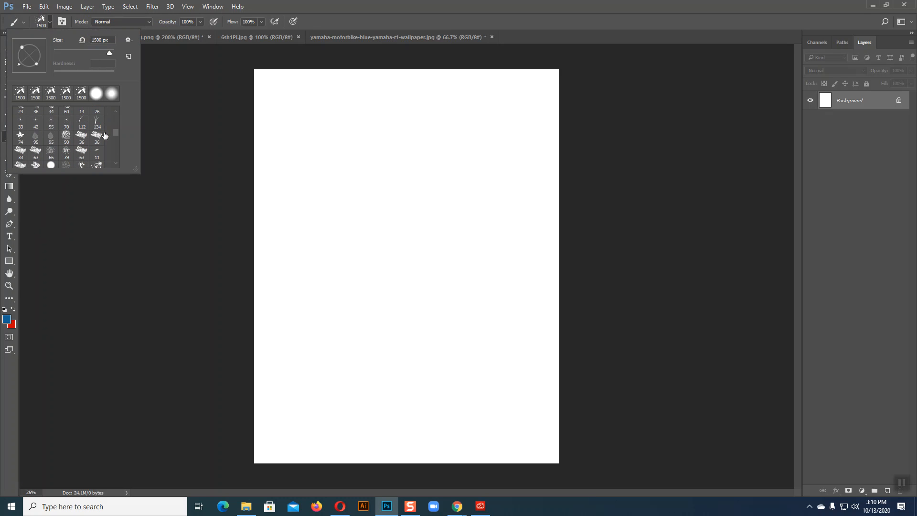
scroll(105, 136, up, 2)
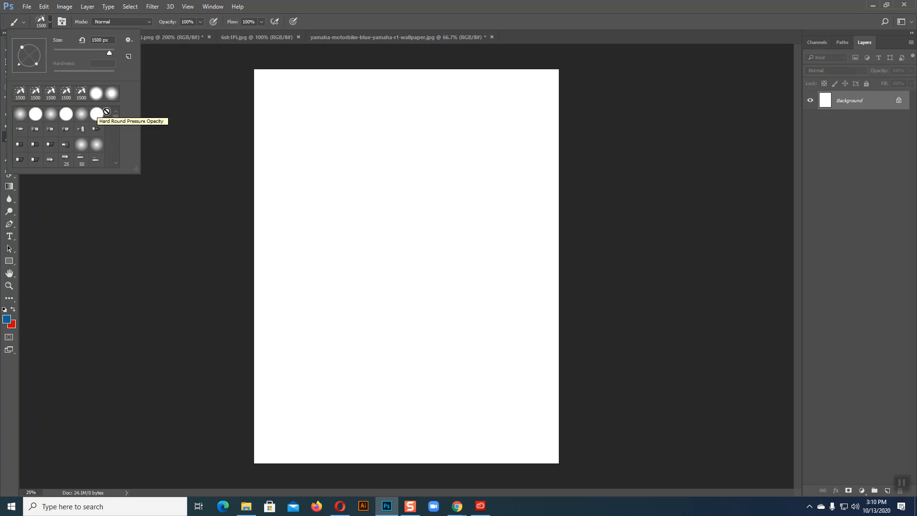
click(20, 134)
drag(370, 120, 363, 239)
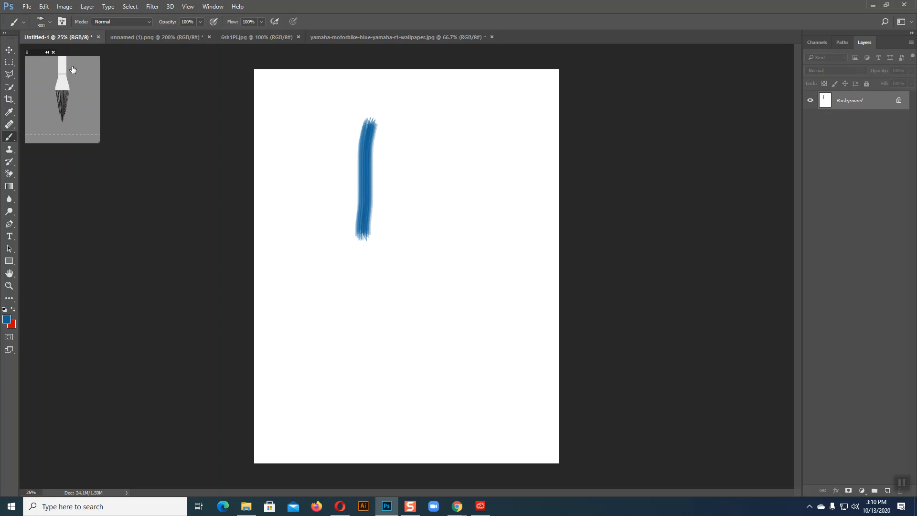
Try two more bristle tips, painting a slanted stroke from the canvas's upper edge and a wide curved stroke ending at its left edge.
click(49, 22)
click(65, 130)
mouse_move(479, 95)
mouse_down()
mouse_move(454, 254)
mouse_move(443, 259)
mouse_up()
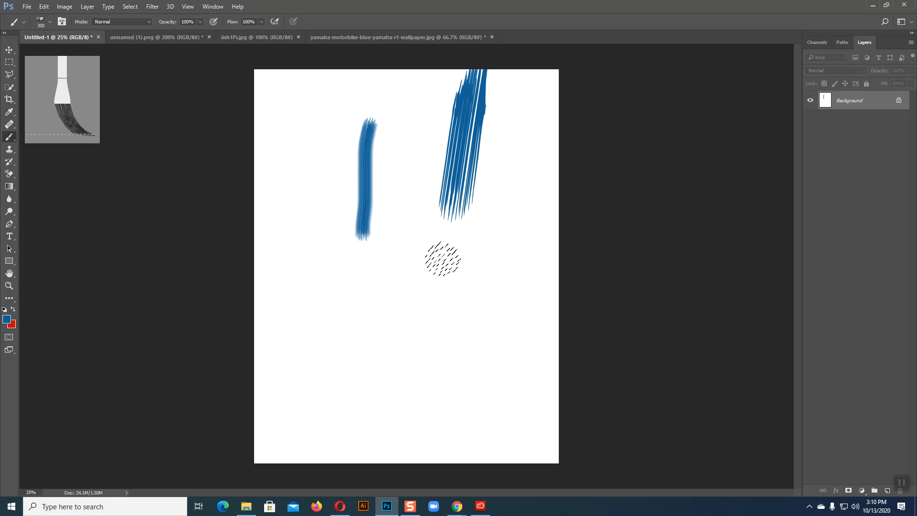
click(51, 23)
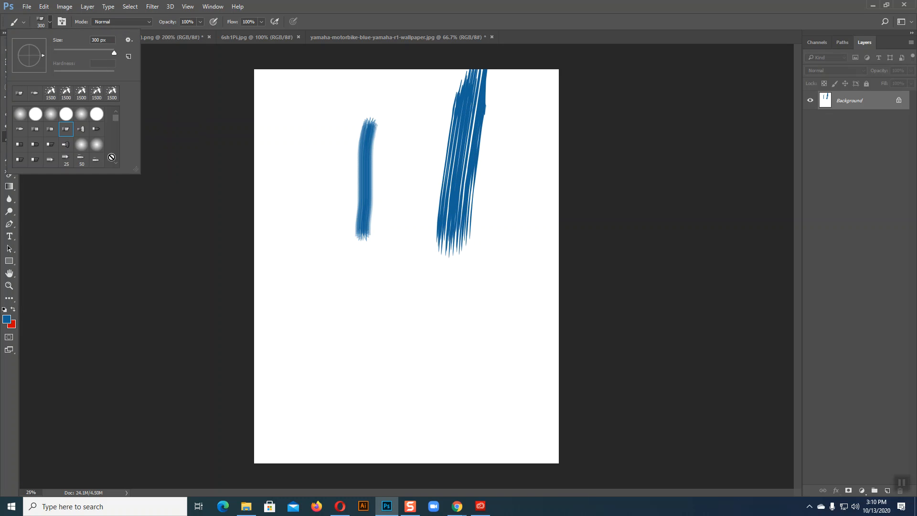
click(65, 131)
mouse_move(403, 241)
mouse_down()
mouse_move(359, 358)
mouse_move(477, 399)
mouse_move(215, 375)
mouse_up()
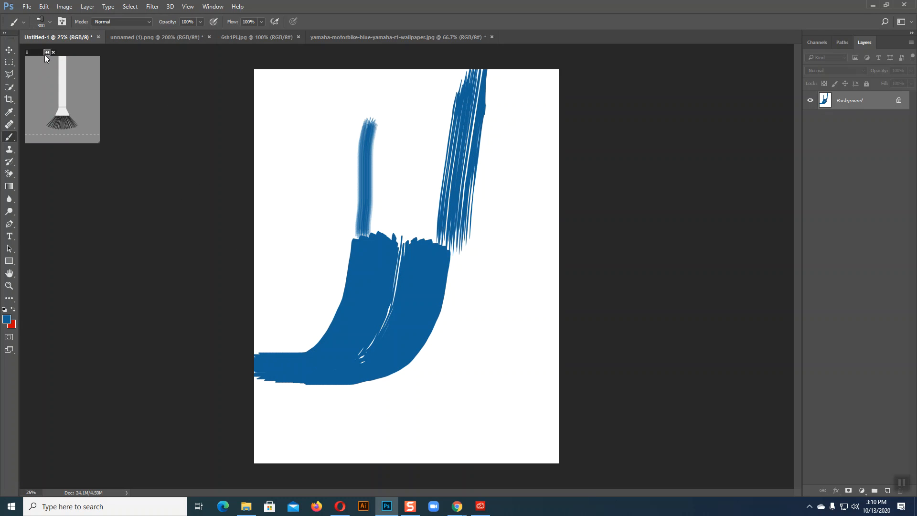
Choose a thin pointed brush tip and paint a narrow, pale stroke near the canvas's right side.
click(49, 23)
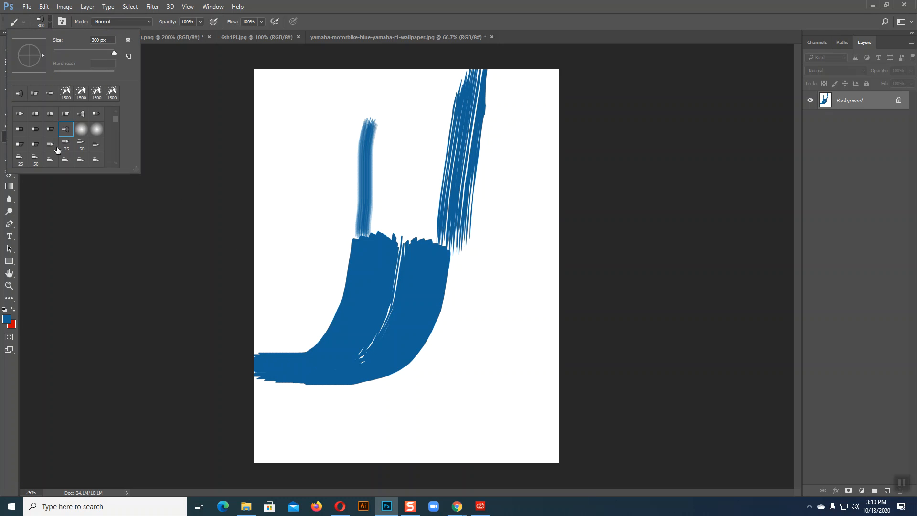
click(91, 145)
mouse_move(509, 180)
mouse_down()
mouse_move(482, 326)
mouse_move(496, 341)
mouse_move(597, 316)
mouse_up()
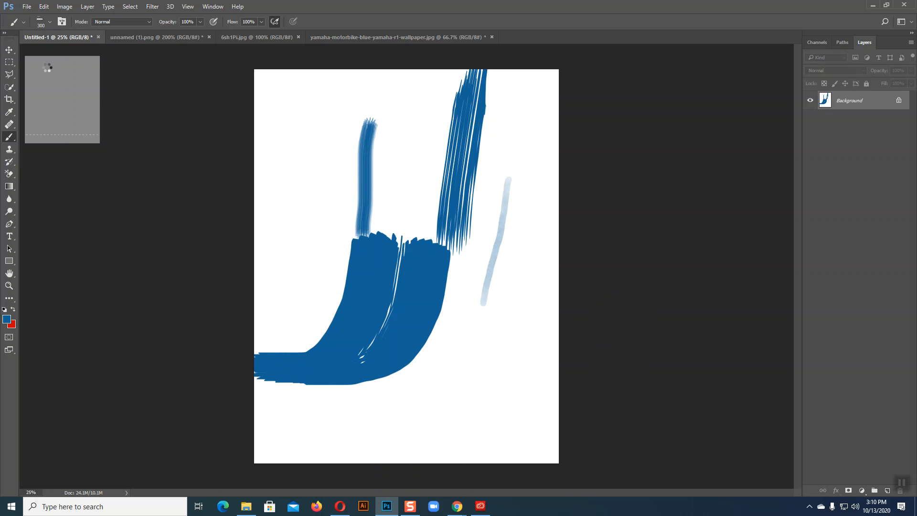
Undo all four sample strokes to return to a blank canvas.
click(10, 49)
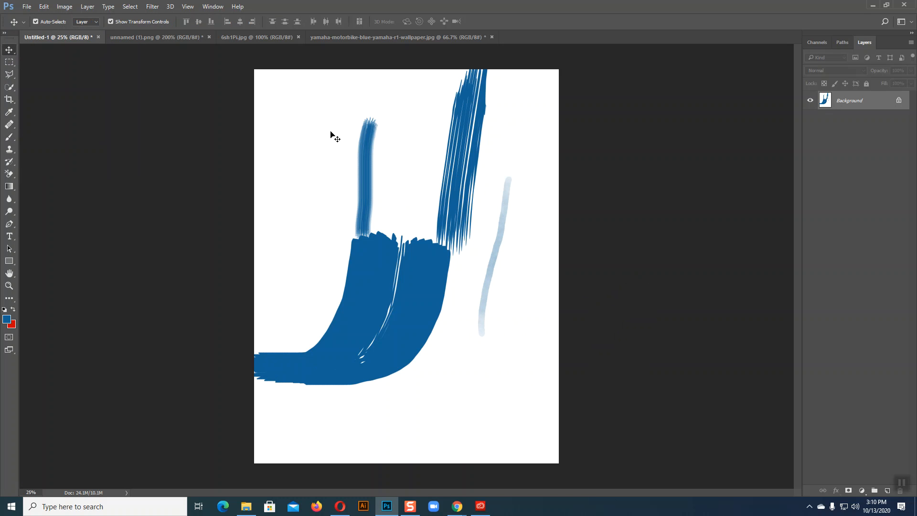
key(ctrl+alt+z)
key(ctrl+alt+z)
key(ctrl+alt+z)
key(ctrl+alt+z)
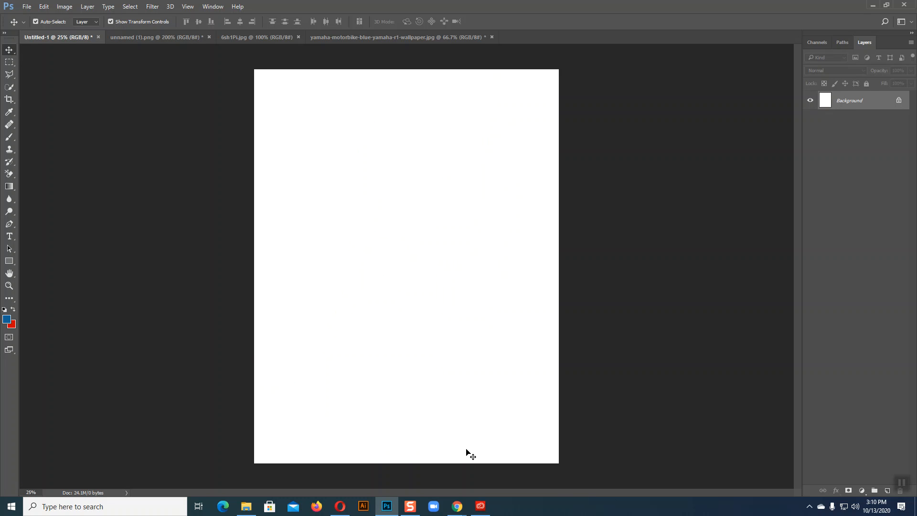
Switch to Chrome and run a Google image search for "brush effect" in a new tab.
mouse_move(458, 506)
click(403, 461)
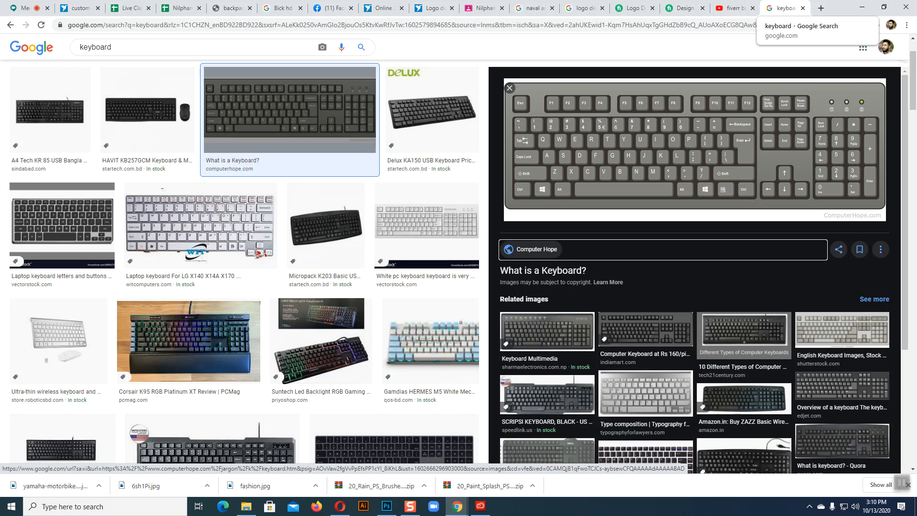
key(ctrl+t)
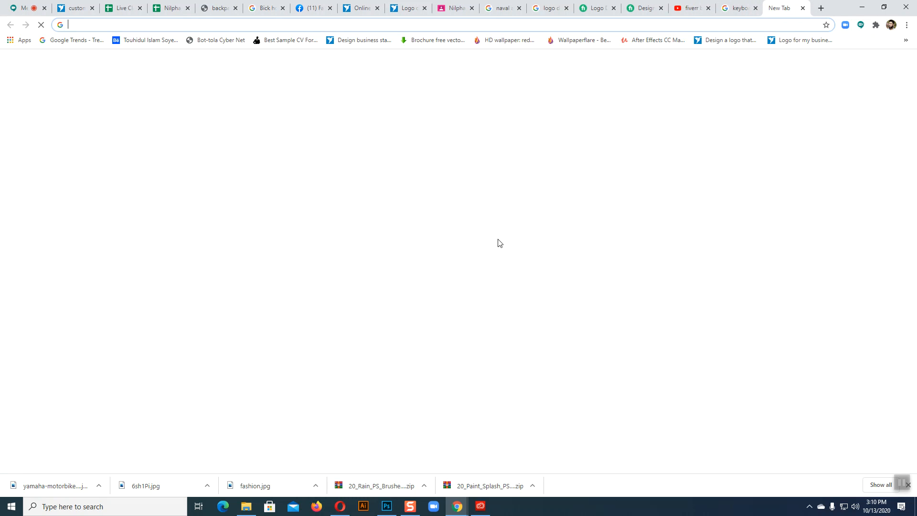
click(455, 198)
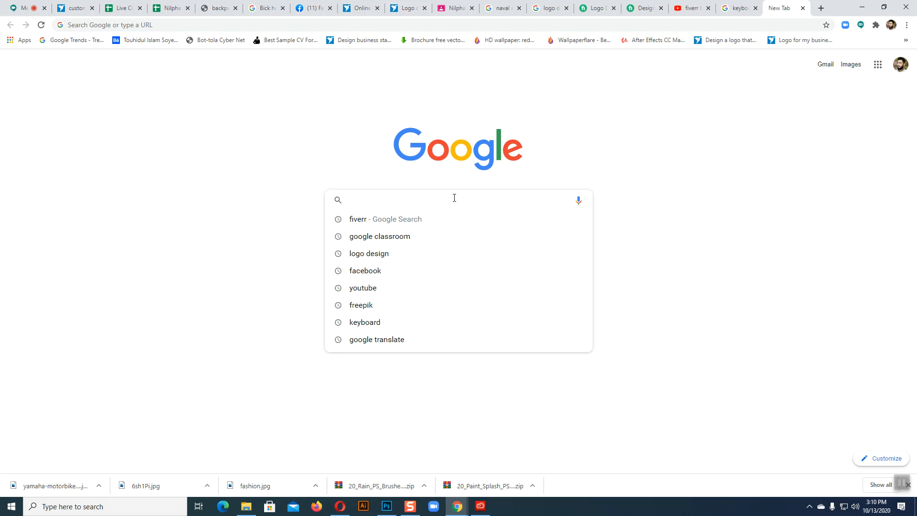
text(Br)
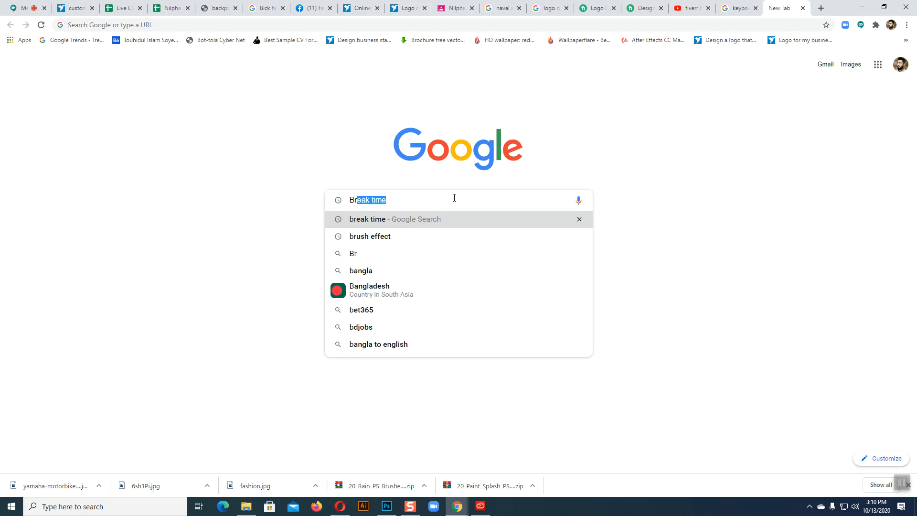
text(ush effect)
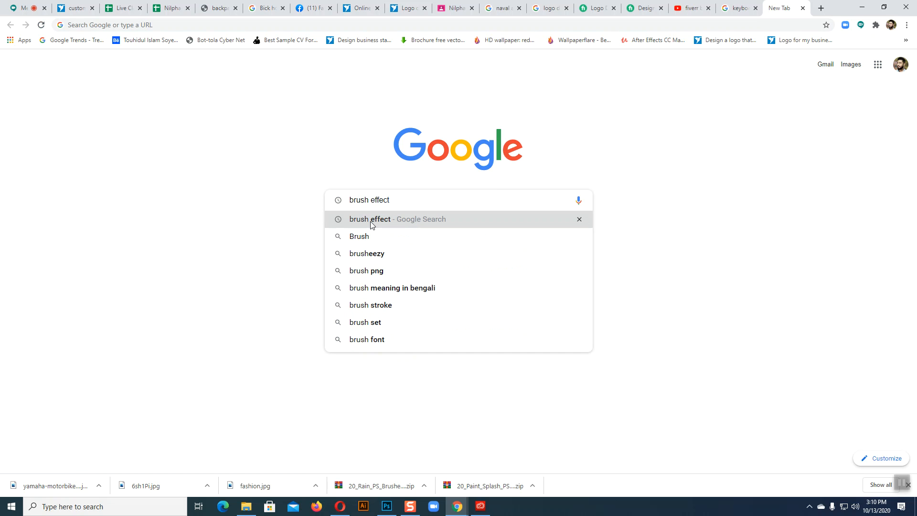
click(370, 222)
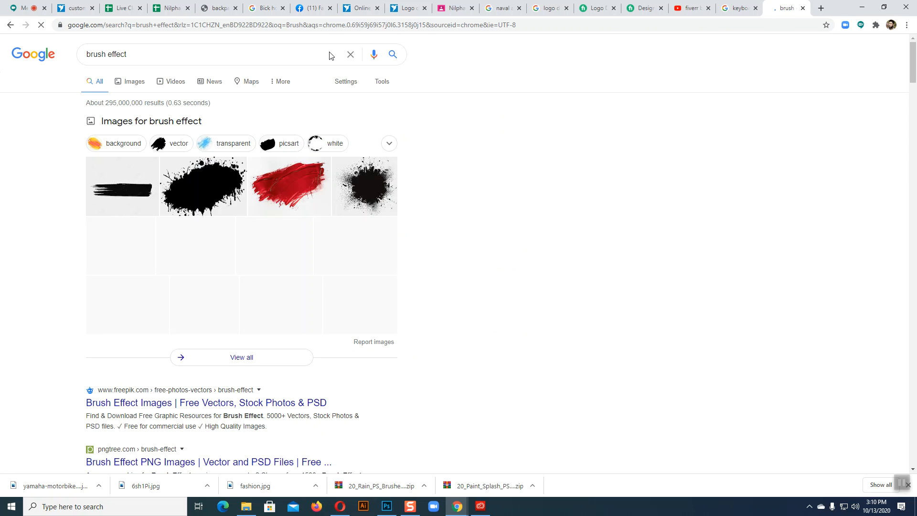
click(128, 82)
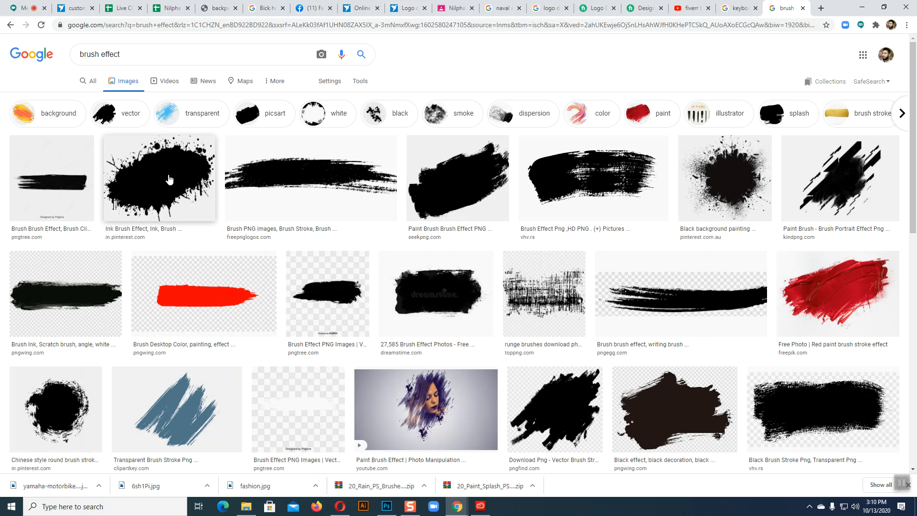
Look through the image results for examples of brush strokes, splatters and painted photo effects.
scroll(435, 353, down, 4)
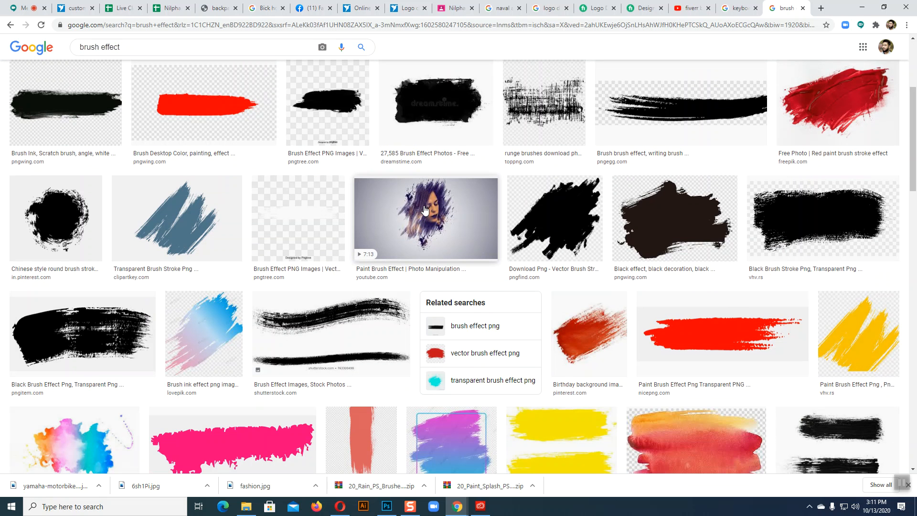
scroll(588, 335, down, 5)
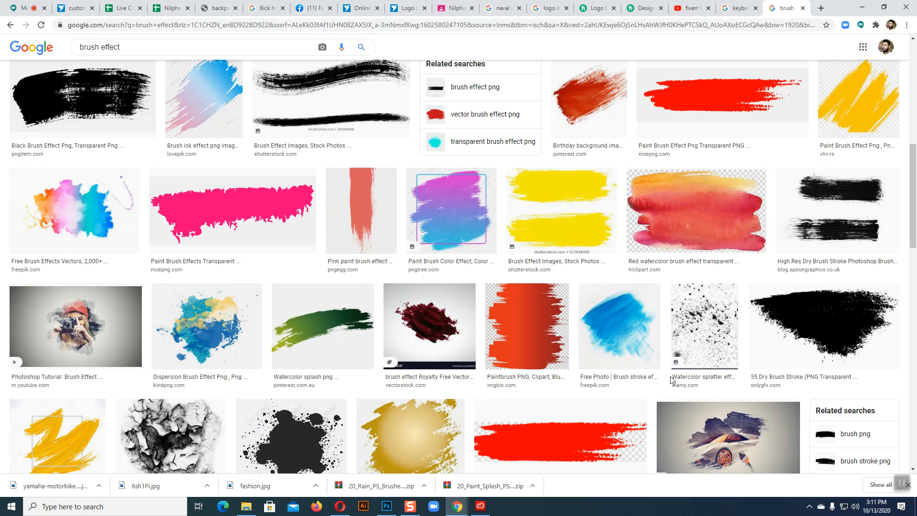
scroll(607, 420, down, 4)
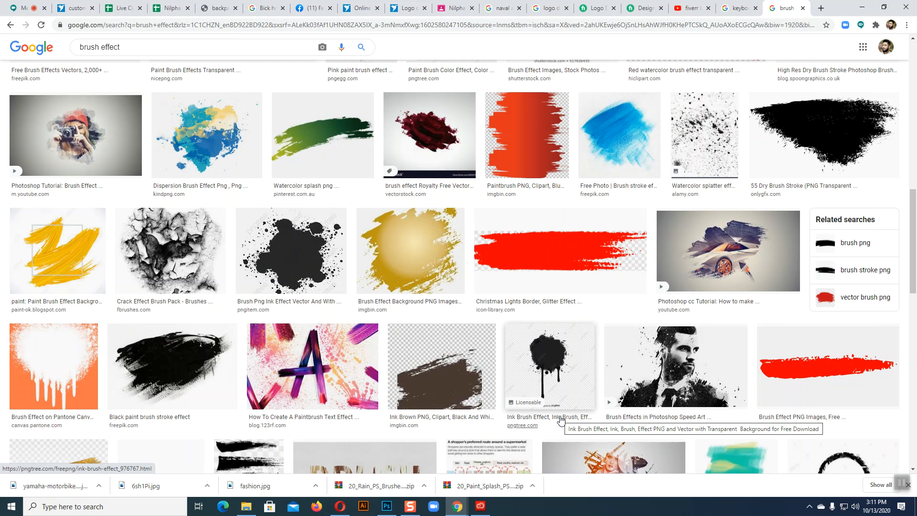
scroll(561, 420, down, 9)
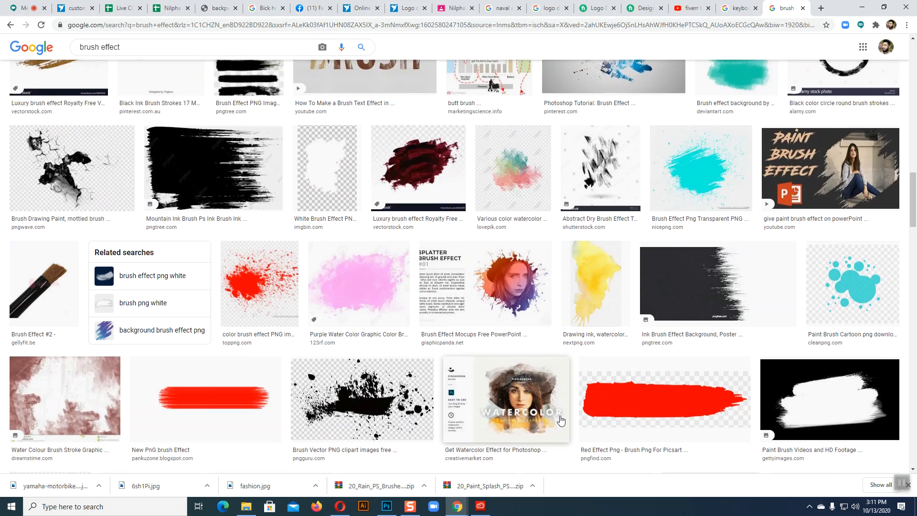
scroll(561, 420, up, 10)
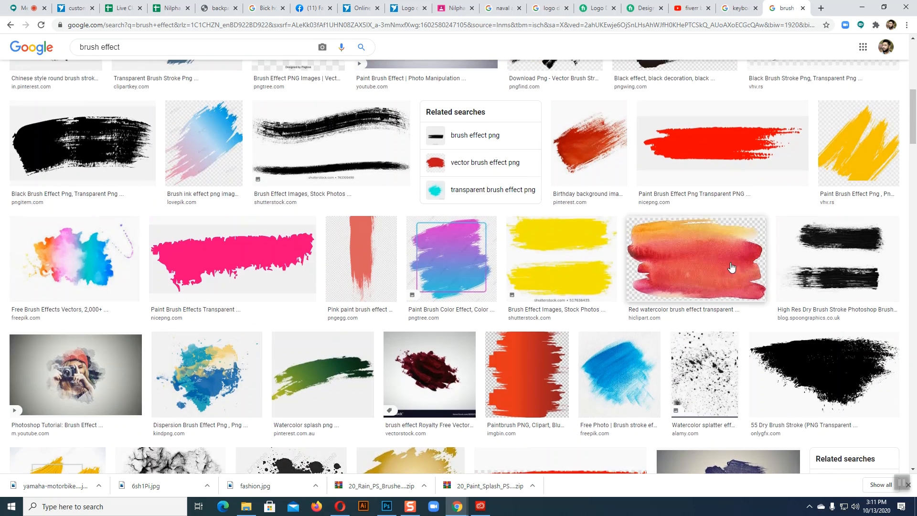
scroll(731, 268, up, 8)
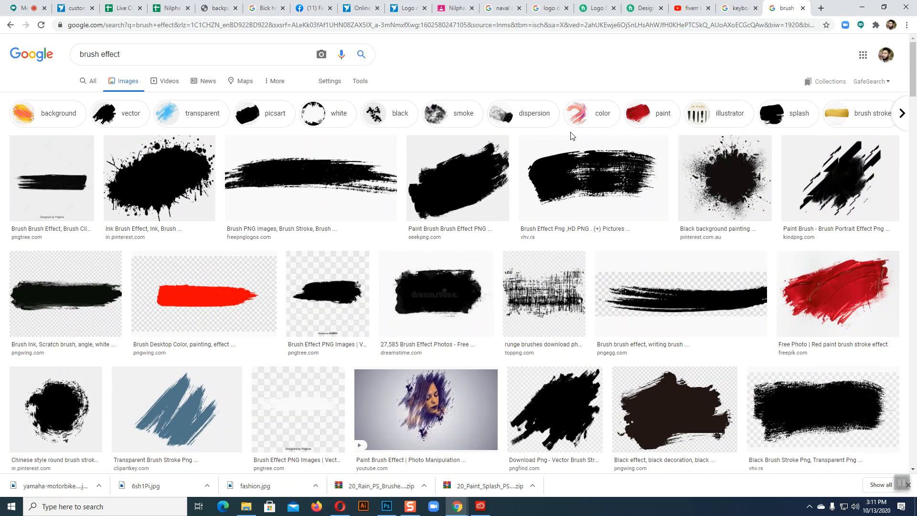
Switch back to Photoshop and choose the hard round tip for the Brush Tool.
click(387, 506)
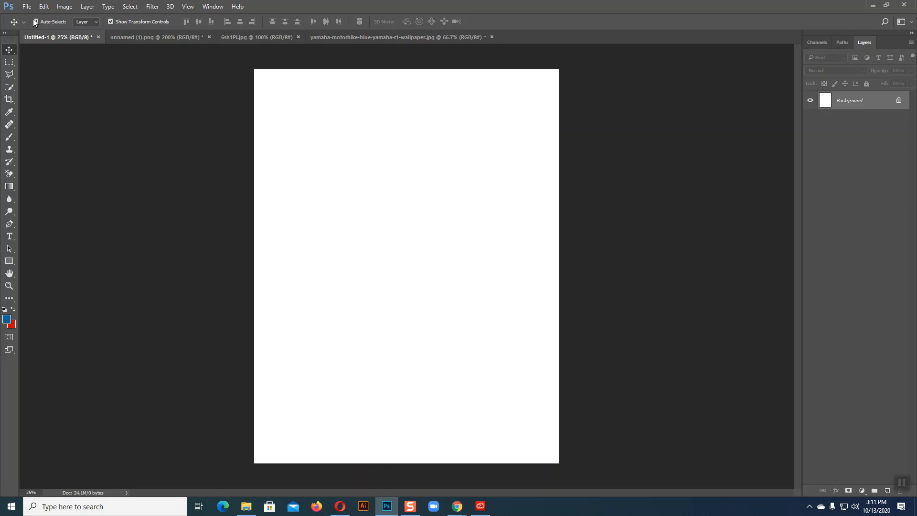
click(10, 137)
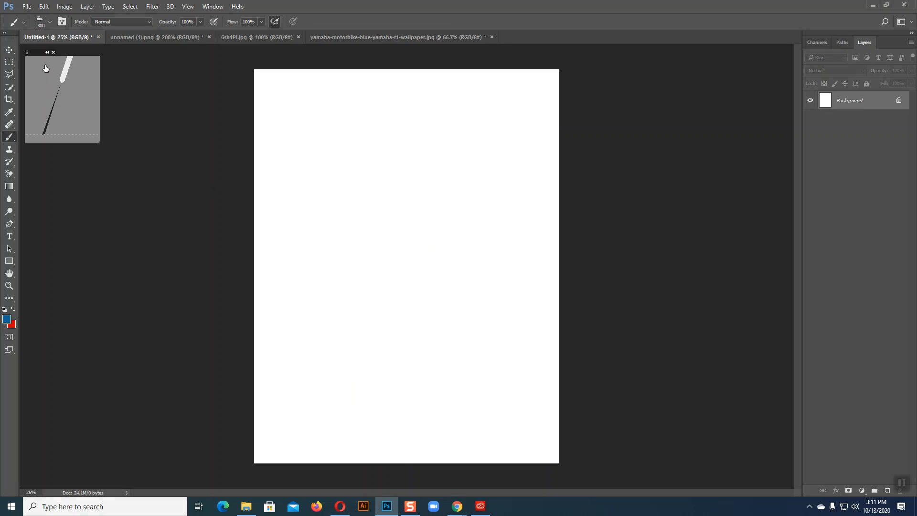
click(49, 22)
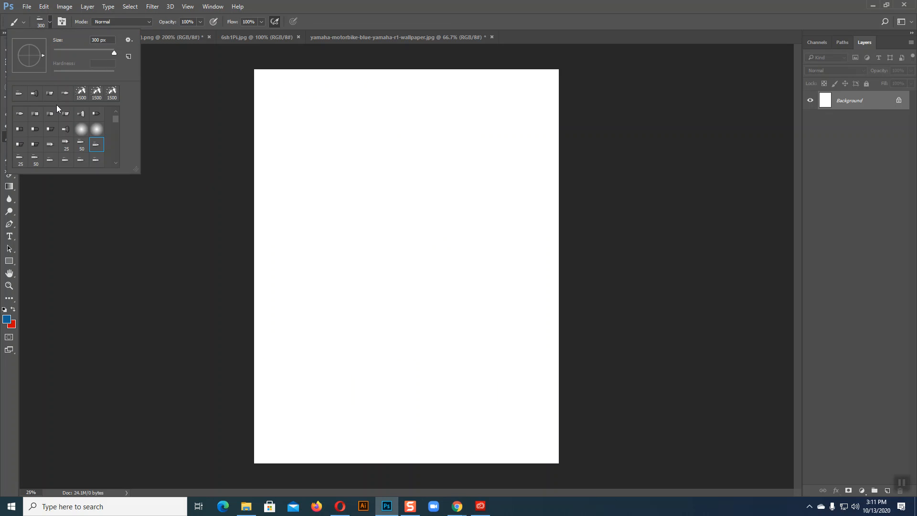
scroll(103, 133, up, 1)
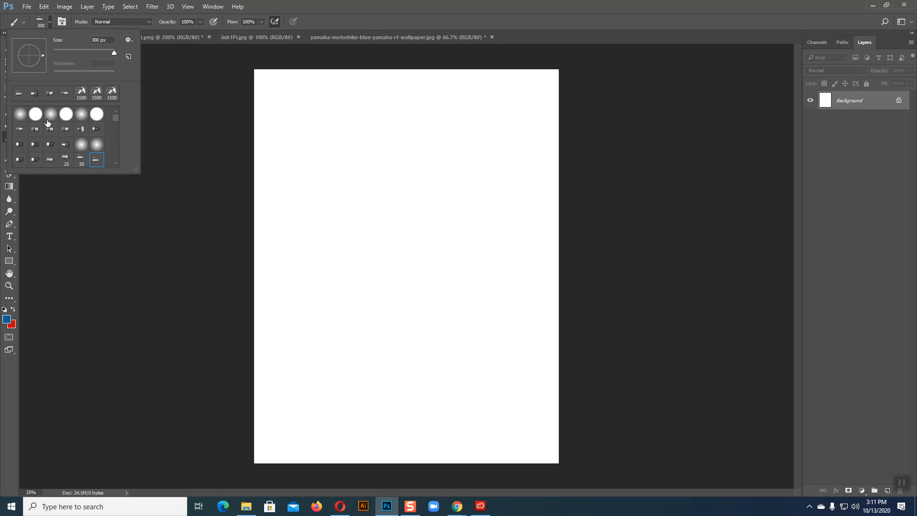
click(36, 114)
click(51, 22)
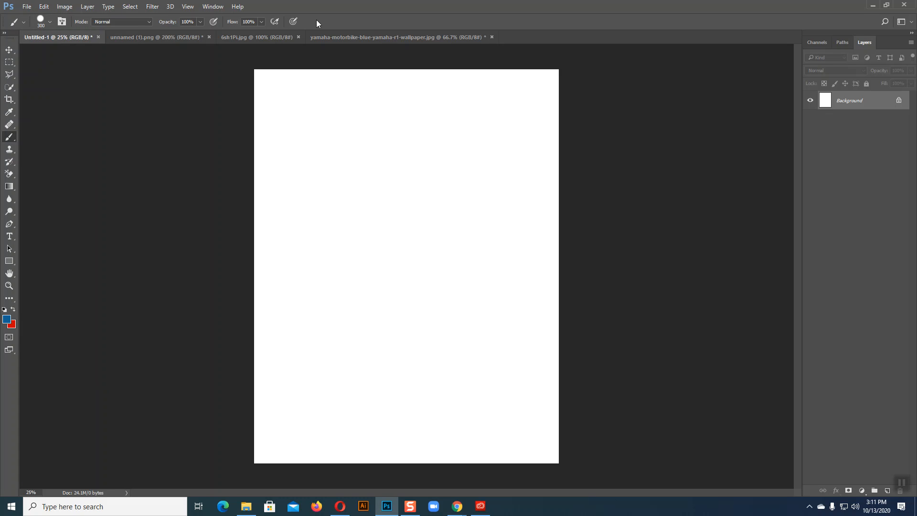
Open the detailed brush settings beside the canvas and display the Brush Tip Shape options.
click(62, 22)
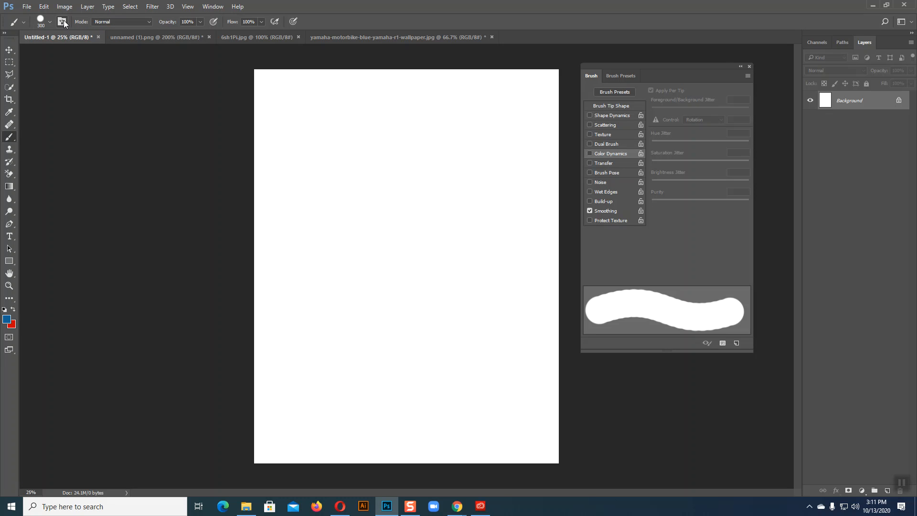
drag(657, 64, 642, 59)
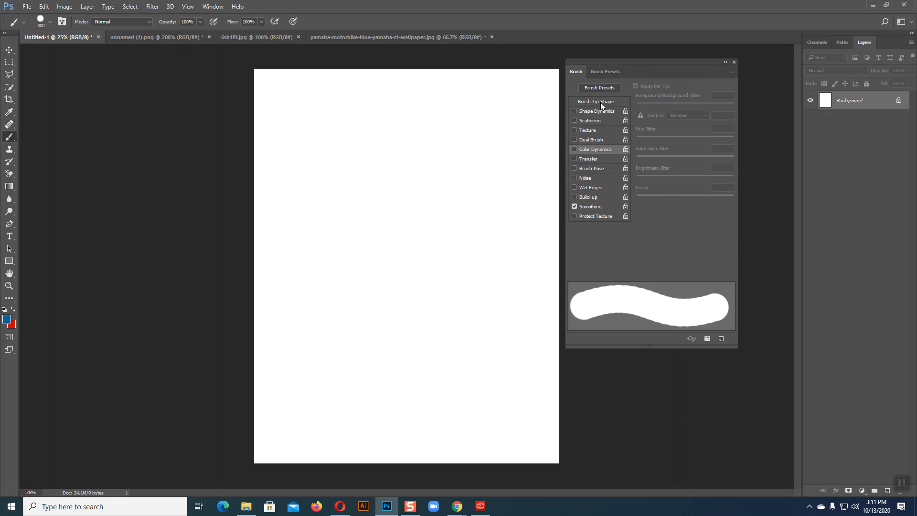
click(584, 102)
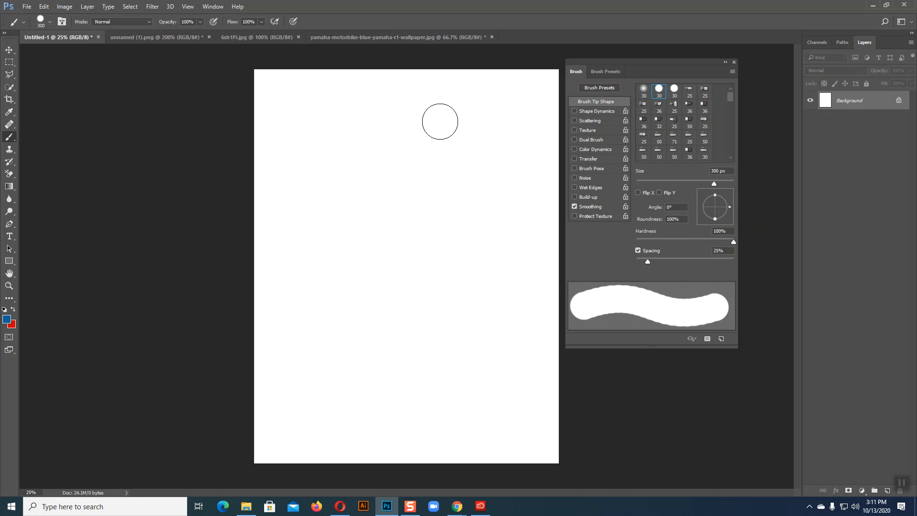
scroll(679, 110, down, 5)
scroll(687, 124, up, 4)
Set the brush's hardness to 71% and spacing to 1%, and paint a slanted blue stroke down the canvas.
mouse_move(730, 242)
mouse_down()
mouse_move(695, 242)
mouse_move(704, 242)
mouse_up()
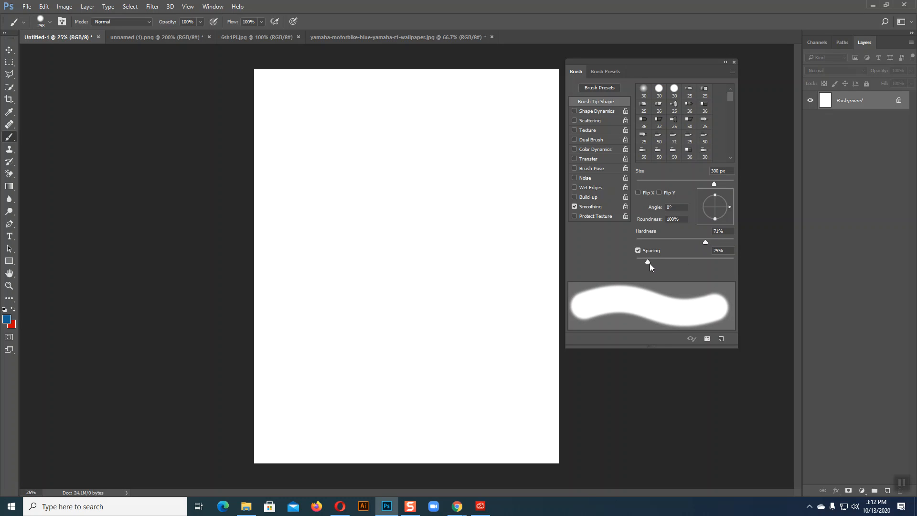
mouse_move(648, 262)
mouse_down()
mouse_move(691, 267)
mouse_move(612, 260)
mouse_up()
drag(332, 109, 390, 299)
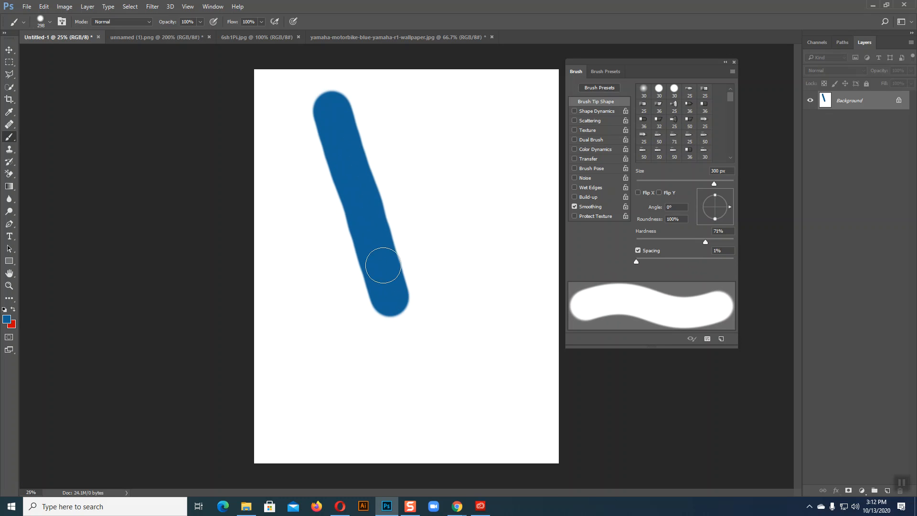
Paint a vertical stroke at 100% brush spacing and a slanted stroke at 69%, and leave the spacing at 77%.
drag(637, 262, 684, 267)
drag(488, 102, 481, 301)
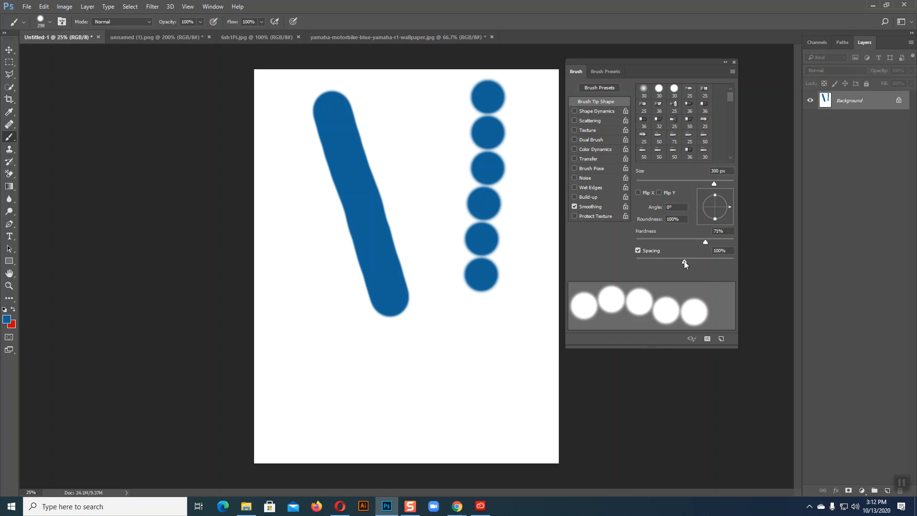
drag(685, 262, 669, 261)
drag(389, 85, 434, 277)
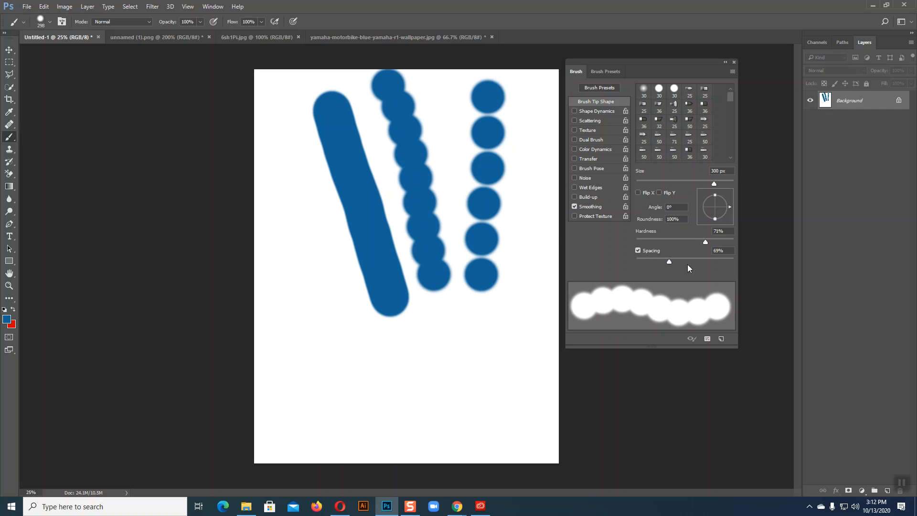
mouse_move(670, 261)
mouse_down()
mouse_move(680, 263)
mouse_move(640, 259)
mouse_move(681, 263)
mouse_move(662, 266)
mouse_move(681, 265)
mouse_move(660, 268)
mouse_move(671, 271)
mouse_up()
drag(673, 274, 675, 273)
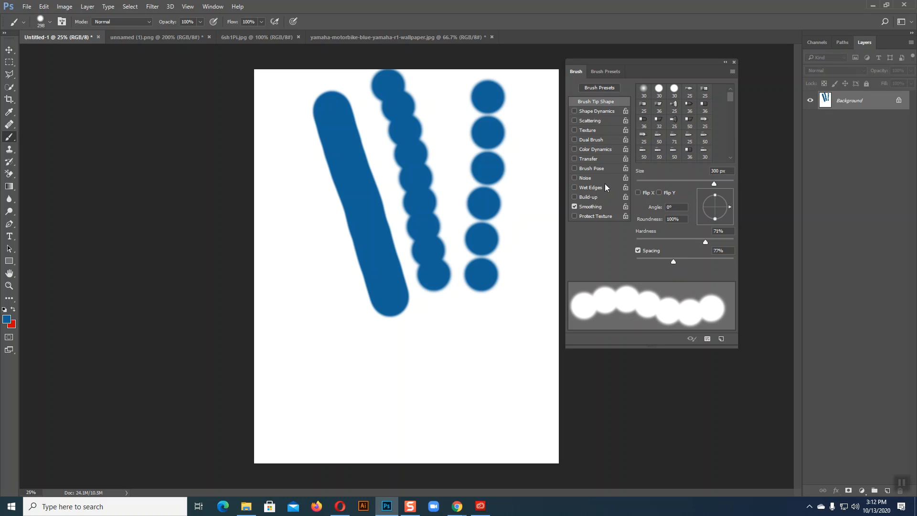
Turn on Shape Dynamics with a size jitter of 43% and paint a long looping stroke across the canvas.
click(591, 113)
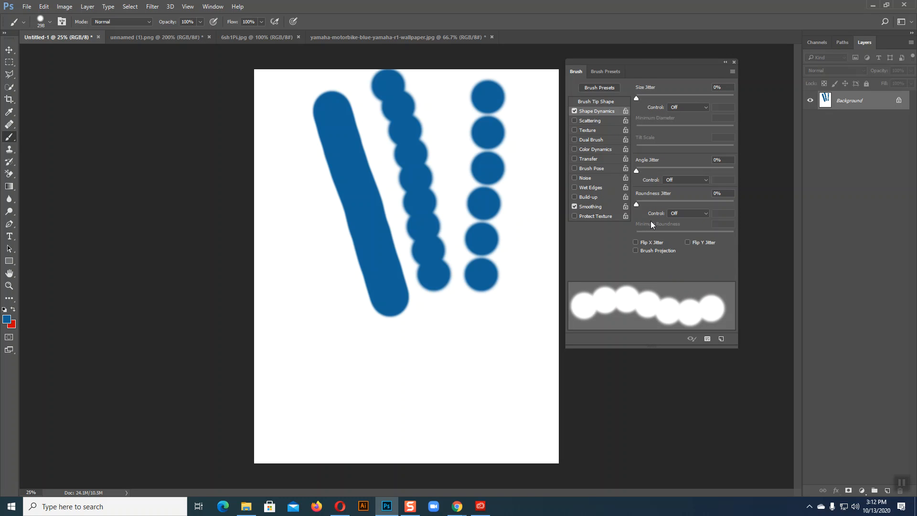
drag(635, 97, 678, 103)
mouse_move(286, 216)
mouse_down()
mouse_move(360, 406)
mouse_move(408, 424)
mouse_move(518, 332)
mouse_move(478, 303)
mouse_move(386, 362)
mouse_move(302, 356)
mouse_move(326, 222)
mouse_move(463, 186)
mouse_move(525, 234)
mouse_move(535, 280)
mouse_up()
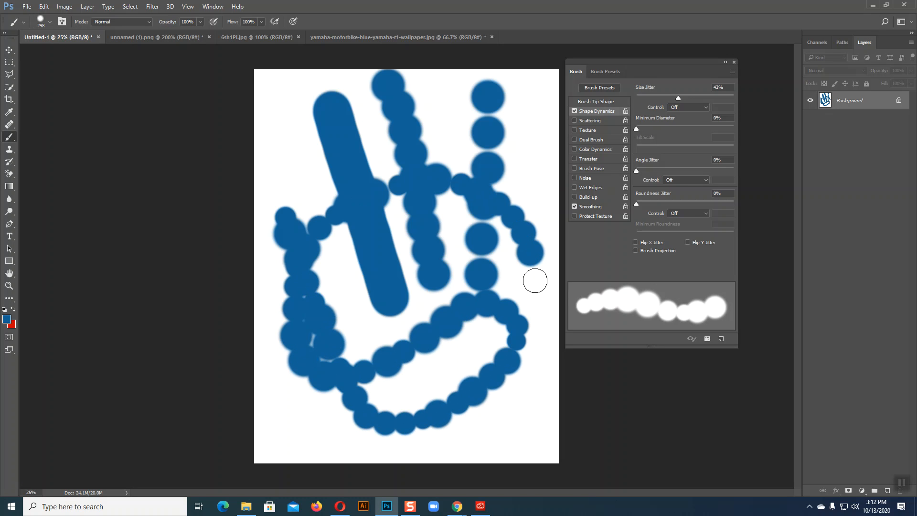
Undo the looping size jitter stroke and the slanted stroke painted at 69% spacing.
key(ctrl+alt+z)
key(ctrl+alt+z)
key(ctrl+alt+z)
key(ctrl+alt+z)
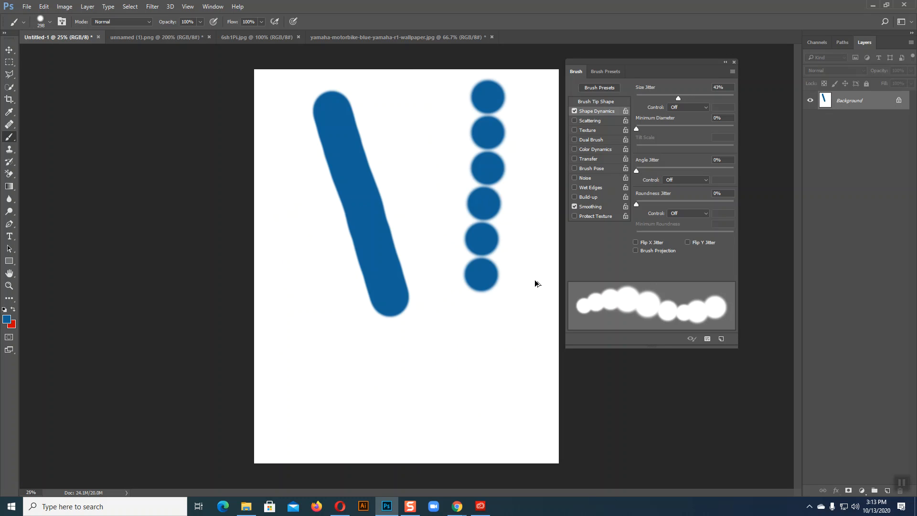
Set the minimum diameter to 50% and the angle jitter to 57%, painting a diagonal test stroke for each setting.
drag(637, 131, 686, 136)
drag(301, 122, 417, 299)
drag(639, 170, 692, 170)
drag(484, 115, 316, 264)
Set the roundness jitter to 75% and the minimum roundness to 56%, painting test strokes across the canvas for each setting.
drag(637, 204, 710, 204)
drag(356, 138, 489, 326)
drag(497, 111, 366, 377)
drag(661, 236, 690, 236)
drag(502, 240, 293, 337)
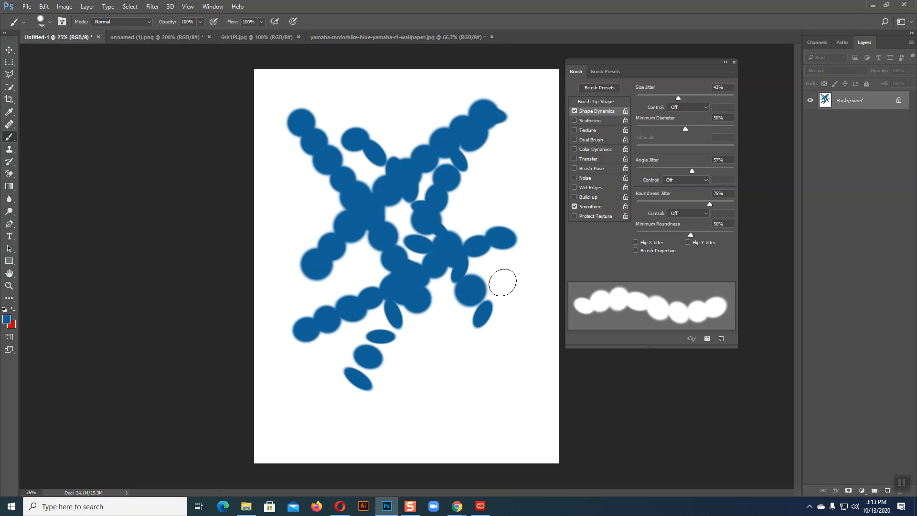
Reset the size and angle jitter to 0%, and replace Shape Dynamics with Scattering.
drag(675, 96, 634, 100)
drag(693, 171, 605, 170)
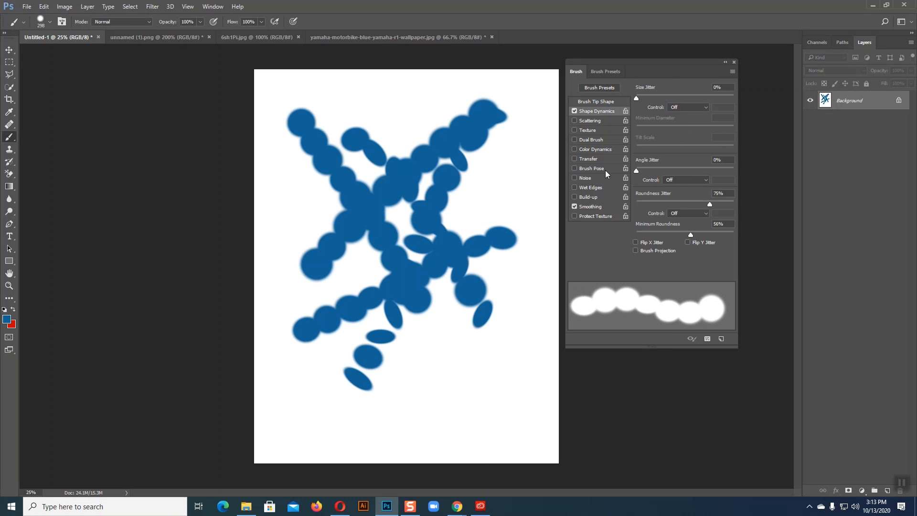
click(575, 111)
click(586, 122)
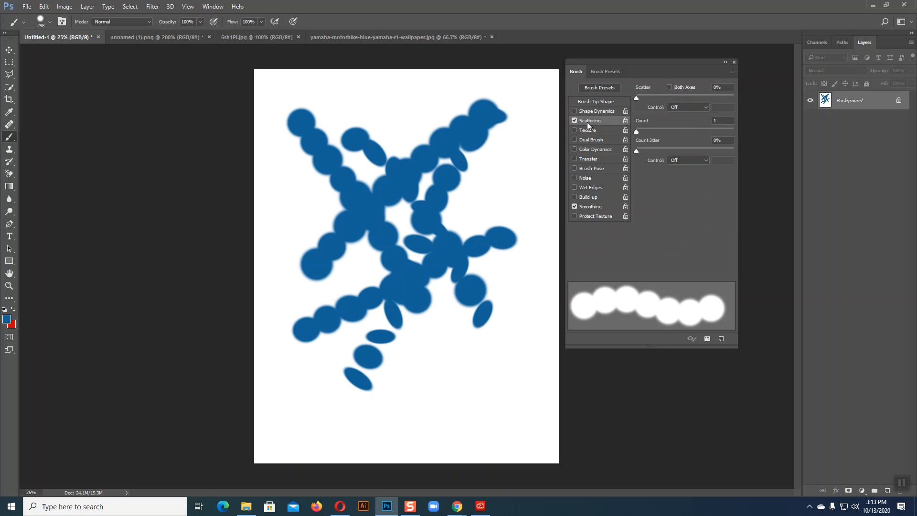
Undo all the painted strokes until the canvas is blank.
key(ctrl+alt+z)
key(ctrl+alt+z)
key(ctrl+alt+z)
key(ctrl+alt+z)
key(ctrl+alt+z)
key(ctrl+alt+z)
key(ctrl+alt+z)
key(ctrl+alt+z)
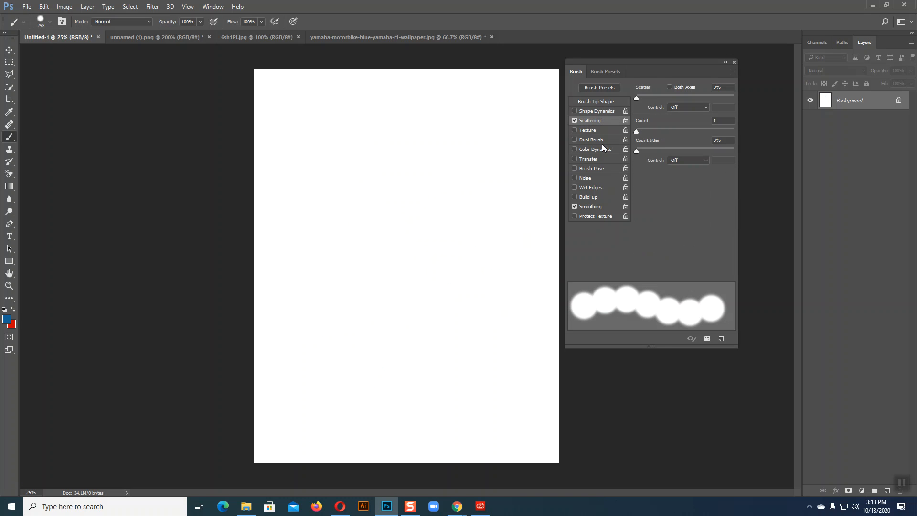
Set the scatter to 289% and the count to 4, and paint several scattered strokes over the canvas.
drag(636, 98, 664, 101)
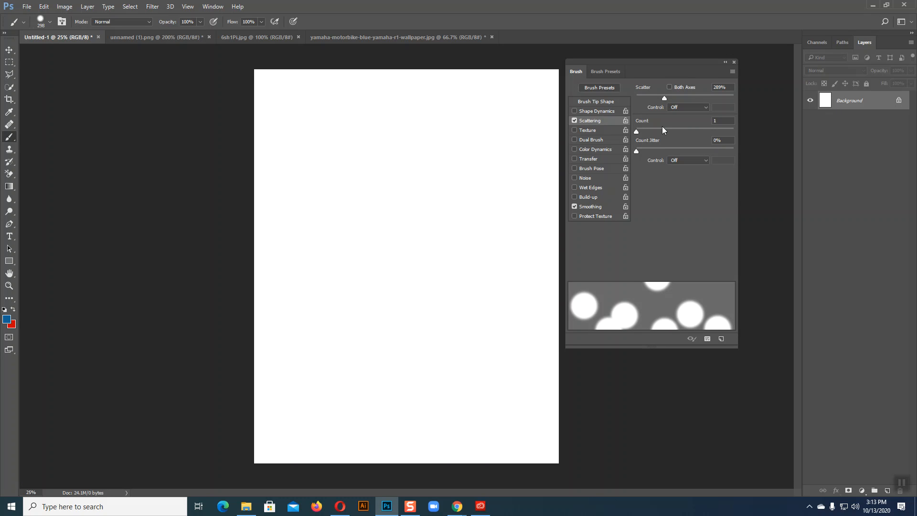
drag(637, 132, 657, 131)
click(360, 191)
mouse_move(444, 159)
mouse_down()
mouse_move(438, 250)
mouse_move(379, 372)
mouse_up()
mouse_move(317, 101)
mouse_down()
mouse_move(443, 293)
mouse_move(502, 353)
mouse_up()
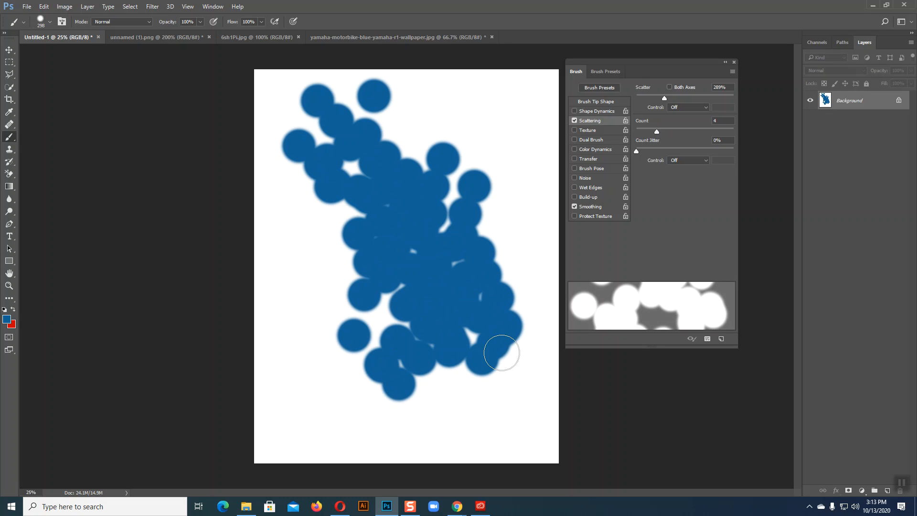
mouse_move(483, 136)
mouse_down()
mouse_move(459, 201)
mouse_move(377, 291)
mouse_up()
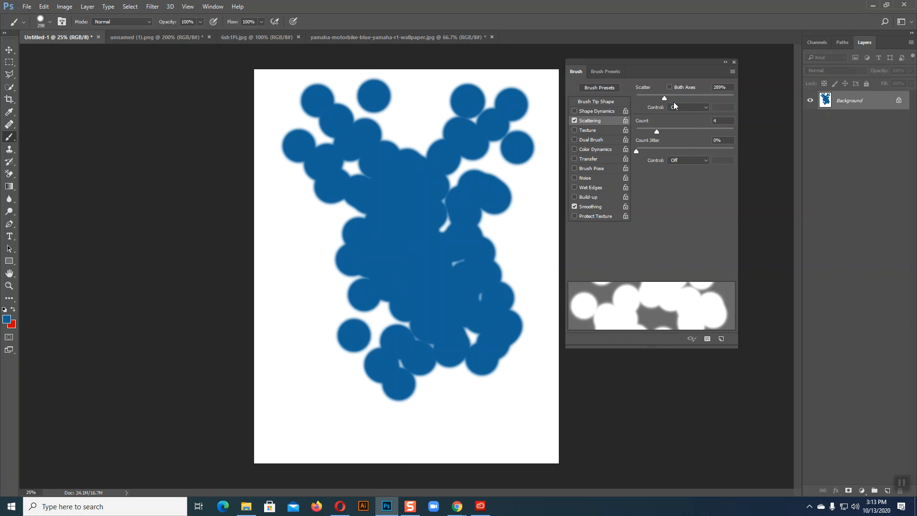
Reset the scatter to 0% and the count to 1, and turn off Scattering.
drag(663, 98, 632, 98)
drag(658, 132, 601, 138)
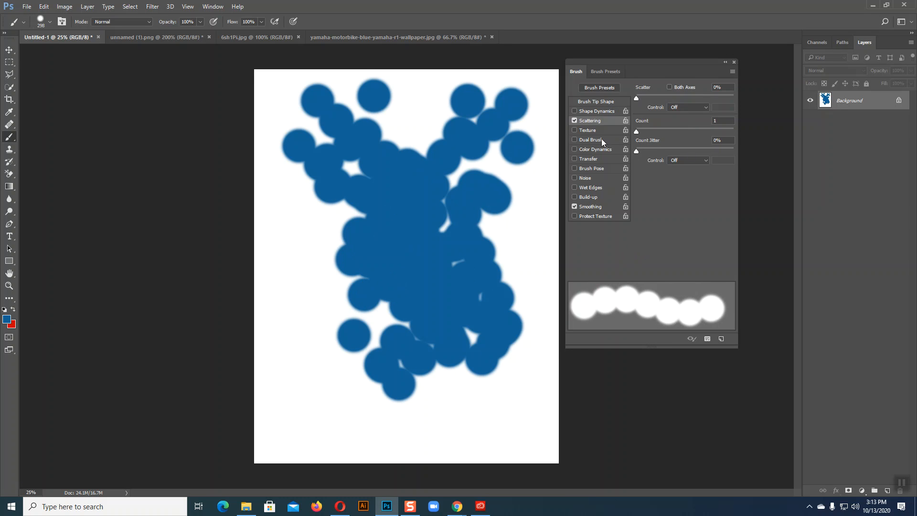
click(575, 121)
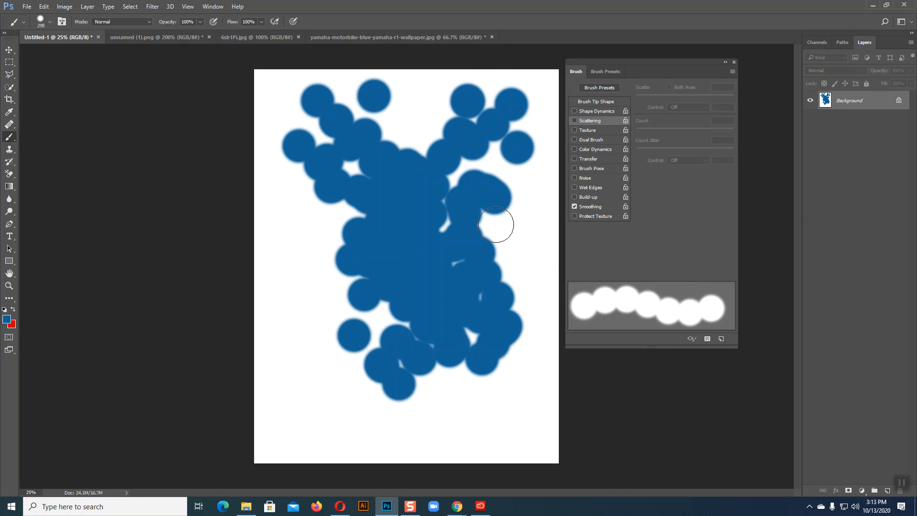
Undo the scattered strokes to clear the canvas.
key(ctrl+alt+z)
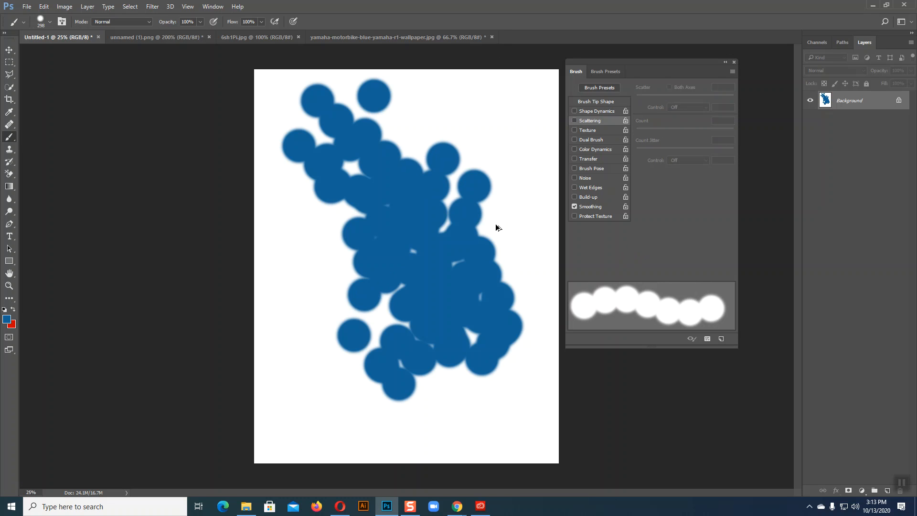
key(ctrl+alt+z)
key(ctrl+alt+z)
key(ctrl+alt+z)
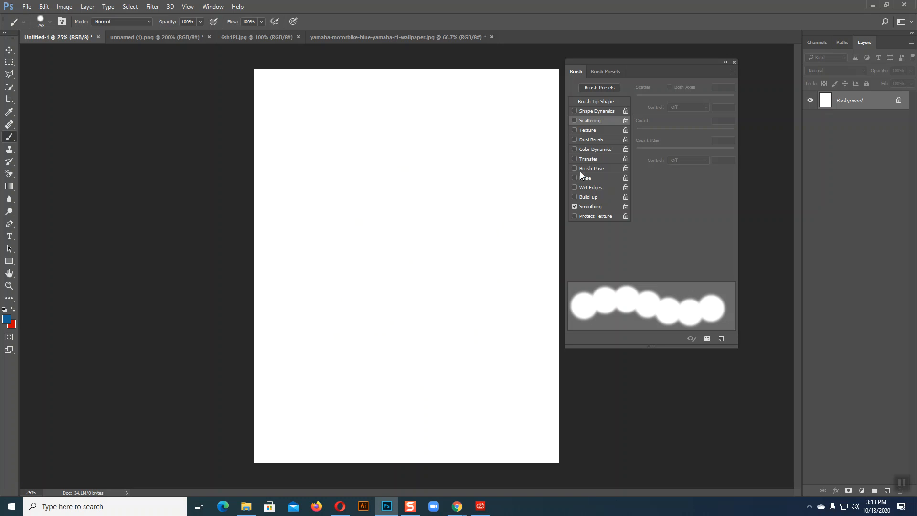
Turn on Texture for the brush with a black-and-white pattern, 2% scale and Multiply mode.
click(592, 128)
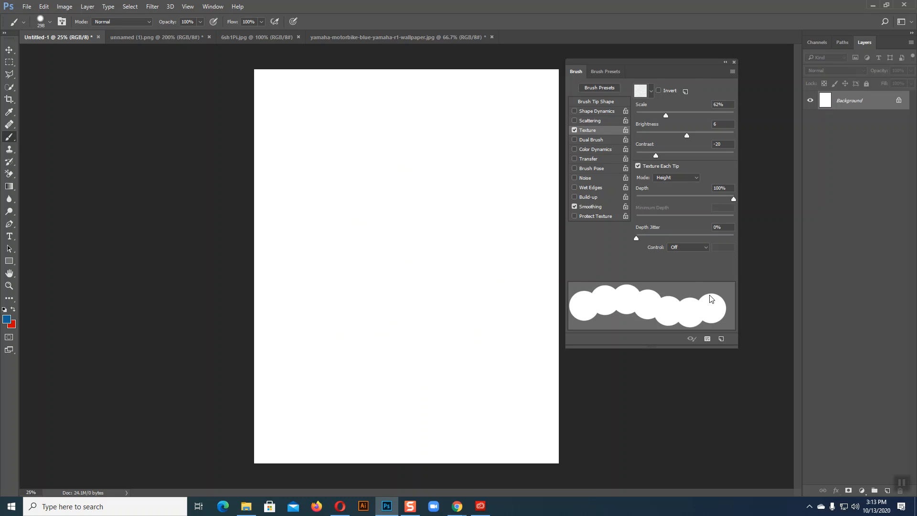
click(575, 130)
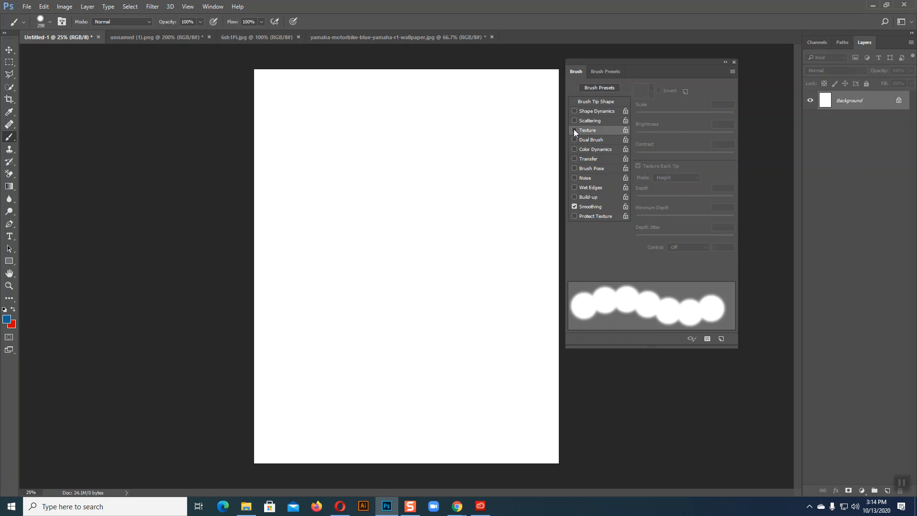
click(574, 129)
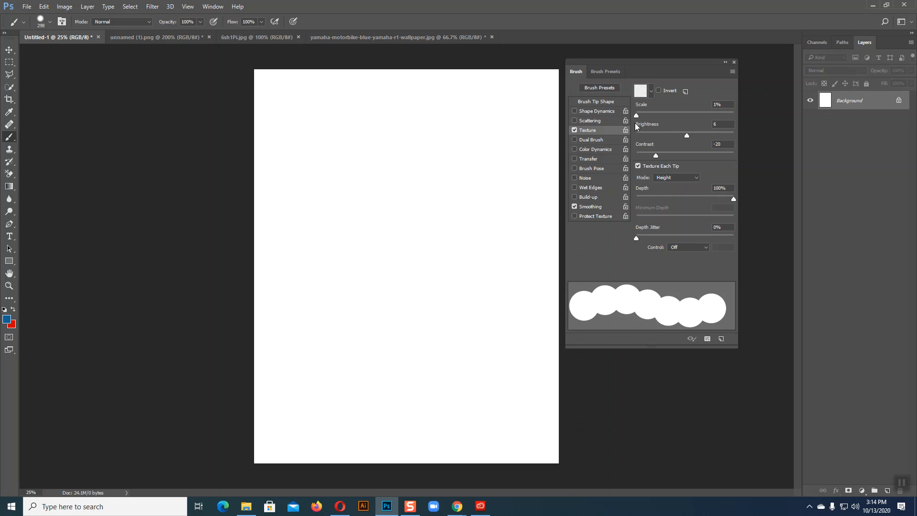
click(650, 91)
click(655, 112)
click(671, 126)
click(650, 91)
click(696, 183)
click(673, 185)
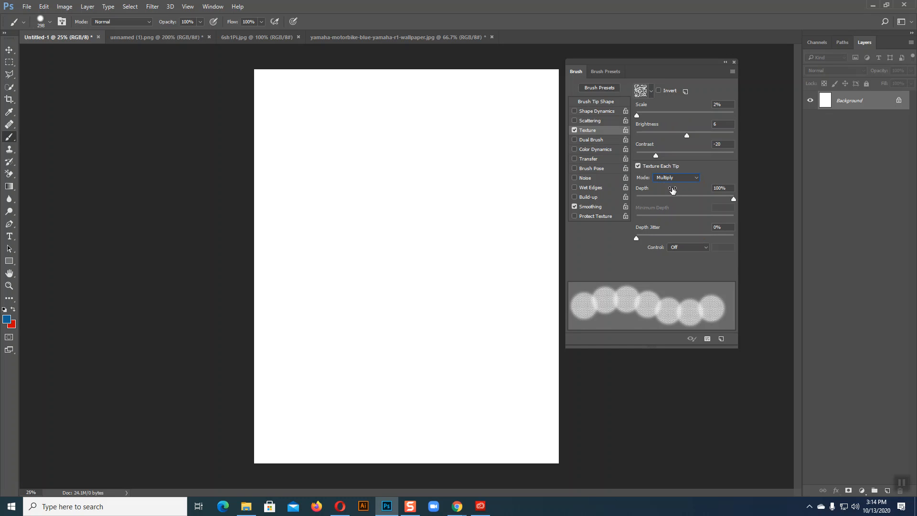
Set the texture mode to Darken and paint four crossing textured strokes over the canvas.
click(680, 180)
click(677, 193)
drag(399, 137, 357, 324)
mouse_move(284, 177)
mouse_down()
mouse_move(451, 286)
mouse_move(454, 377)
mouse_up()
mouse_move(545, 117)
mouse_down()
mouse_move(374, 335)
mouse_move(303, 338)
mouse_up()
mouse_move(346, 149)
mouse_down()
mouse_move(451, 175)
mouse_move(530, 371)
mouse_up()
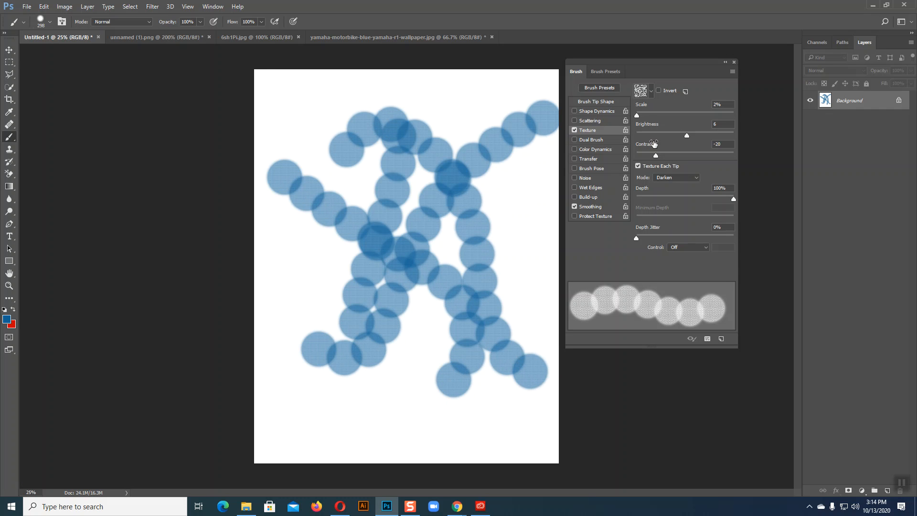
Pick another texture mode, and replace Texture with Dual Brush.
click(673, 177)
click(677, 218)
click(575, 131)
click(591, 140)
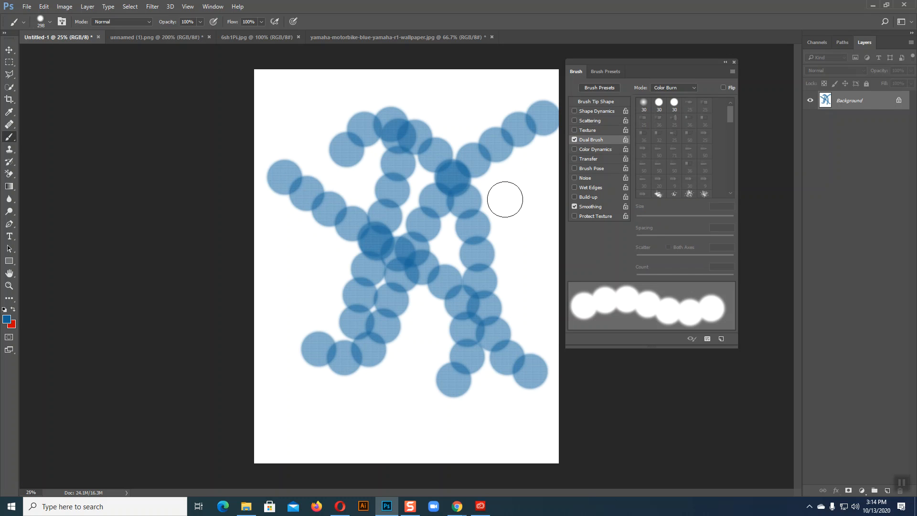
Undo the four textured strokes to clear the canvas.
key(ctrl+alt+z)
key(ctrl+alt+z)
key(ctrl+alt+z)
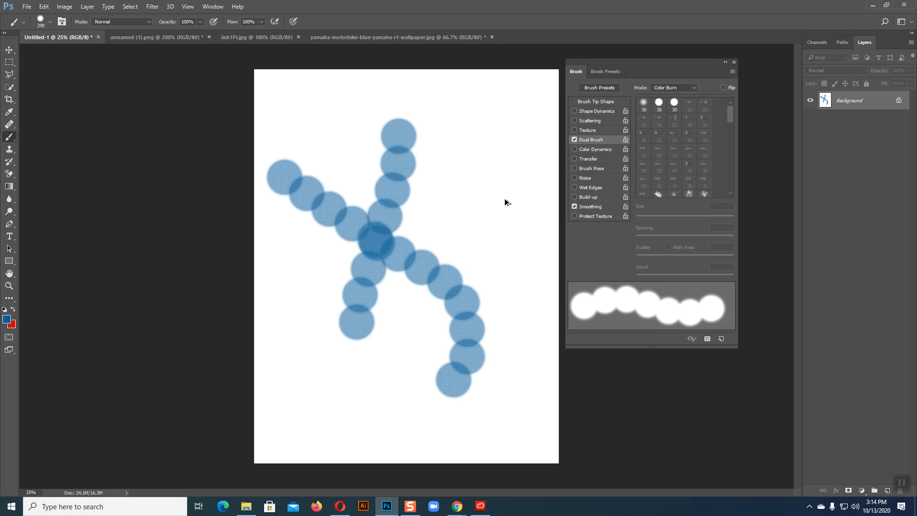
key(ctrl+alt+z)
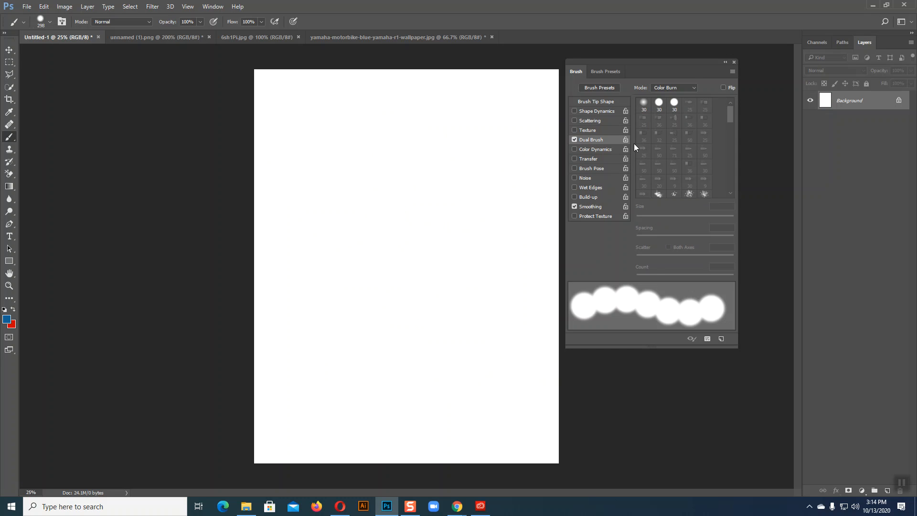
Try the hard round 30 px tip as the dual brush in Multiply and Hard Mix modes.
click(659, 105)
click(679, 89)
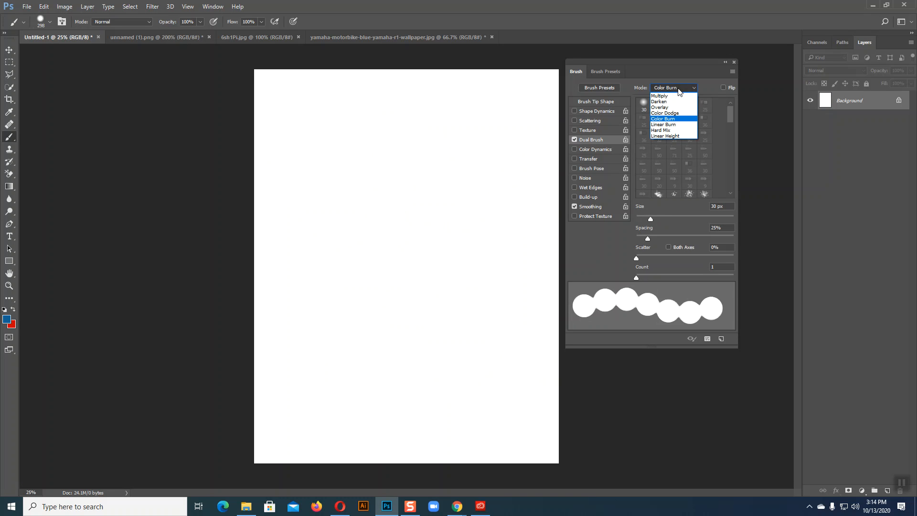
click(675, 95)
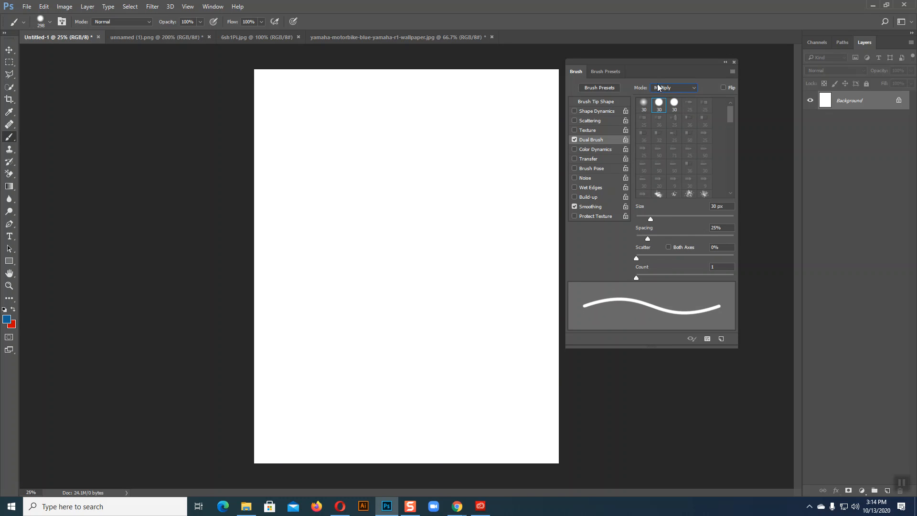
click(665, 89)
click(663, 130)
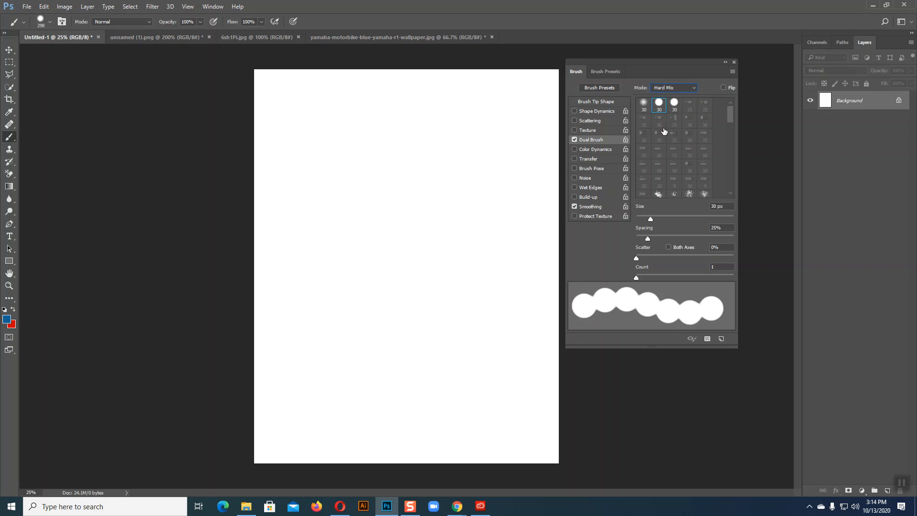
Choose the soft round 30 px dual tip in Multiply mode and paint two thin crossing strokes.
click(674, 89)
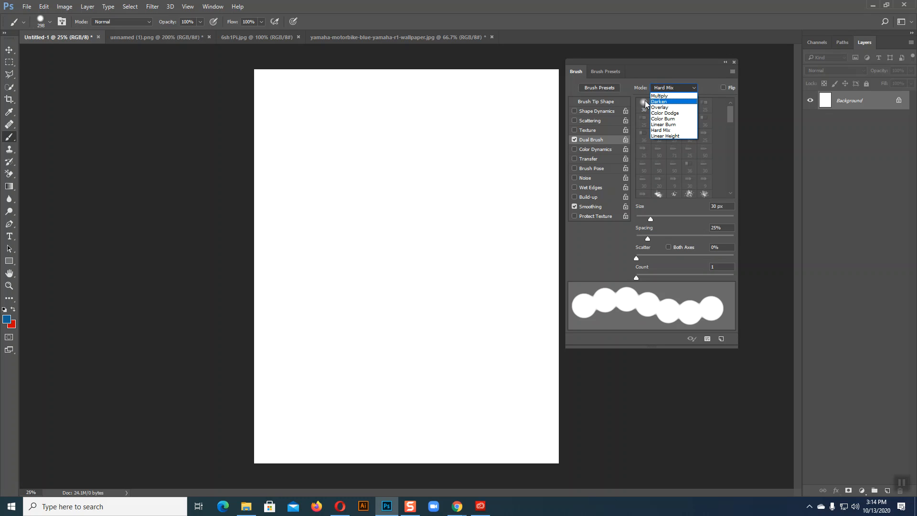
click(644, 102)
click(673, 88)
click(673, 95)
mouse_move(451, 129)
mouse_down()
mouse_move(387, 192)
mouse_move(318, 337)
mouse_move(272, 325)
mouse_up()
mouse_move(330, 170)
mouse_down()
mouse_move(391, 247)
mouse_move(412, 335)
mouse_up()
Set the dual brush mode to Overlay and paint four thick blue strokes crossing near the canvas centre.
click(675, 89)
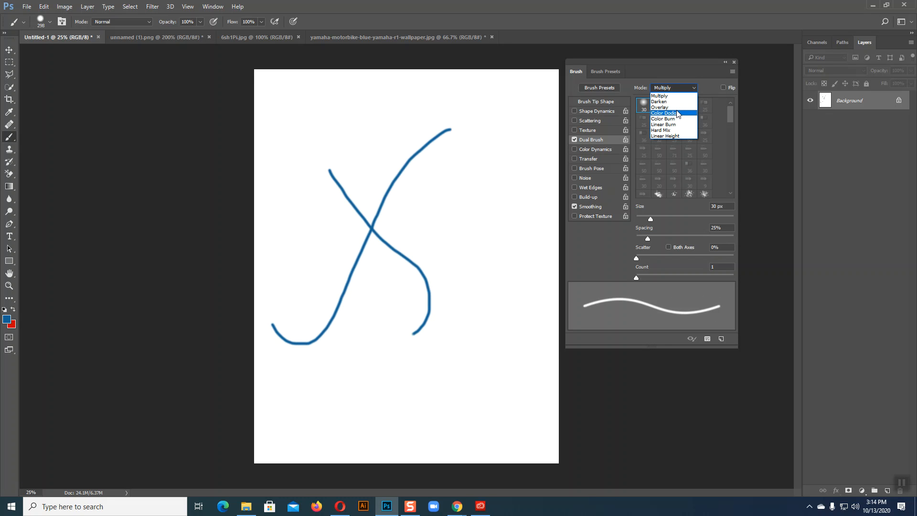
click(664, 107)
mouse_move(518, 131)
mouse_down()
mouse_move(437, 285)
mouse_move(406, 314)
mouse_up()
mouse_move(374, 165)
mouse_down()
mouse_move(475, 323)
mouse_move(466, 378)
mouse_up()
mouse_move(451, 113)
mouse_down()
mouse_move(454, 344)
mouse_move(423, 372)
mouse_up()
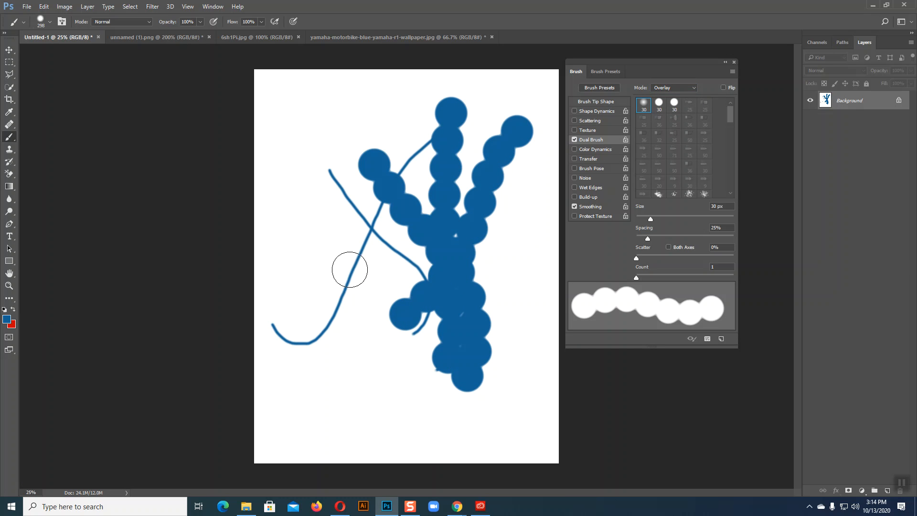
mouse_move(351, 277)
mouse_down()
mouse_move(424, 262)
mouse_move(512, 258)
mouse_up()
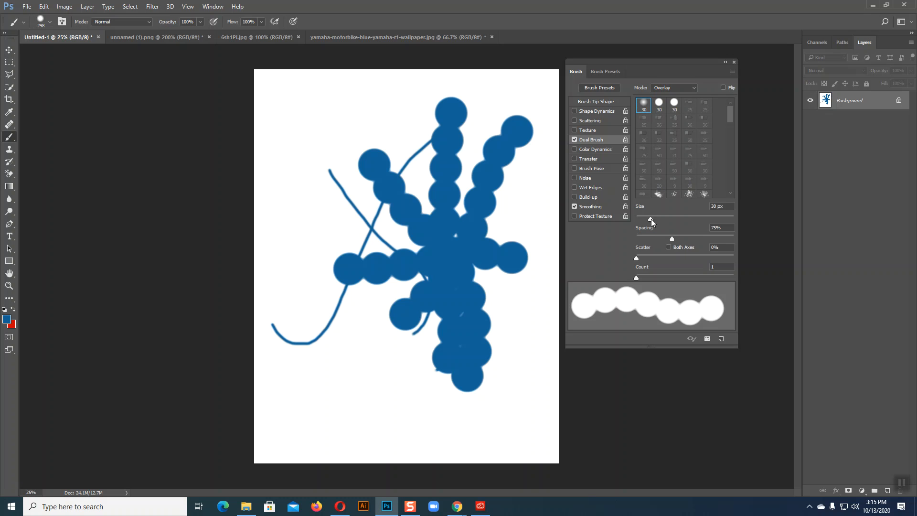
Set the dual brush to 4 px size, 27% spacing, 0% scatter and count 1, and replace Dual Brush with Color Dynamics.
drag(637, 277, 680, 278)
click(667, 278)
mouse_move(674, 239)
mouse_down()
mouse_move(641, 239)
mouse_move(670, 239)
mouse_move(649, 240)
mouse_move(664, 219)
mouse_move(652, 219)
mouse_move(687, 221)
mouse_move(650, 220)
mouse_move(695, 218)
mouse_move(638, 218)
mouse_up()
drag(663, 258, 636, 258)
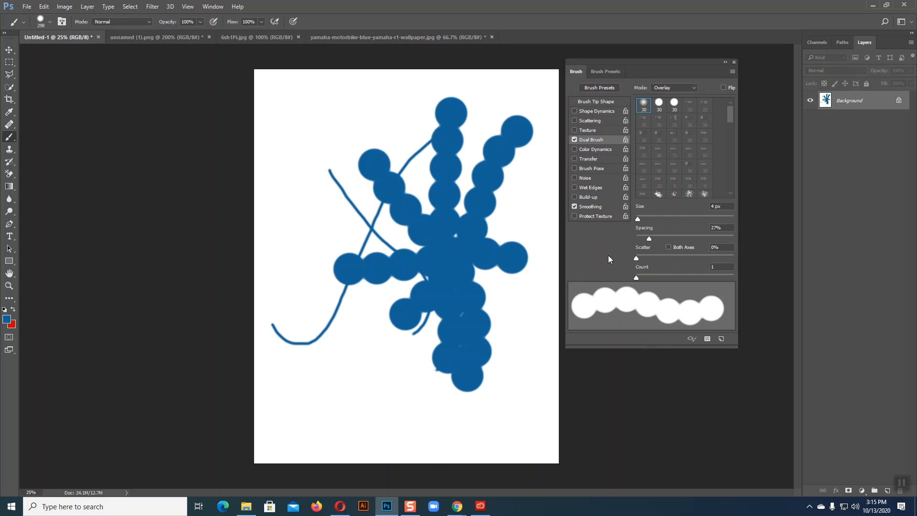
click(581, 141)
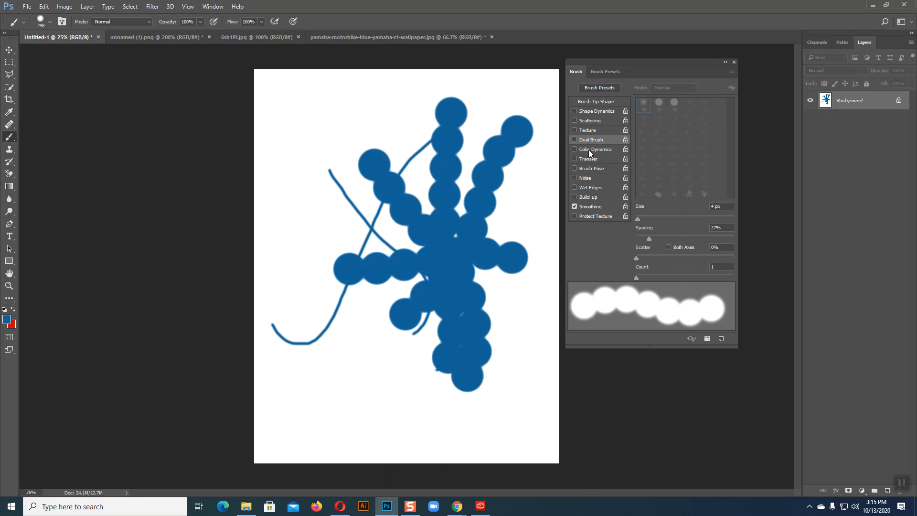
click(594, 149)
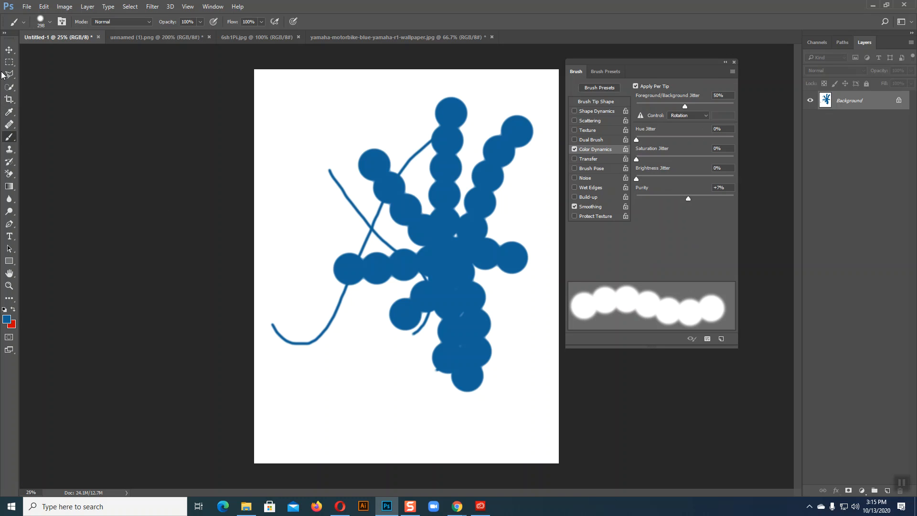
Undo all the blue test strokes until the canvas is blank, cancelling the Background layer conversion prompt.
click(9, 50)
click(514, 403)
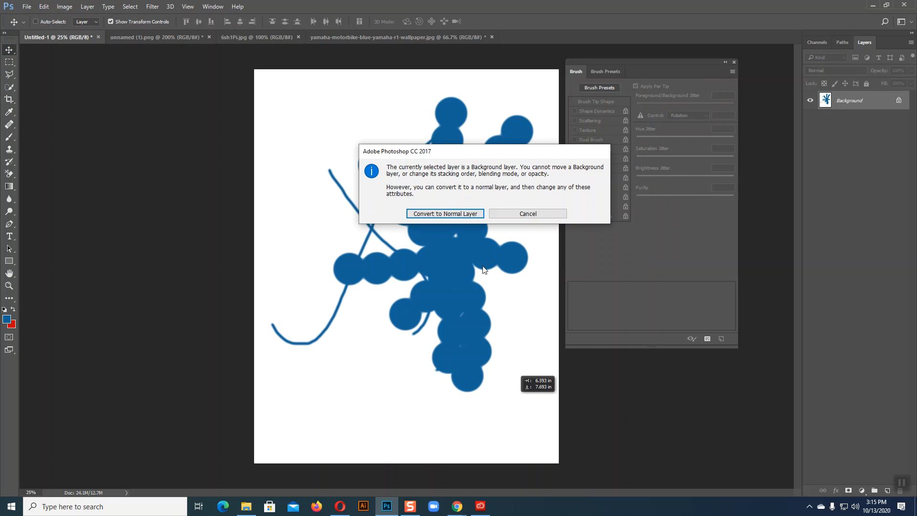
click(525, 214)
key(ctrl+alt+z)
key(ctrl+alt+z)
key(ctrl+alt+z)
key(ctrl+alt+z)
key(ctrl+alt+z)
key(ctrl+alt+z)
key(ctrl+alt+z)
key(ctrl+alt+z)
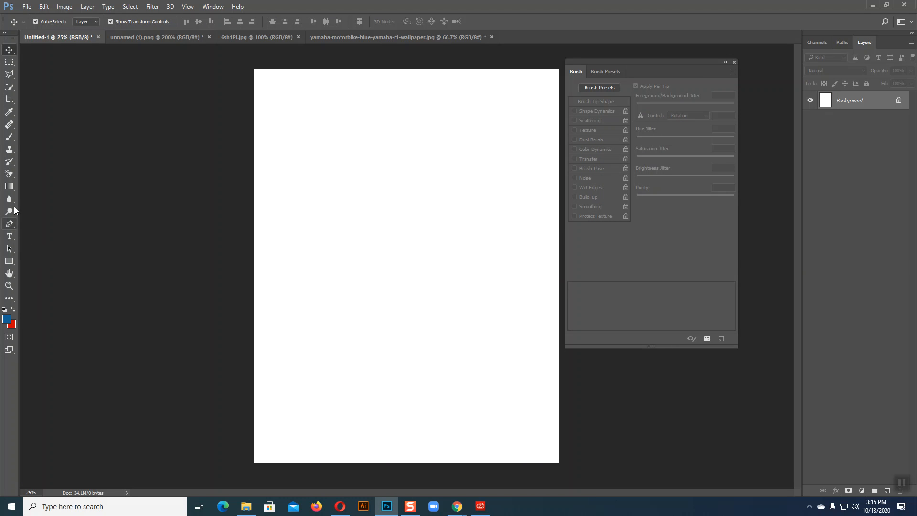
Set the brush tip spacing to 1%, with Shape Dynamics off and Color Dynamics on.
click(15, 136)
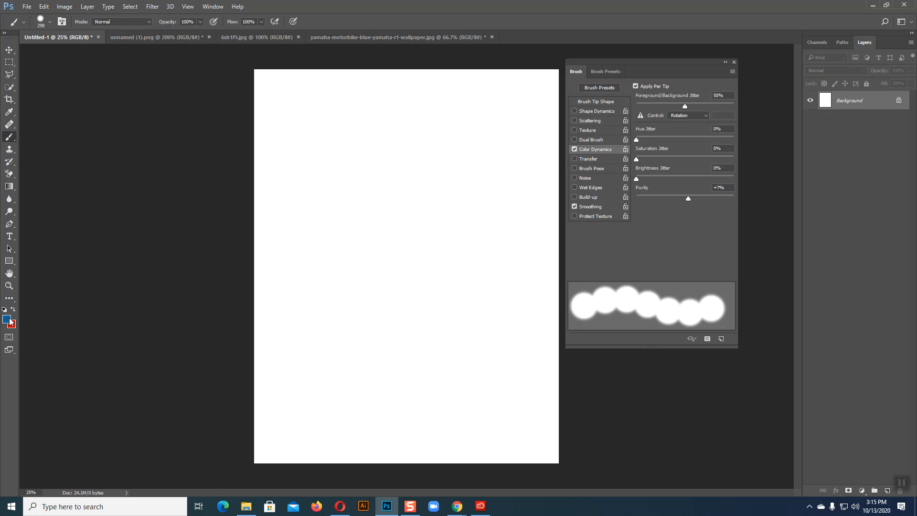
click(590, 113)
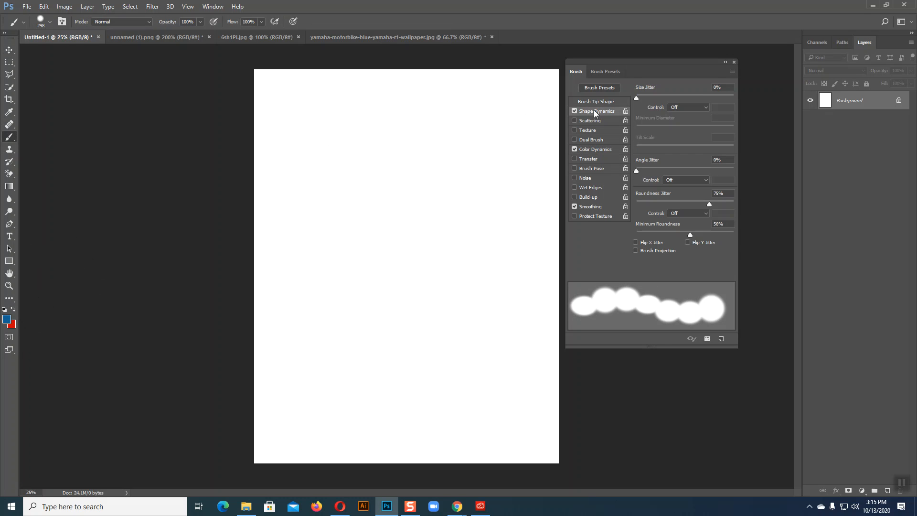
click(606, 102)
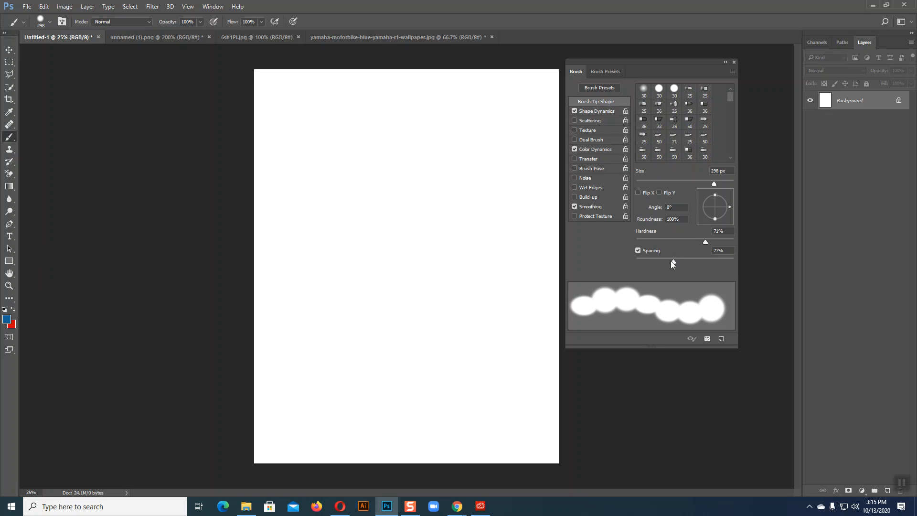
drag(673, 261, 620, 263)
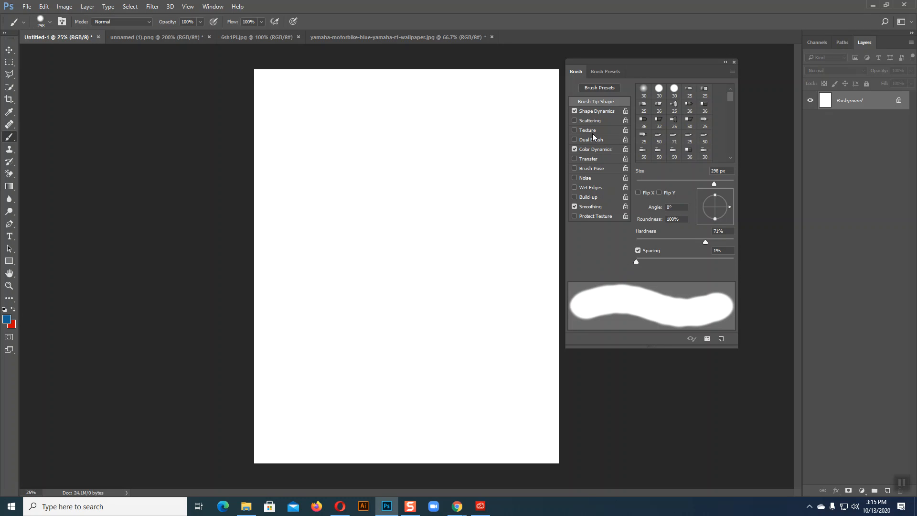
click(575, 149)
click(575, 112)
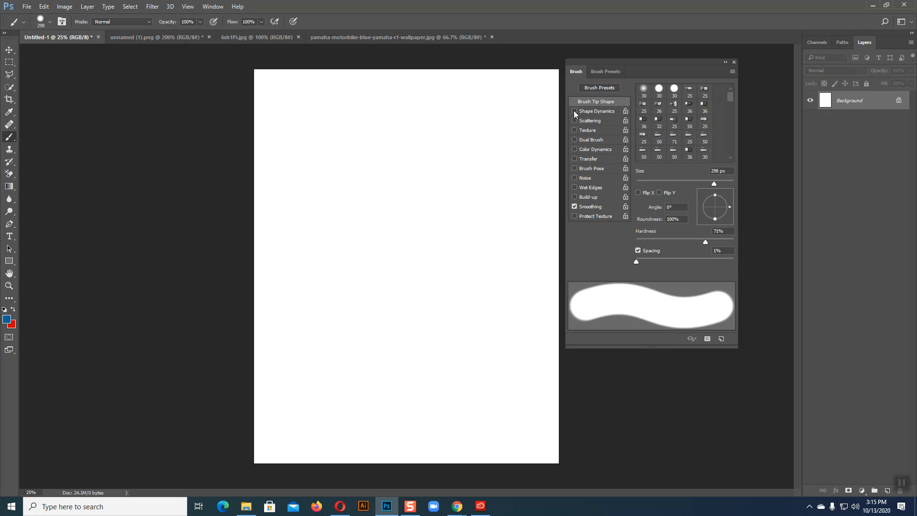
click(601, 150)
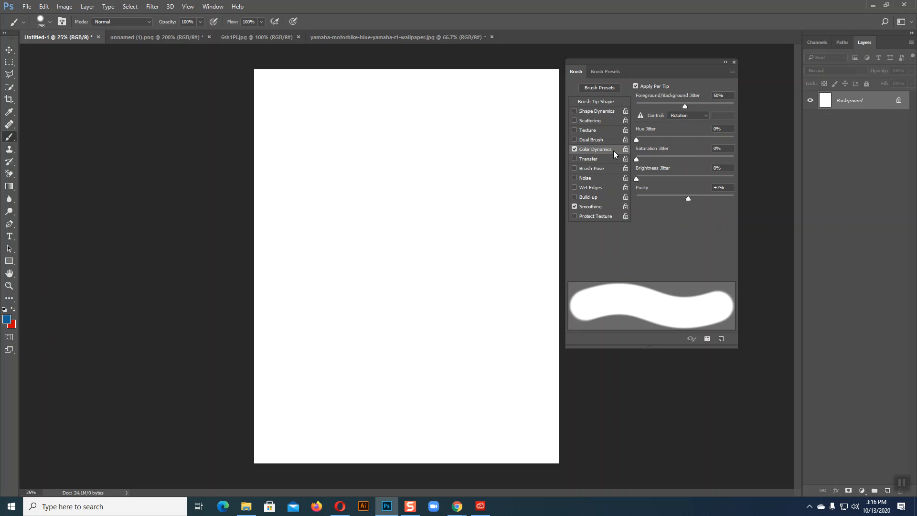
Paint one long stroke with 50% foreground/background jitter and a second one beside it with the jitter at 0%.
drag(420, 106, 383, 234)
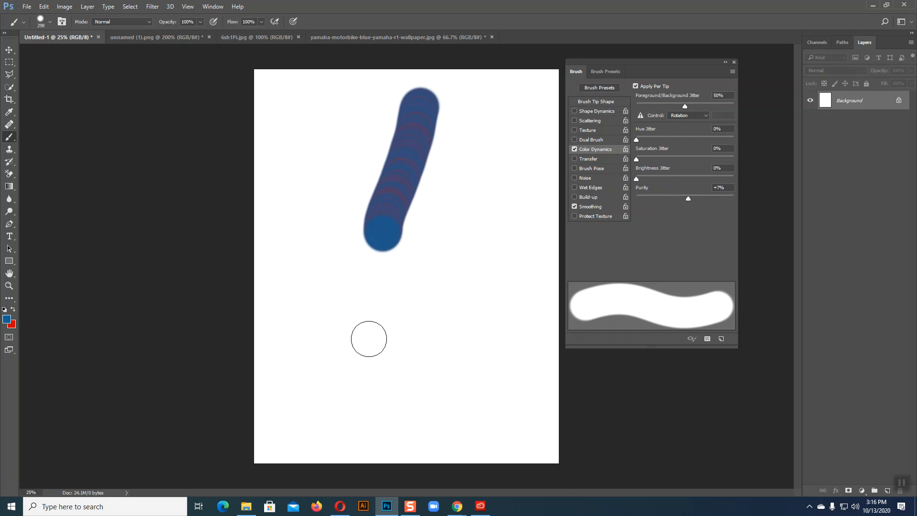
drag(369, 339, 362, 363)
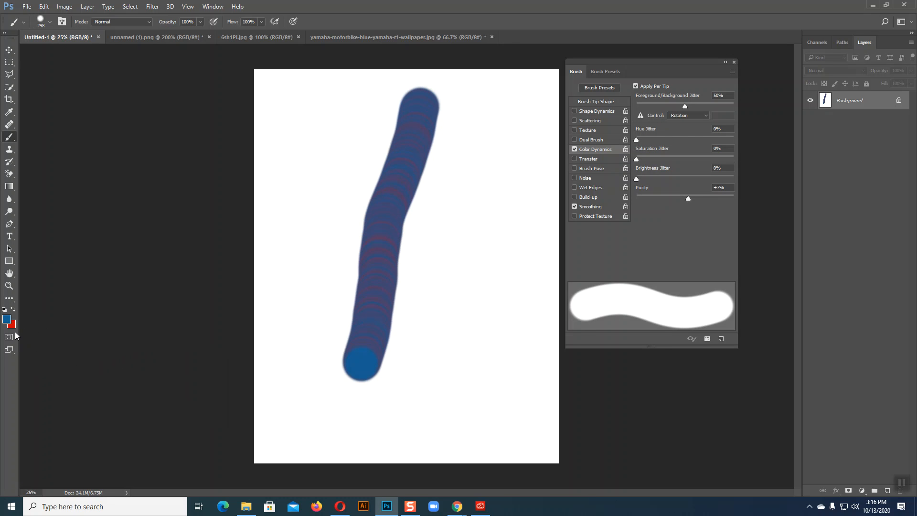
drag(686, 105, 637, 105)
drag(528, 122, 420, 371)
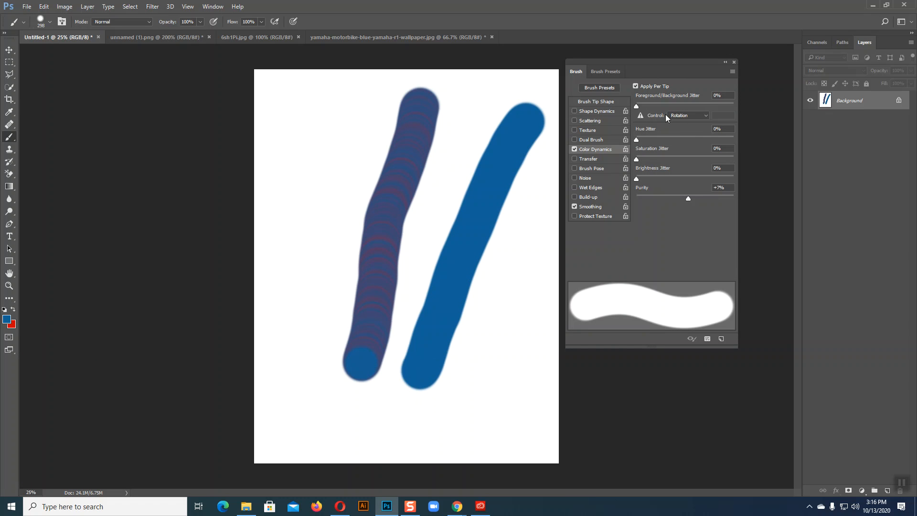
Raise foreground/background jitter to 100%, hue jitter to 45% and saturation jitter to 32%, painting three crossing test strokes.
mouse_move(287, 160)
mouse_down()
mouse_move(532, 354)
mouse_move(528, 392)
mouse_up()
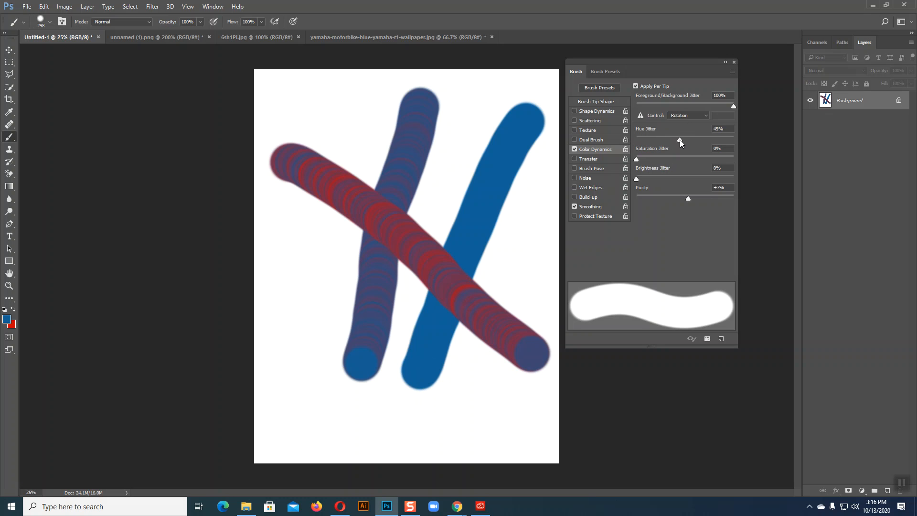
drag(487, 109, 410, 296)
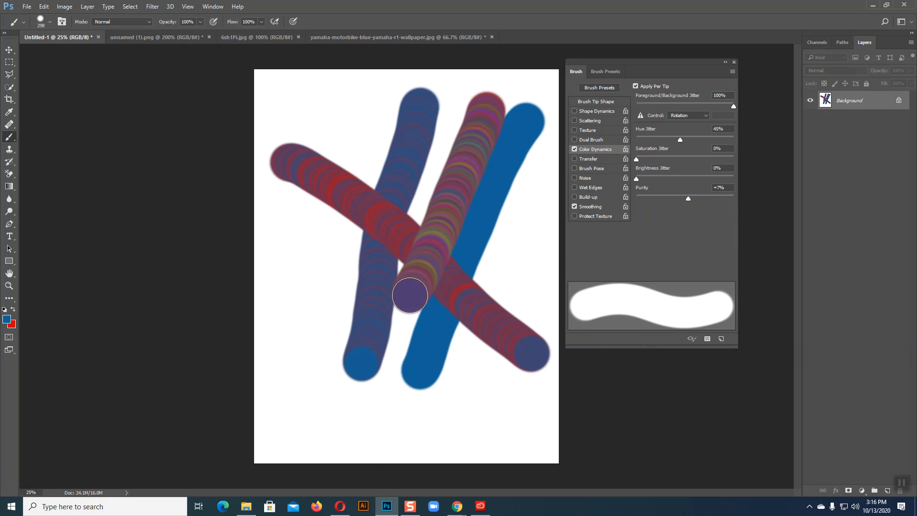
drag(348, 113, 448, 306)
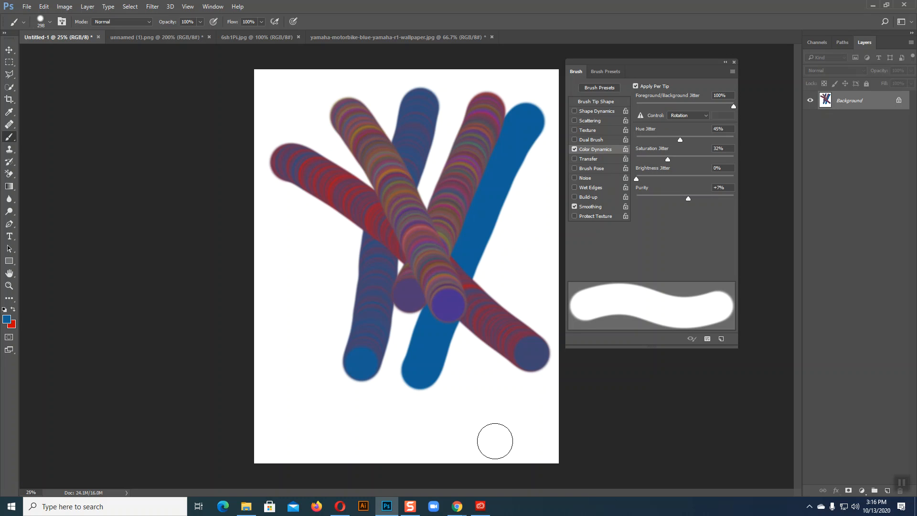
Set brightness jitter to 38% and purity to +37%, painting a diagonal test stroke for each setting.
drag(658, 178, 674, 179)
drag(518, 81, 384, 324)
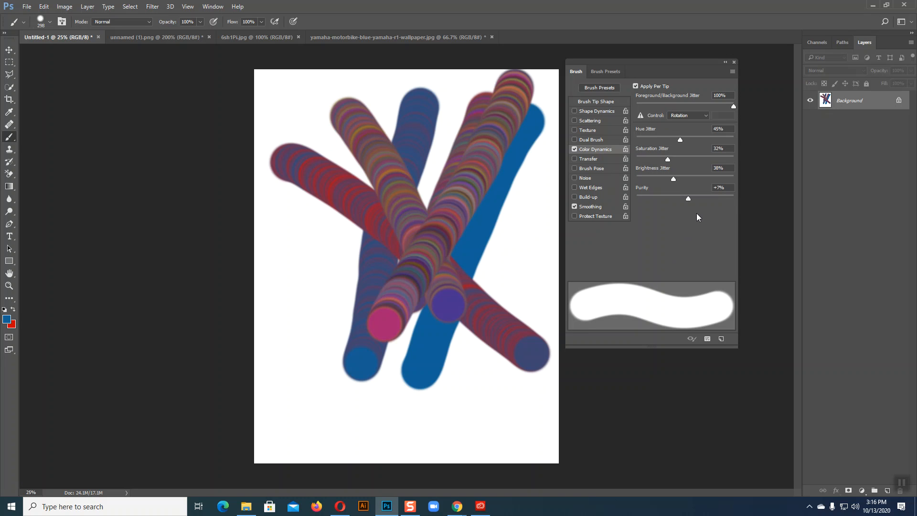
drag(308, 275, 463, 379)
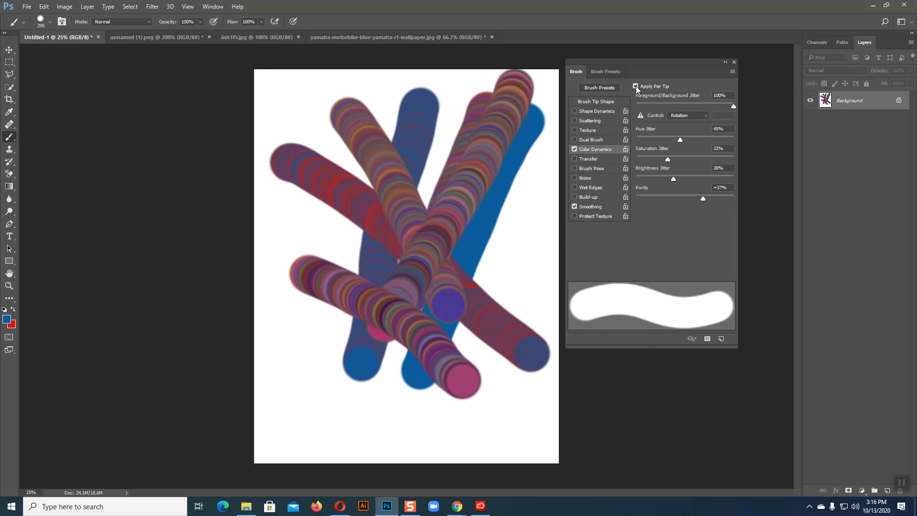
Turn off Apply Per Tip and paint five crossing strokes, each in its own solid colour.
drag(539, 199, 470, 319)
drag(429, 380, 429, 377)
drag(321, 218, 423, 289)
drag(522, 399, 522, 395)
drag(440, 119, 480, 407)
drag(348, 360, 512, 212)
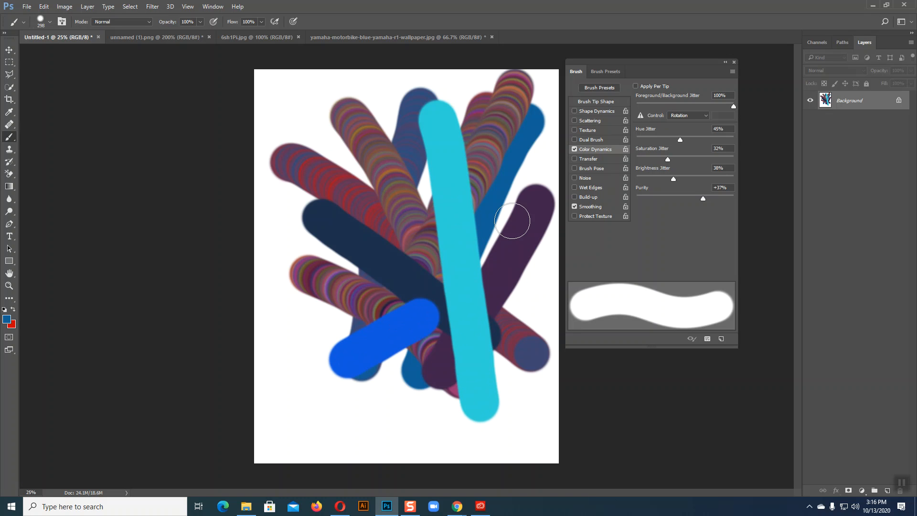
drag(300, 158, 373, 197)
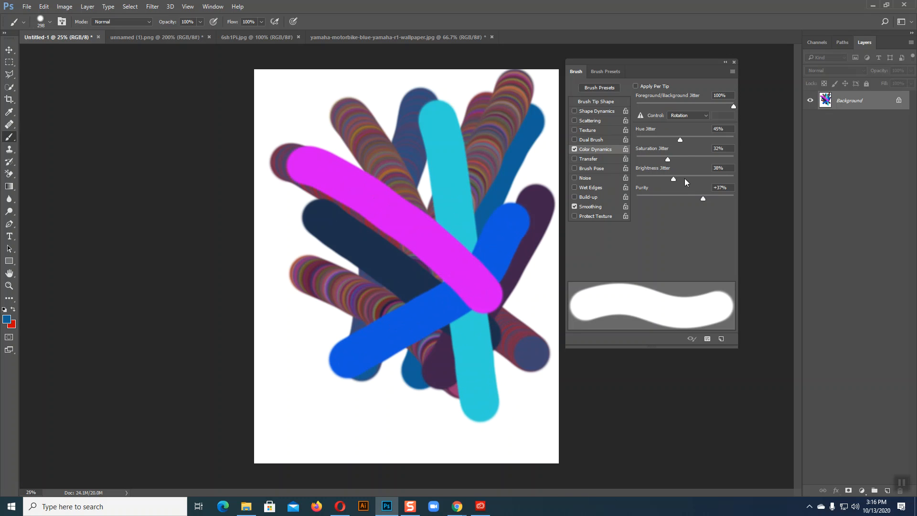
Try the Color Dynamics control as Off, Fade and Pen Pressure, painting one thick stroke with each option.
click(690, 115)
click(681, 115)
drag(456, 98, 343, 354)
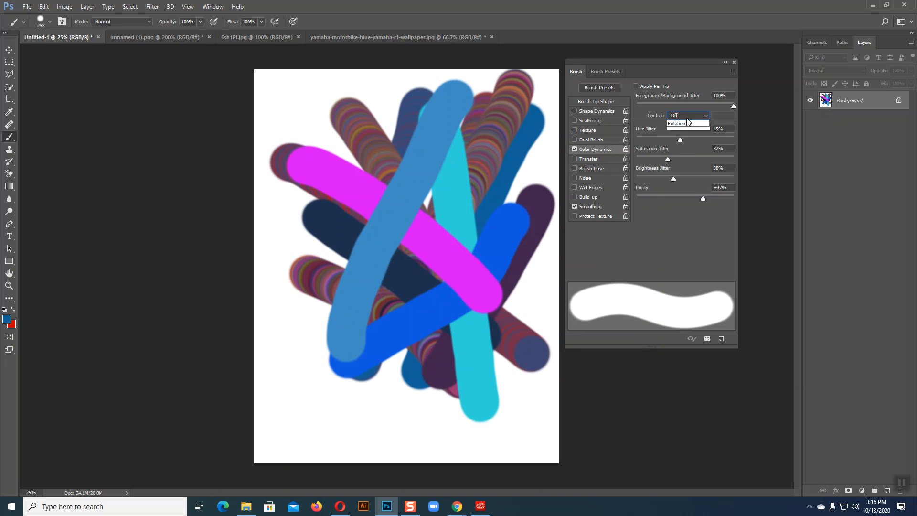
click(687, 118)
click(683, 129)
drag(339, 111, 414, 341)
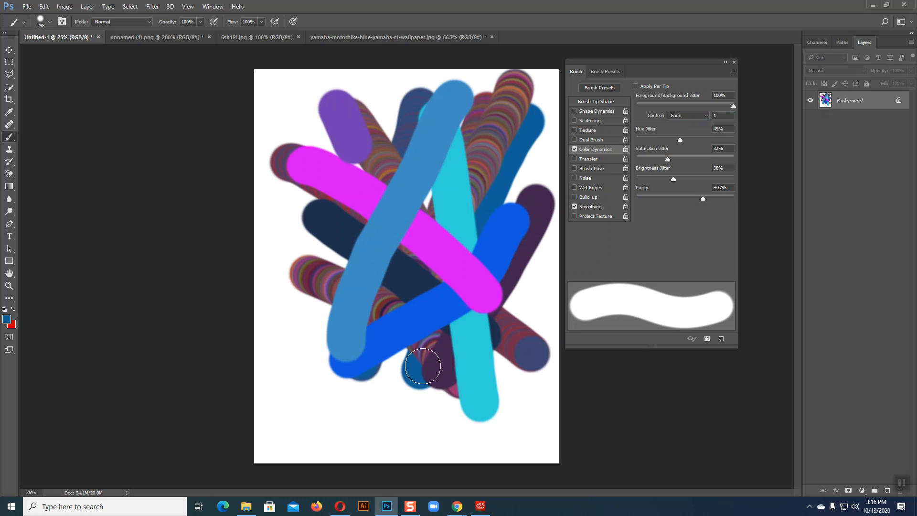
click(688, 116)
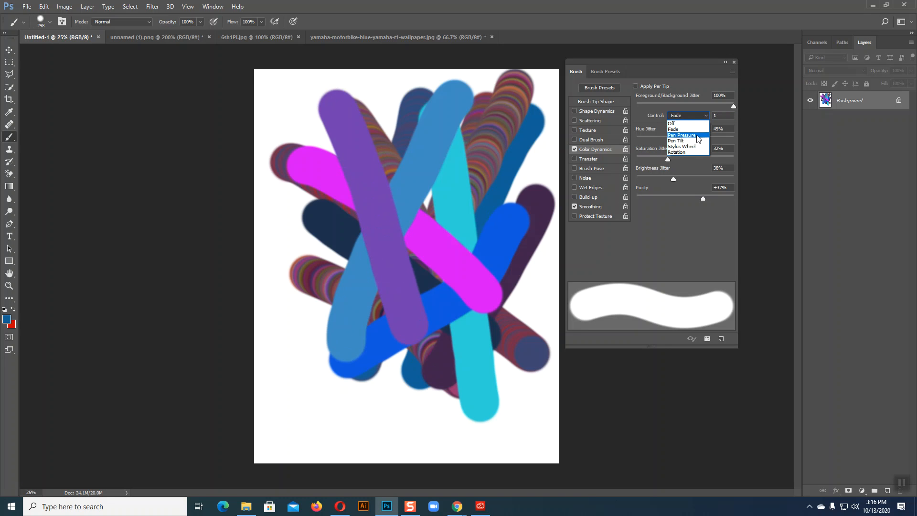
click(696, 136)
drag(425, 98, 382, 251)
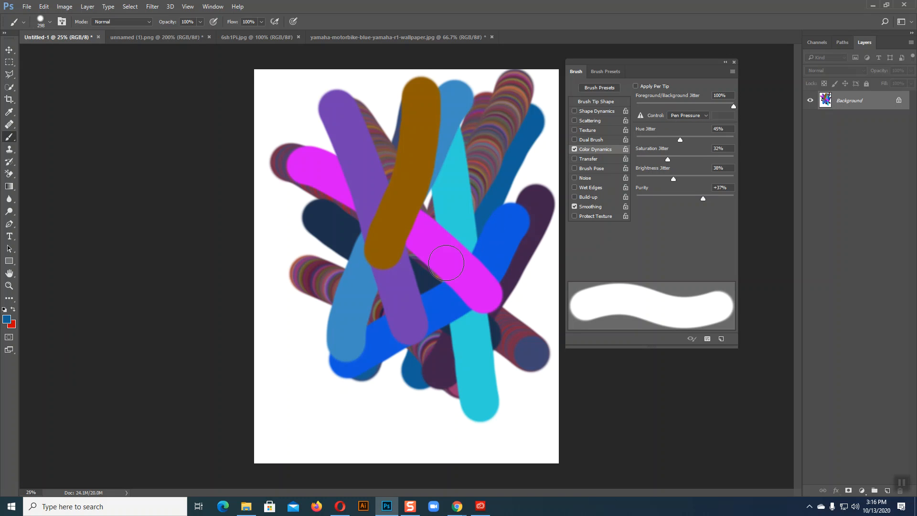
Undo all the Color Dynamics test strokes until the canvas is blank again.
click(9, 49)
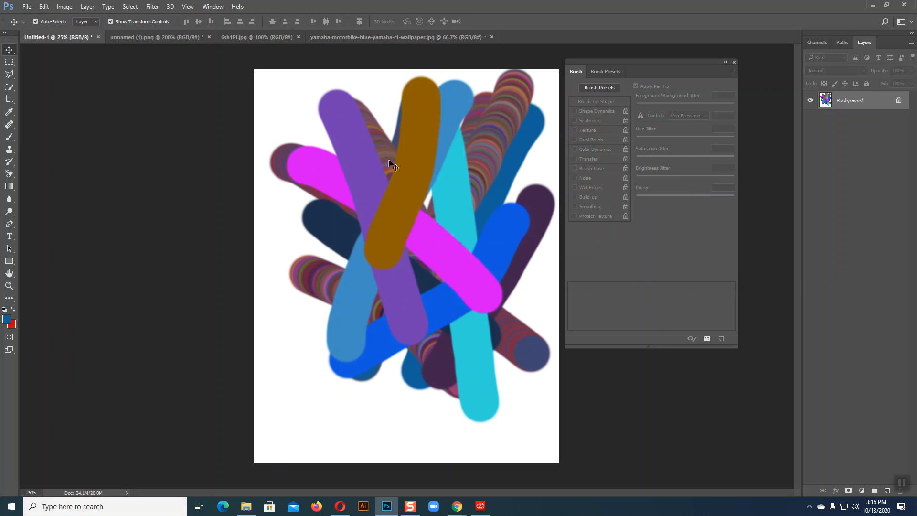
key(ctrl+alt+z)
key(ctrl+alt+z)
key(ctrl+alt+z)
key(ctrl+alt+z)
key(ctrl+alt+z)
key(ctrl+alt+z)
key(ctrl+alt+z)
key(ctrl+alt+z)
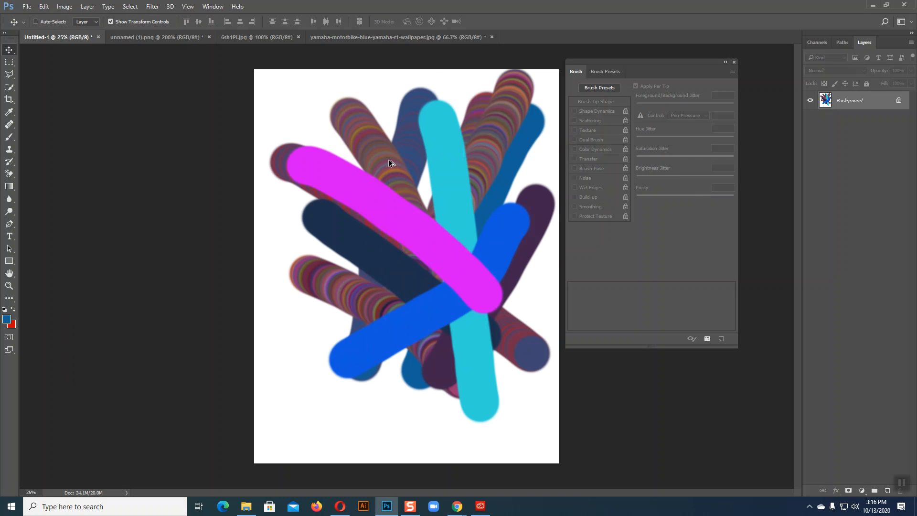
key(ctrl+alt+z)
key(ctrl+alt+z)
key(ctrl+alt+z)
key(ctrl+alt+z)
key(ctrl+alt+z)
key(ctrl+alt+z)
key(ctrl+alt+z)
key(ctrl+alt+z)
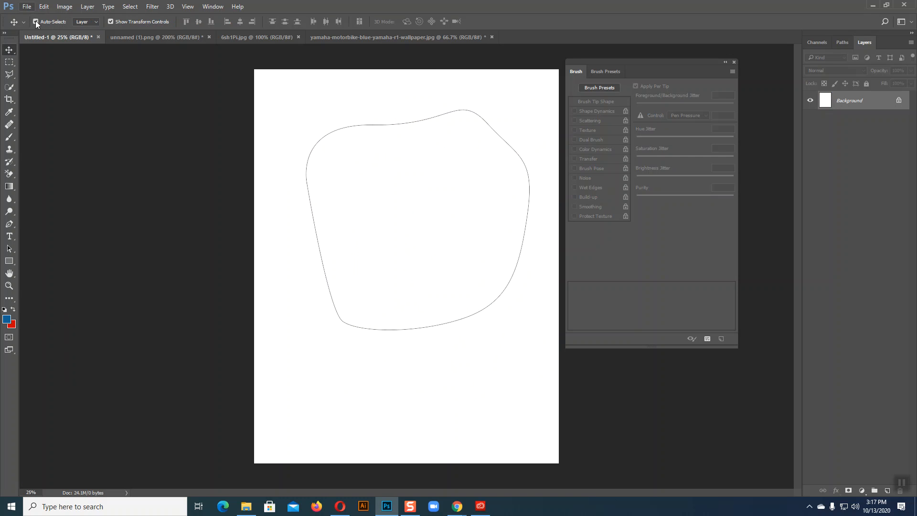
key(ctrl+alt+z)
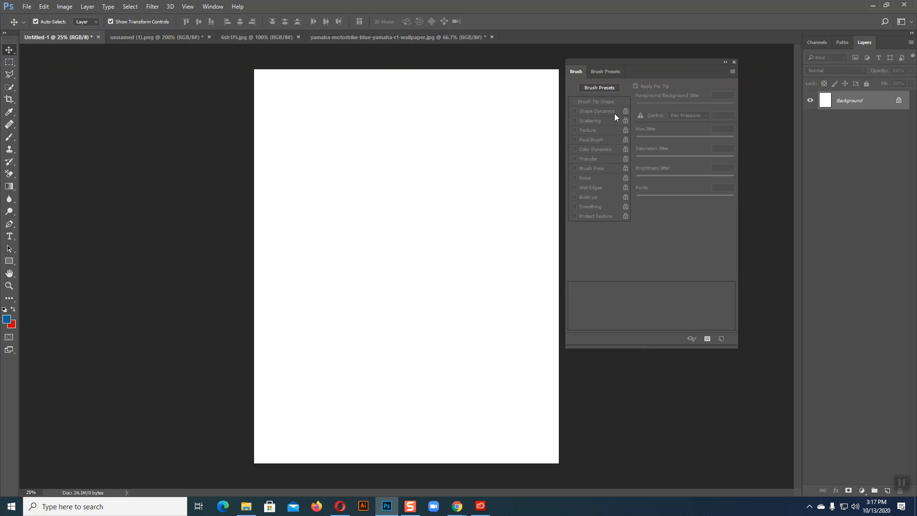
Replace Color Dynamics with Transfer on the brush, using 38% opacity jitter, 37% flow jitter and flow control Off.
click(9, 137)
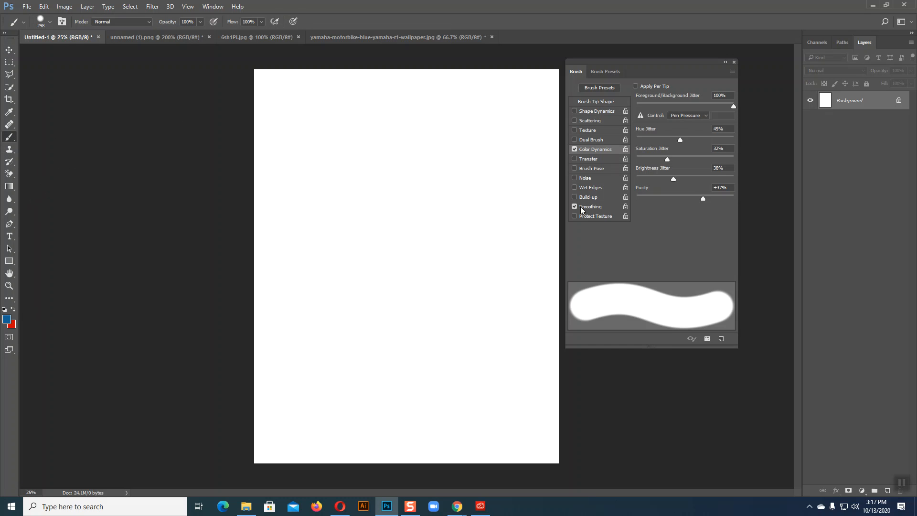
click(574, 150)
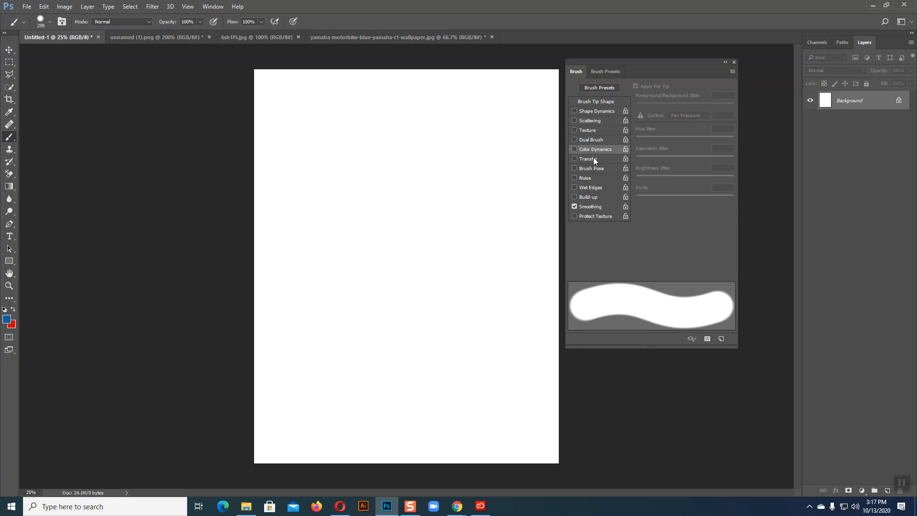
click(594, 157)
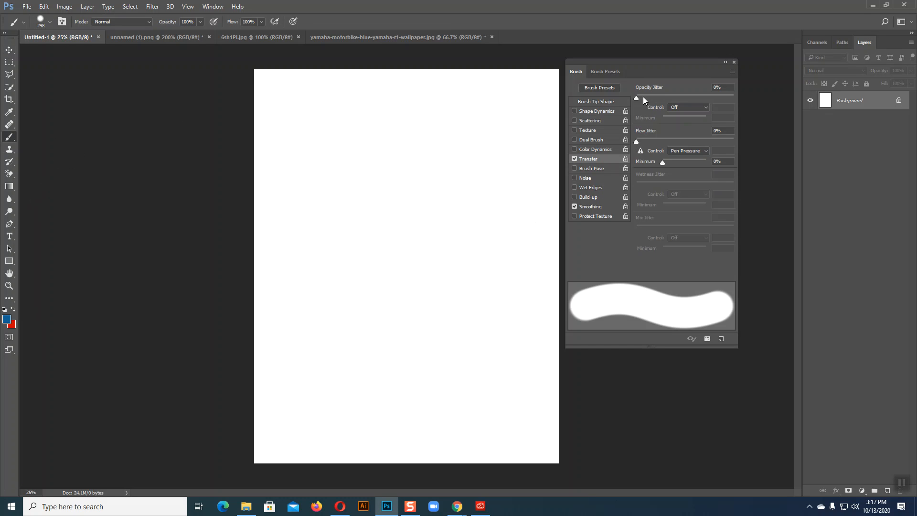
drag(638, 96, 674, 98)
drag(637, 141, 682, 166)
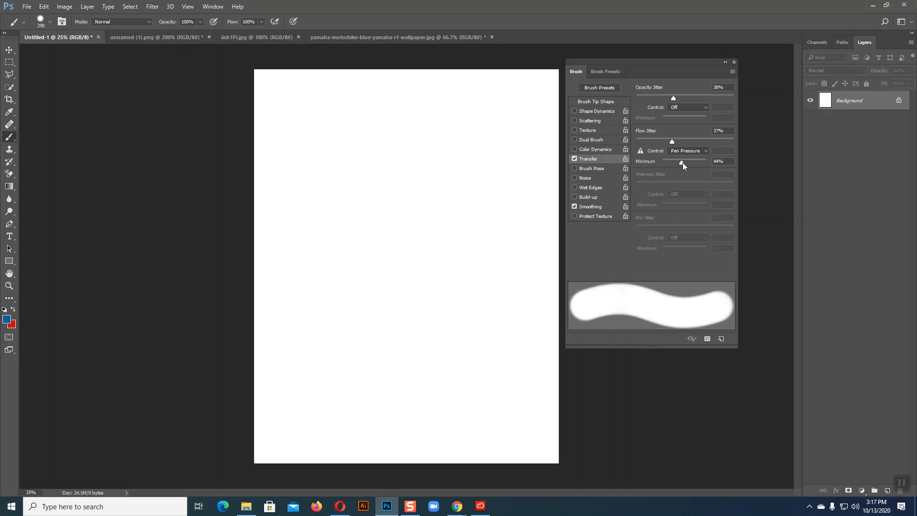
click(686, 152)
click(683, 158)
Paint a diagonal blue stroke with the Transfer settings and undo it.
drag(486, 132, 449, 197)
drag(404, 277, 403, 277)
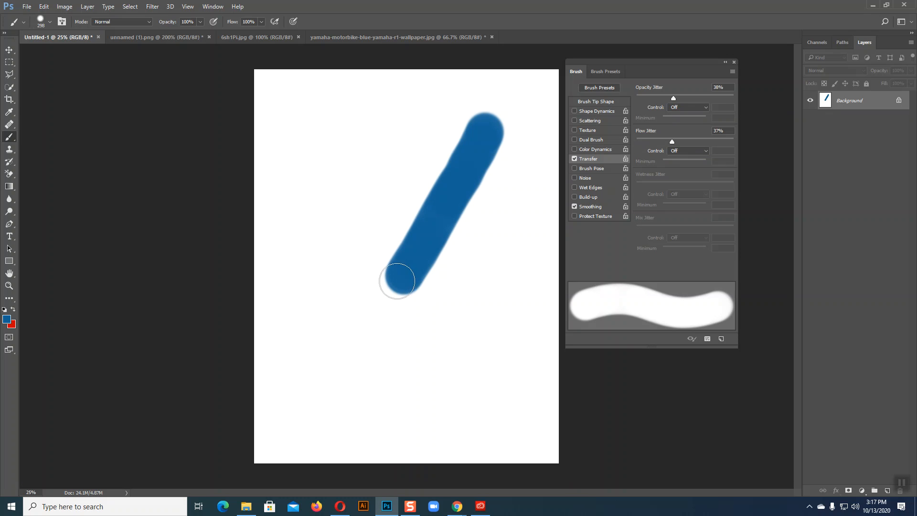
click(8, 50)
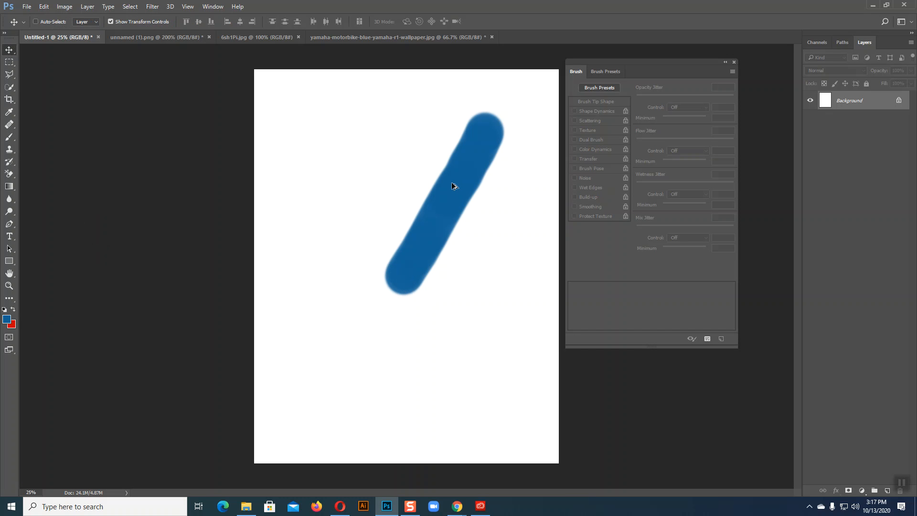
key(ctrl+z)
Turn off Transfer for the brush and enable Brush Pose instead.
click(10, 137)
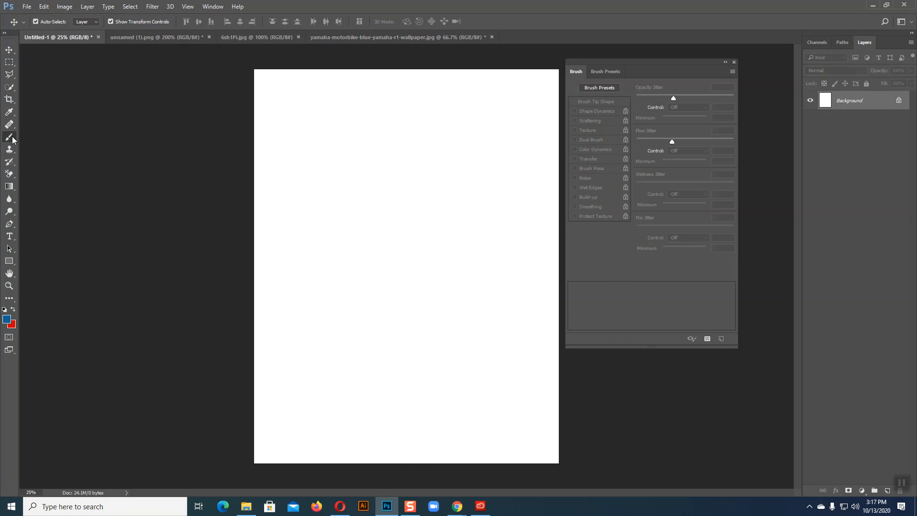
click(574, 159)
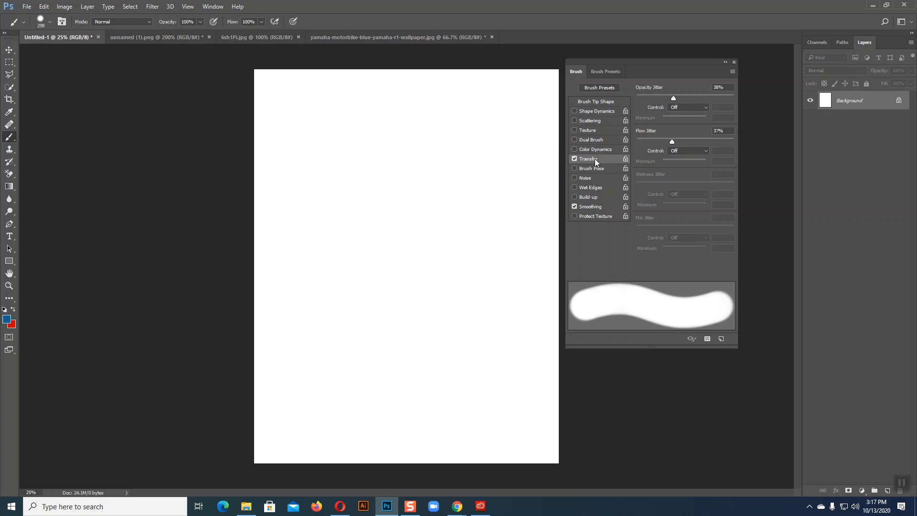
click(574, 158)
click(597, 169)
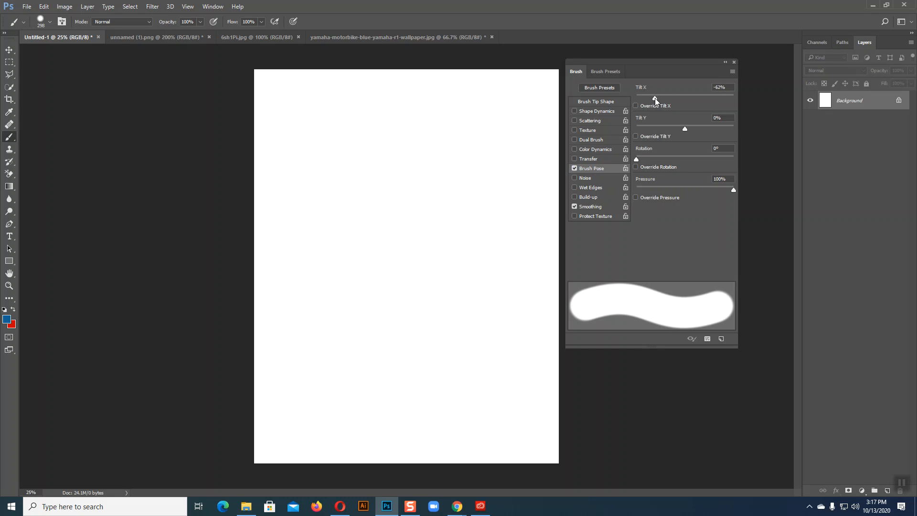
Set the Brush Pose Tilt X to 38% and raise the brush tip's spacing to 66%, leaving Shape Dynamics off.
drag(693, 99, 703, 100)
click(590, 113)
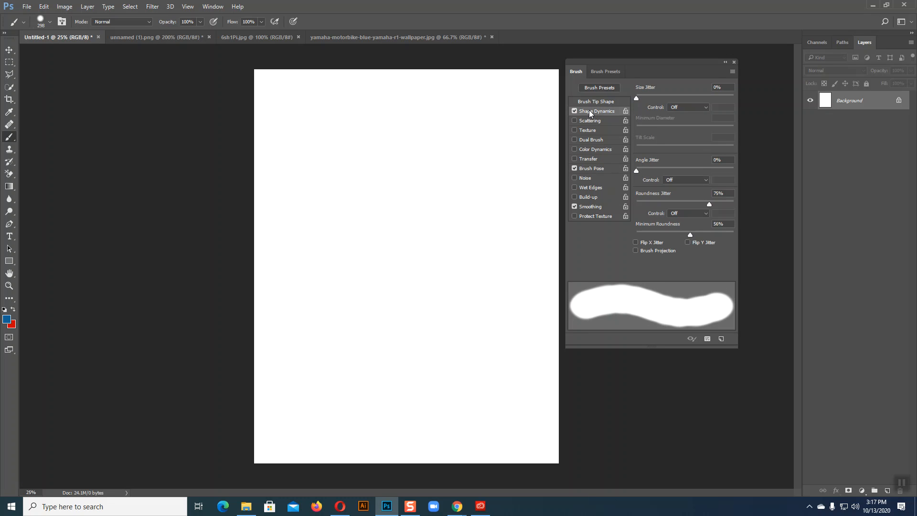
click(576, 111)
click(596, 102)
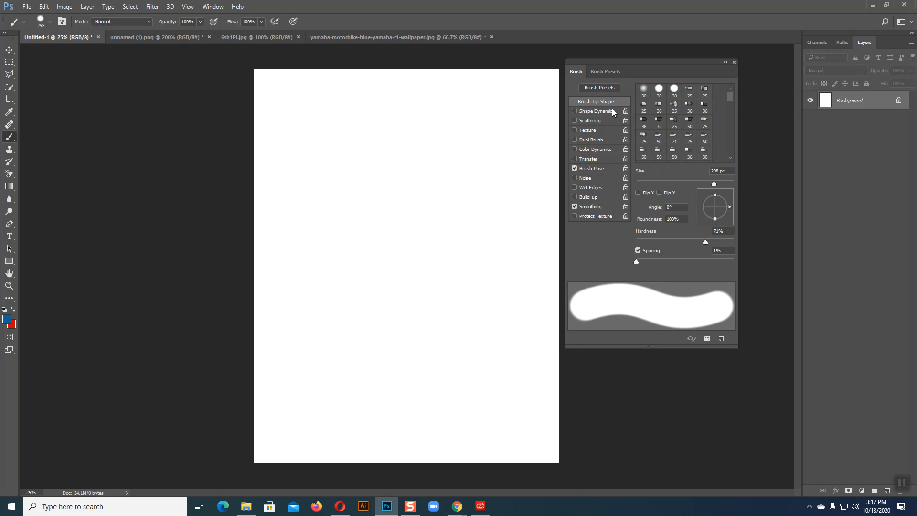
mouse_move(636, 262)
mouse_down()
mouse_move(672, 264)
mouse_move(668, 270)
mouse_up()
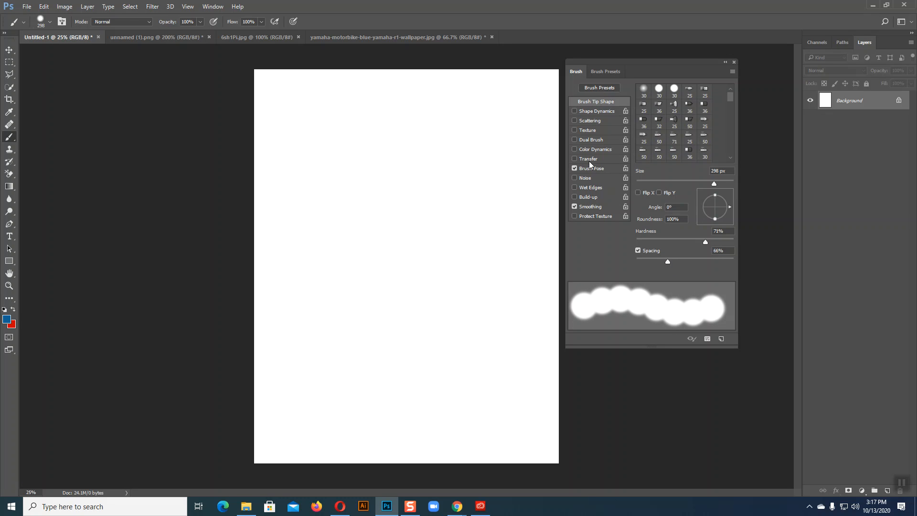
Set Brush Pose to Tilt X -100%, Tilt Y -59%, Rotation 219° and Pressure 33%.
click(601, 168)
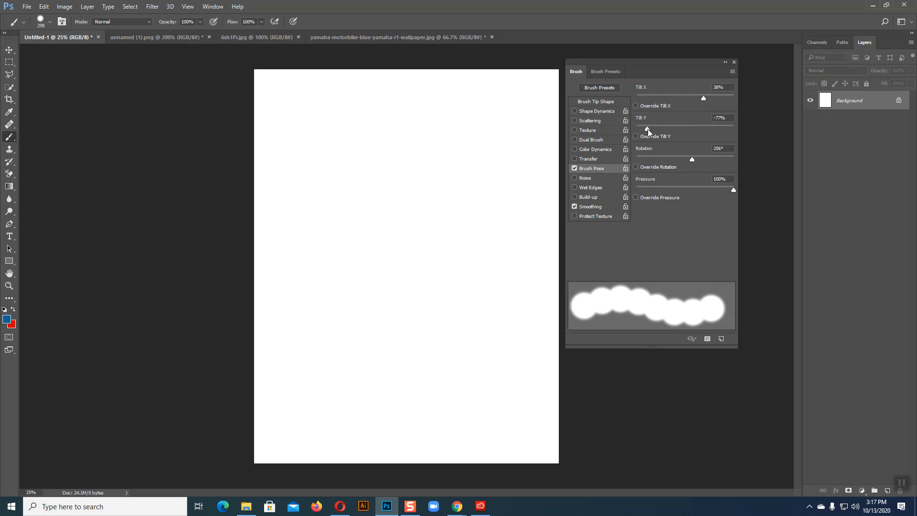
drag(693, 160, 667, 159)
drag(637, 129, 658, 135)
Paint a straight diagonal blue stroke across the canvas with the Brush Pose settings and undo it.
click(431, 145)
shift+click(362, 369)
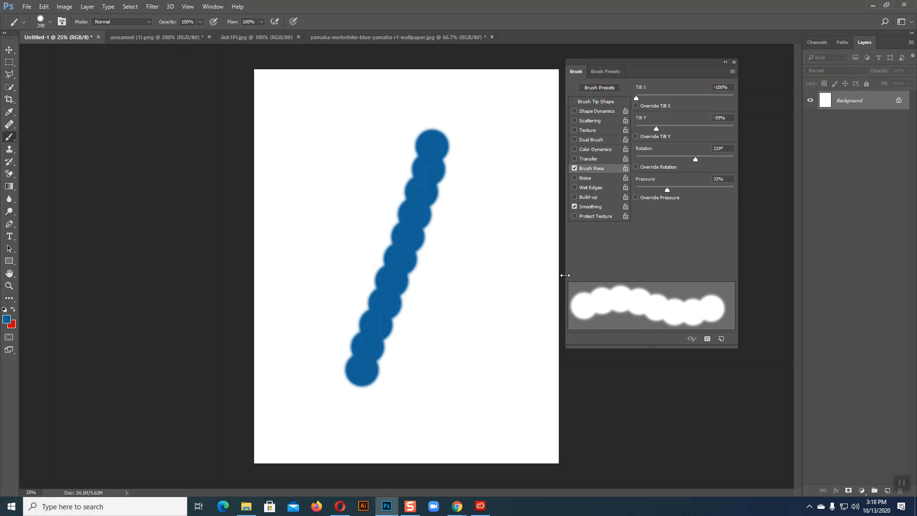
key(ctrl+z)
Replace Brush Pose with Noise and Wet Edges, and paint four crossing blue strokes in the middle of the canvas.
click(575, 169)
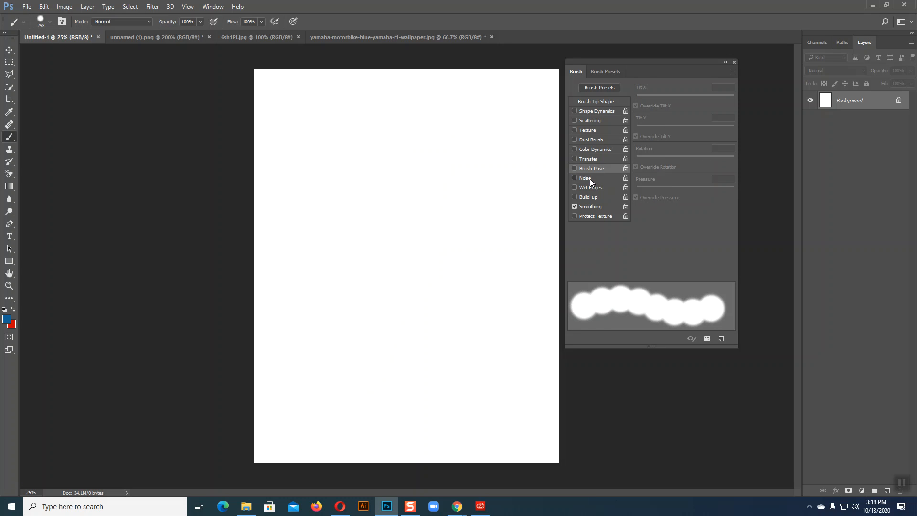
click(589, 187)
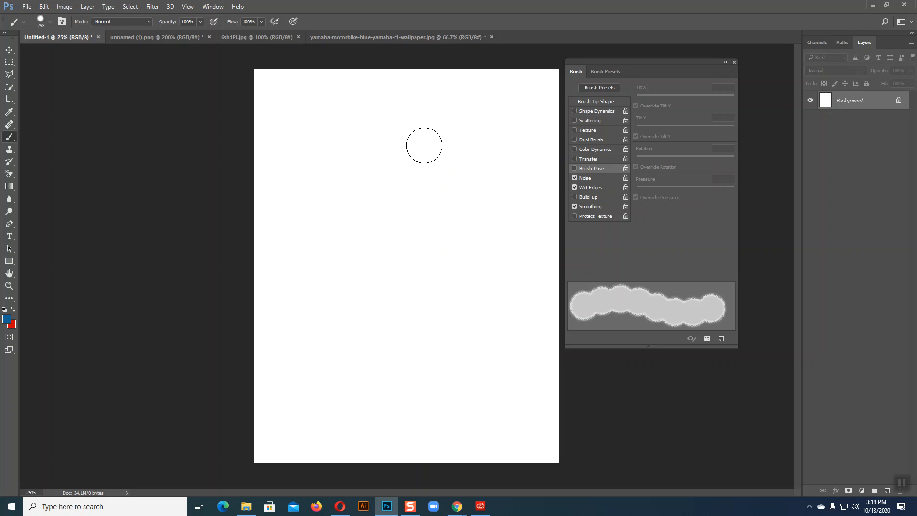
drag(424, 145, 383, 304)
mouse_move(336, 188)
mouse_down()
mouse_move(476, 310)
mouse_move(499, 346)
mouse_up()
drag(483, 176, 356, 312)
drag(357, 151, 469, 385)
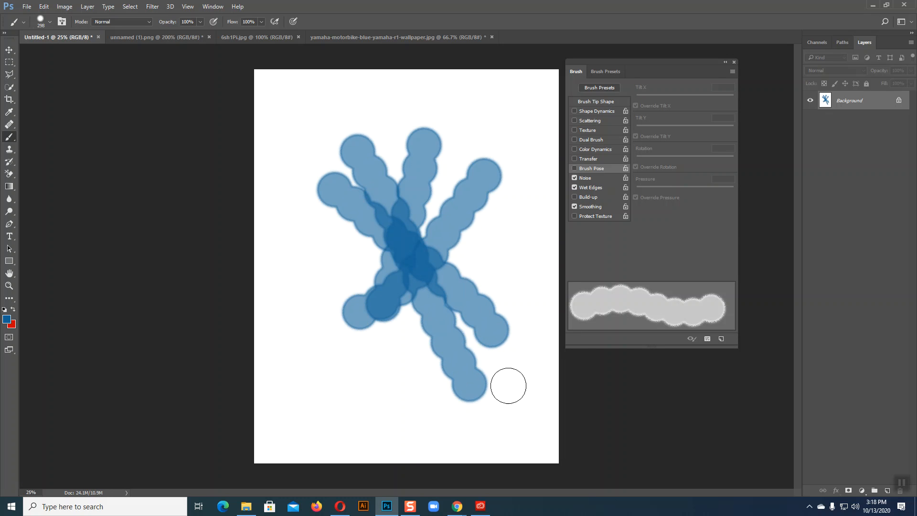
Add Build-up to the brush and paint two more diagonal strokes across the existing ones.
click(575, 197)
drag(498, 140, 333, 337)
mouse_move(302, 231)
mouse_down()
mouse_move(366, 266)
mouse_move(517, 303)
mouse_up()
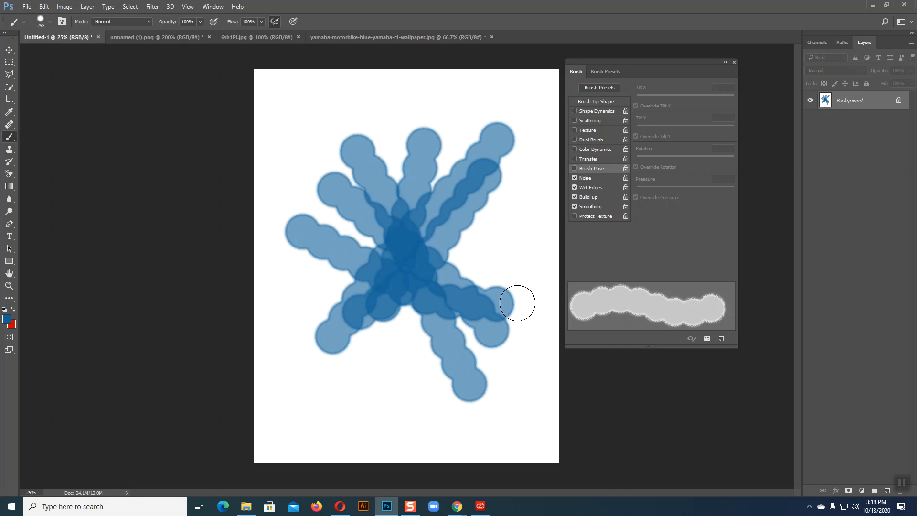
Turn off Noise, Wet Edges and Build-up, re-enable Brush Pose, and lower its Rotation, Tilt Y and Pressure to the minimum.
click(574, 187)
click(574, 197)
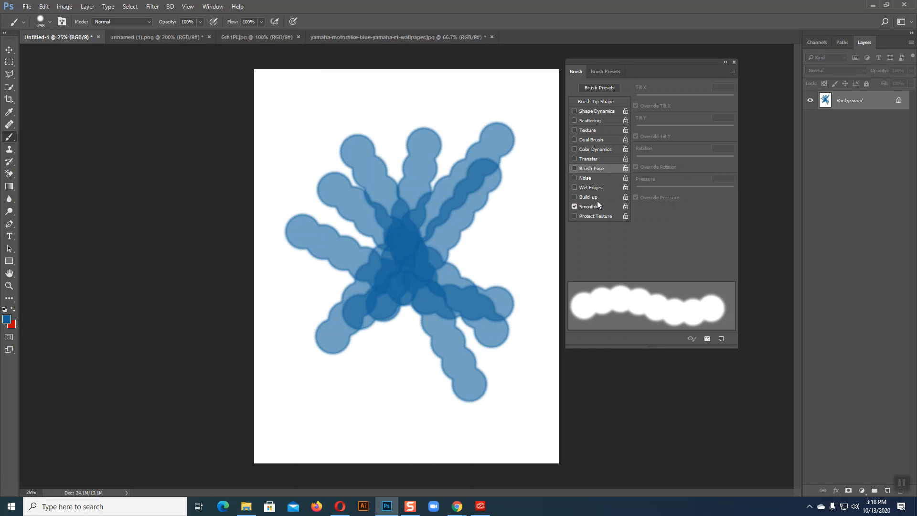
click(588, 169)
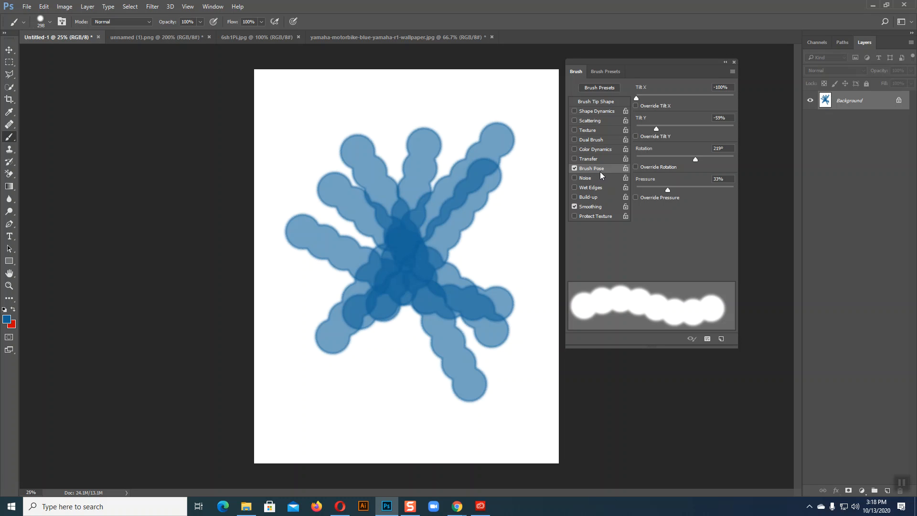
drag(695, 159, 637, 159)
drag(656, 129, 637, 128)
drag(668, 191, 618, 191)
Undo all the Wet Edges and Build-up test strokes until the canvas is blank.
click(9, 49)
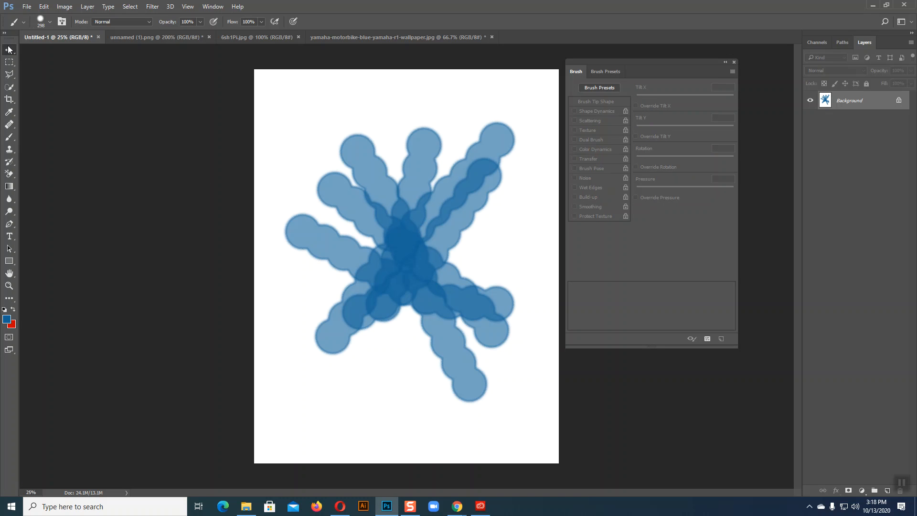
key(ctrl+z)
key(ctrl+z)
key(ctrl+z)
key(ctrl+z)
key(ctrl+z)
key(ctrl+z)
key(ctrl+z)
key(ctrl+z)
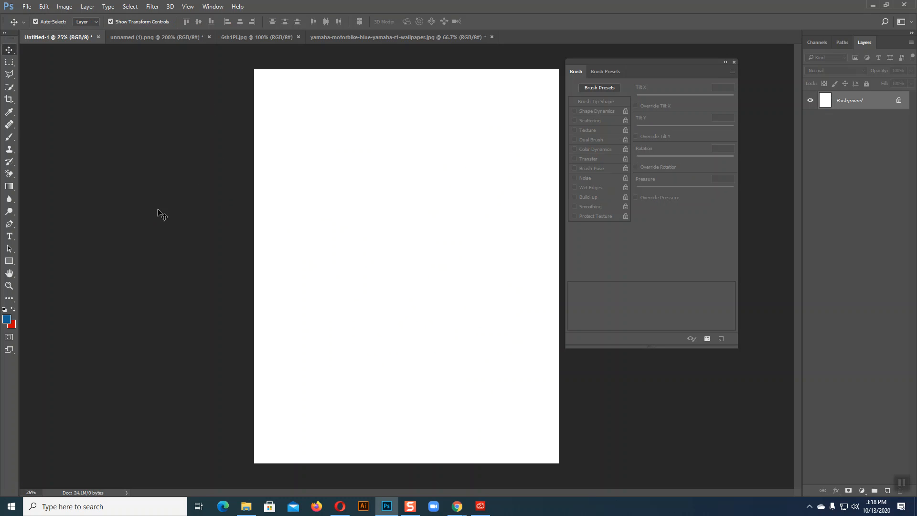
Pick two different bristle brush presets at 298 px and paint one diagonal stroke with each so they cross.
click(9, 137)
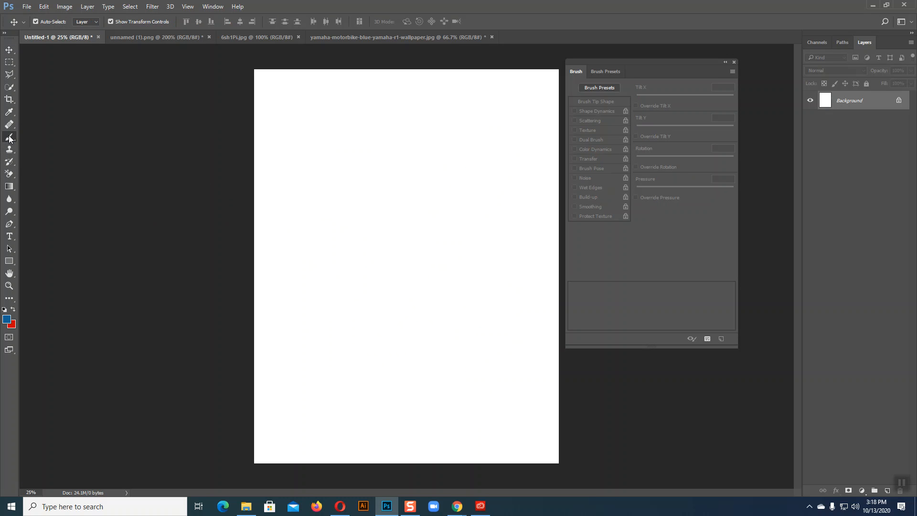
click(611, 72)
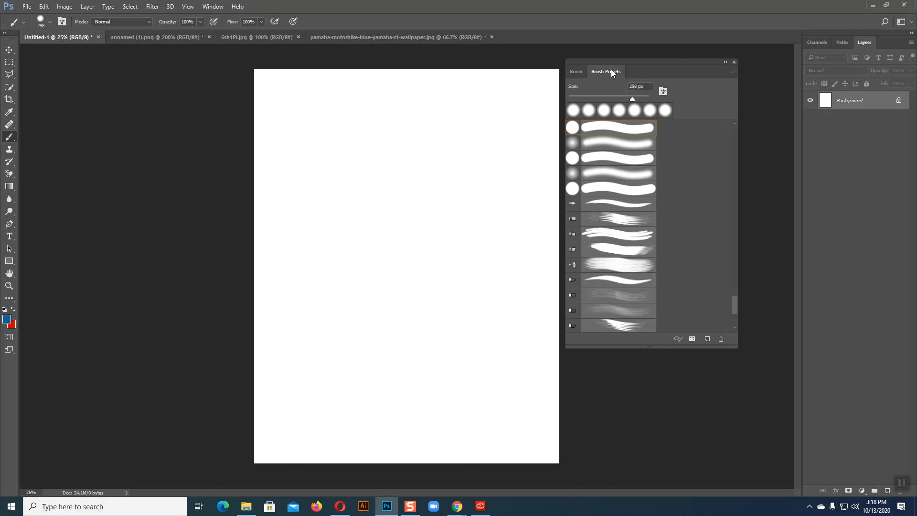
click(618, 220)
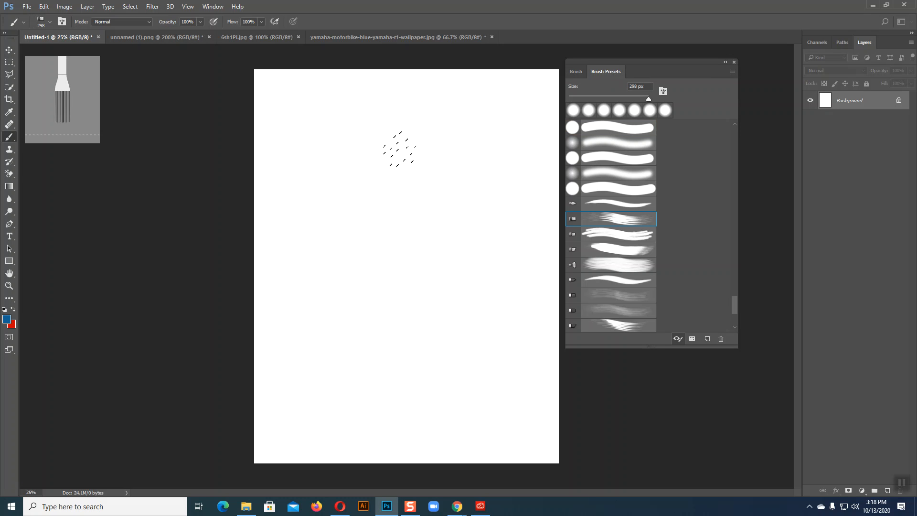
drag(387, 157, 494, 315)
click(618, 264)
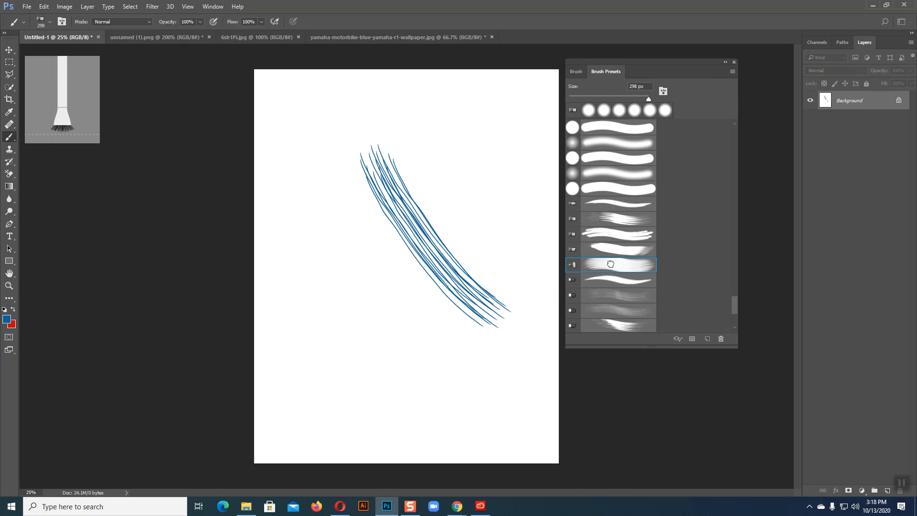
drag(494, 103, 383, 334)
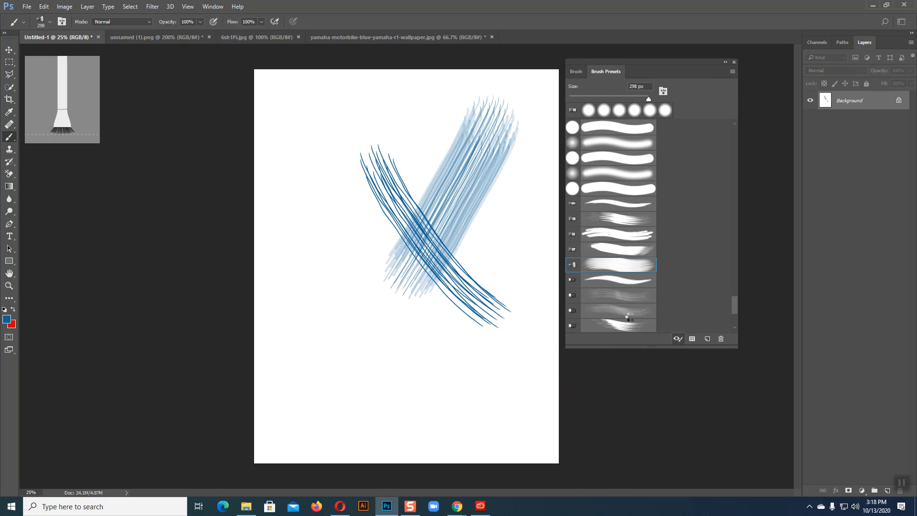
Paint a thin-lined diagonal stroke and a broad solid one using two further bristle brush presets at 298 px.
scroll(619, 319, down, 3)
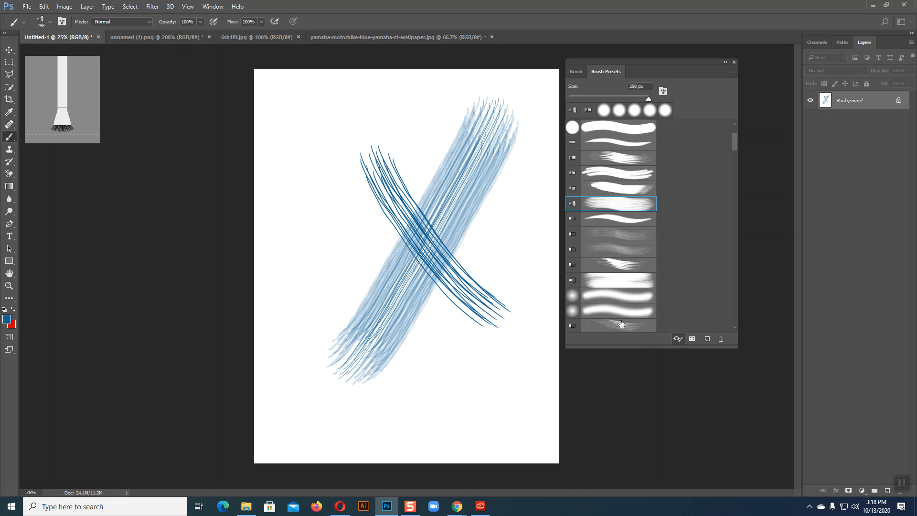
click(618, 295)
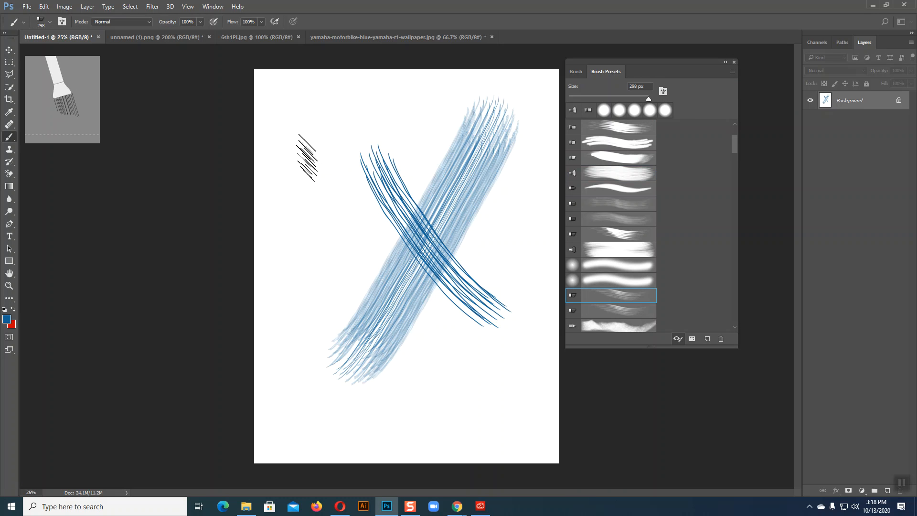
drag(298, 129, 394, 313)
click(605, 249)
drag(464, 124, 411, 92)
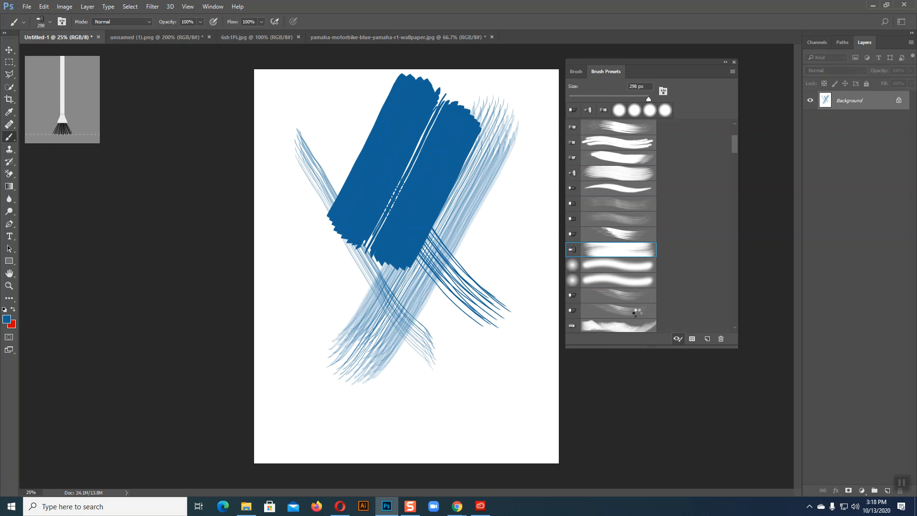
Paint a thin diagonal line with a 25 px brush preset and a faint one with a textured preset.
scroll(622, 285, down, 3)
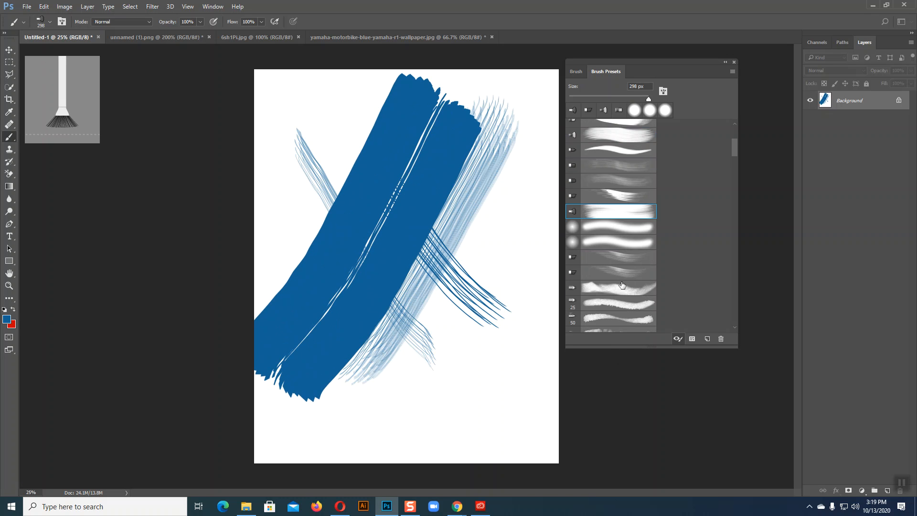
scroll(622, 285, down, 1)
click(618, 270)
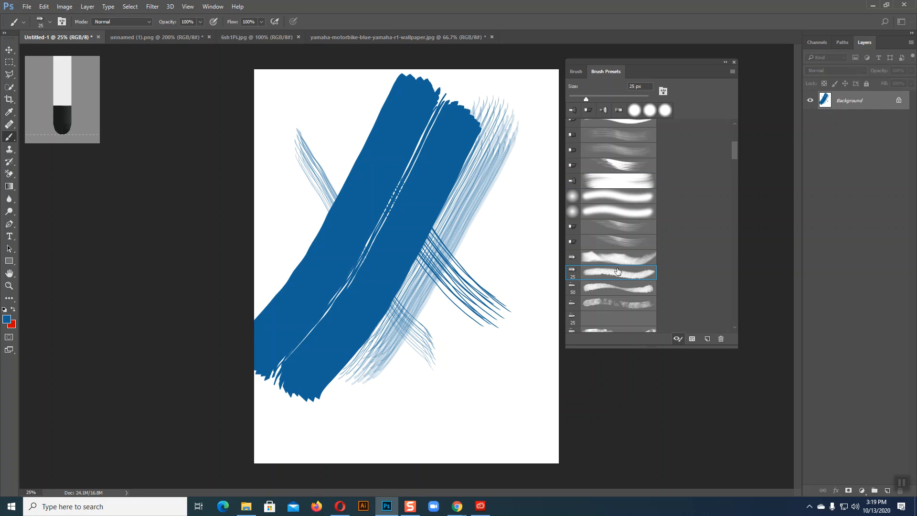
drag(277, 147, 471, 320)
click(618, 303)
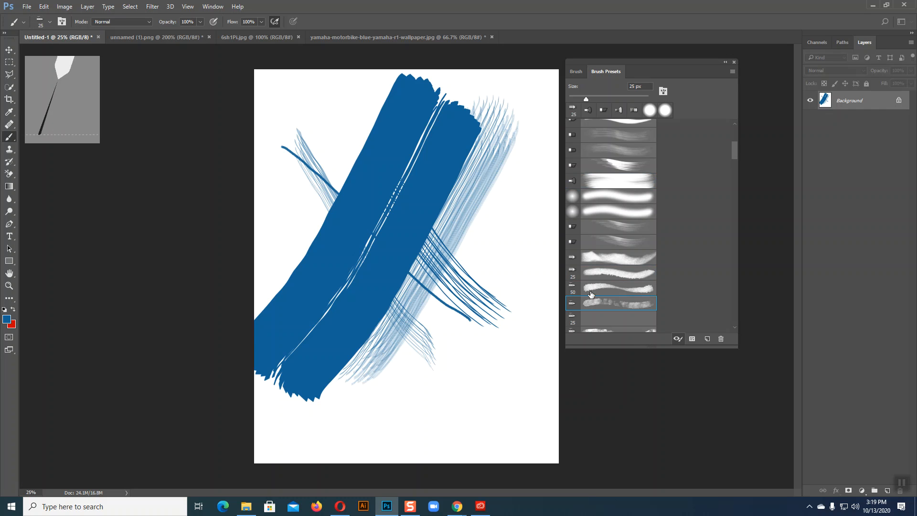
drag(529, 166, 406, 403)
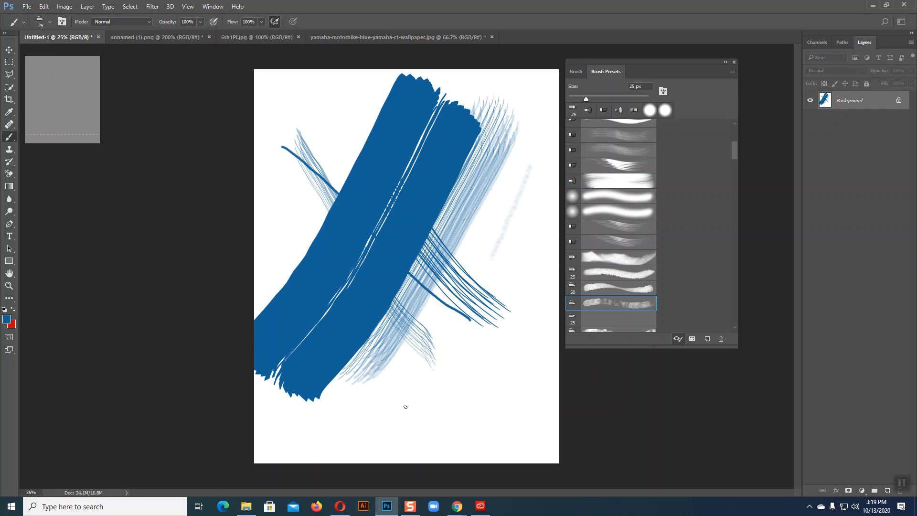
Undo all the brush preset test strokes until the canvas is blank.
click(9, 49)
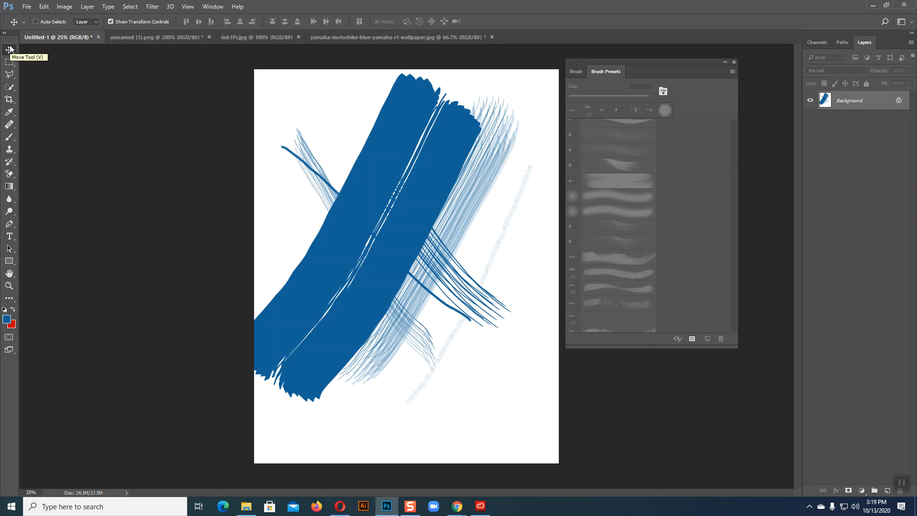
key(ctrl+z)
key(ctrl+z)
key(ctrl+z)
key(ctrl+z)
key(ctrl+z)
key(ctrl+z)
key(ctrl+z)
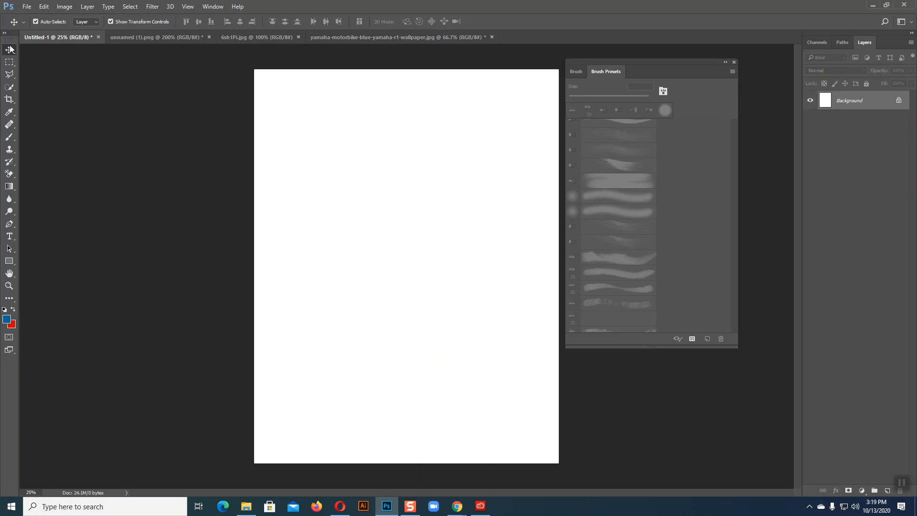
Return to the brush settings and select the 46-pixel spatter tip for the Brush tool.
click(576, 73)
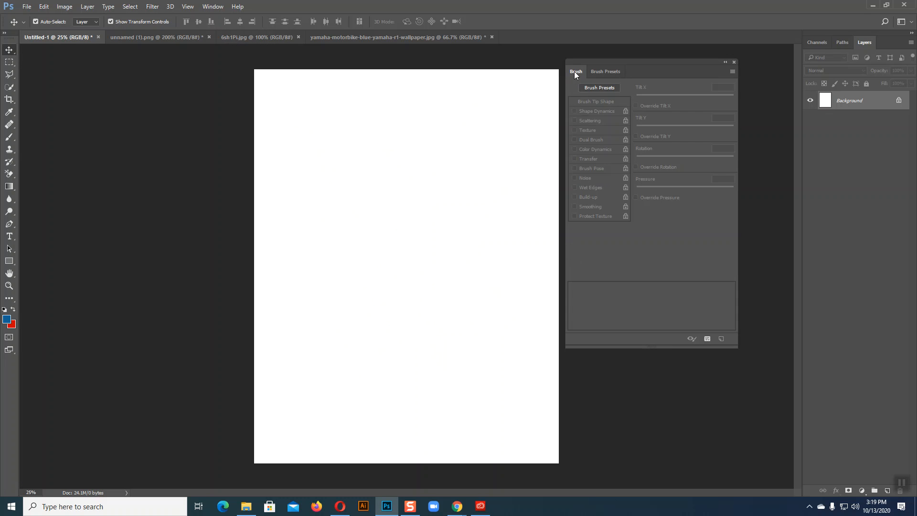
click(9, 139)
click(49, 22)
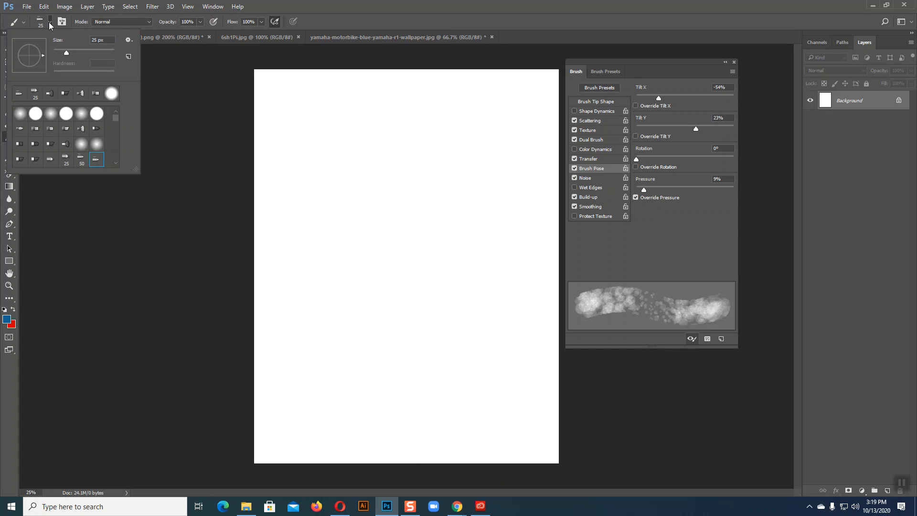
scroll(68, 135, down, 3)
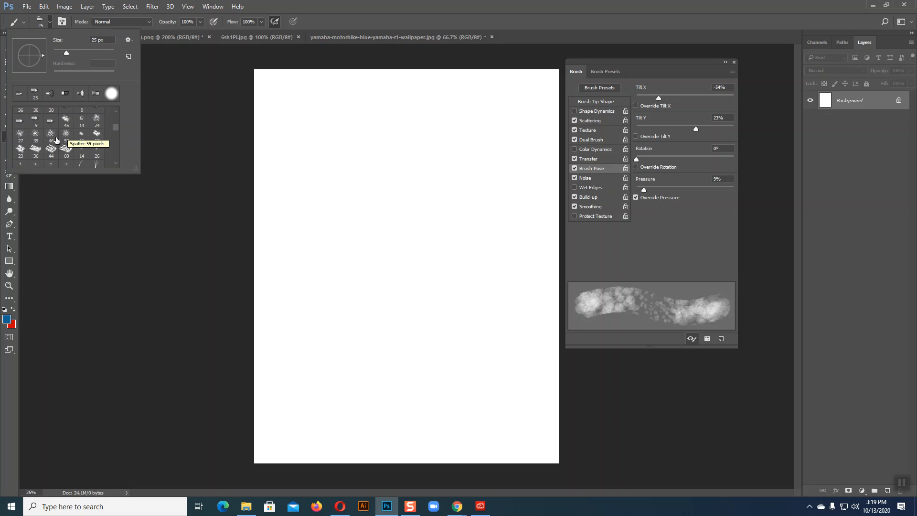
click(51, 135)
click(48, 22)
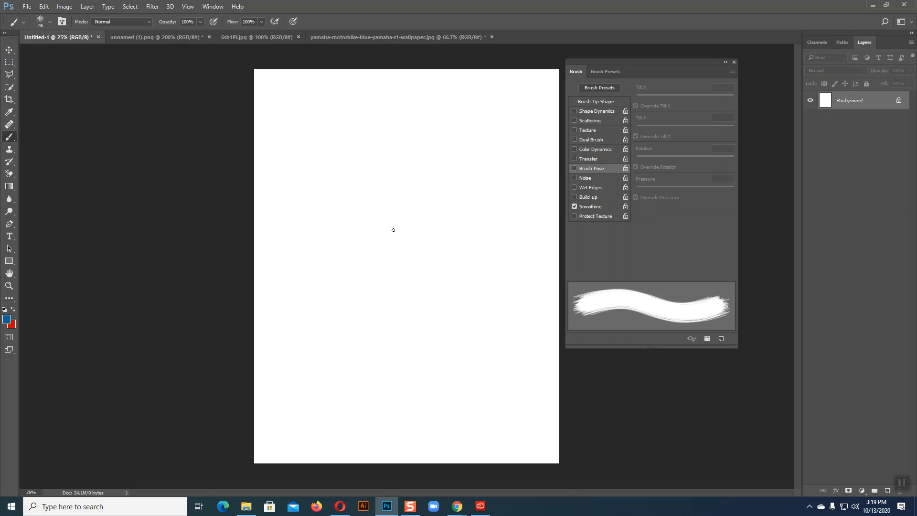
Enlarge the spatter brush to 1000 px and paint two wide blue strokes that cross over the canvas.
key(bracketright)
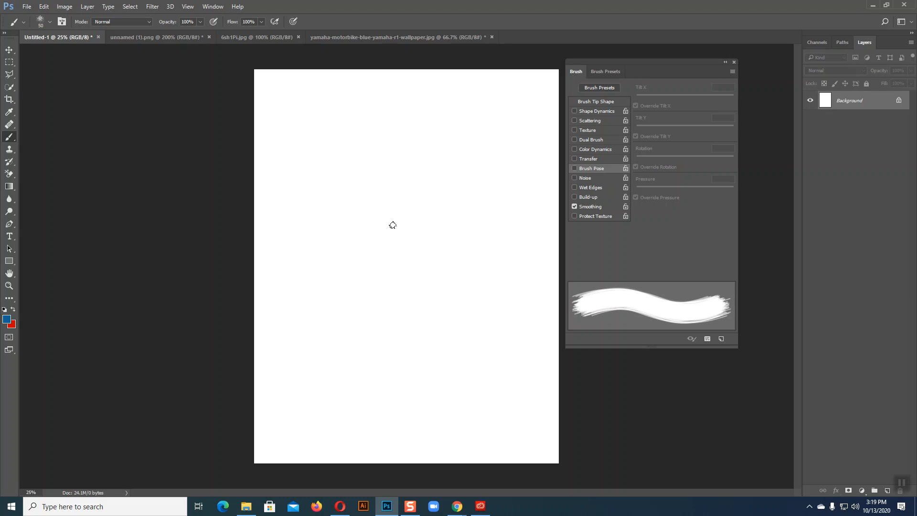
key(bracketright)
key(bracketright)
key(bracketright)
key(bracketright)
key(bracketright)
key(bracketright)
key(bracketright)
key(bracketright)
key(bracketright)
key(bracketright)
key(bracketright)
key(bracketright)
key(bracketright)
key(bracketright)
key(bracketright)
key(bracketright)
key(bracketright)
key(bracketright)
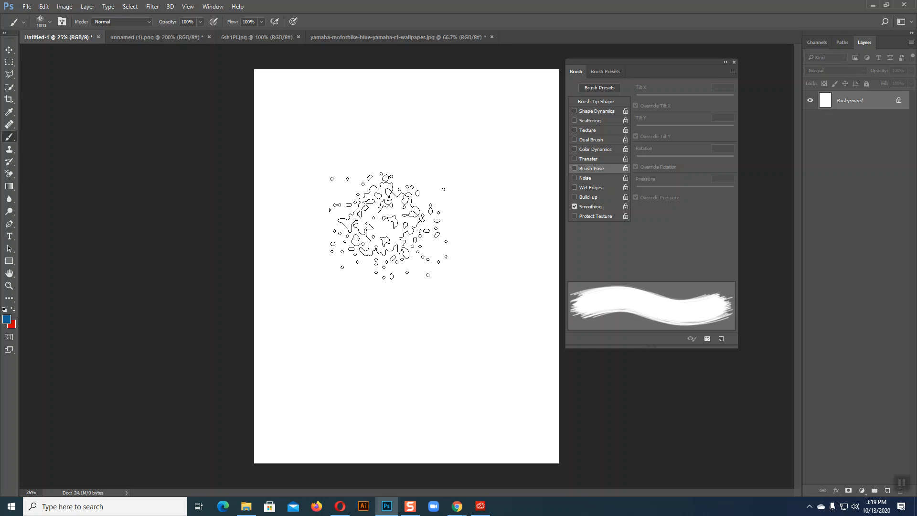
mouse_move(319, 293)
mouse_down()
mouse_move(487, 119)
mouse_move(563, 332)
mouse_move(675, 347)
mouse_up()
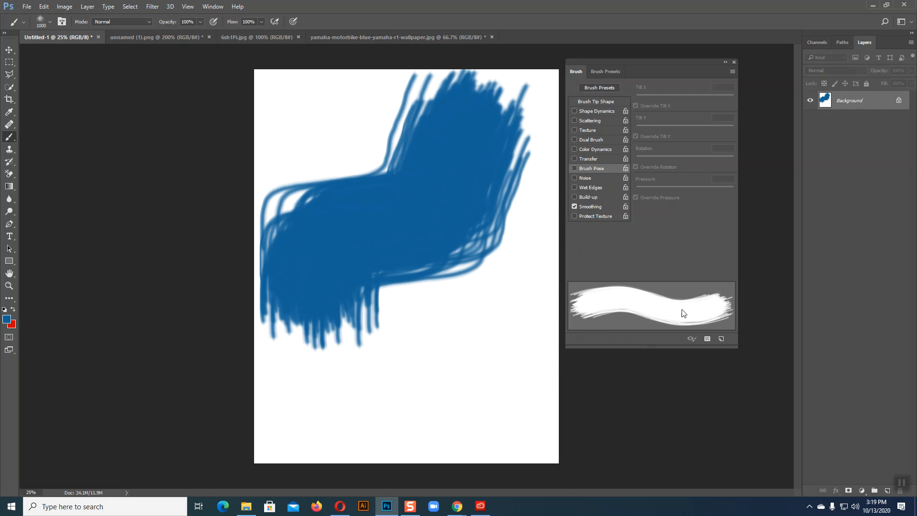
drag(330, 111, 509, 430)
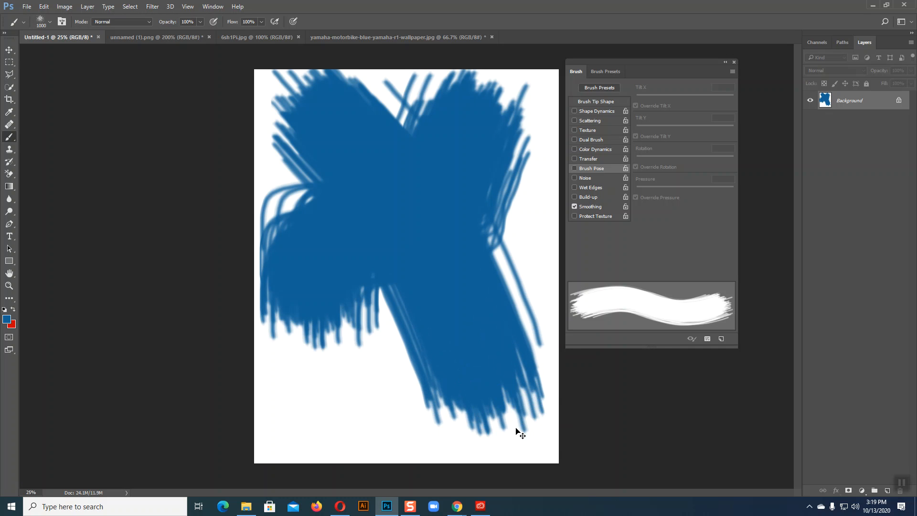
Undo the two wide blue spatter strokes and add a new empty layer above the Background.
key(ctrl+z)
key(ctrl+z)
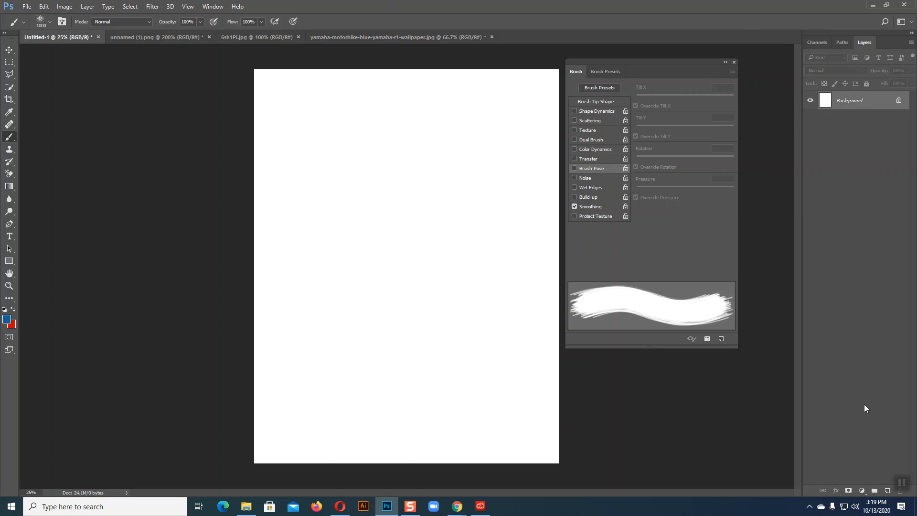
click(887, 490)
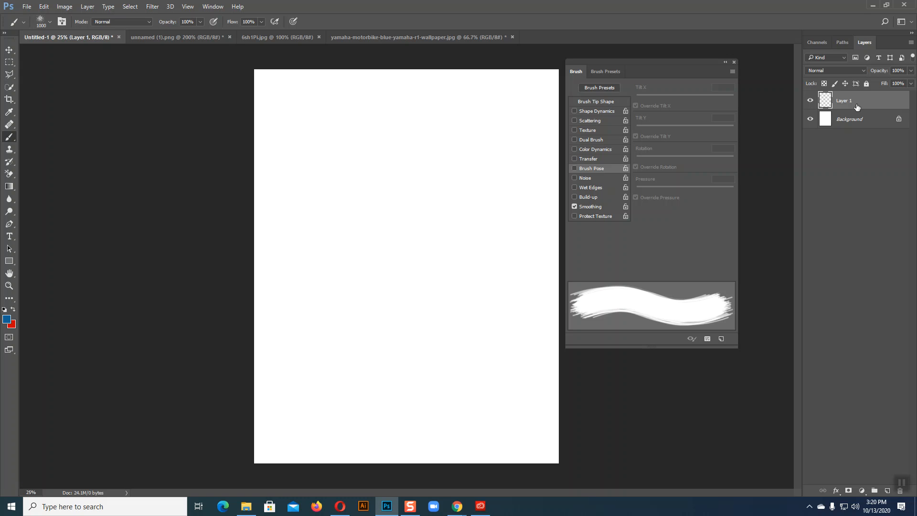
Choose a 2500 px paint-splatter tip from the brush presets for the Brush tool.
click(51, 21)
scroll(70, 137, down, 3)
scroll(70, 137, down, 2)
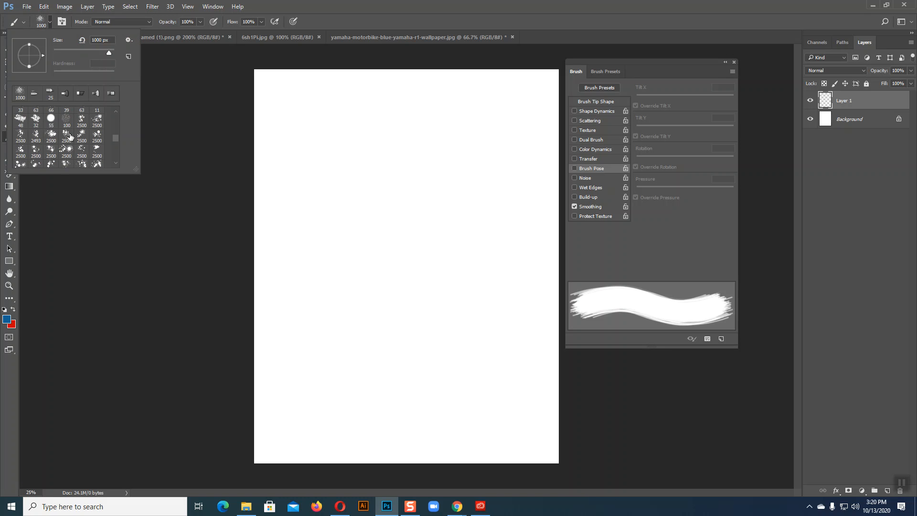
click(50, 135)
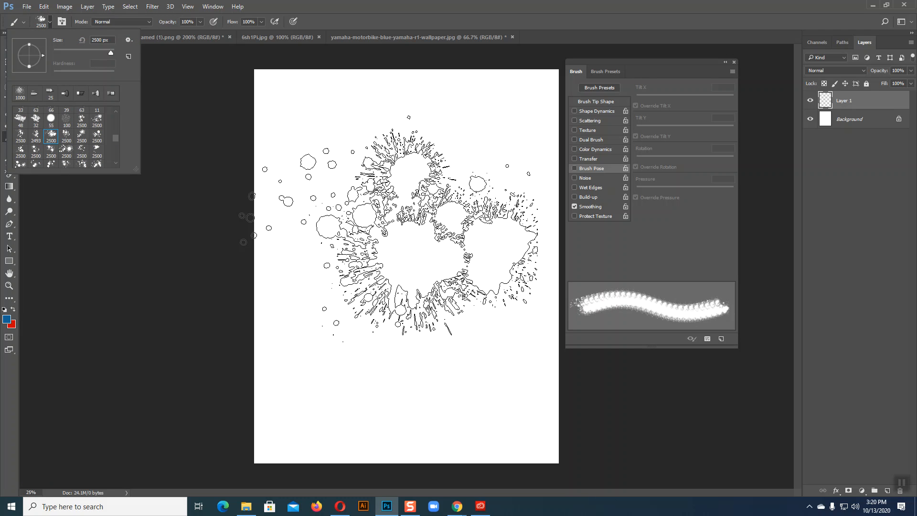
click(47, 21)
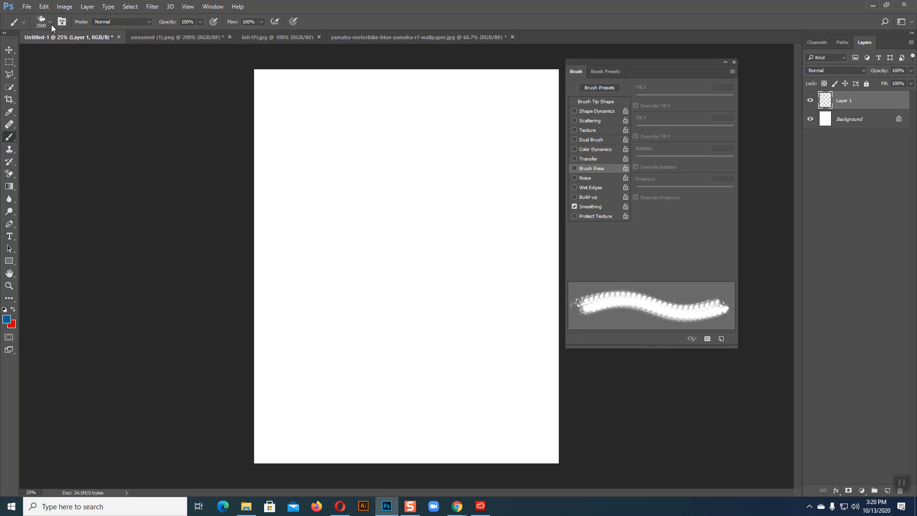
click(47, 21)
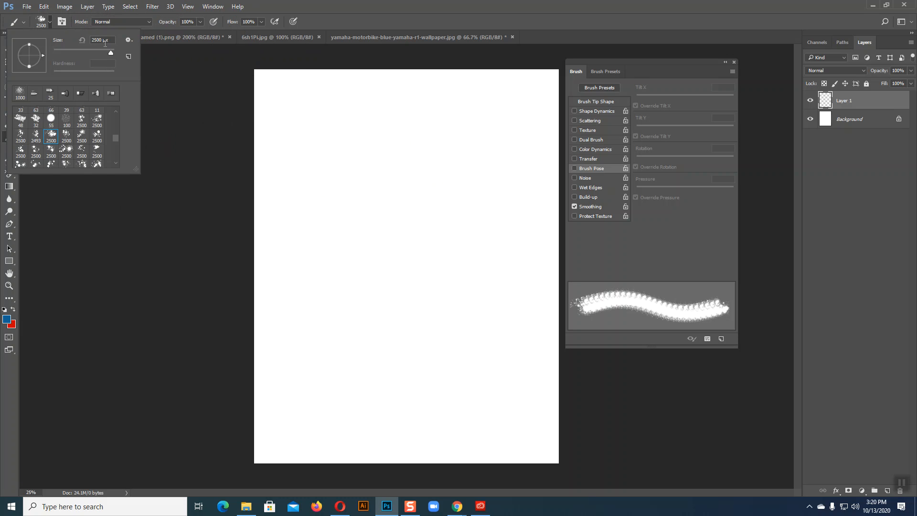
click(50, 20)
click(50, 20)
click(47, 21)
Reduce the splatter brush to 1900 px and stamp three overlapping blue splatters on Layer 1.
key(bracketleft)
key(bracketleft)
key(bracketleft)
key(bracketleft)
key(bracketleft)
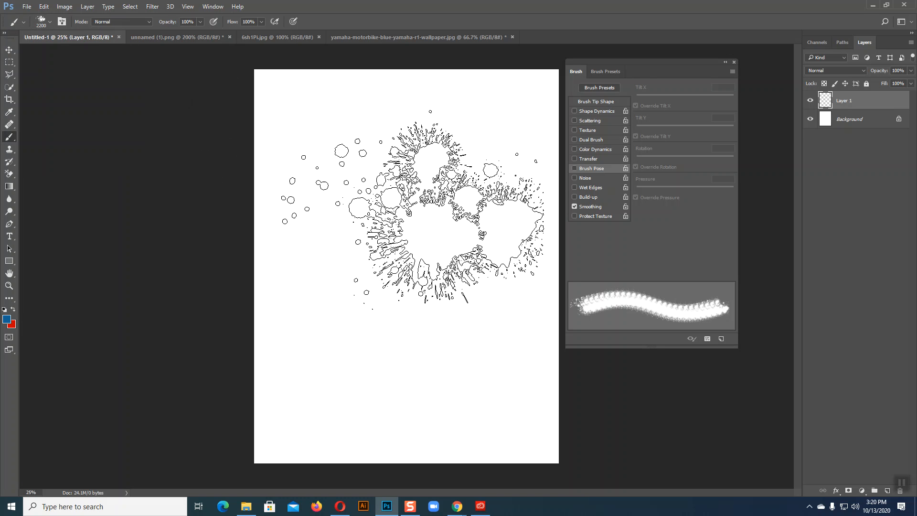
key(bracketleft)
click(392, 208)
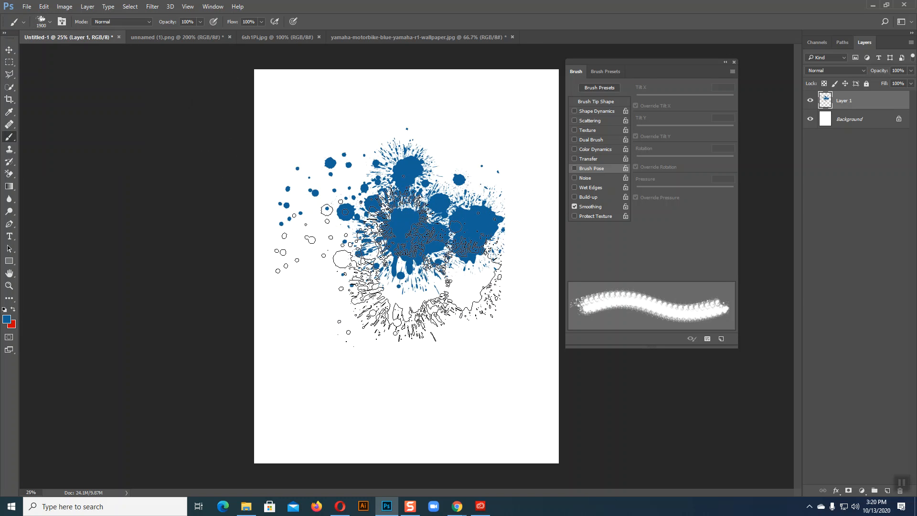
click(388, 254)
click(423, 199)
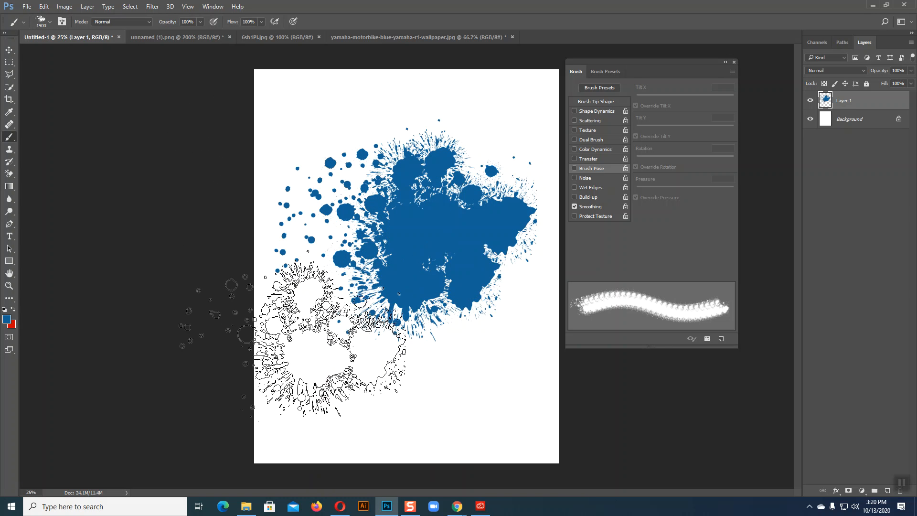
Scale the splatter artwork up slightly with the Move tool's transform controls and delete Layer 1.
click(9, 50)
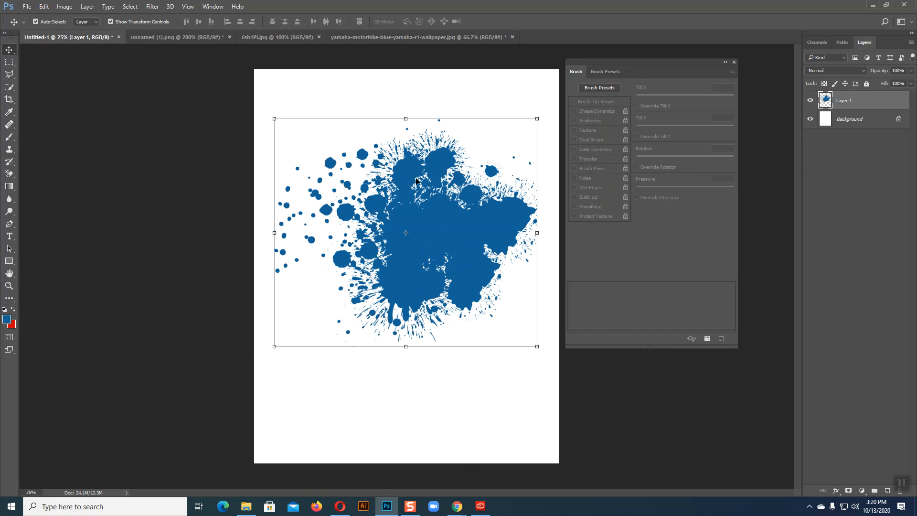
drag(537, 118, 516, 129)
drag(440, 219, 475, 197)
key(Return)
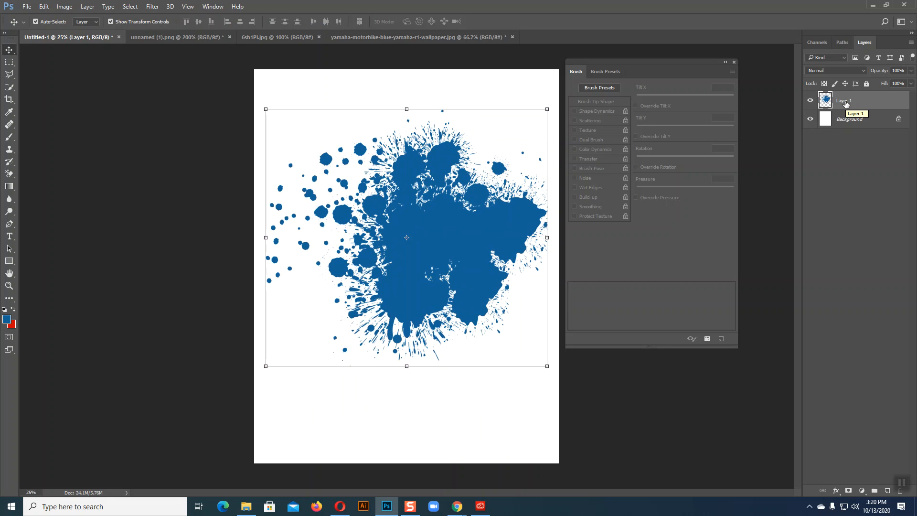
key(Delete)
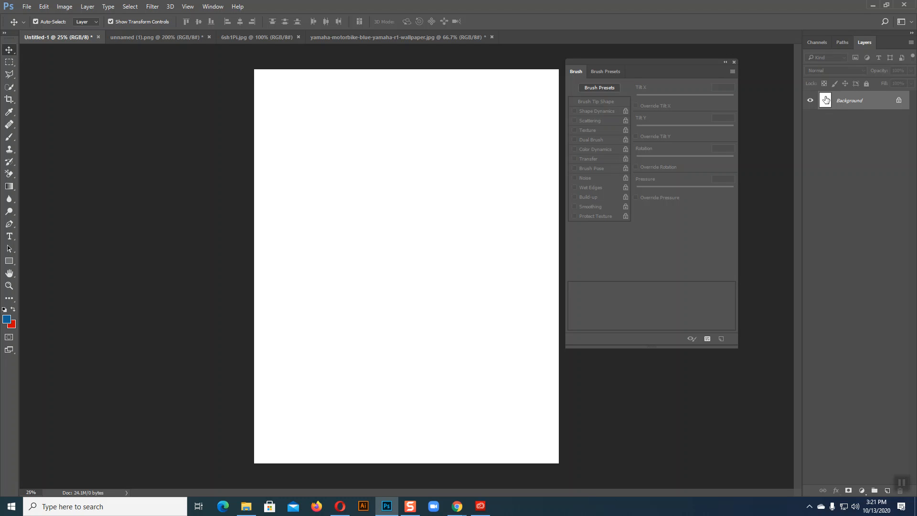
Stamp a single blue splatter directly on the Background layer with the Brush tool and undo it.
click(9, 137)
click(406, 245)
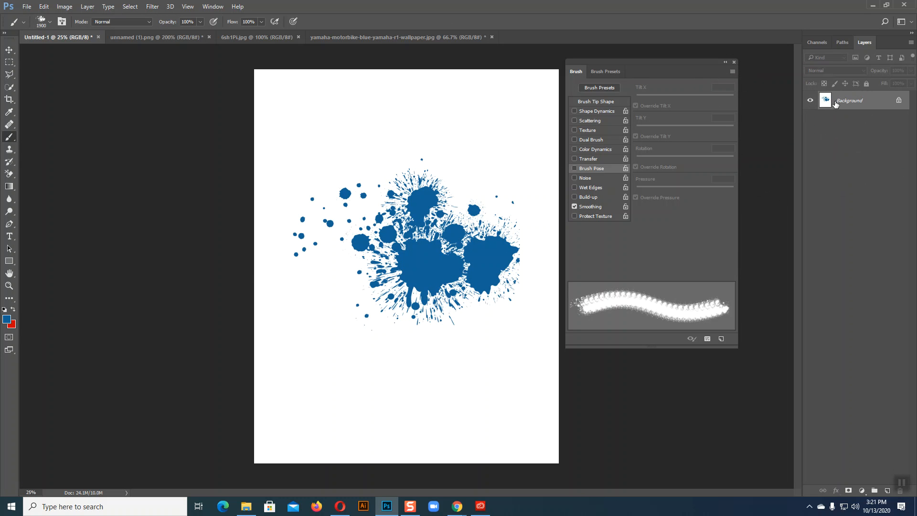
key(ctrl+z)
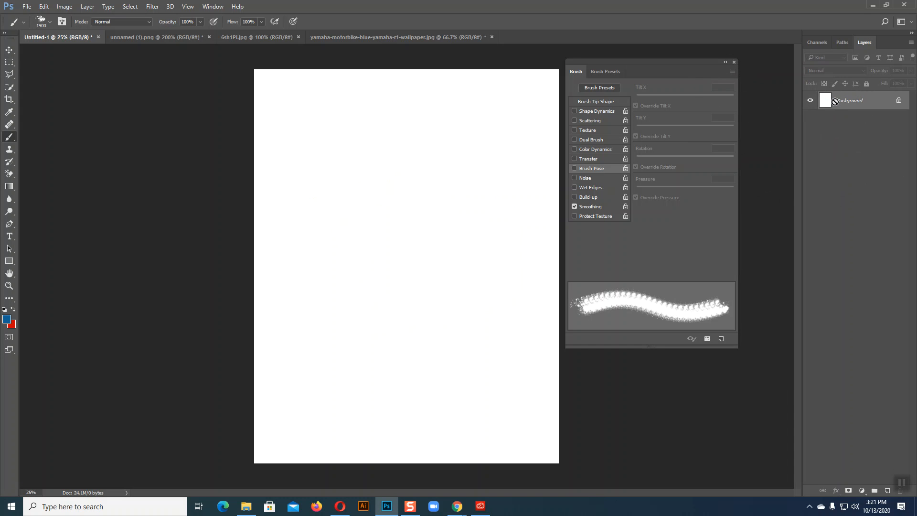
Stamp one blue splatter on a new layer and remove that layer with the Move tool active.
click(887, 492)
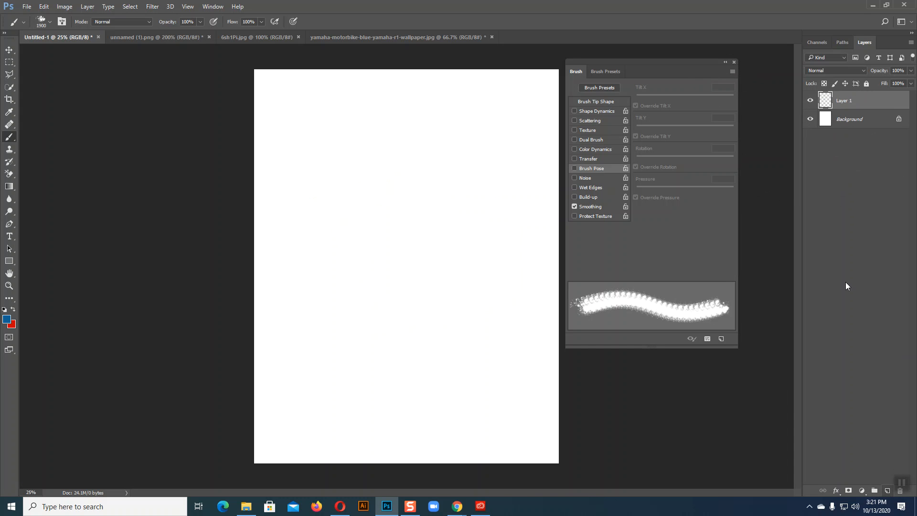
click(394, 222)
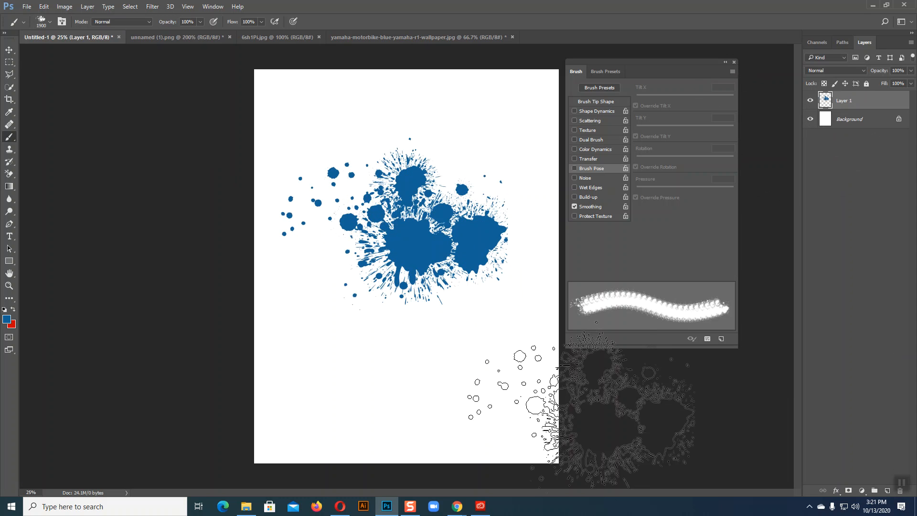
click(13, 50)
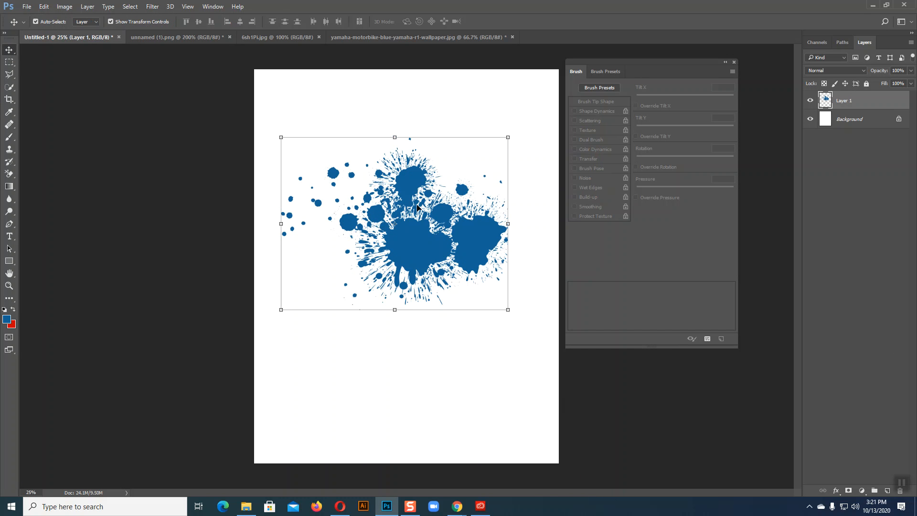
key(Delete)
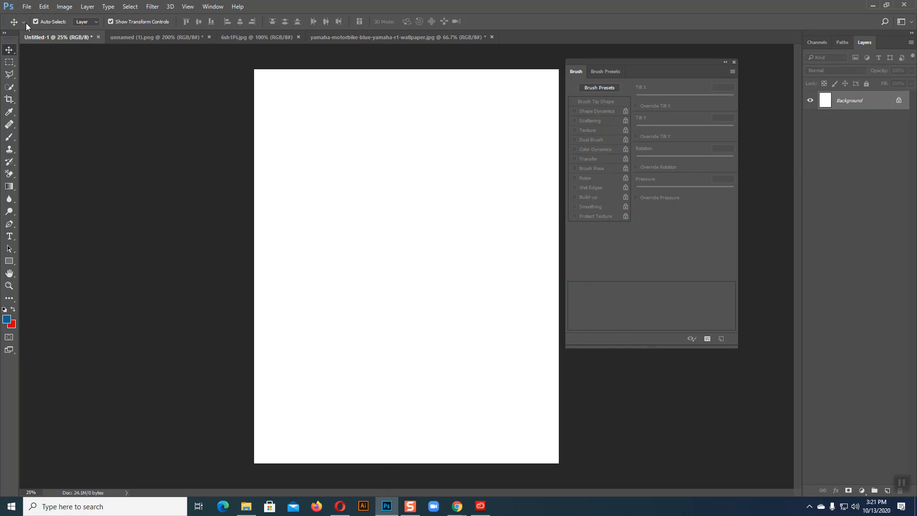
click(9, 140)
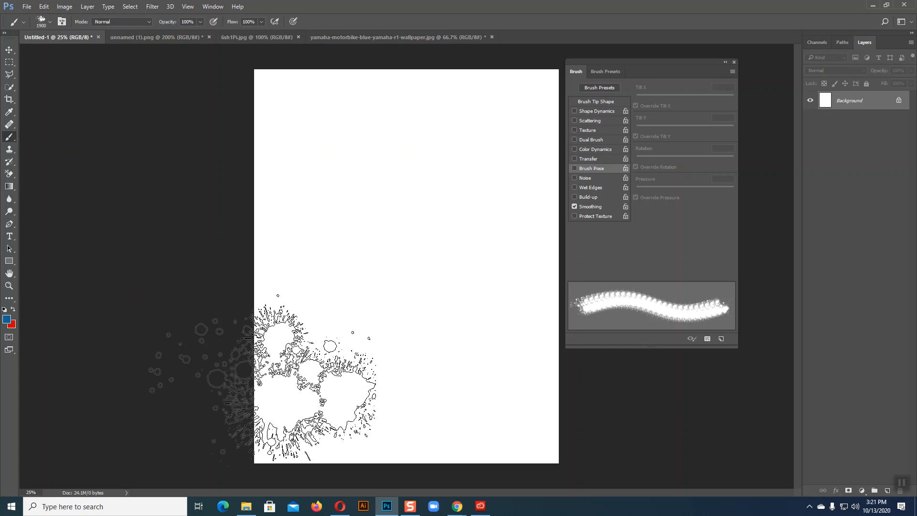
click(8, 48)
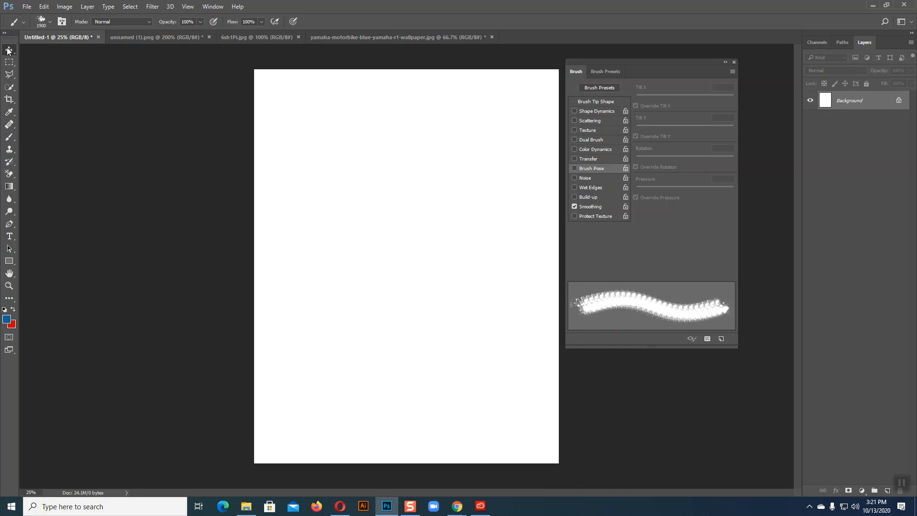
Switch to Chrome and search Google for "photoshop brush free" in a new tab.
mouse_move(458, 506)
click(438, 485)
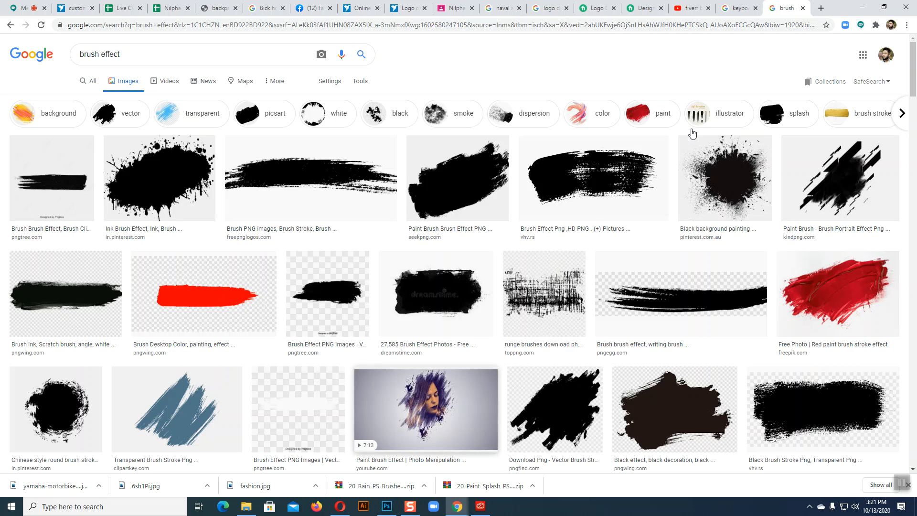
click(824, 8)
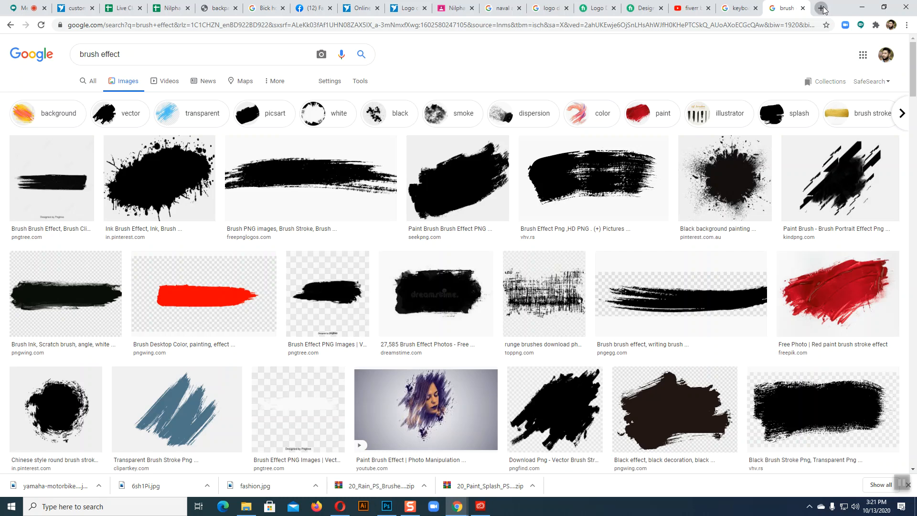
click(407, 201)
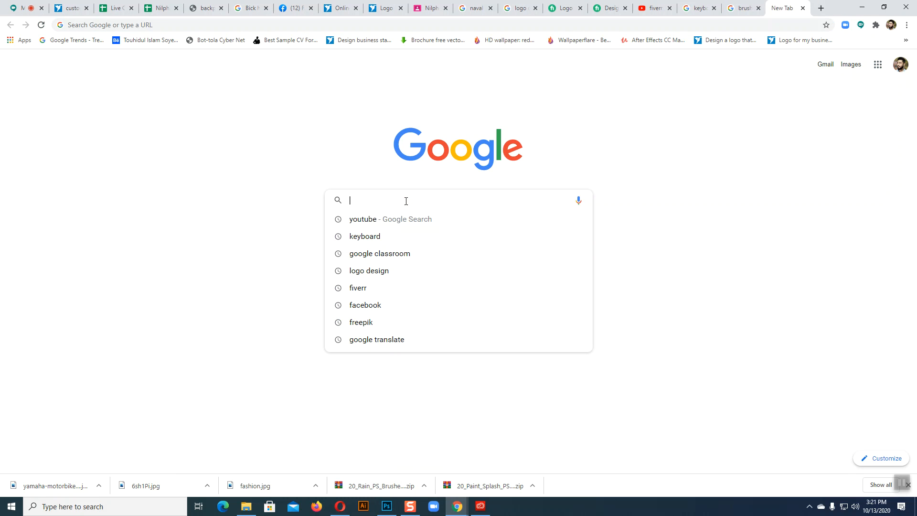
text(Photo)
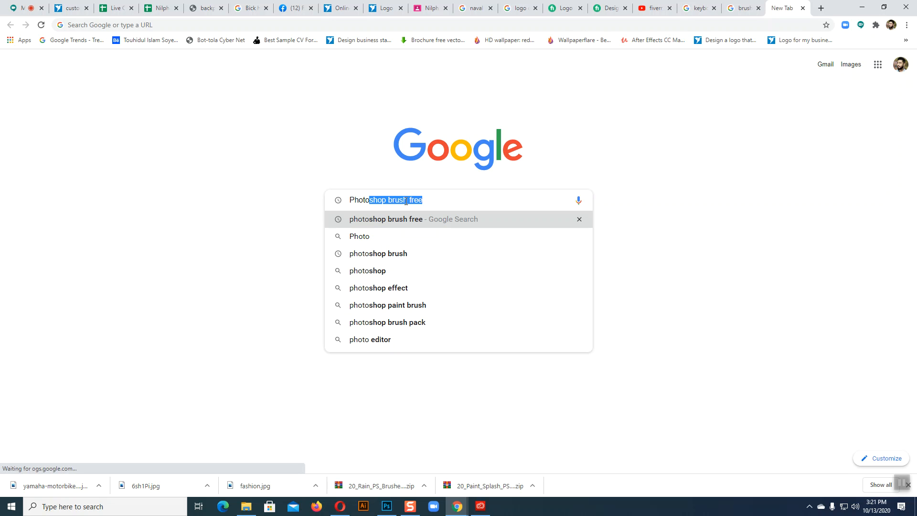
click(392, 227)
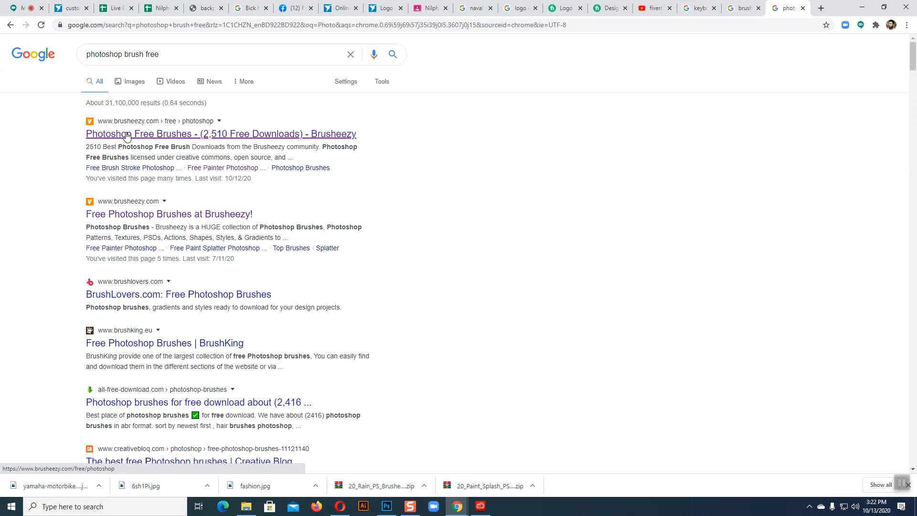
Open the first two Brusheezy results in new tabs and show the Photoshop Free Brushes page.
middle_click(126, 137)
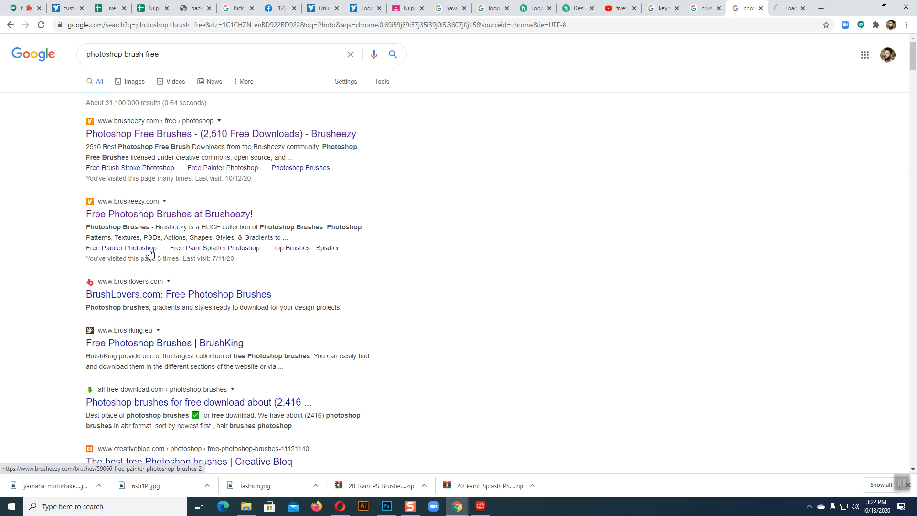
middle_click(152, 215)
click(790, 8)
click(752, 6)
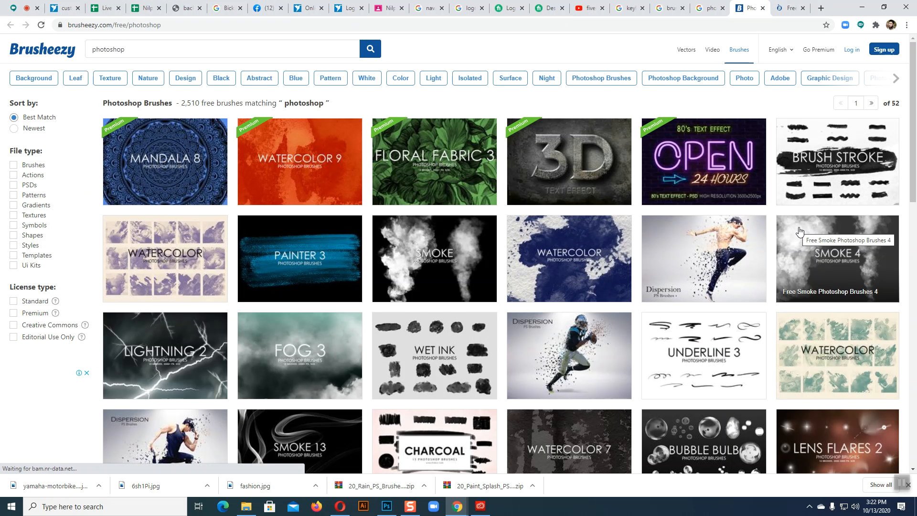
Browse the first and second pages of Brusheezy's Photoshop brush packs.
scroll(799, 232, down, 4)
scroll(868, 202, down, 2)
scroll(868, 201, down, 5)
scroll(399, 263, up, 4)
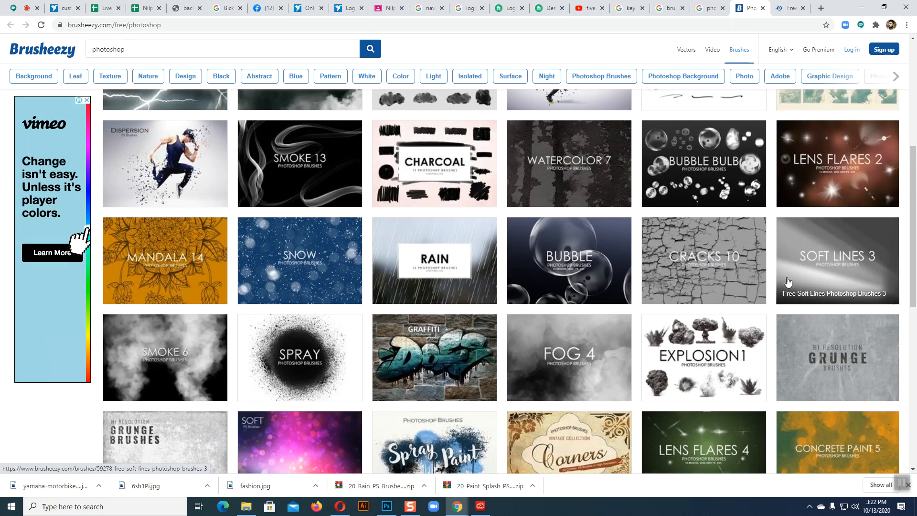
scroll(473, 290, down, 9)
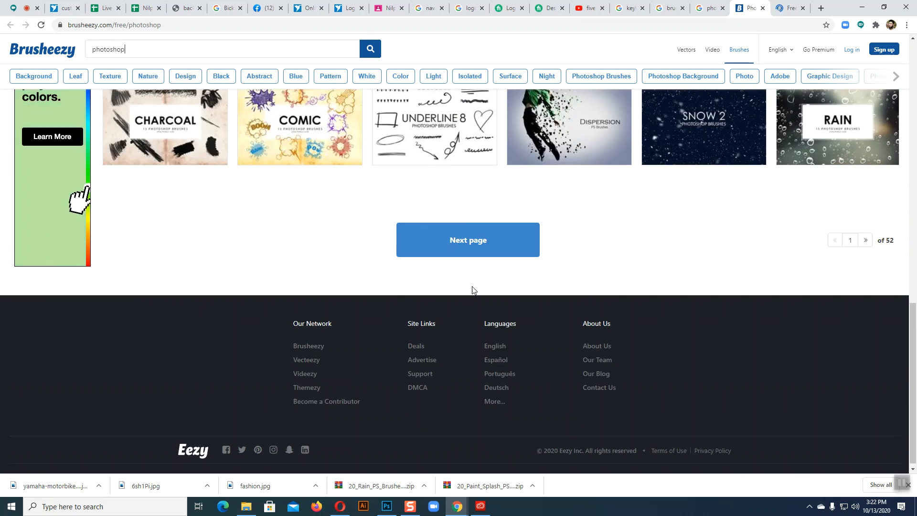
click(463, 241)
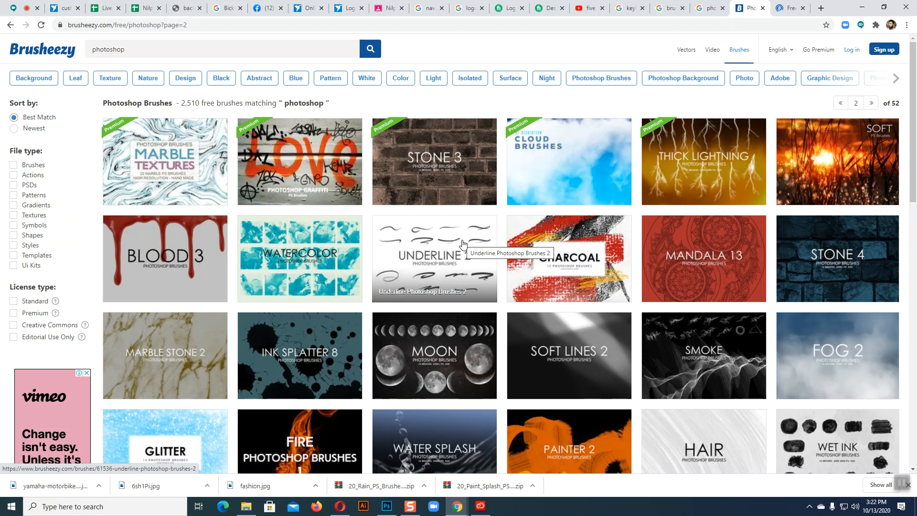
scroll(463, 244, down, 3)
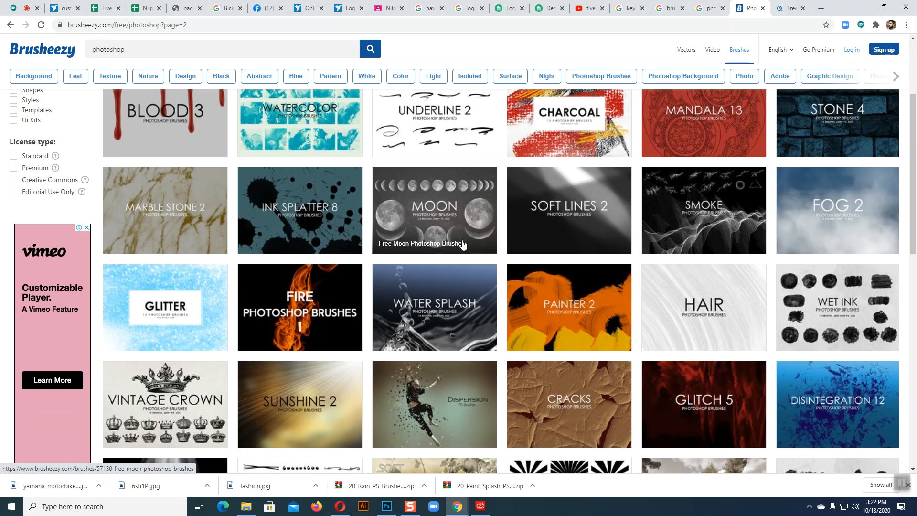
scroll(463, 244, down, 3)
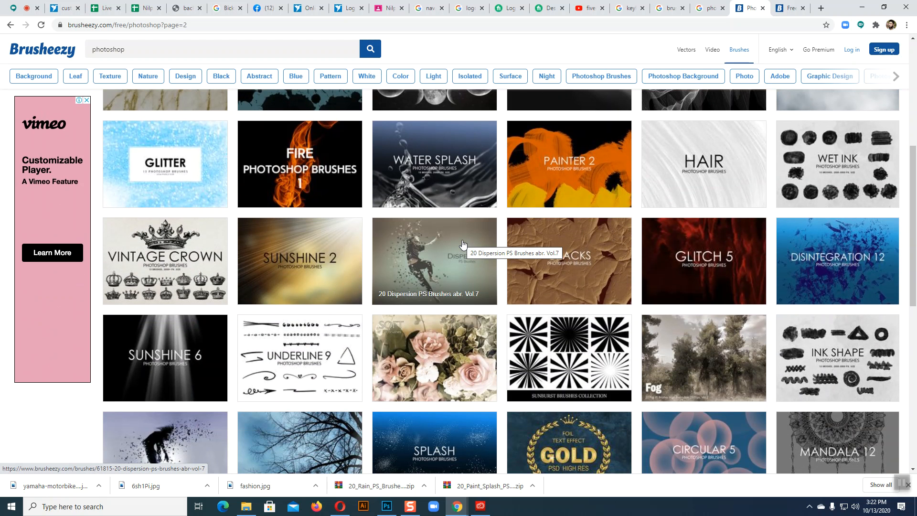
scroll(463, 244, down, 3)
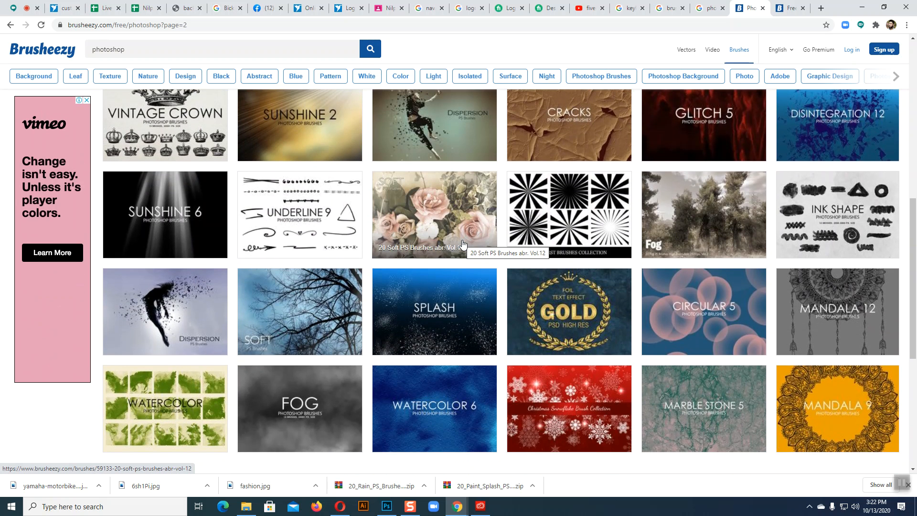
Open the Free Sunshine Photoshop Brushes 6 page and look through its related brush packs.
click(182, 203)
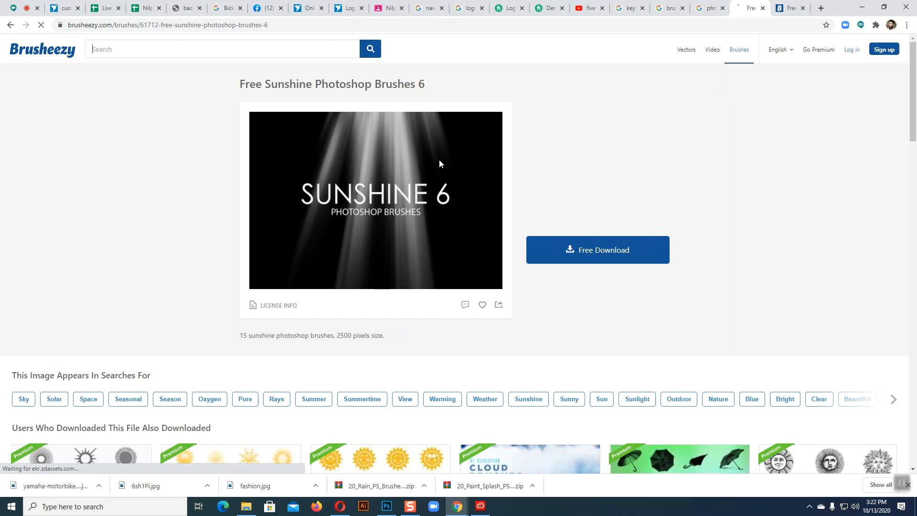
scroll(680, 210, down, 5)
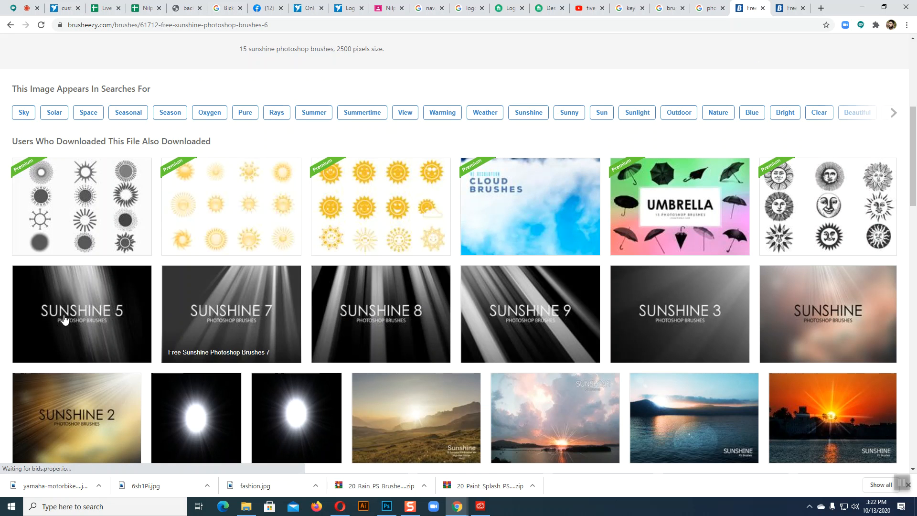
Look through the remaining packs other users downloaded alongside Free Sunshine Photoshop Brushes 6, including lens flare, weather and water ripple sets.
scroll(625, 277, down, 4)
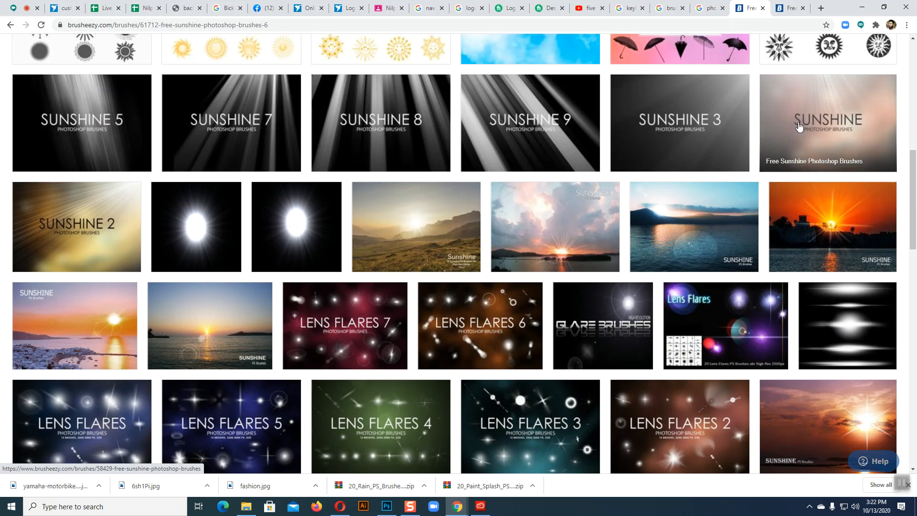
scroll(483, 305, down, 2)
scroll(329, 306, down, 9)
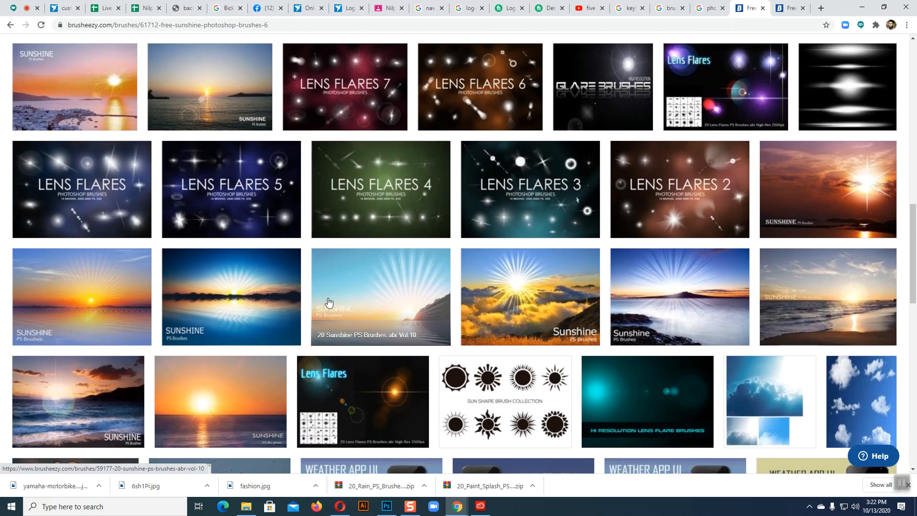
scroll(329, 303, down, 7)
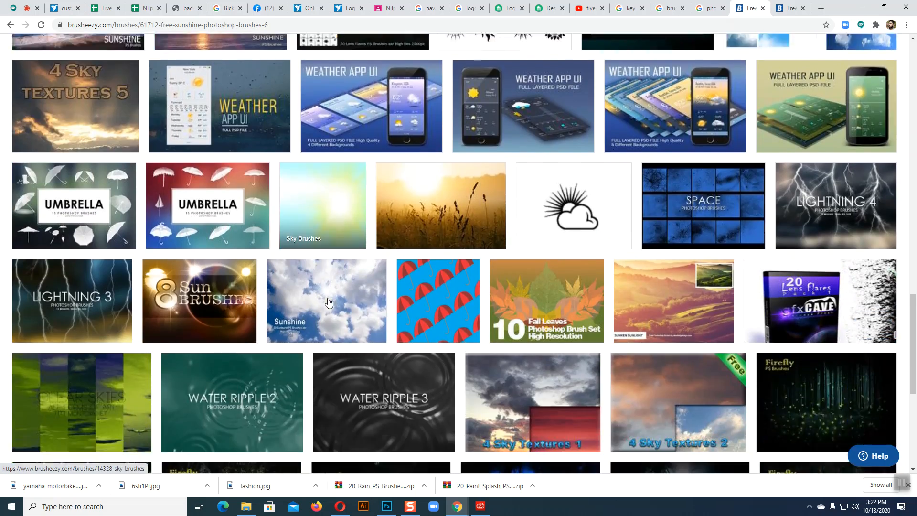
scroll(329, 301, up, 1)
scroll(329, 301, up, 20)
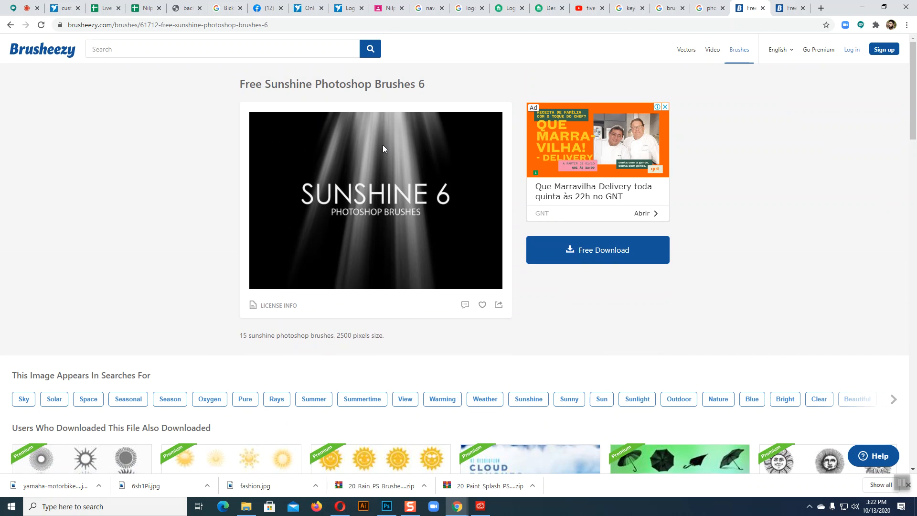
Start the free download of the Free Sunshine Photoshop Brushes 6 pack, going through the site's account form.
click(592, 257)
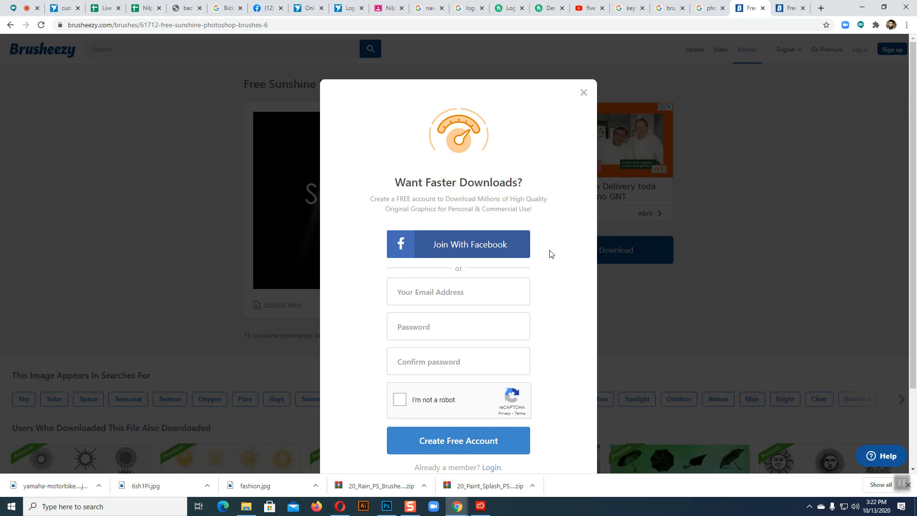
scroll(550, 253, down, 2)
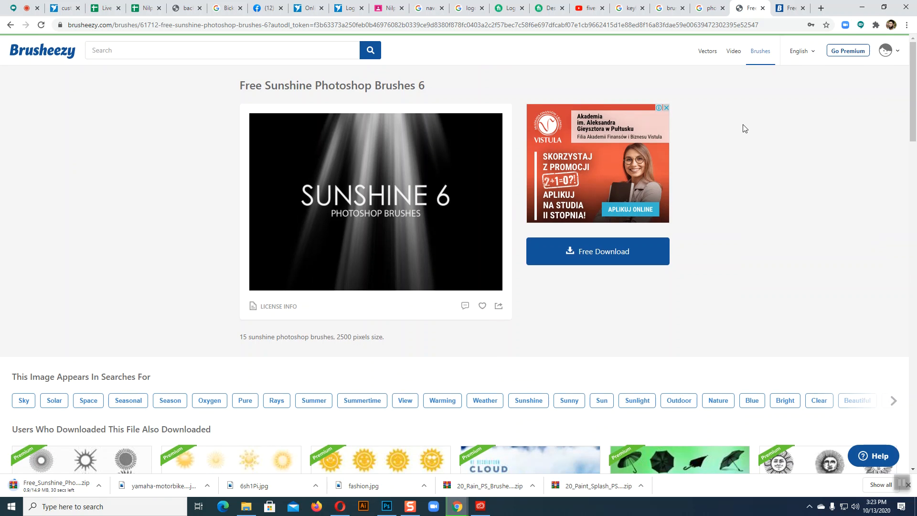
scroll(762, 287, down, 2)
scroll(762, 287, up, 2)
Open the Sky brush results from the pack's related searches and save the Brusheezy login in the browser.
scroll(763, 288, down, 5)
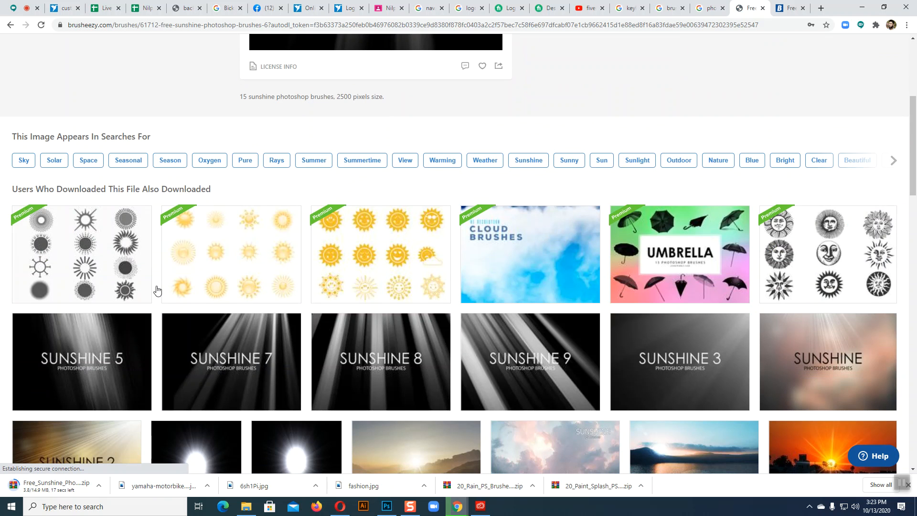
click(23, 161)
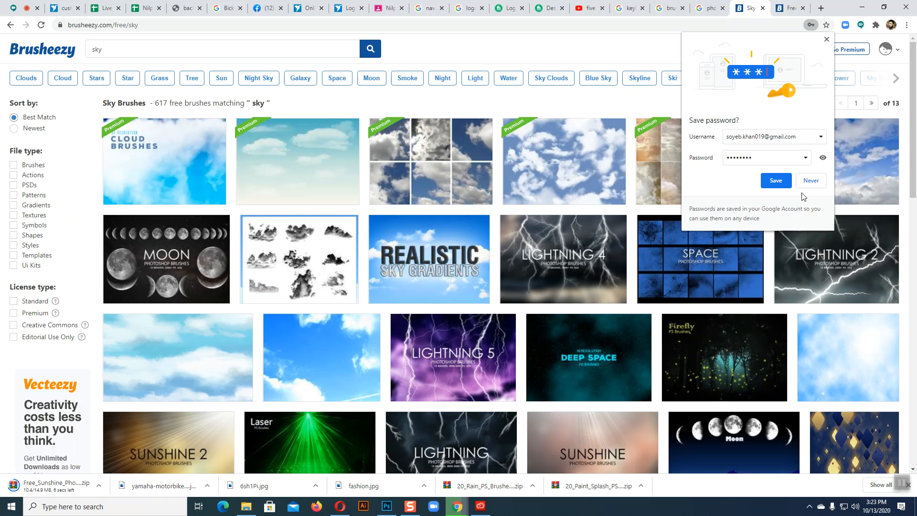
click(775, 180)
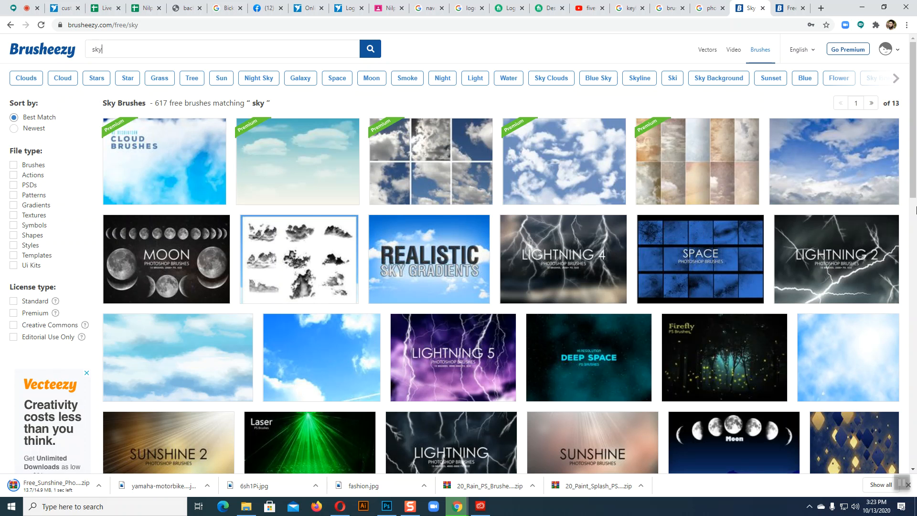
Browse the first page of Brusheezy's sky brush results down to its end and return to its beginning.
scroll(836, 211, down, 2)
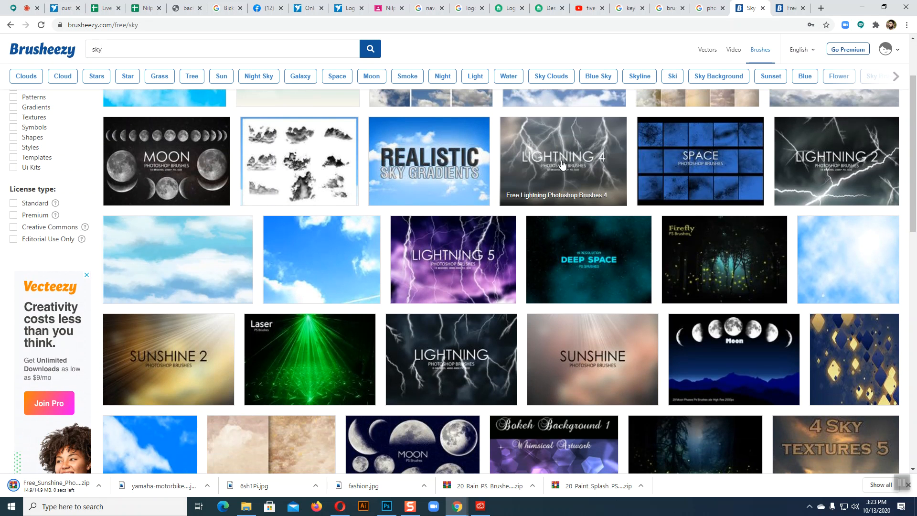
scroll(351, 303, down, 1)
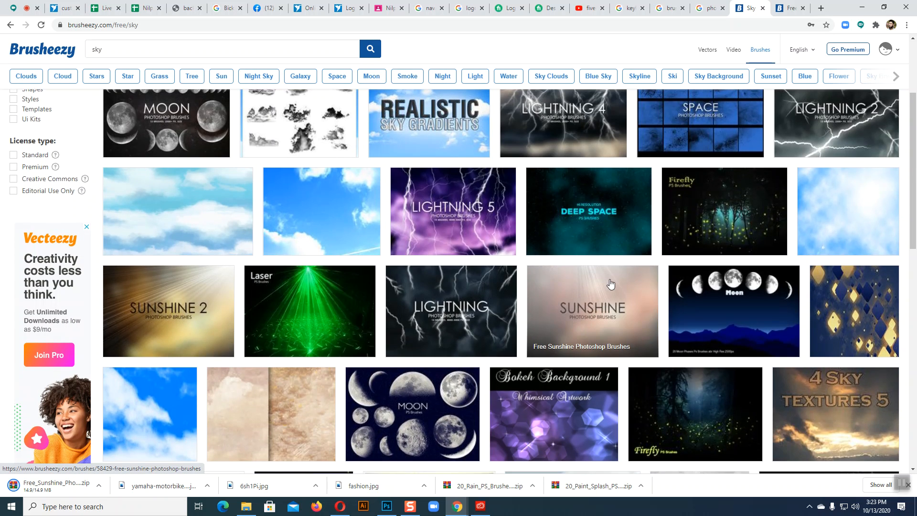
scroll(609, 285, down, 6)
scroll(610, 284, down, 5)
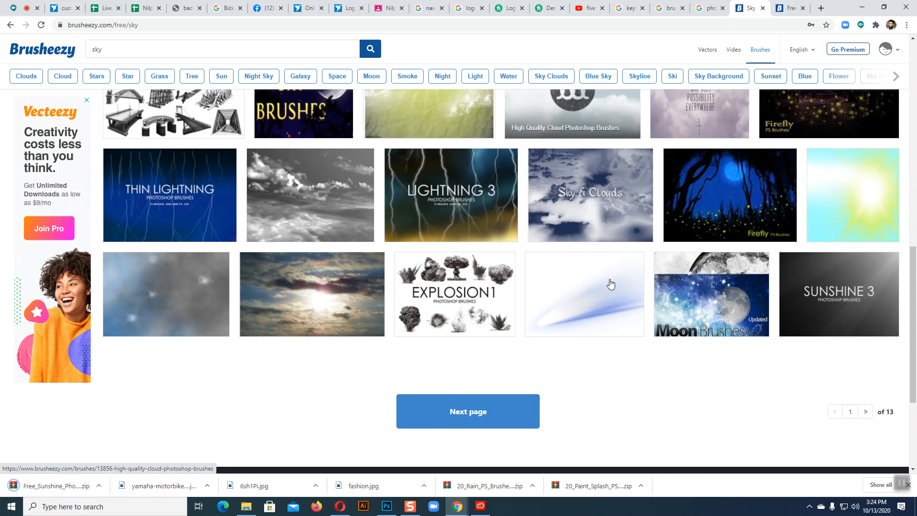
scroll(610, 284, up, 15)
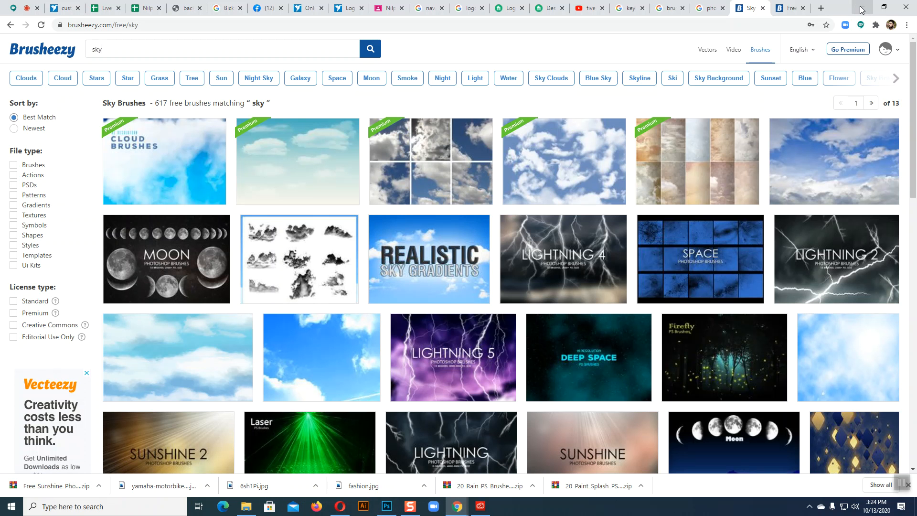
Minimize the Chrome window and the Opera window behind it.
click(862, 10)
click(873, 7)
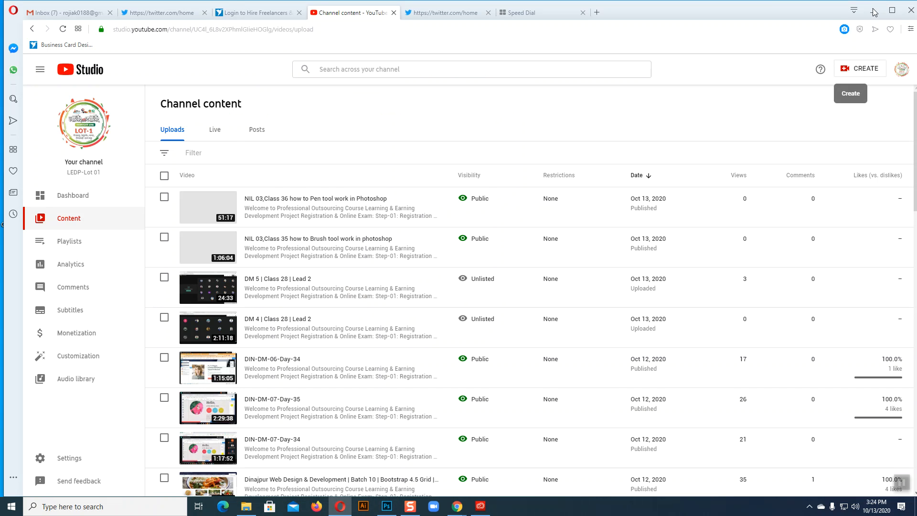
Extract the Free_Sunshine_Photoshop_Brushes_6 archive in the Downloads folder.
click(873, 8)
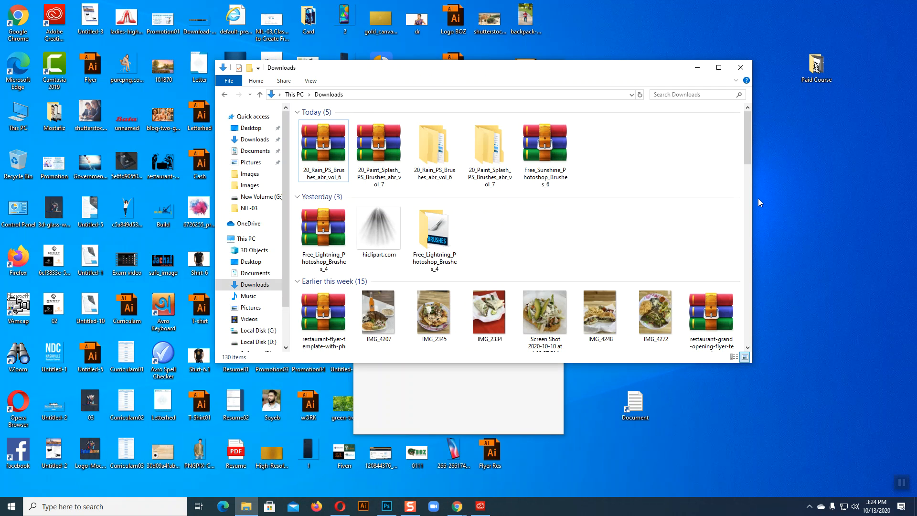
click(327, 155)
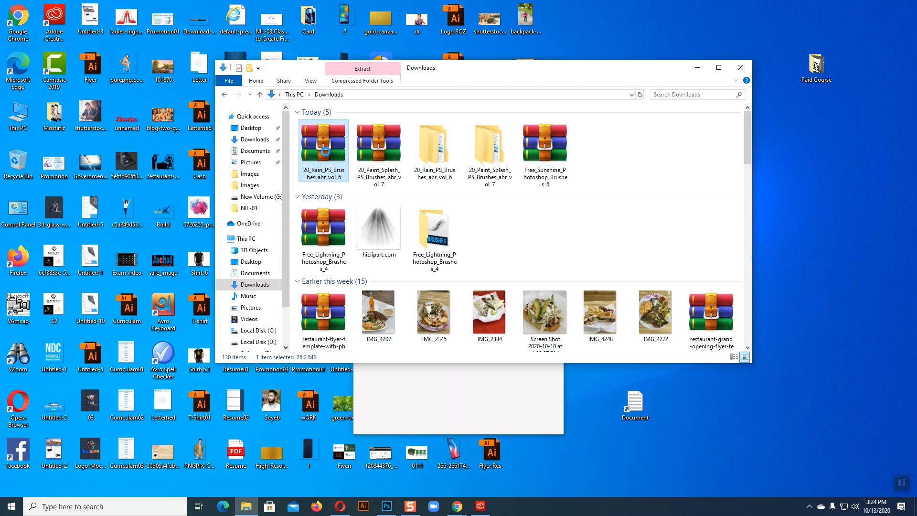
right_click(325, 151)
click(570, 236)
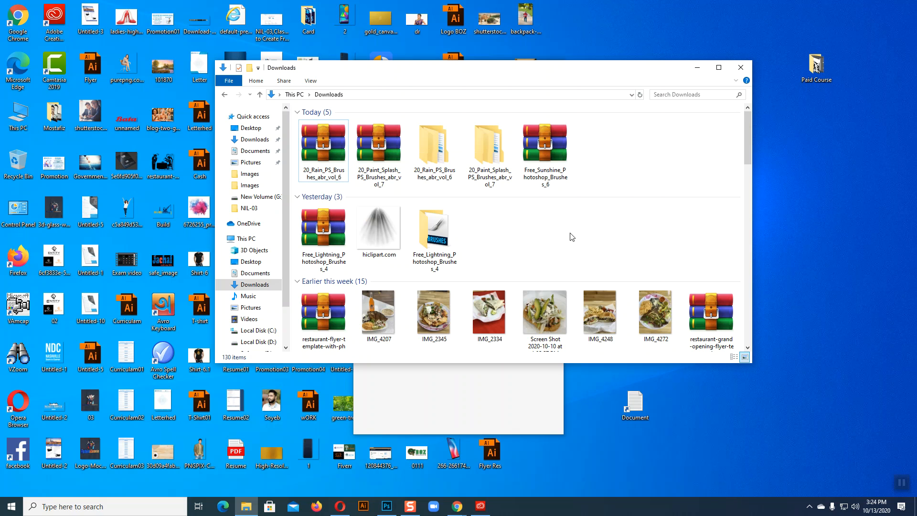
right_click(549, 144)
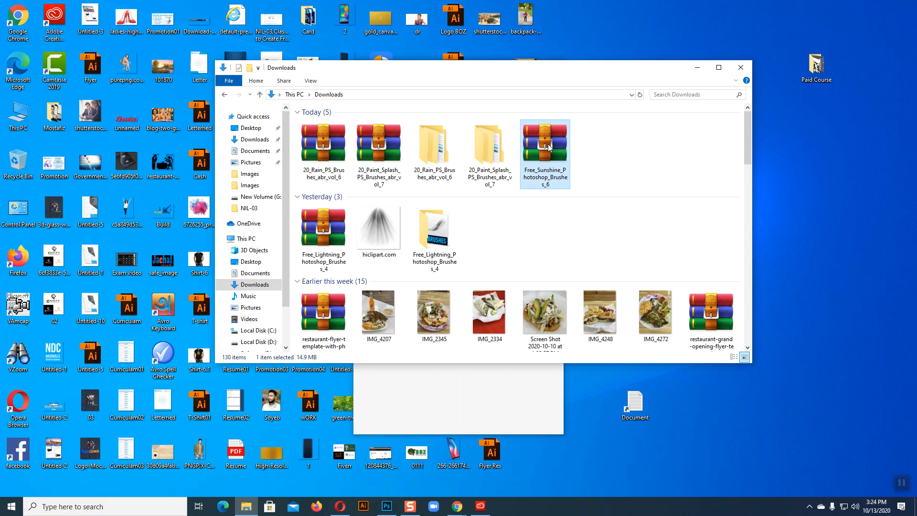
click(593, 207)
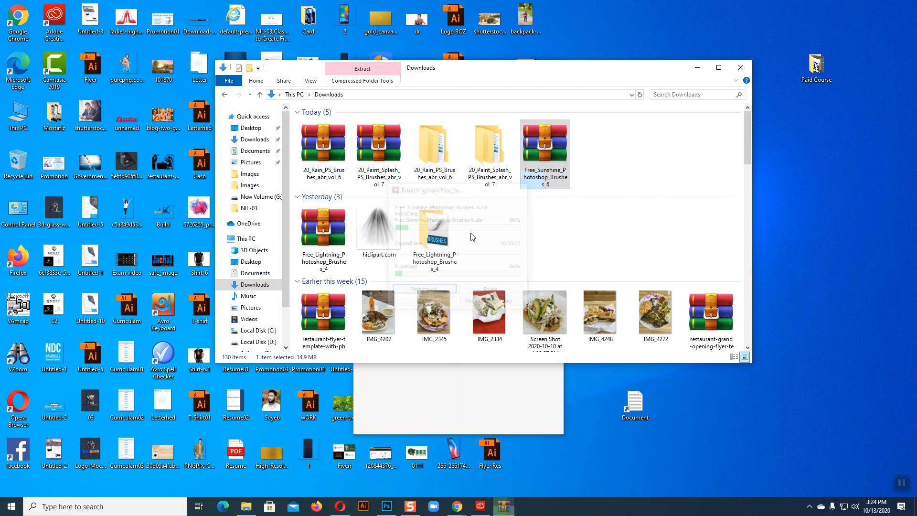
Open the extracted Free_Sunshine_Photoshop_Brushes_6 folder and open its ABR brush file in Photoshop.
double_click(611, 157)
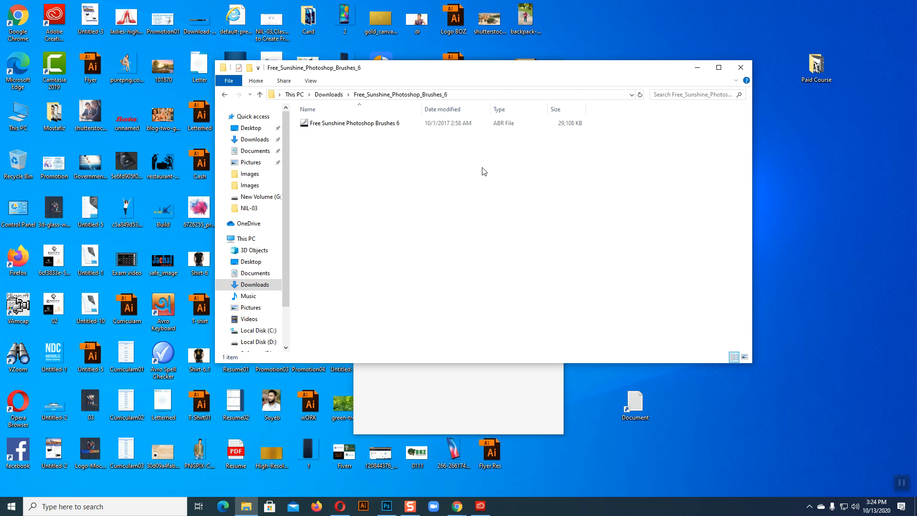
click(344, 126)
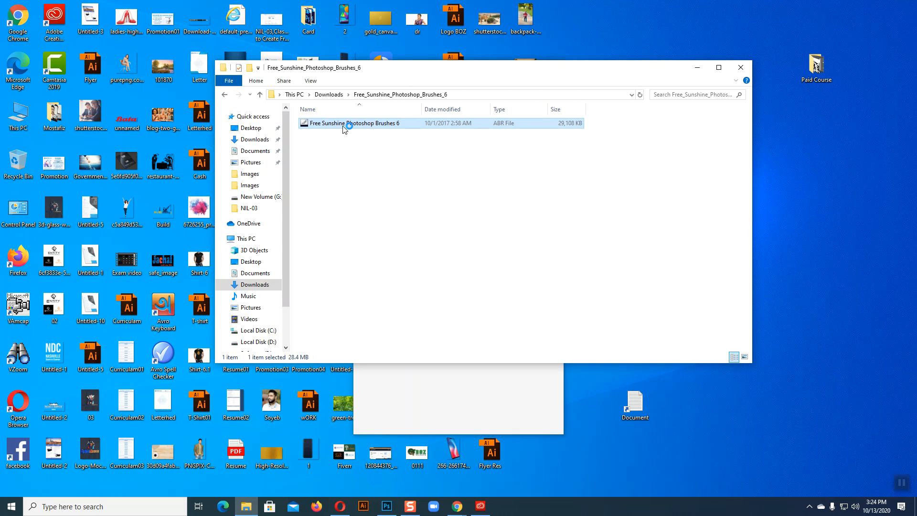
double_click(343, 126)
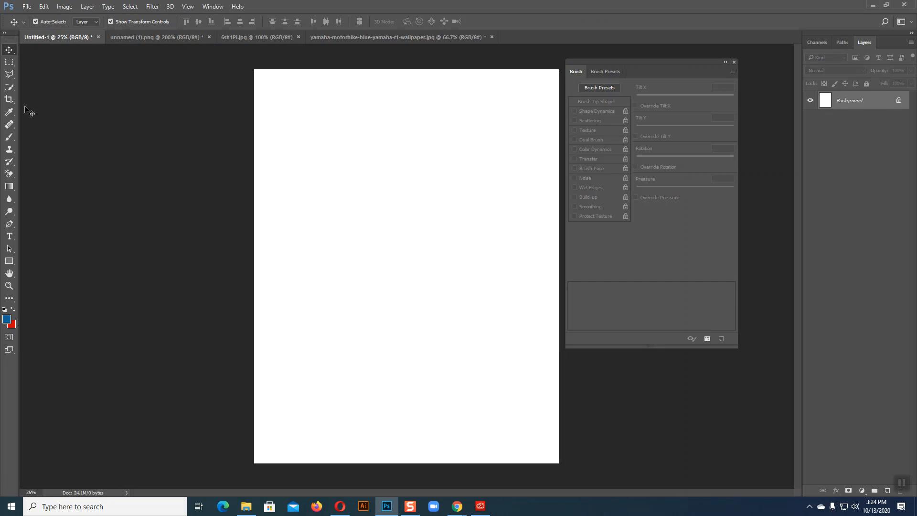
Load the Free Sunshine Photoshop Brushes 6 file from Downloads into the Brush tool's presets.
click(9, 136)
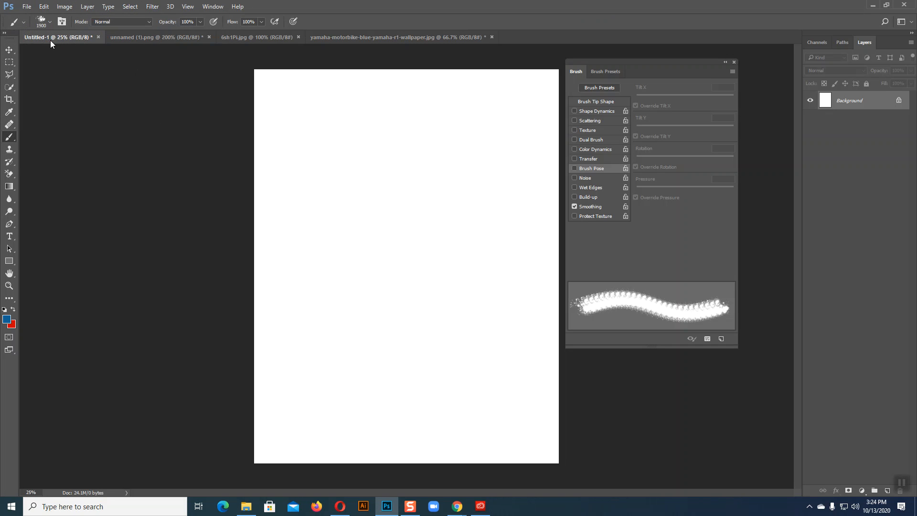
click(62, 23)
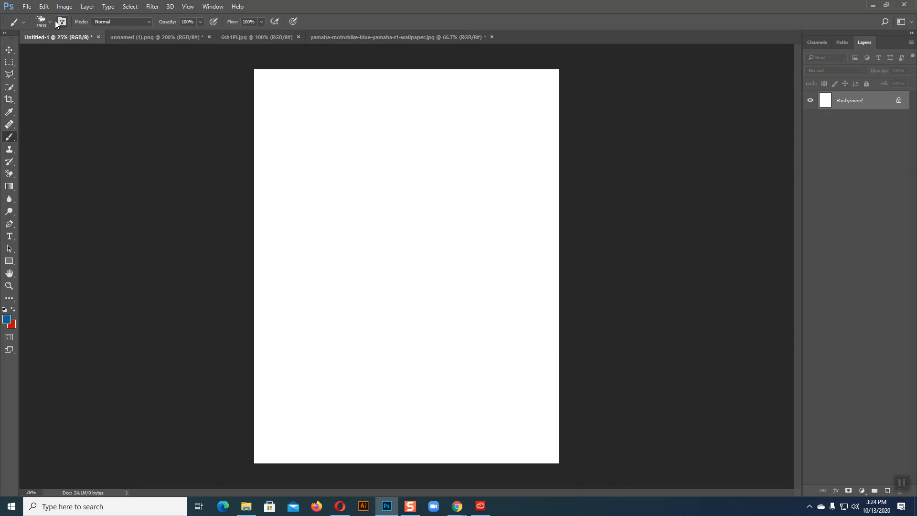
click(50, 22)
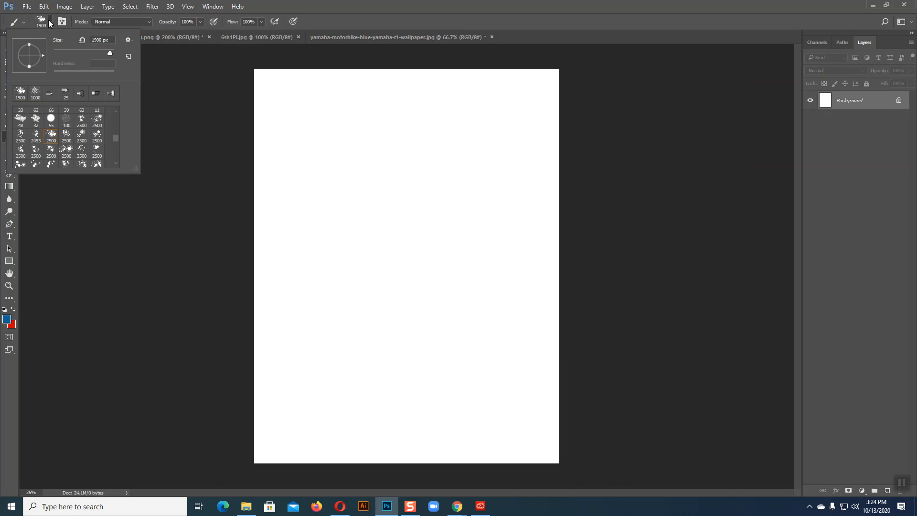
click(128, 41)
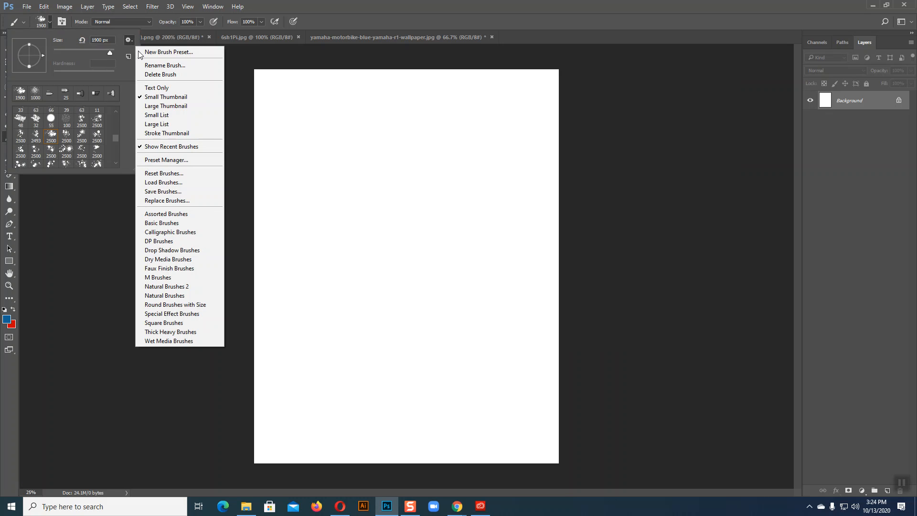
click(161, 183)
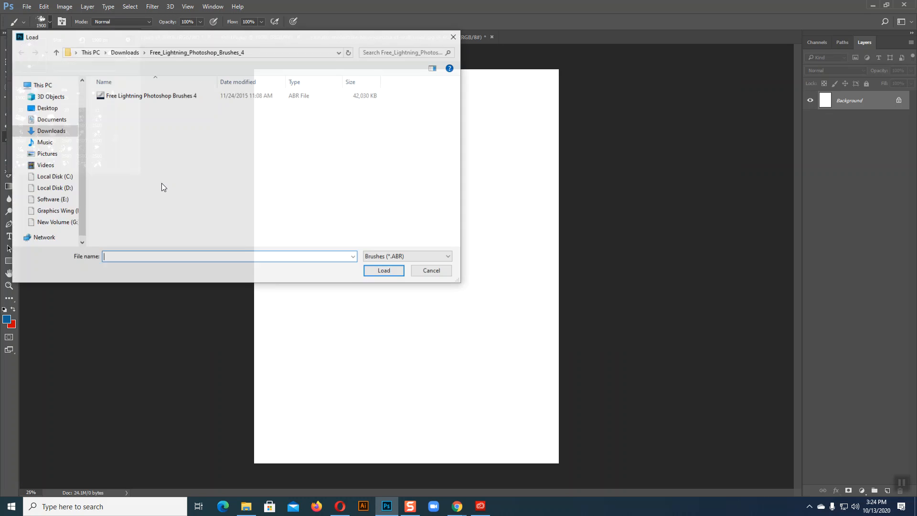
click(56, 52)
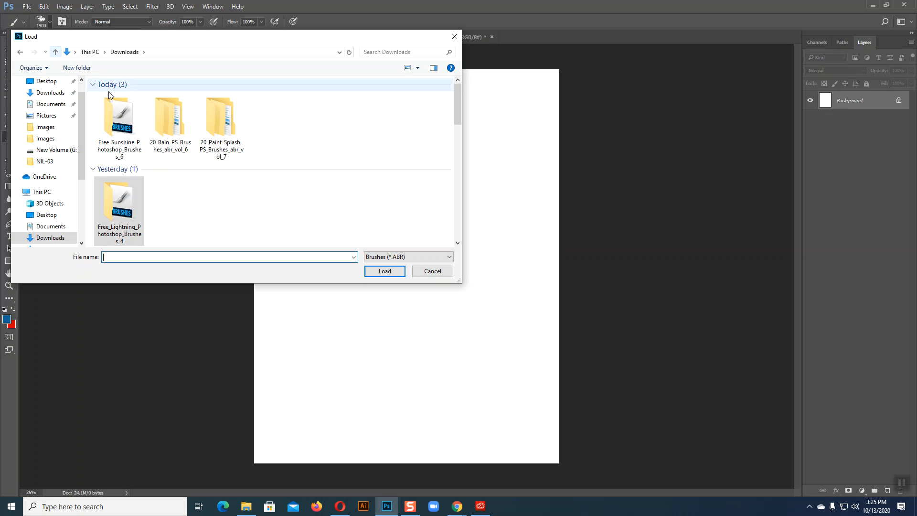
double_click(119, 120)
click(121, 98)
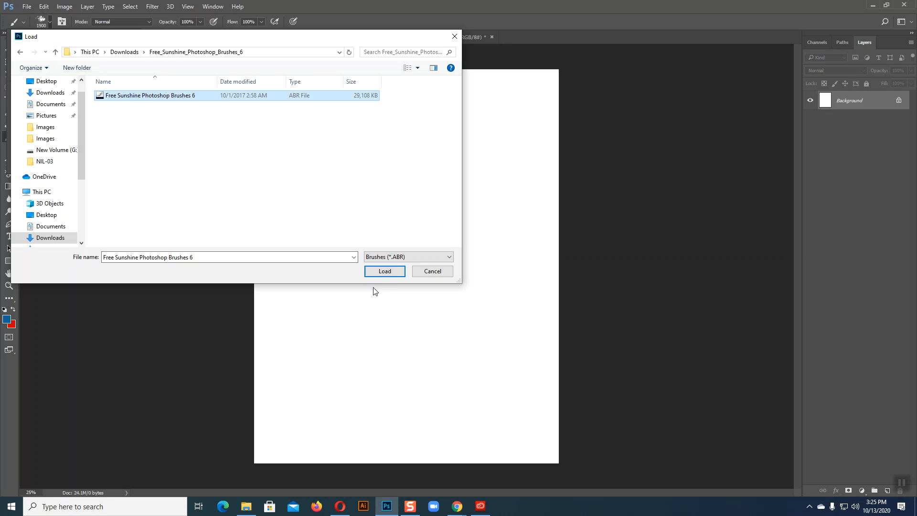
click(382, 271)
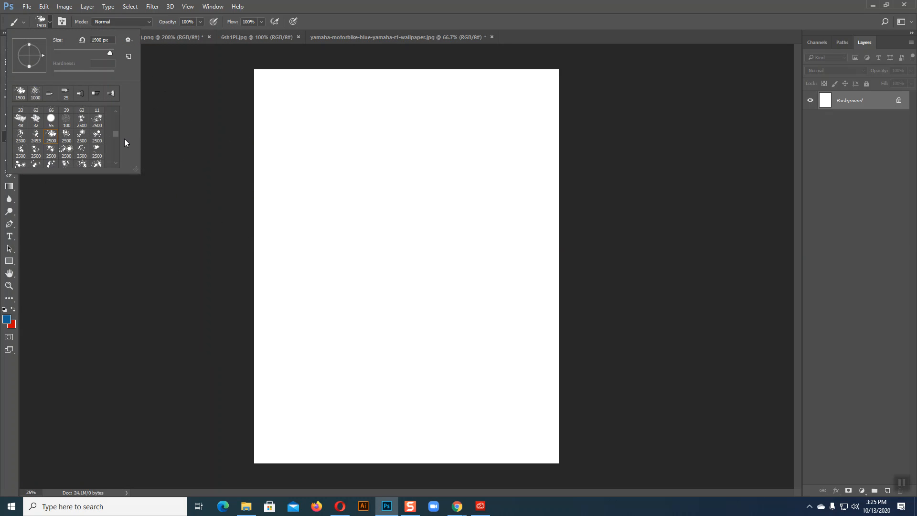
Stamp blue light rays in the middle of the canvas with a 2500 px sunshine brush.
scroll(93, 139, down, 5)
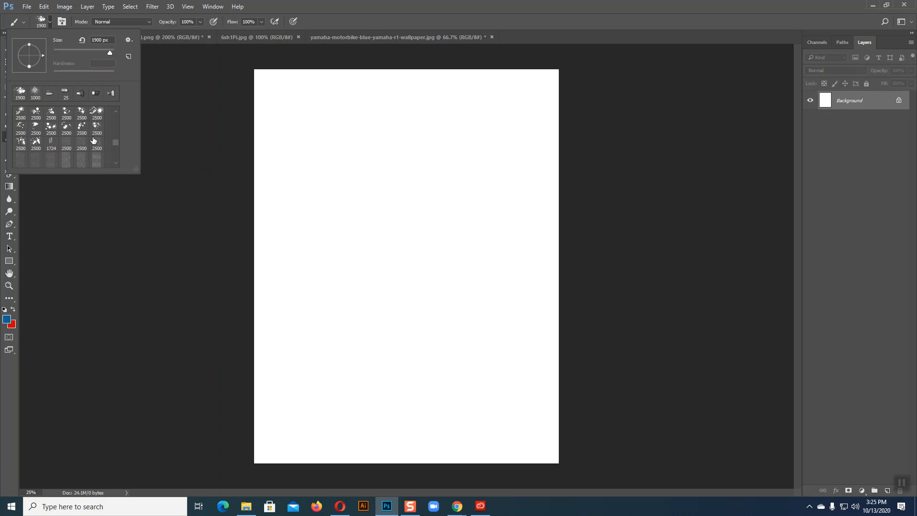
scroll(93, 140, down, 3)
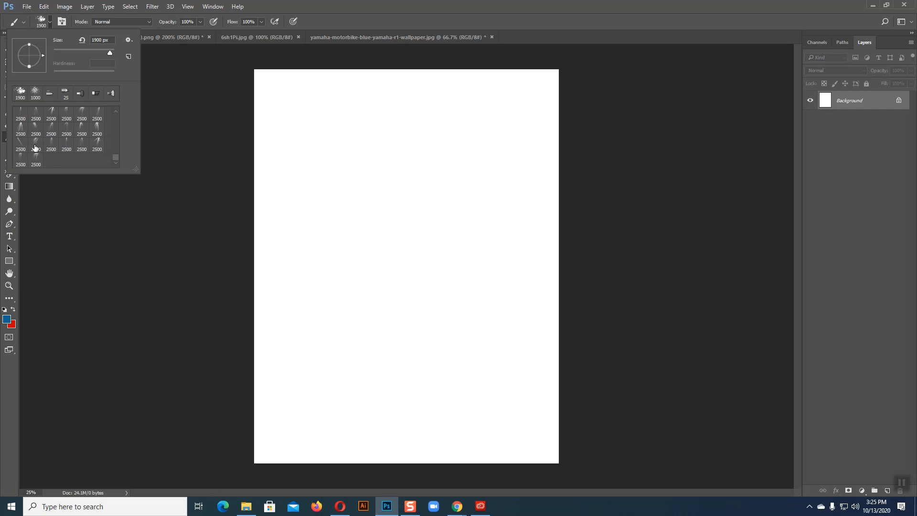
click(98, 128)
click(416, 294)
click(416, 297)
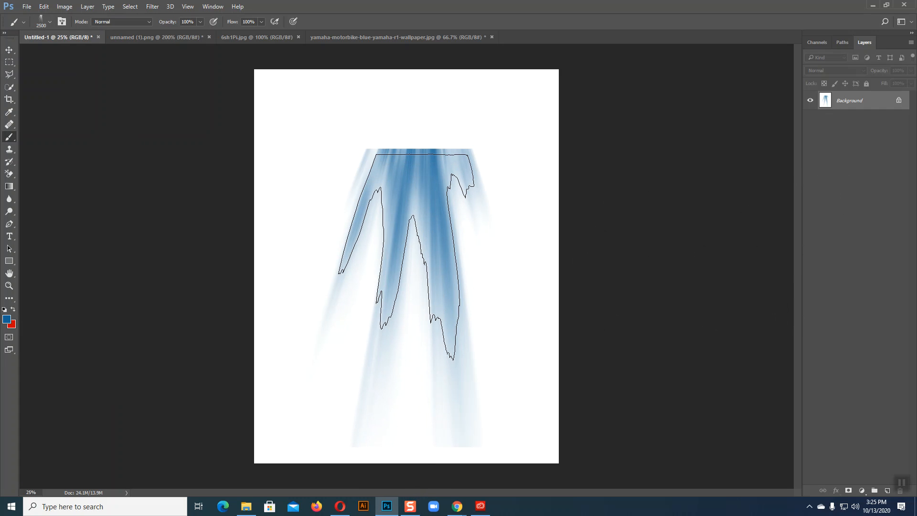
click(12, 49)
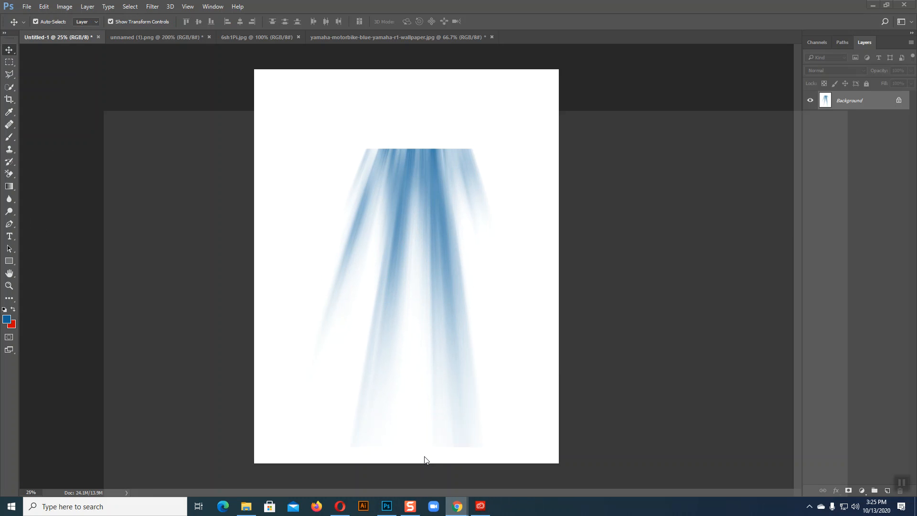
click(424, 459)
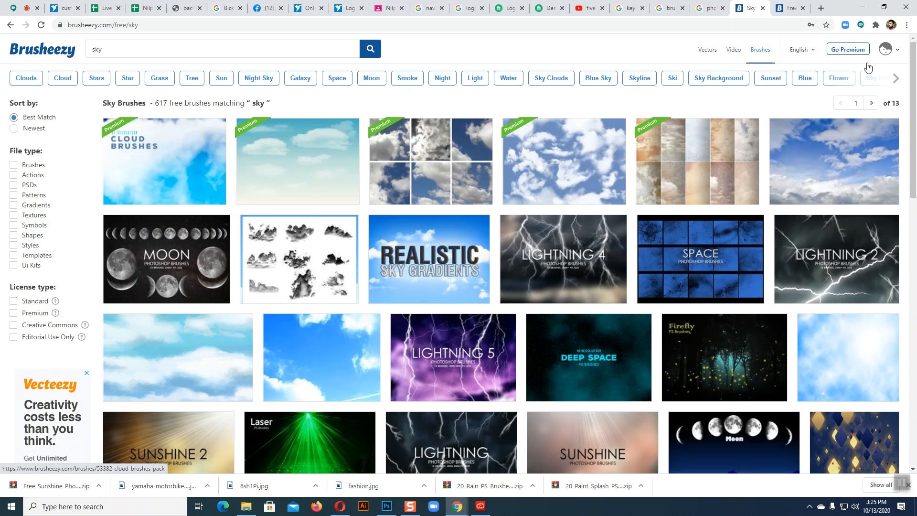
click(822, 7)
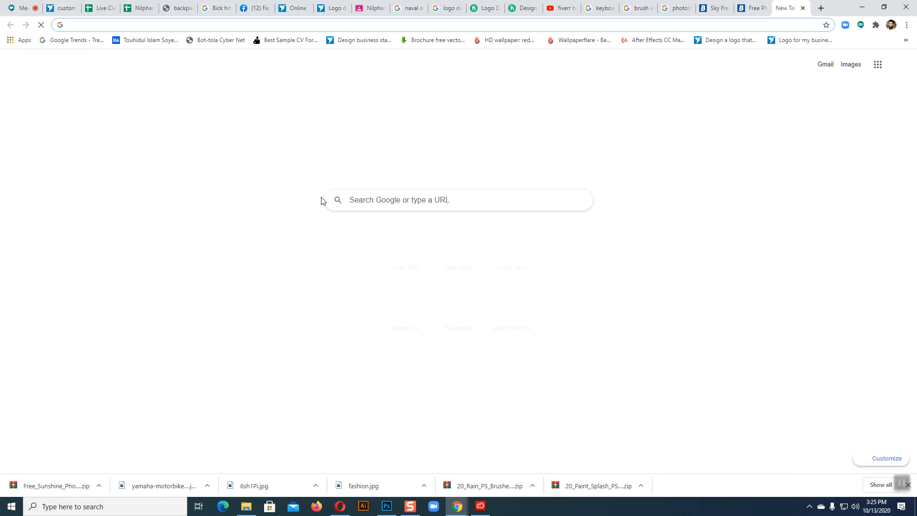
click(387, 201)
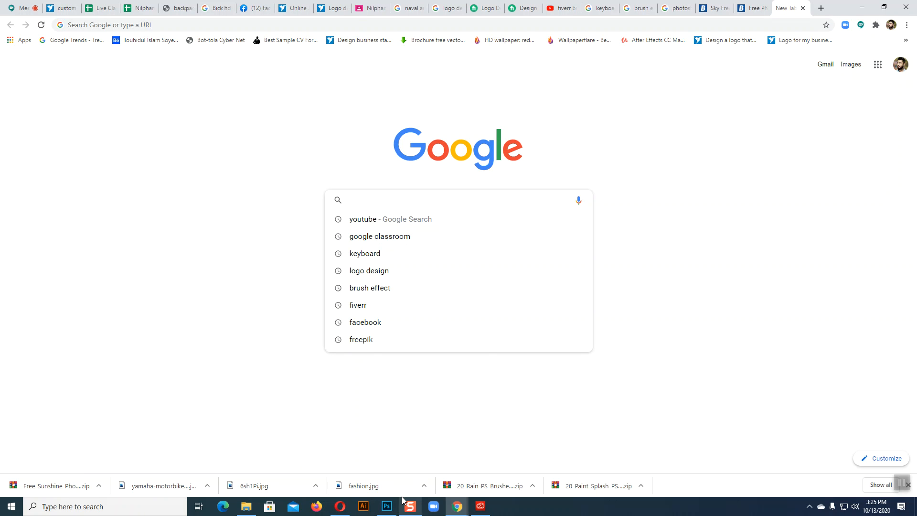
click(387, 506)
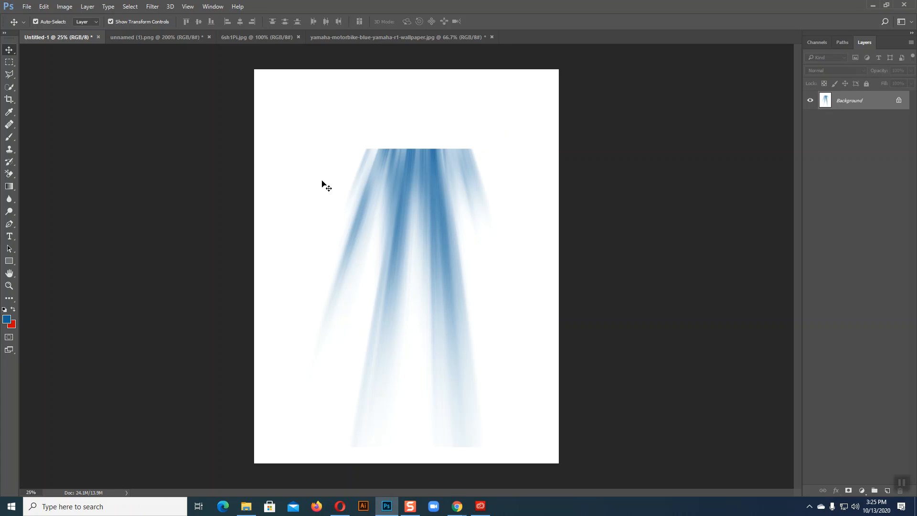
Undo the light-ray stamp and activate the Pencil tool.
key(ctrl+z)
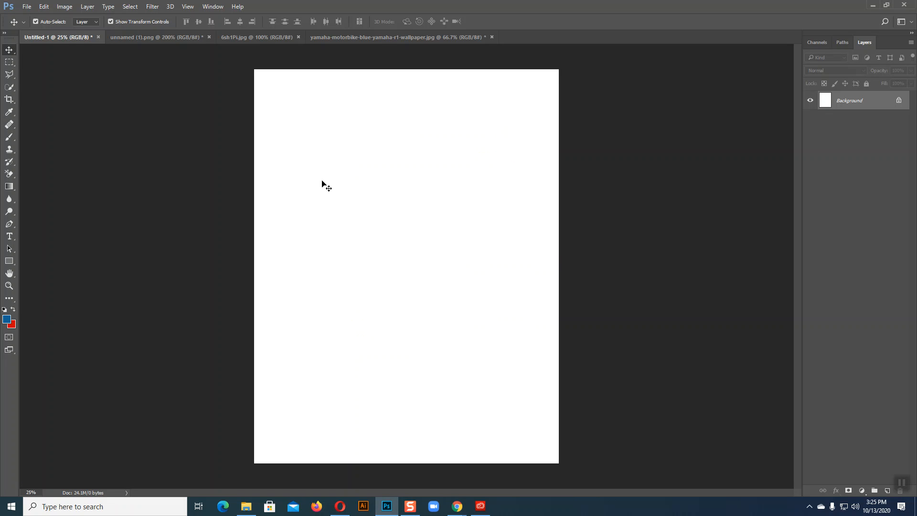
click(9, 137)
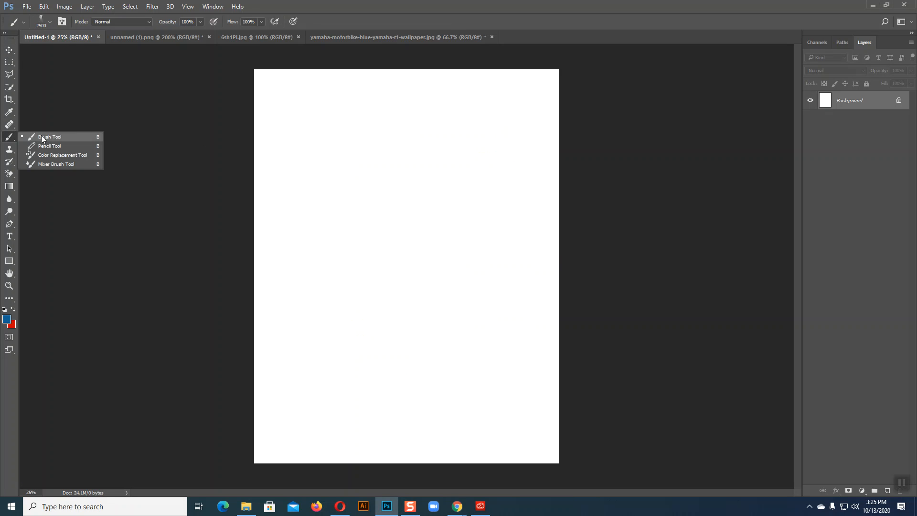
click(48, 146)
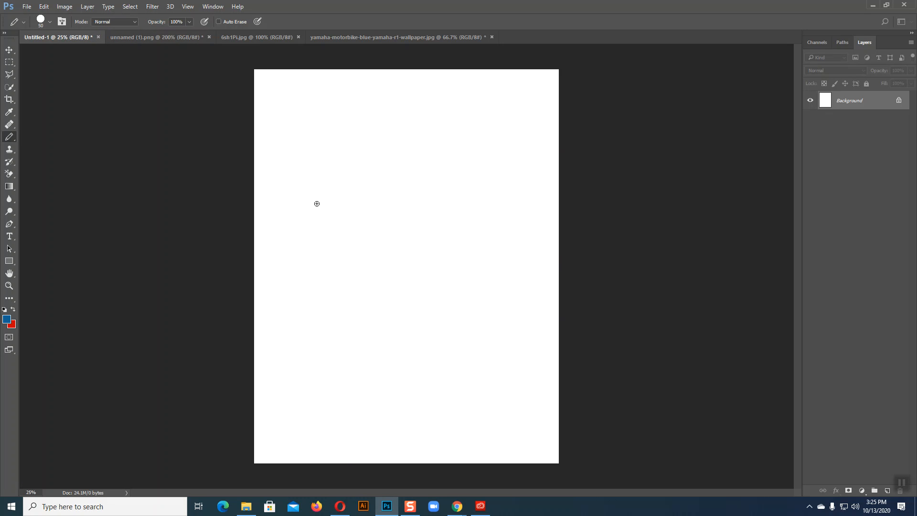
Handwrite the person's first name in blue, slanting upward across the upper canvas, with a 70 px Pencil.
mouse_move(322, 200)
mouse_down()
mouse_move(323, 234)
mouse_move(358, 241)
mouse_move(306, 257)
mouse_up()
mouse_move(365, 202)
mouse_down()
mouse_move(358, 211)
mouse_move(412, 197)
mouse_up()
mouse_move(421, 175)
mouse_down()
mouse_move(439, 253)
mouse_move(399, 259)
mouse_up()
mouse_move(438, 156)
mouse_down()
mouse_move(441, 178)
mouse_move(480, 176)
mouse_up()
drag(448, 140, 440, 161)
drag(450, 178, 462, 160)
mouse_move(472, 141)
mouse_down()
mouse_move(492, 138)
mouse_move(503, 160)
mouse_move(493, 161)
mouse_up()
drag(459, 123, 497, 197)
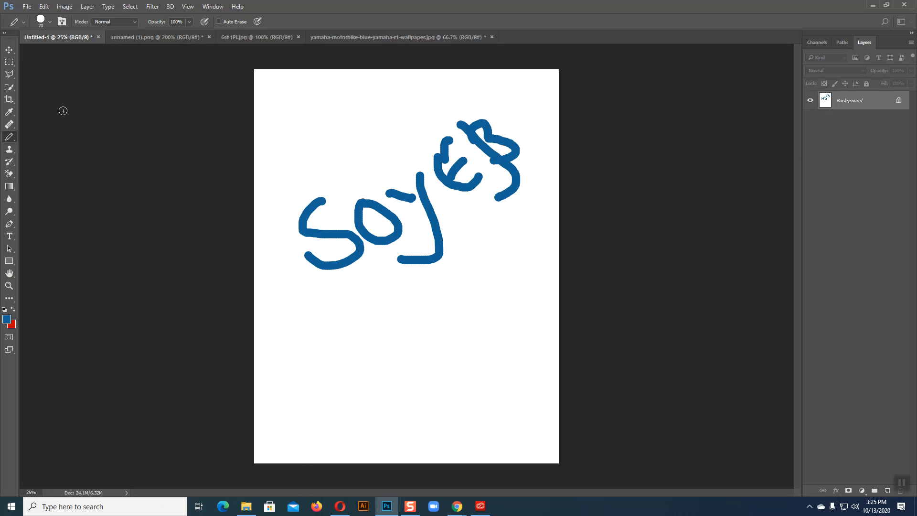
click(9, 50)
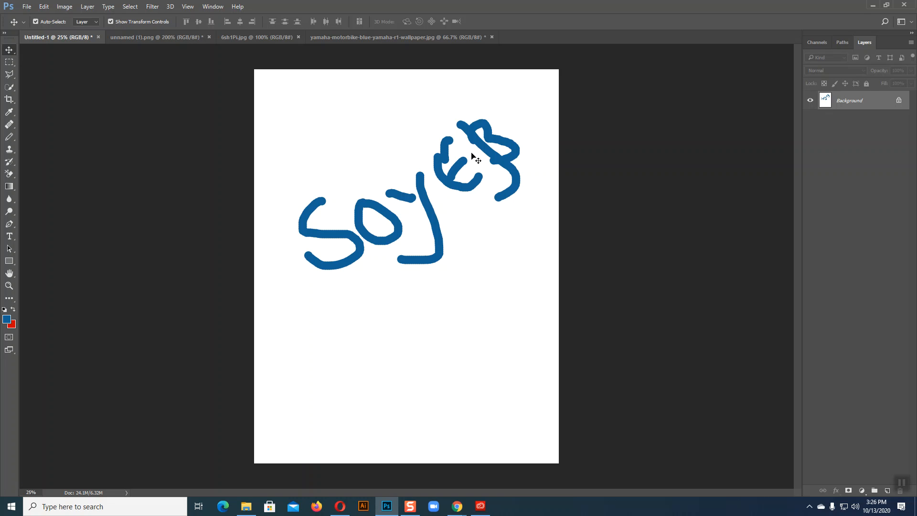
Define the handwritten name as a brush preset, keeping the name Sampled Brush 1.
click(45, 7)
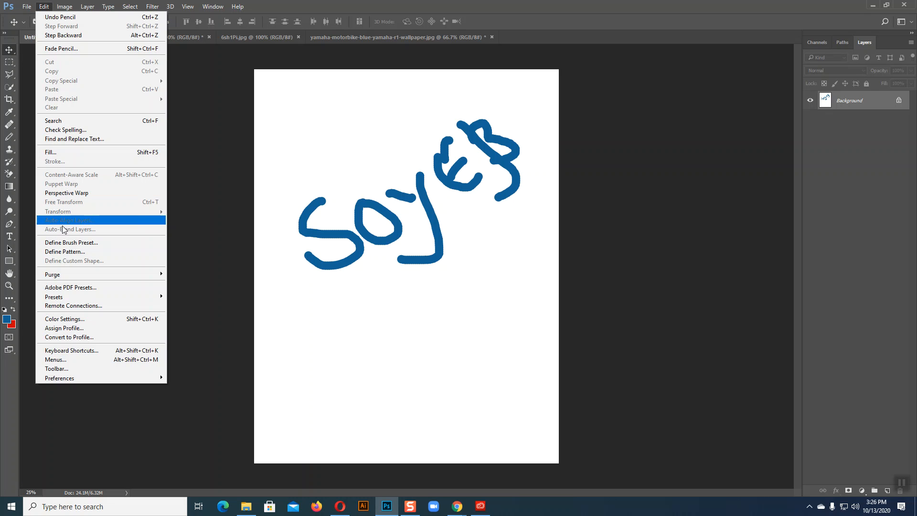
click(88, 244)
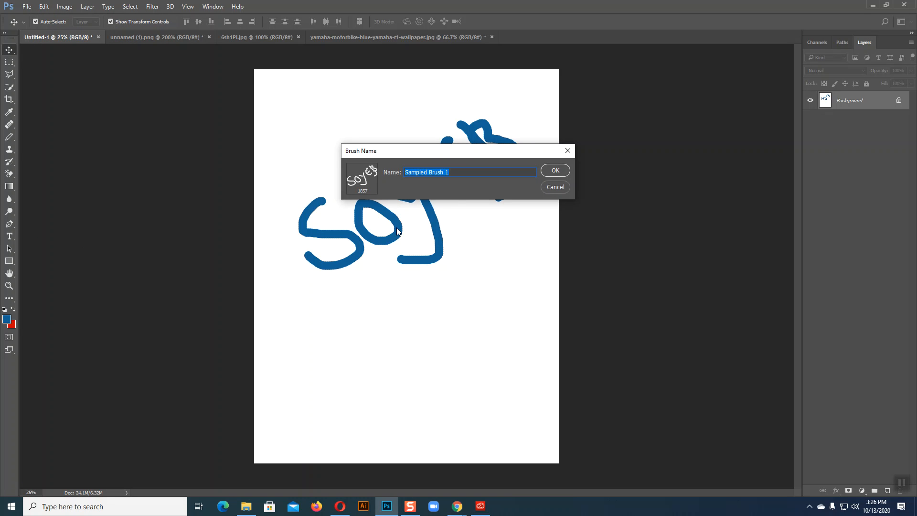
click(560, 172)
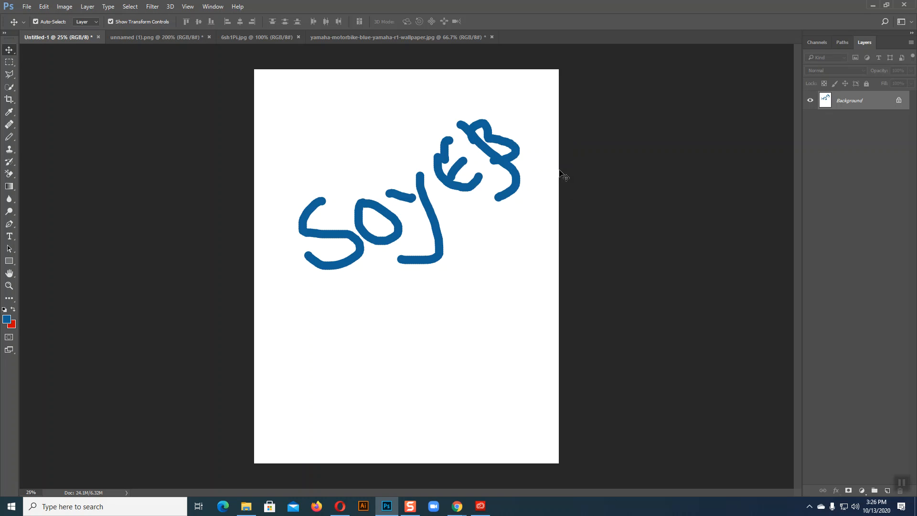
Activate the Brush tool and choose the 1857 px handwritten-name brush preset.
click(13, 160)
right_click(13, 161)
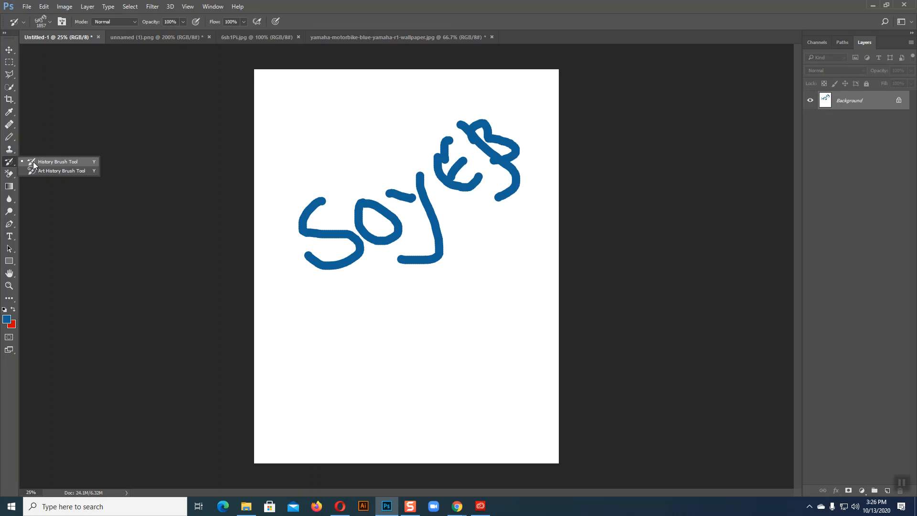
right_click(10, 139)
click(61, 137)
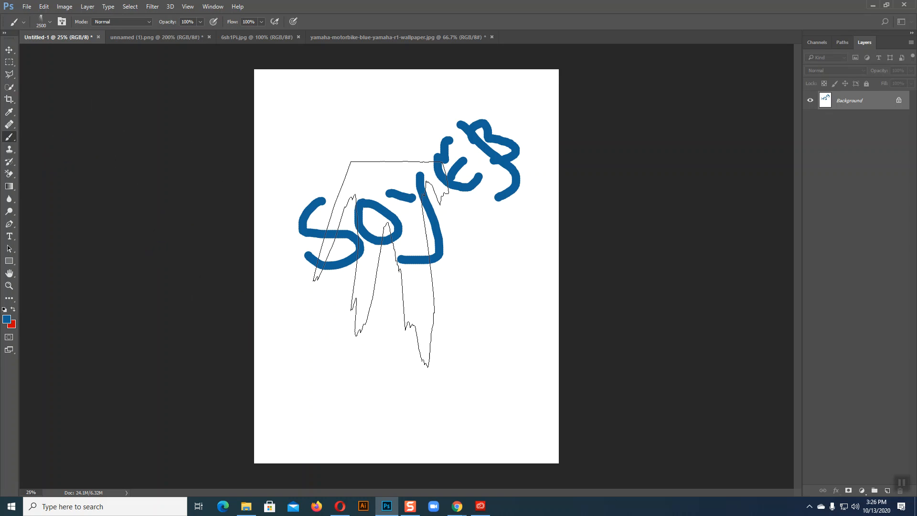
click(49, 22)
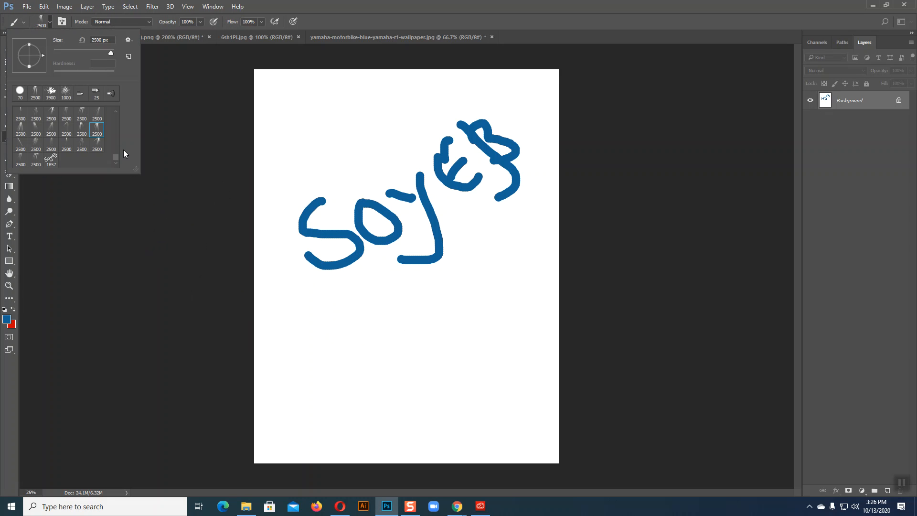
click(51, 159)
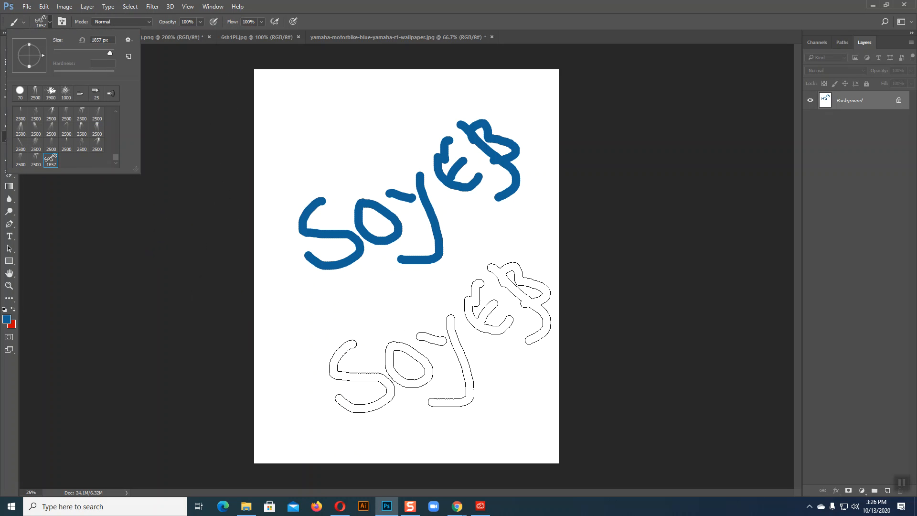
Stamp the handwritten name in blue on the lower canvas and paint overlapping strokes with it across the page.
click(440, 337)
mouse_move(361, 160)
mouse_down()
mouse_move(407, 256)
mouse_move(330, 366)
mouse_up()
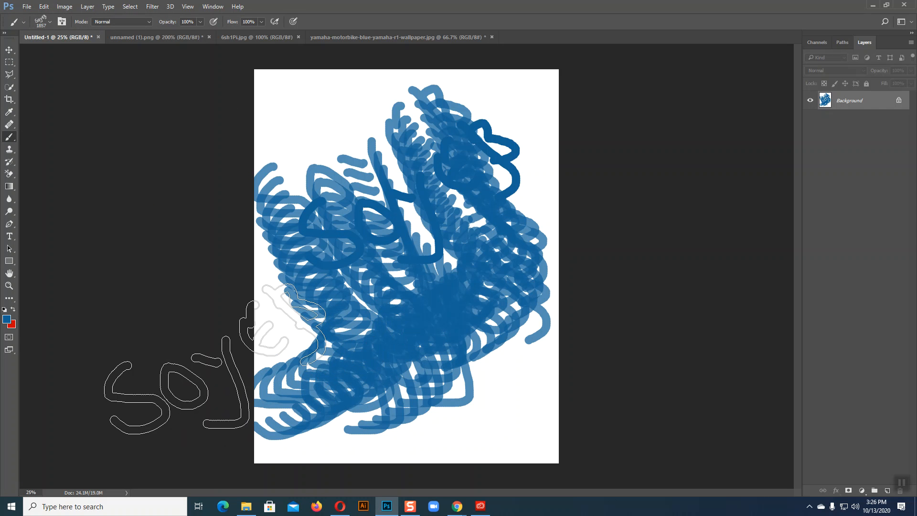
mouse_move(425, 181)
mouse_down()
mouse_move(451, 303)
mouse_move(428, 82)
mouse_move(403, 229)
mouse_move(463, 336)
mouse_up()
click(462, 339)
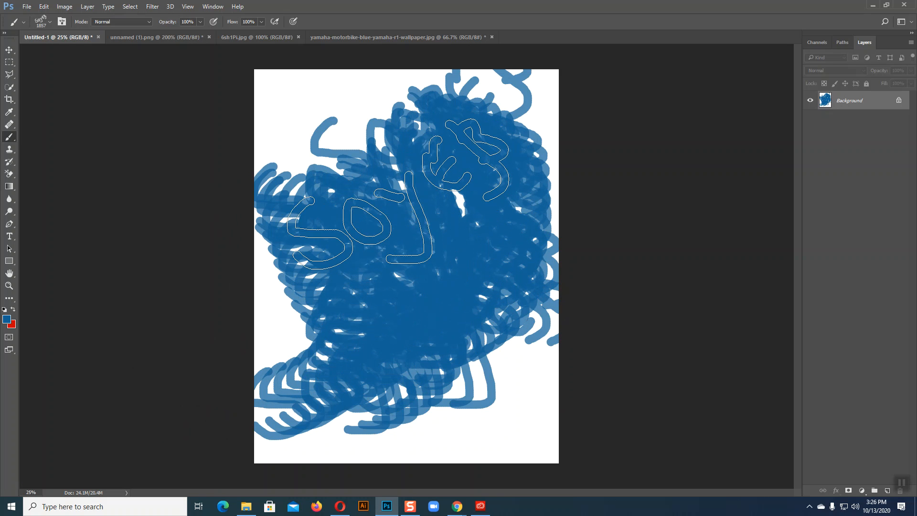
Undo the name-brush strokes and the original handwriting, stepping back to the layer with the blue paint splatter.
key(ctrl+z)
key(ctrl+alt+z)
key(ctrl+alt+z)
key(ctrl+alt+z)
key(ctrl+alt+z)
key(ctrl+alt+z)
key(ctrl+alt+z)
key(ctrl+alt+z)
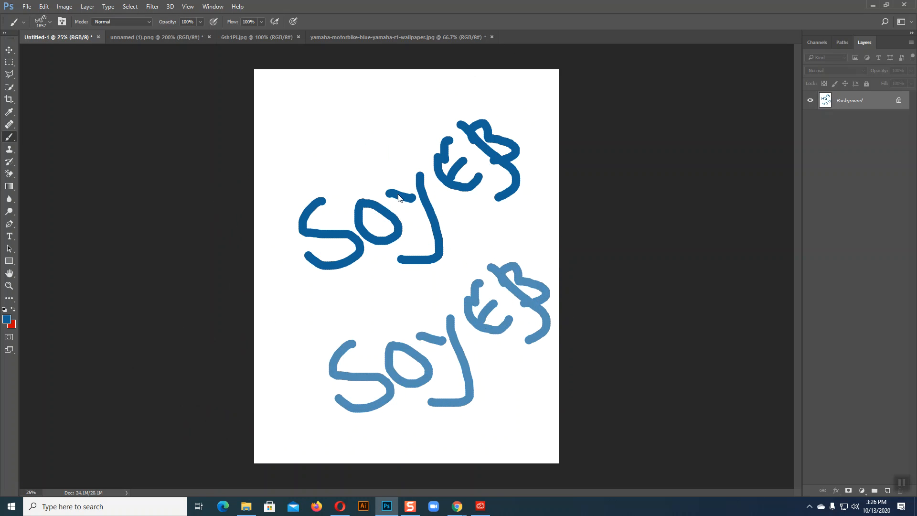
key(ctrl+alt+z)
key(ctrl+alt+z)
key(ctrl+alt+z)
key(ctrl+alt+z)
key(ctrl+alt+z)
key(ctrl+alt+z)
key(ctrl+alt+z)
key(ctrl+alt+z)
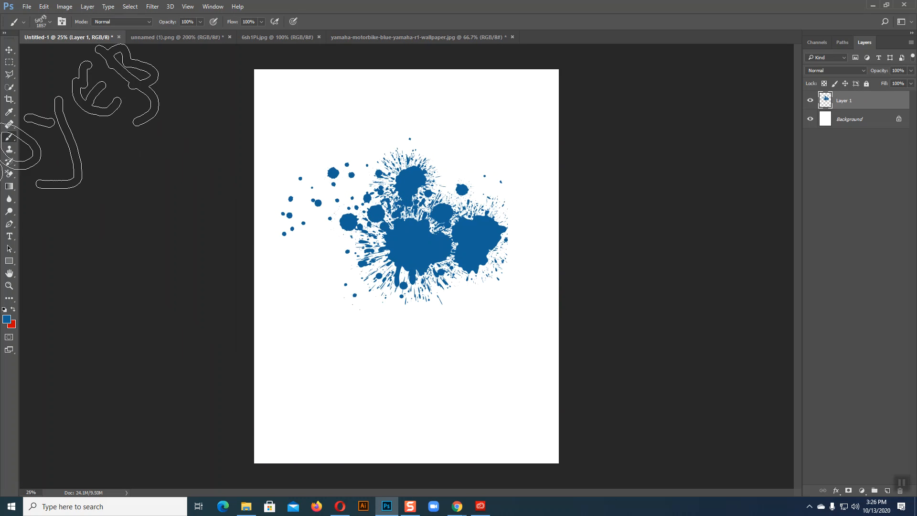
Delete the blue splatter layer and add a new empty layer above the background.
click(9, 49)
key(Delete)
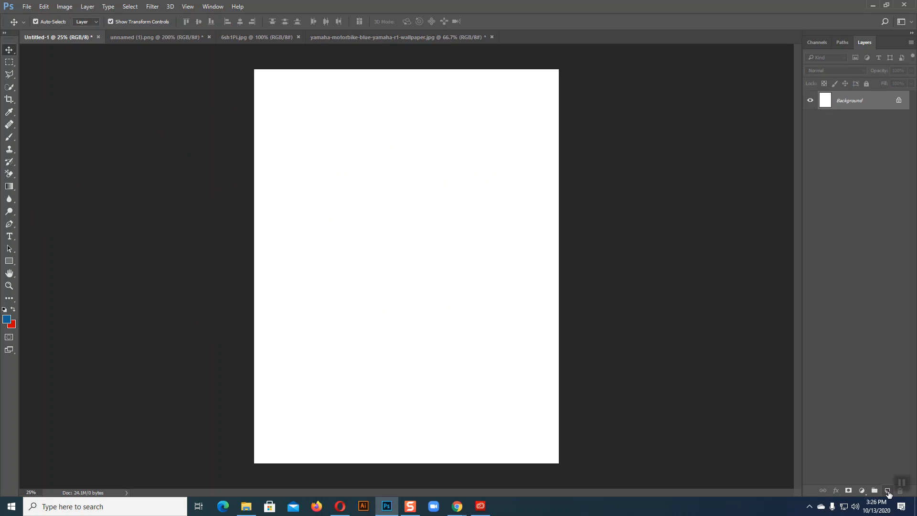
click(889, 492)
Delete the 1857 px handwritten-name preset from the Brush tool's presets.
click(9, 137)
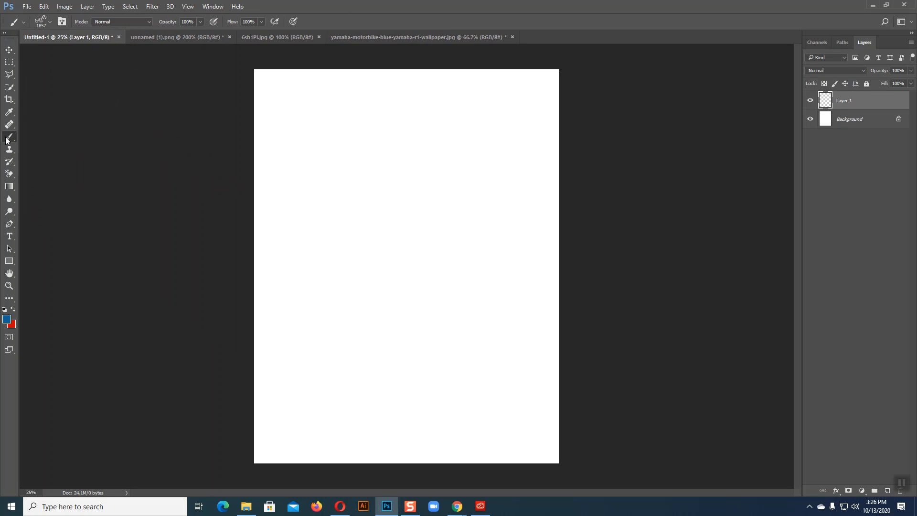
click(49, 22)
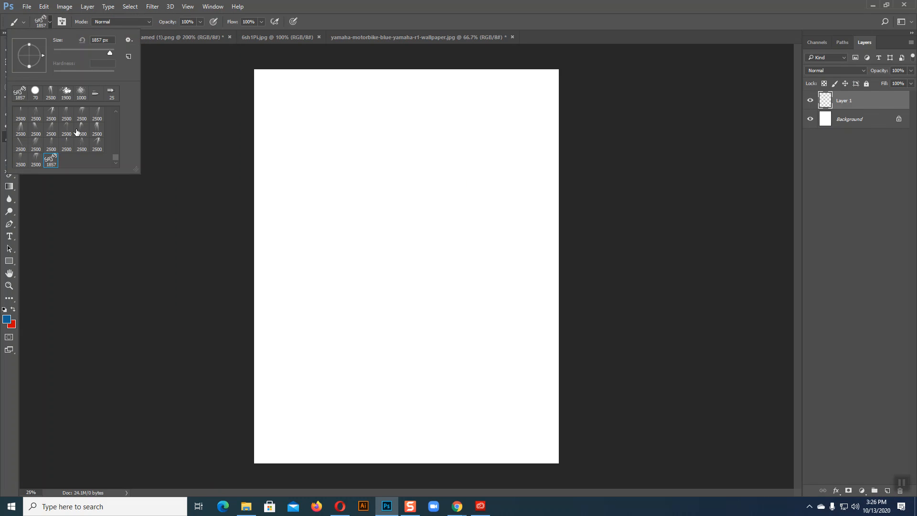
right_click(54, 163)
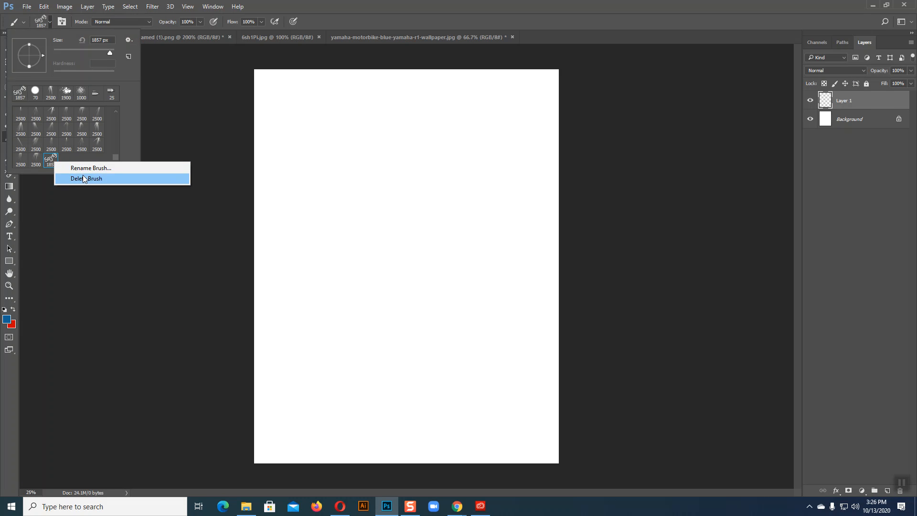
click(84, 179)
click(408, 195)
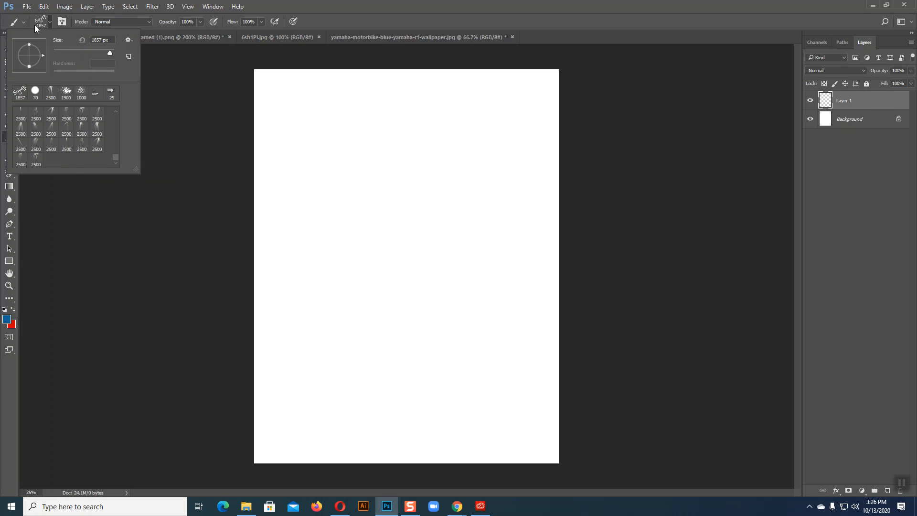
click(50, 22)
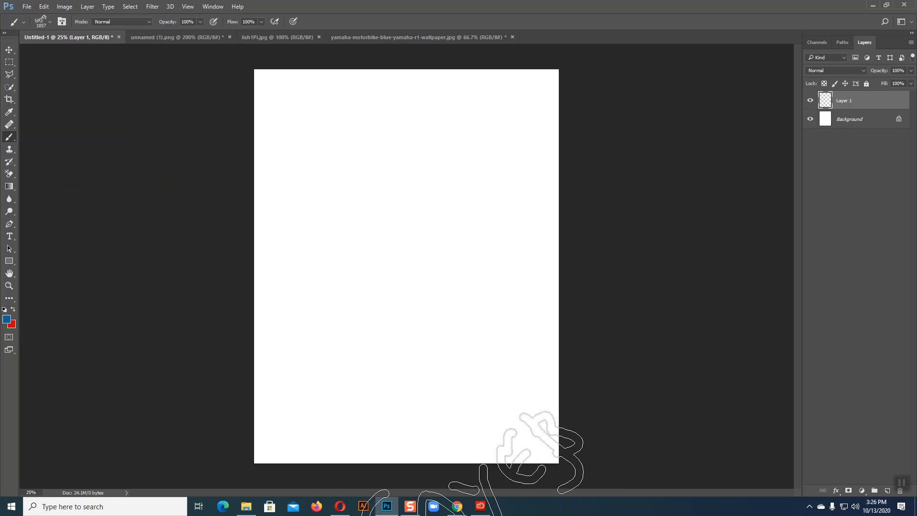
Switch to Chrome, search Google Images for "light brush photoshop", and look through the brush previews.
mouse_move(455, 505)
click(430, 467)
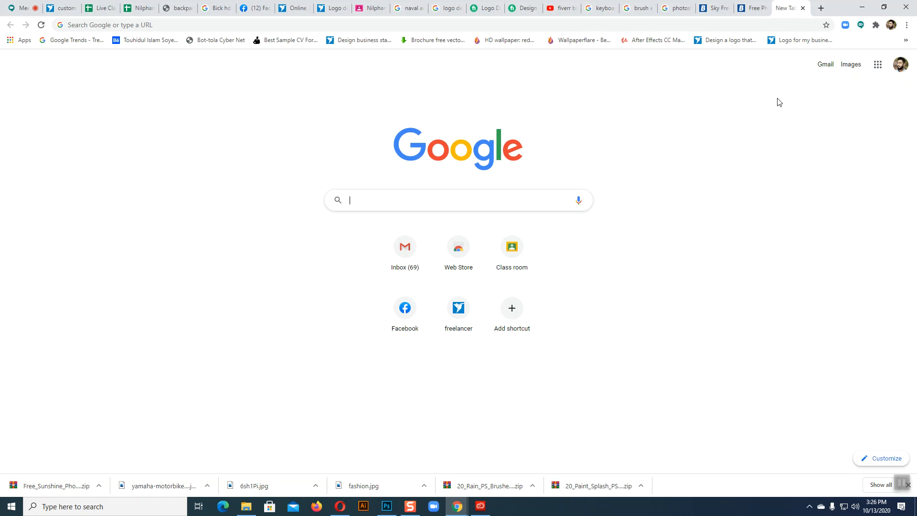
click(440, 198)
text(Li)
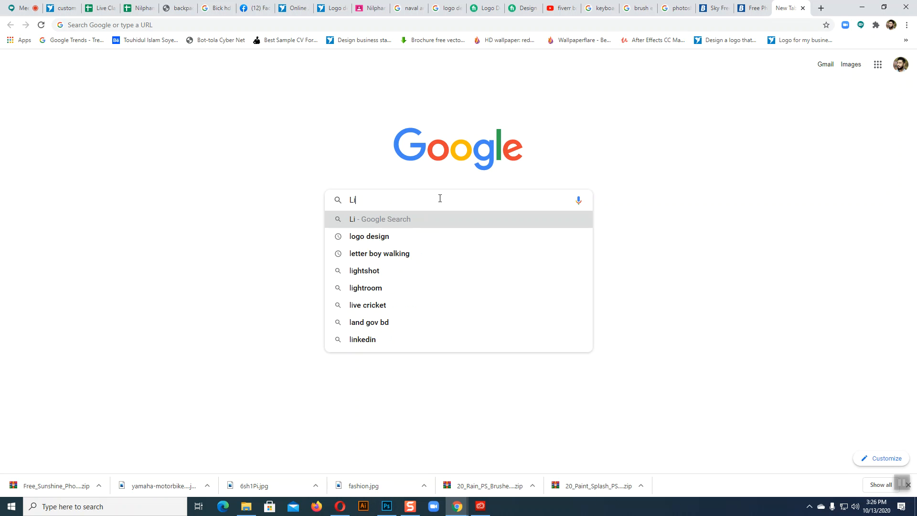
text(gh)
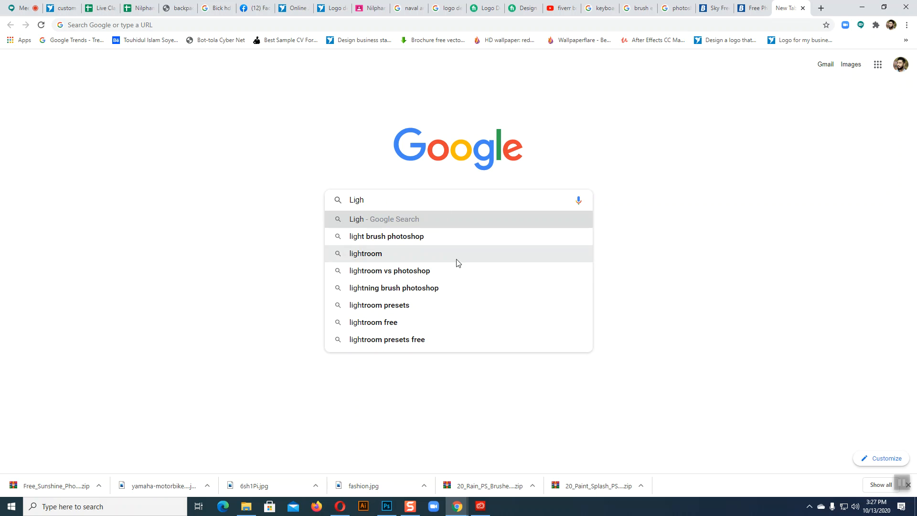
click(371, 242)
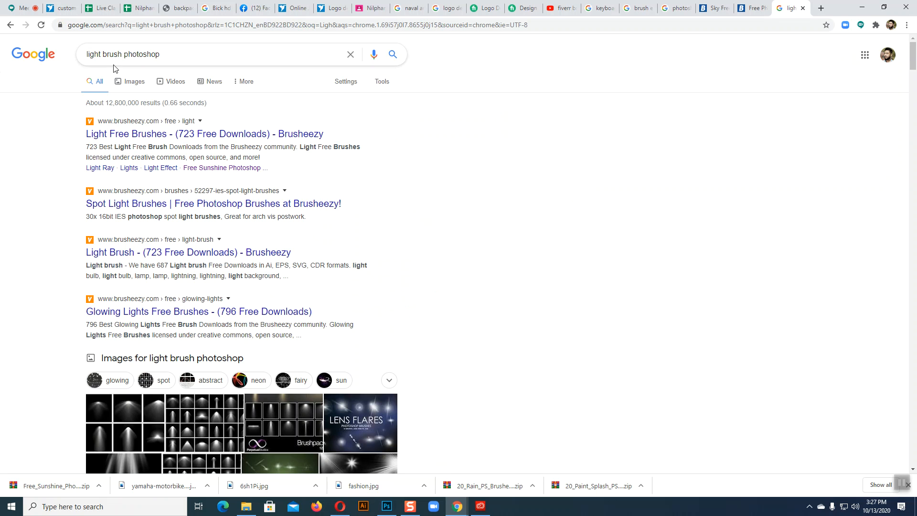
click(128, 82)
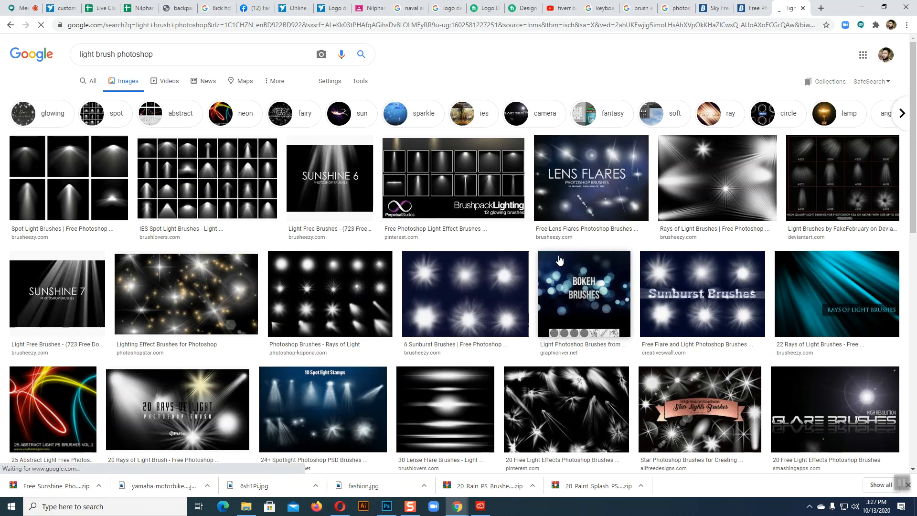
scroll(560, 260, down, 15)
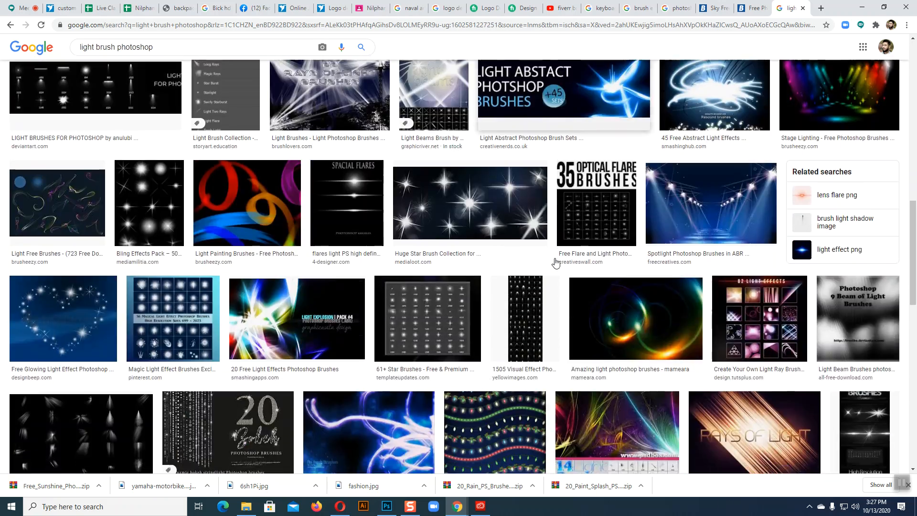
scroll(555, 262, down, 20)
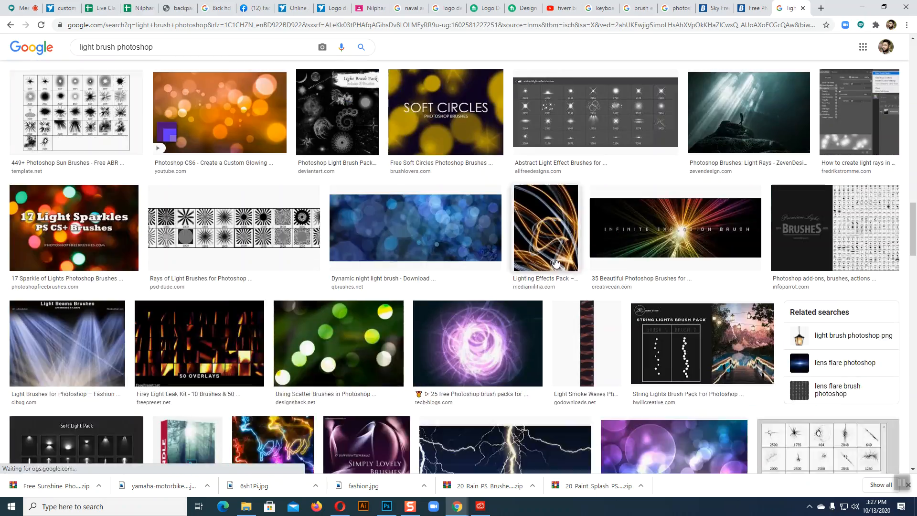
scroll(555, 263, down, 10)
scroll(550, 249, up, 16)
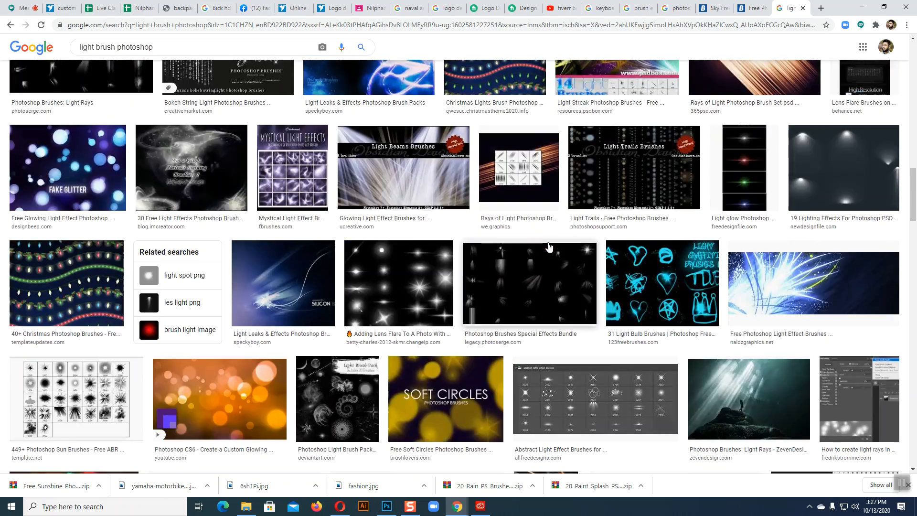
scroll(549, 247, up, 12)
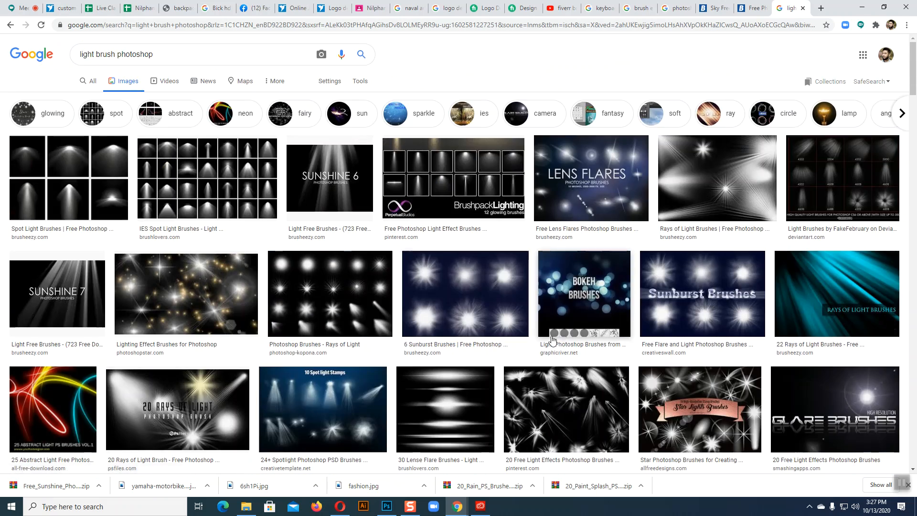
Search Google Images for "fire png" in a new browser tab.
click(821, 8)
click(380, 198)
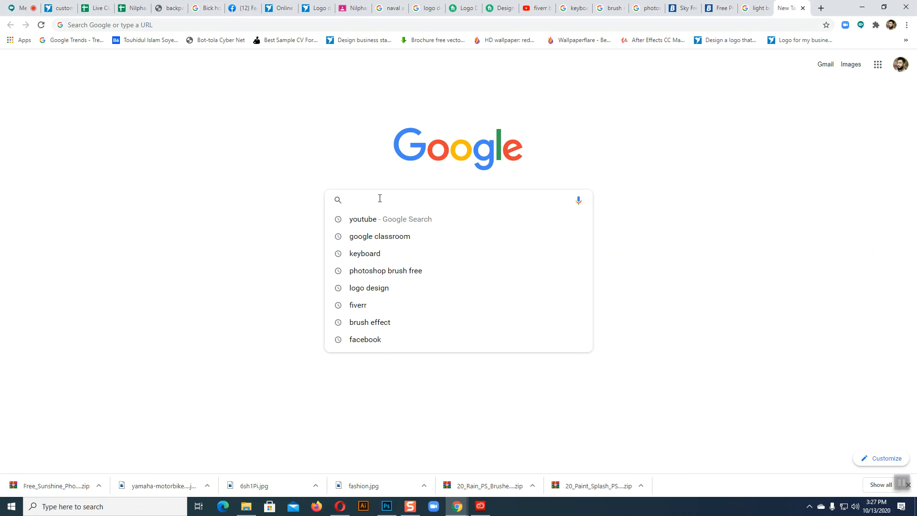
text(Fire)
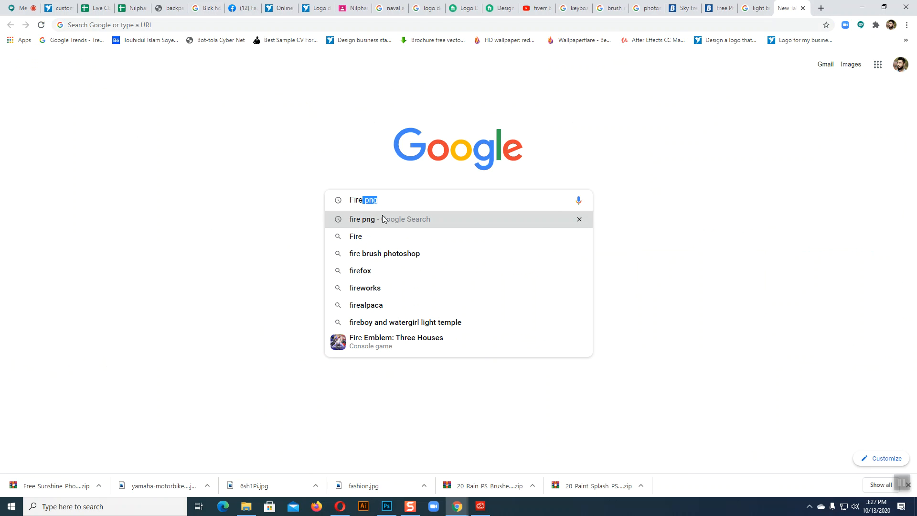
click(383, 221)
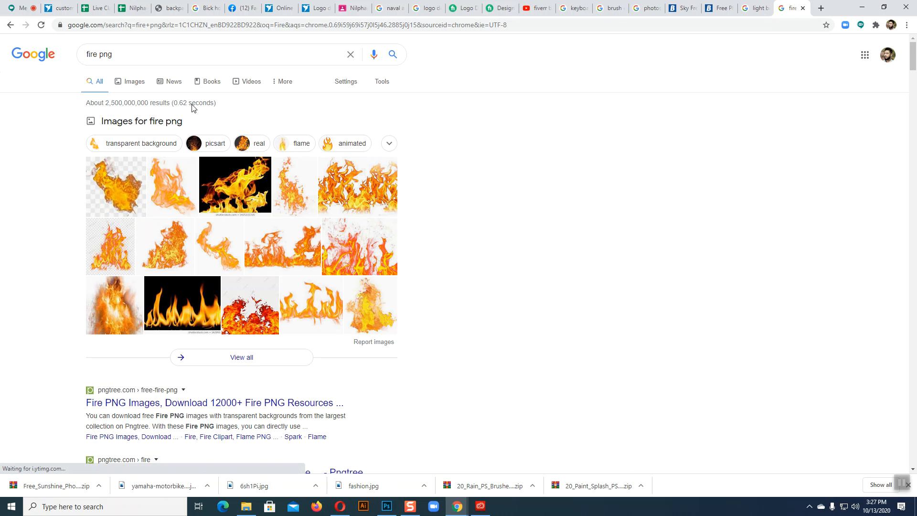
click(127, 86)
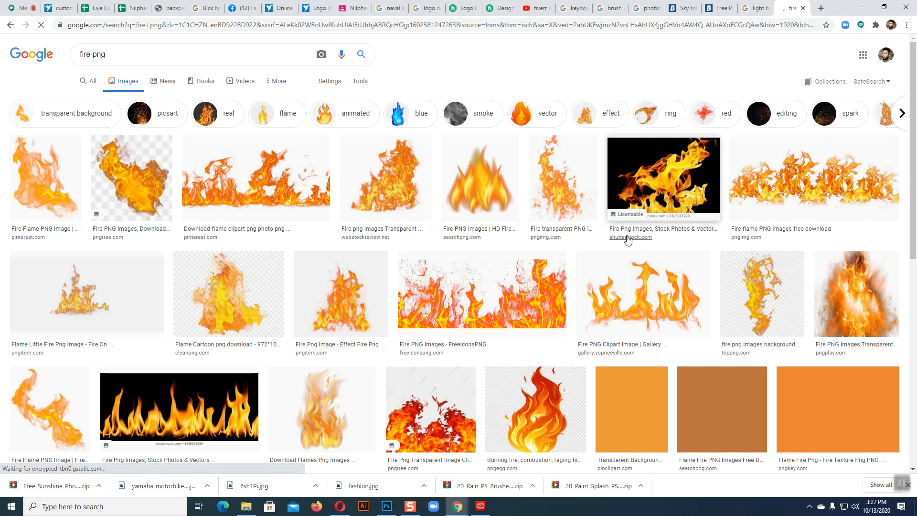
Browse the fire images and preview the PNGFuel flame border and the Pngimg.com row of tall flames.
scroll(444, 286, down, 2)
scroll(443, 285, down, 3)
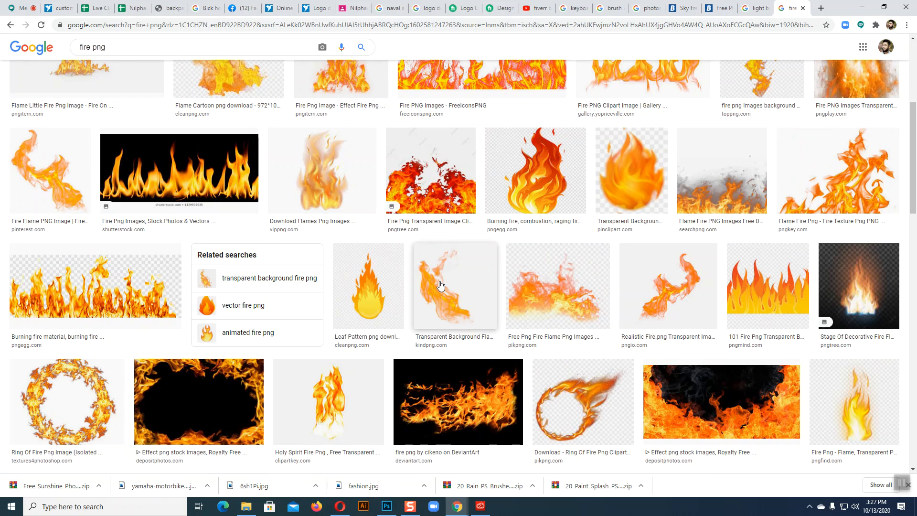
scroll(440, 285, down, 5)
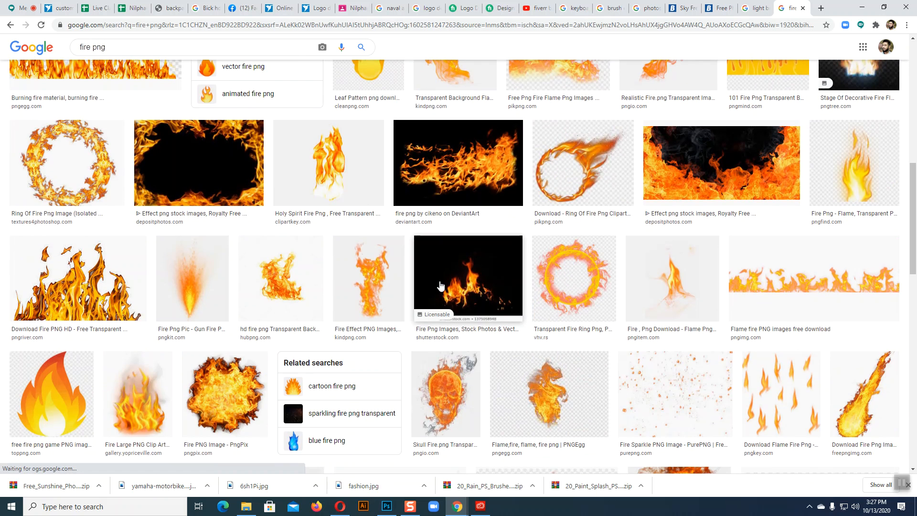
scroll(440, 285, down, 5)
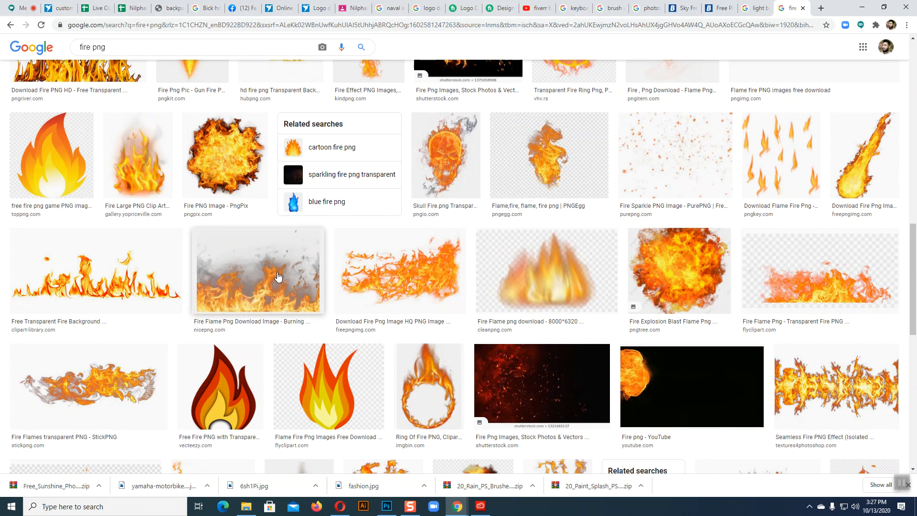
scroll(277, 276, down, 6)
click(69, 223)
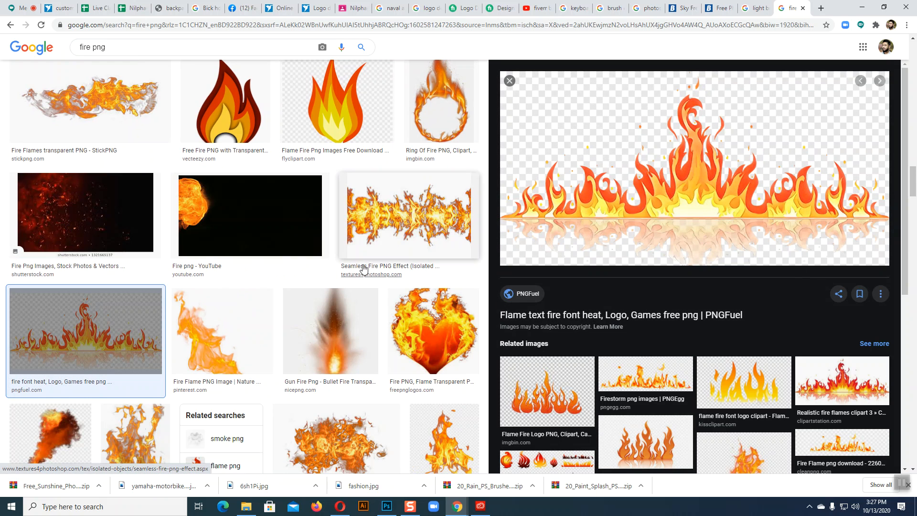
scroll(366, 282, down, 4)
click(306, 381)
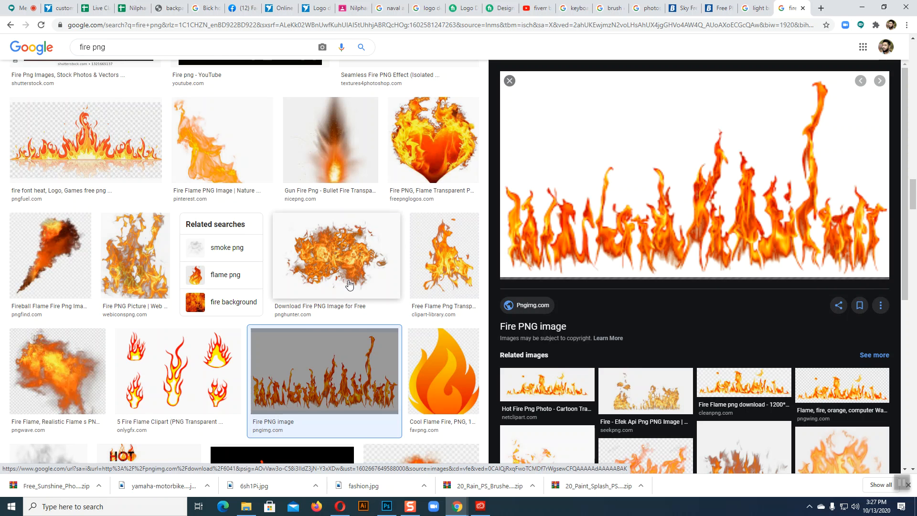
Look through more fire results and preview the related Pngimg.com fire image with orange flames on white.
scroll(337, 292, down, 4)
scroll(337, 300, down, 4)
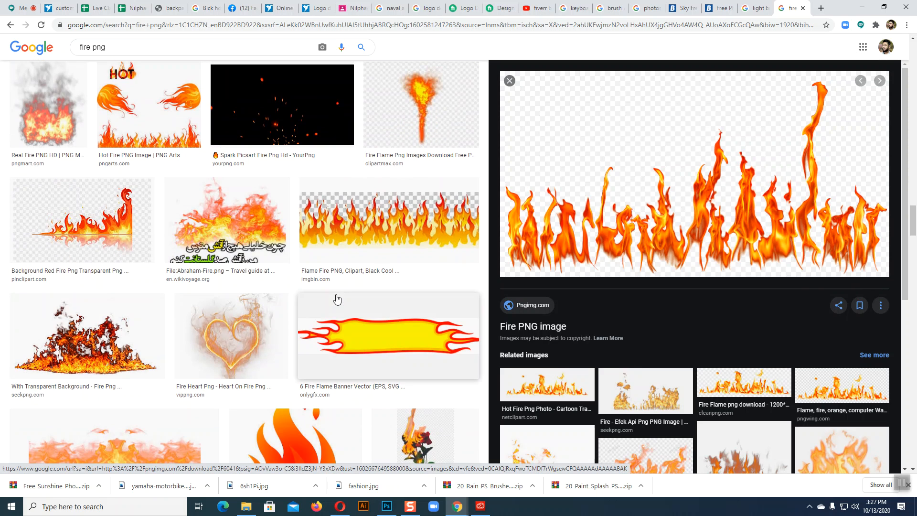
scroll(337, 300, down, 4)
scroll(586, 274, down, 5)
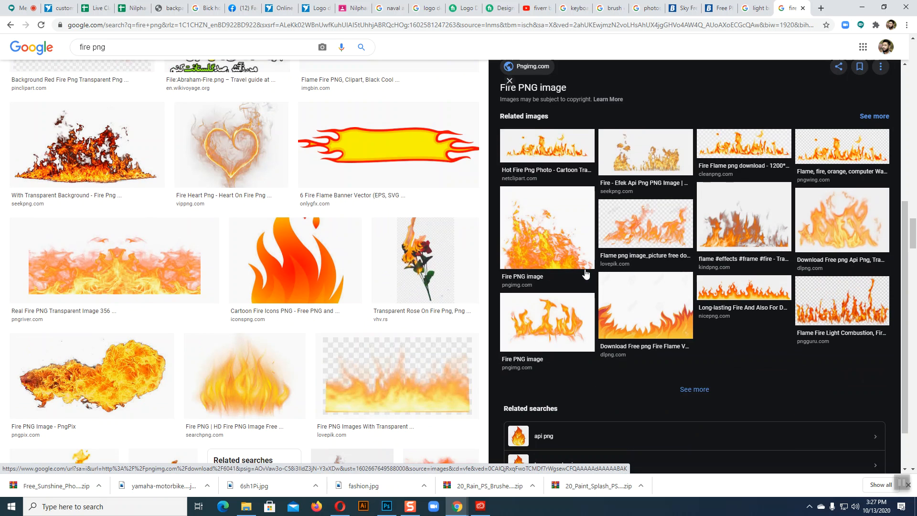
click(553, 318)
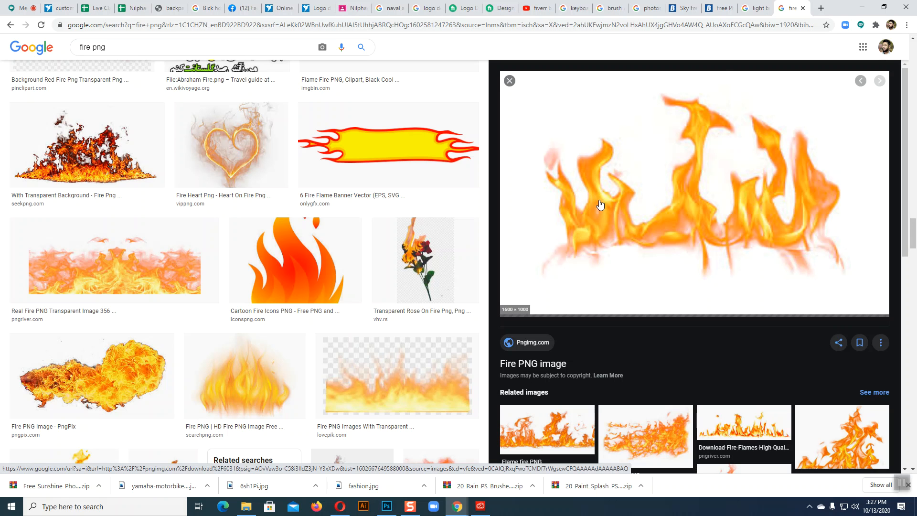
Look through the related fire images, open the PNG River row of flames, and copy the image.
scroll(694, 232, down, 3)
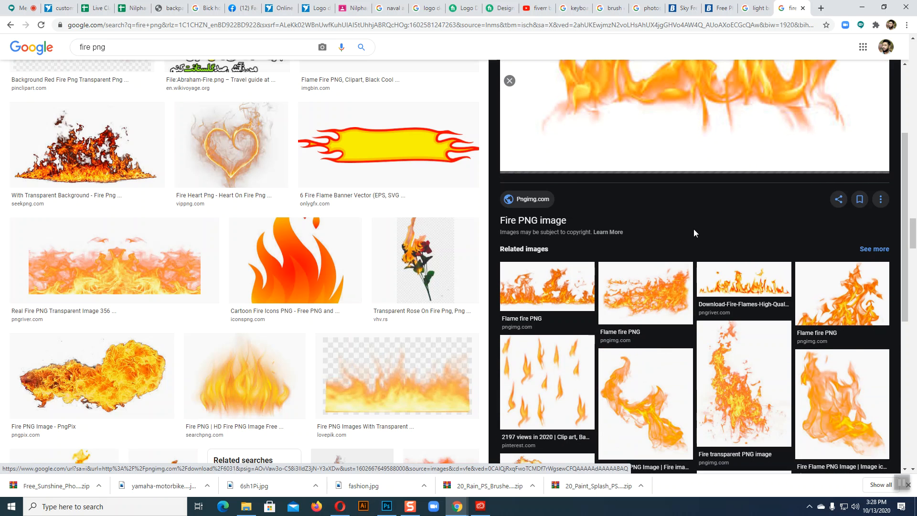
scroll(694, 228, up, 3)
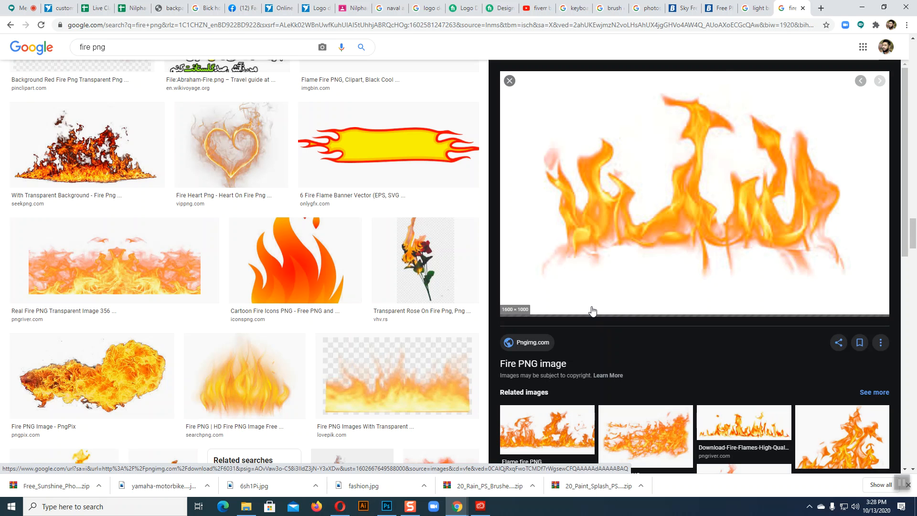
scroll(592, 311, down, 3)
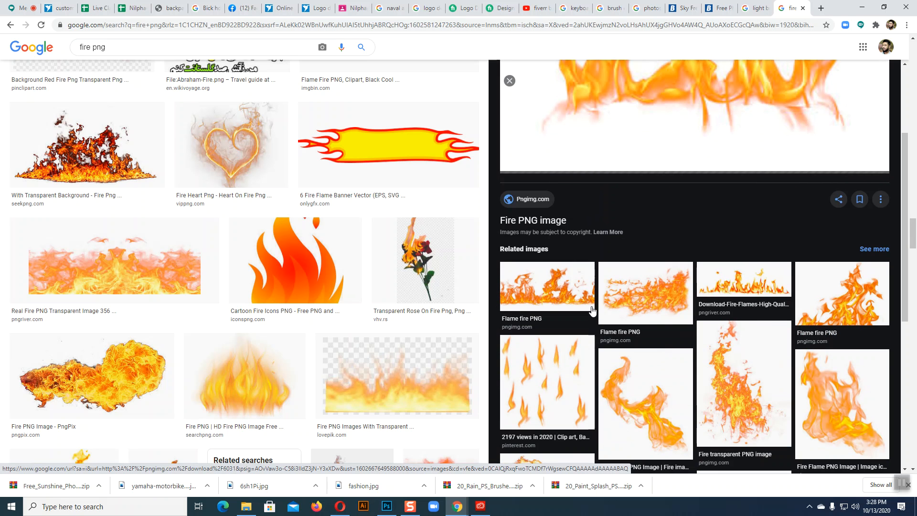
scroll(592, 311, down, 5)
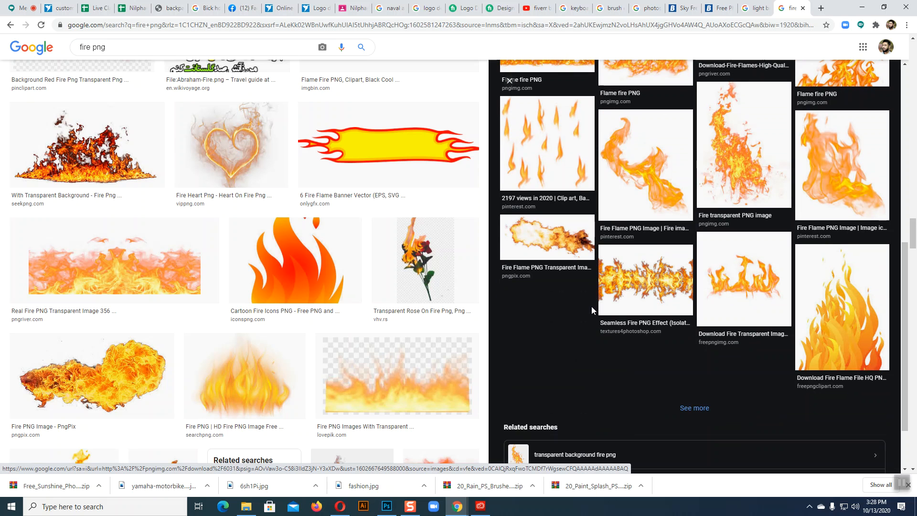
scroll(591, 306, up, 6)
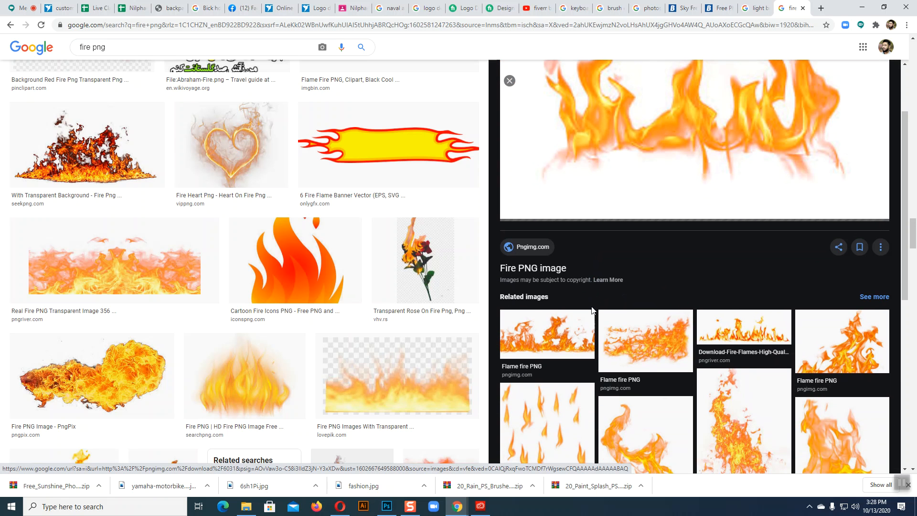
click(736, 332)
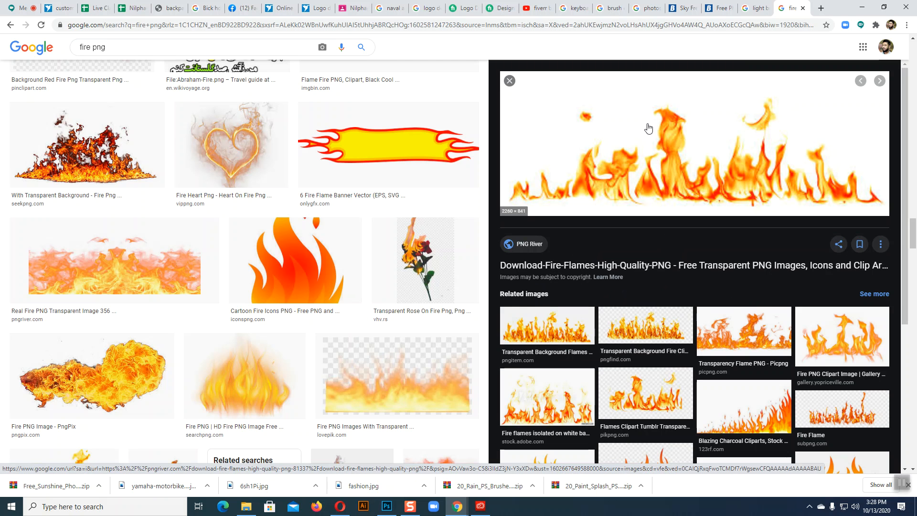
right_click(676, 174)
click(708, 265)
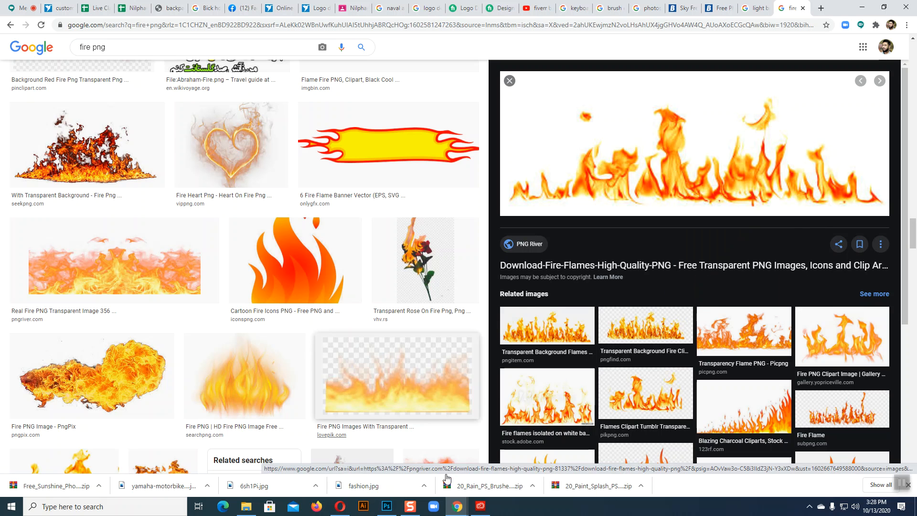
Switch to Photoshop, undo the handwritten brush stamp, and paste the copied fire image into Untitled-1.
click(387, 506)
click(338, 320)
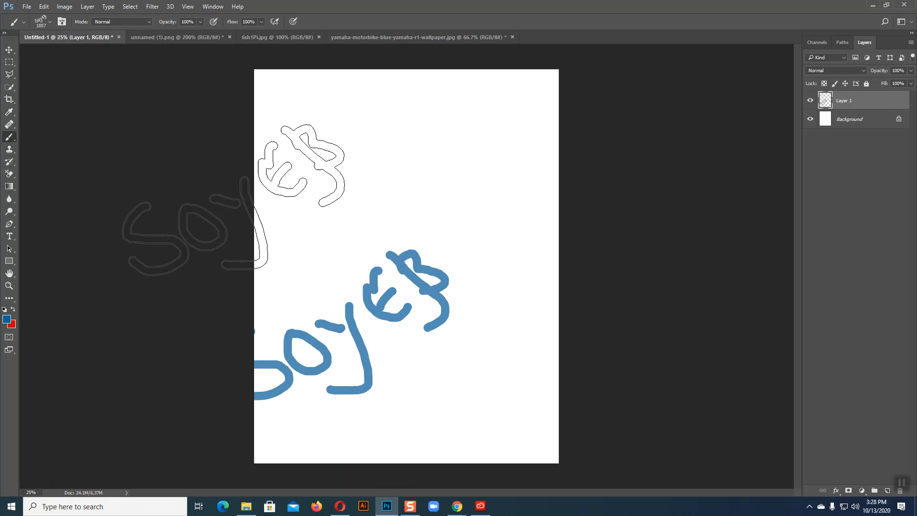
key(ctrl+z)
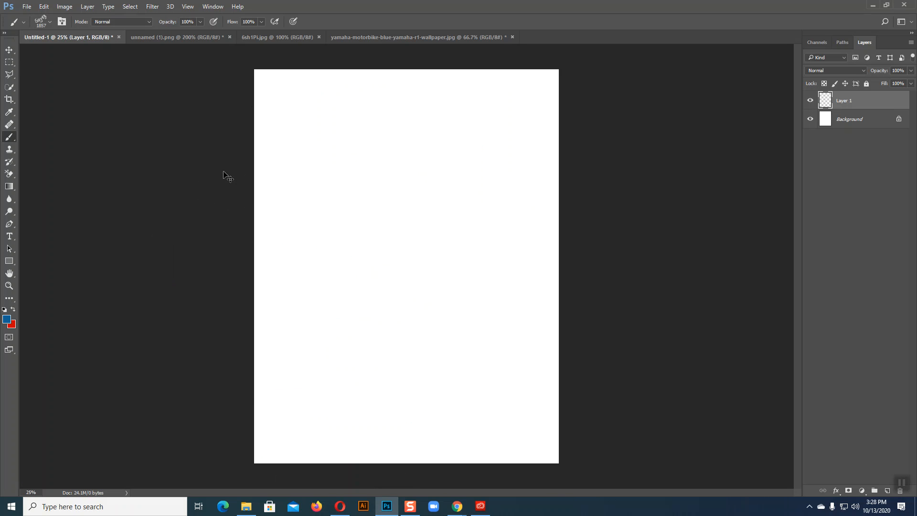
key(ctrl+v)
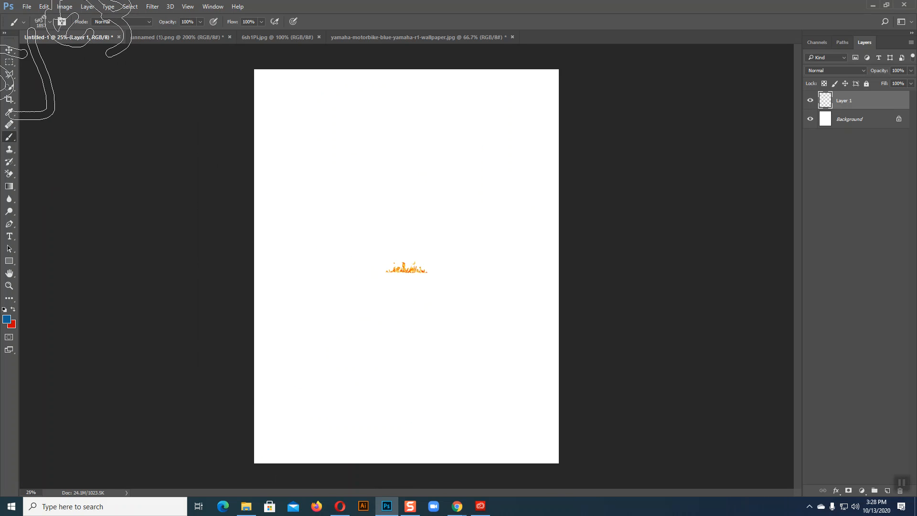
Scale the pasted fire up to span the full canvas width and apply the transform.
click(9, 49)
drag(428, 274, 551, 359)
key(Return)
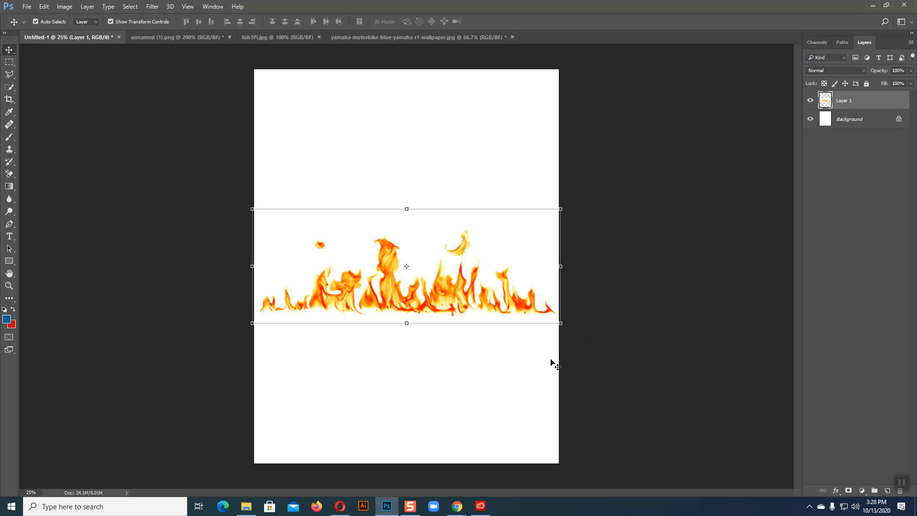
Select the tall central flame with the Quick Selection tool and subtract the white gap beside its small side flame.
key(ctrl)
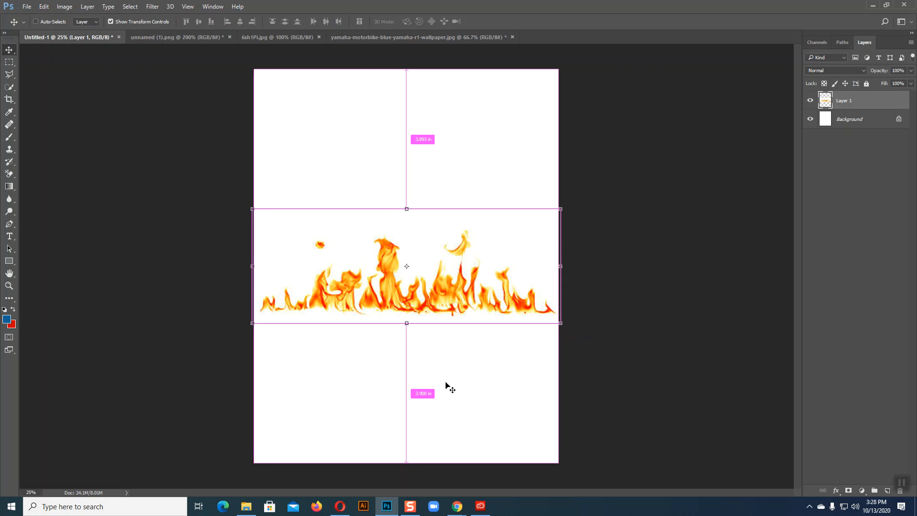
key(ctrl+plus)
key(ctrl+plus)
key(ctrl+plus)
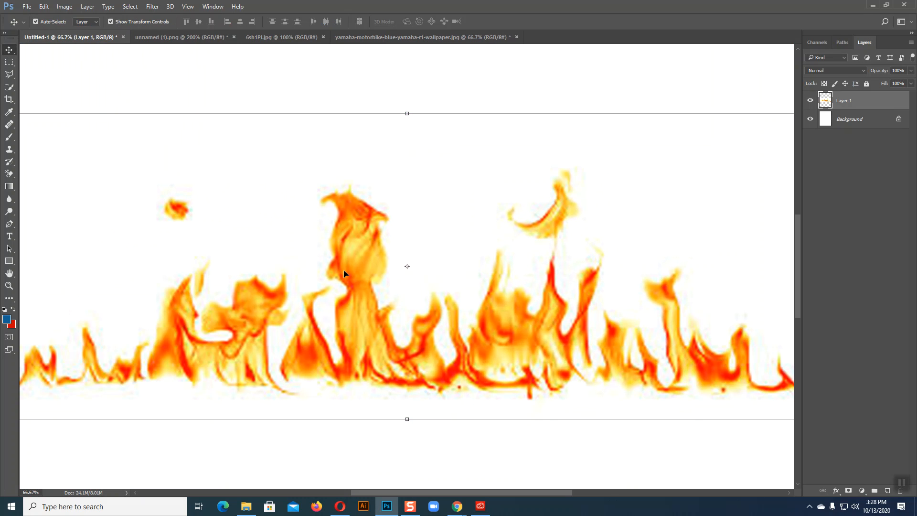
click(10, 92)
click(51, 87)
mouse_move(346, 209)
mouse_down()
mouse_move(367, 341)
mouse_move(313, 353)
mouse_move(312, 326)
mouse_move(400, 373)
mouse_move(421, 363)
mouse_move(430, 336)
mouse_move(430, 360)
mouse_up()
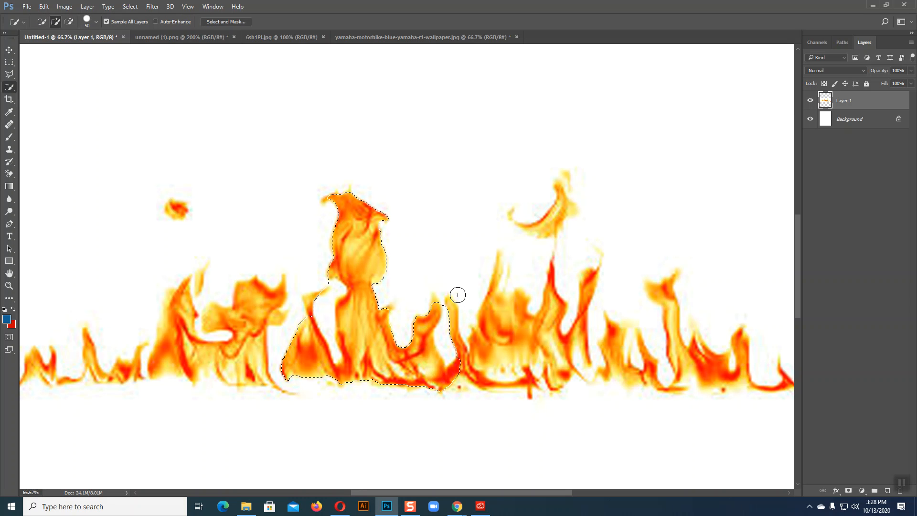
key(alt)
key(alt)
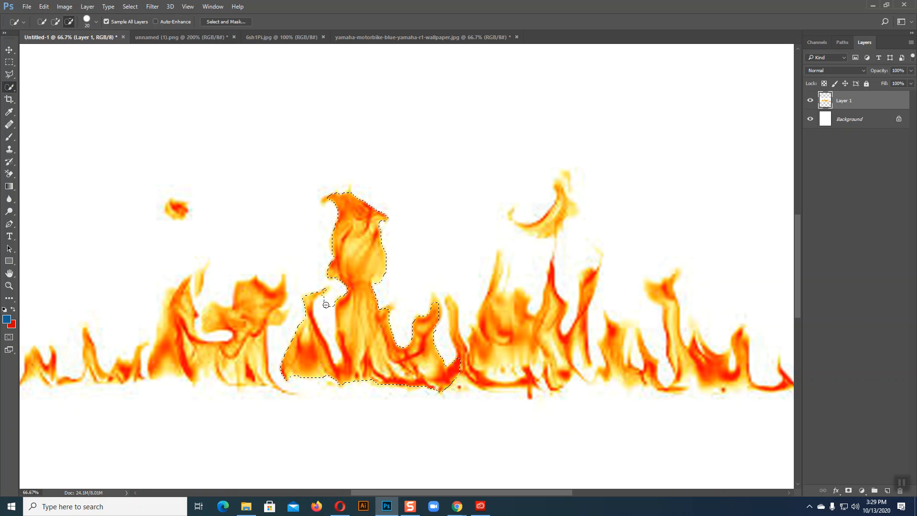
click(319, 303)
alt+click(326, 310)
Define the selected flame as a brush preset named Fire.
click(9, 50)
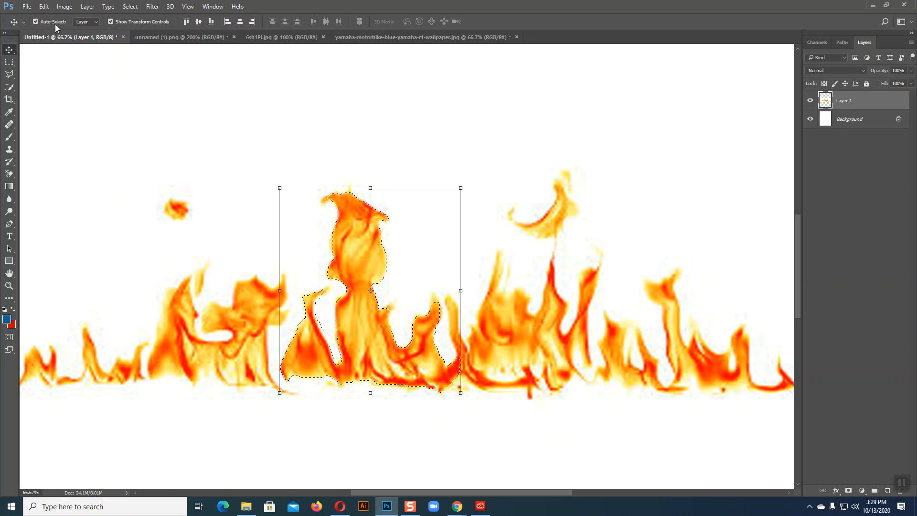
click(43, 6)
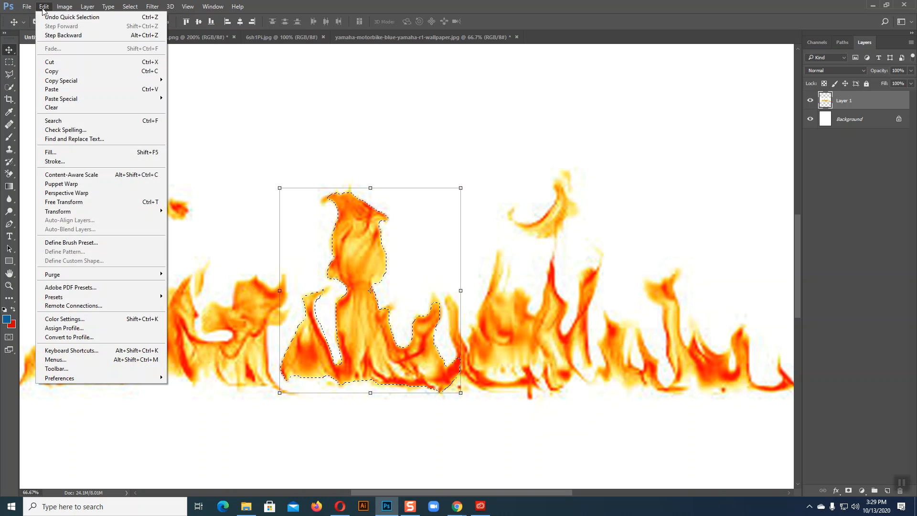
click(56, 243)
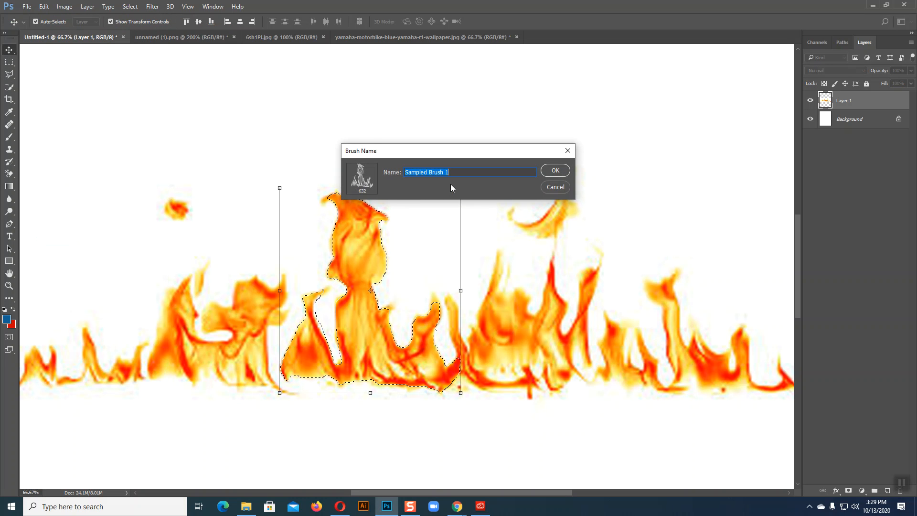
text(Fire)
click(552, 171)
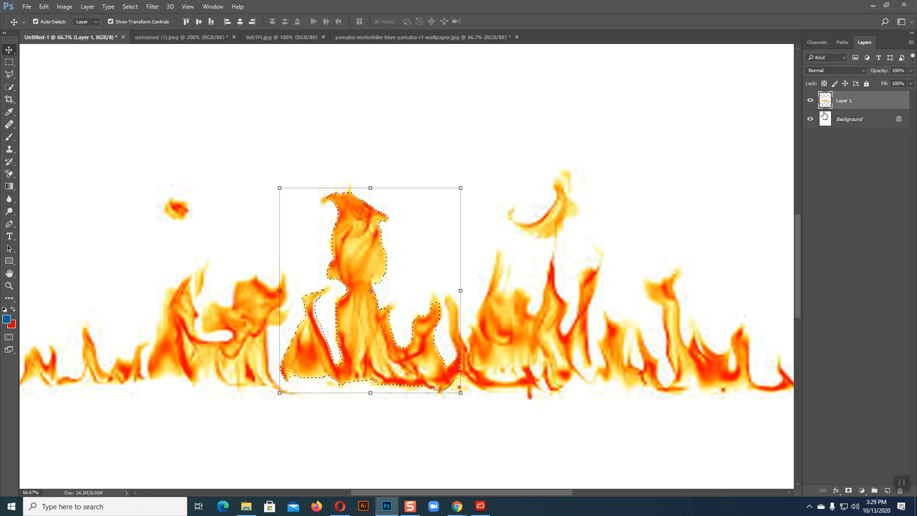
Deselect the flame and delete the pasted fire layer.
key(Delete)
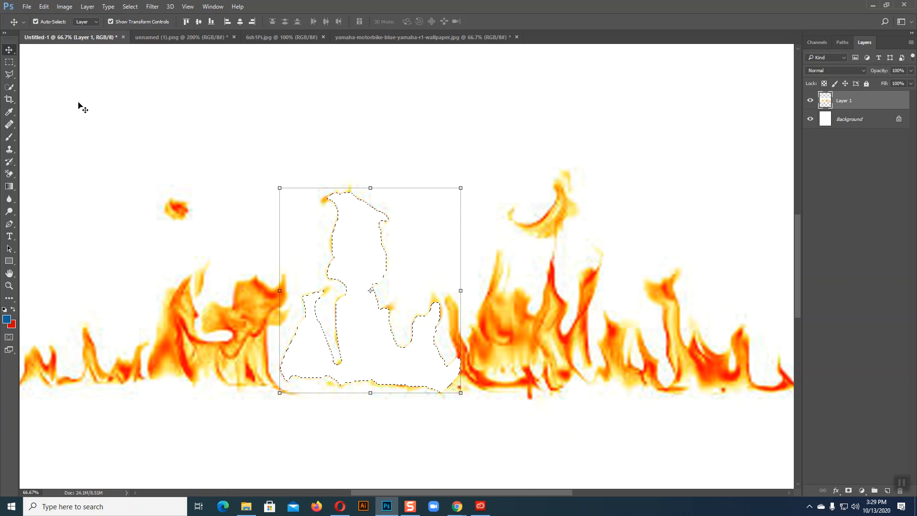
key(ctrl+z)
key(ctrl+d)
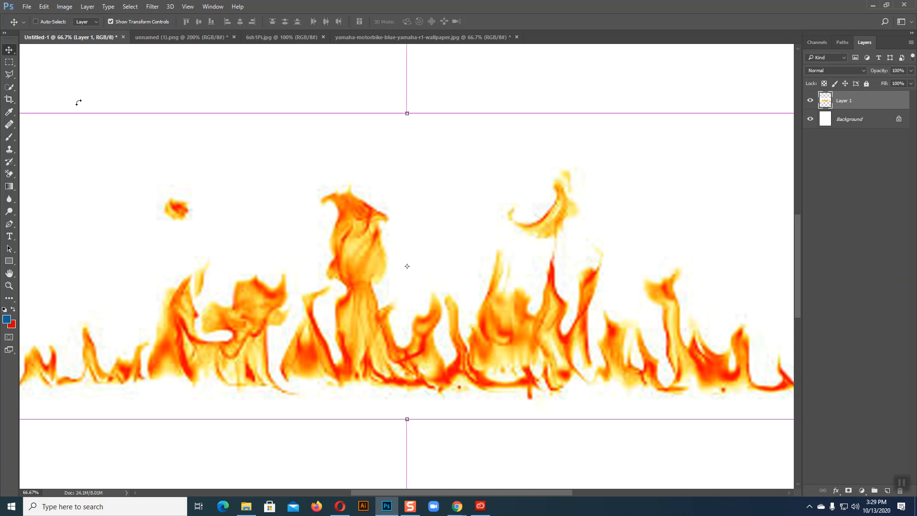
key(Delete)
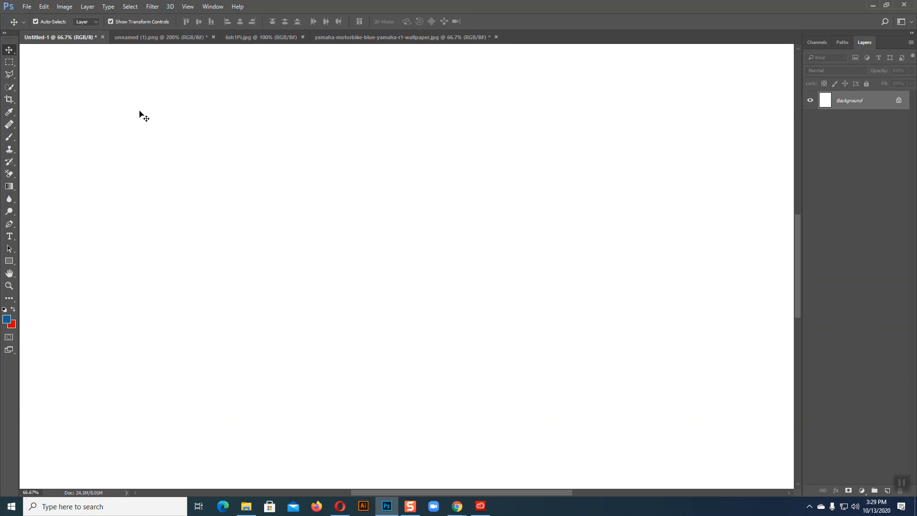
Stamp six blue flames across the blank background with the new Fire brush.
click(9, 137)
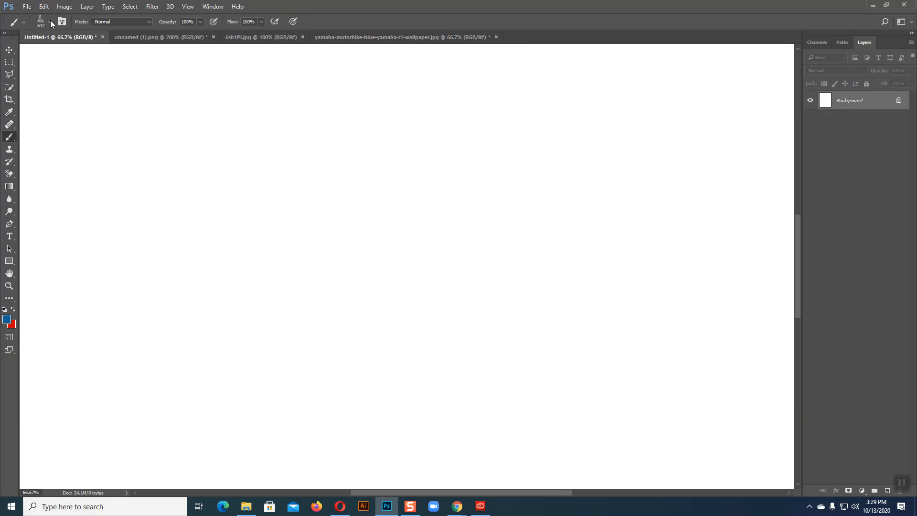
click(405, 235)
click(591, 214)
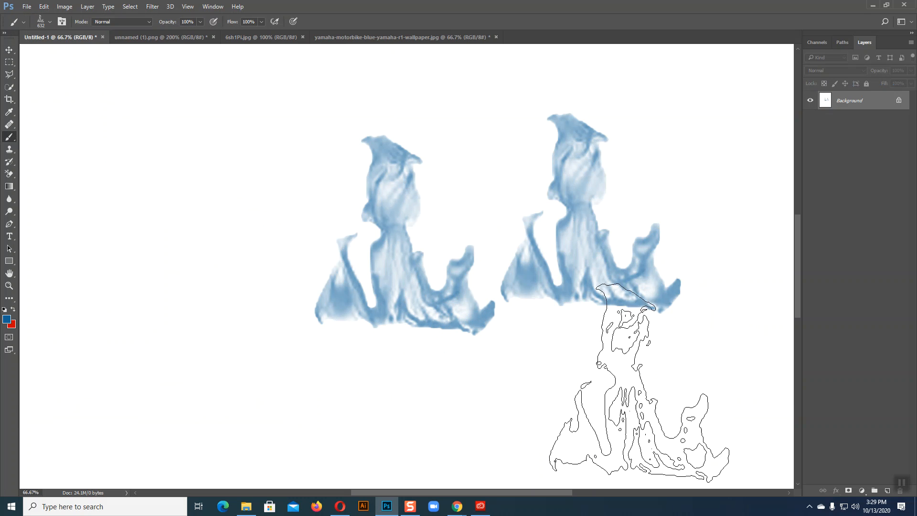
click(279, 275)
click(193, 185)
click(481, 125)
click(557, 171)
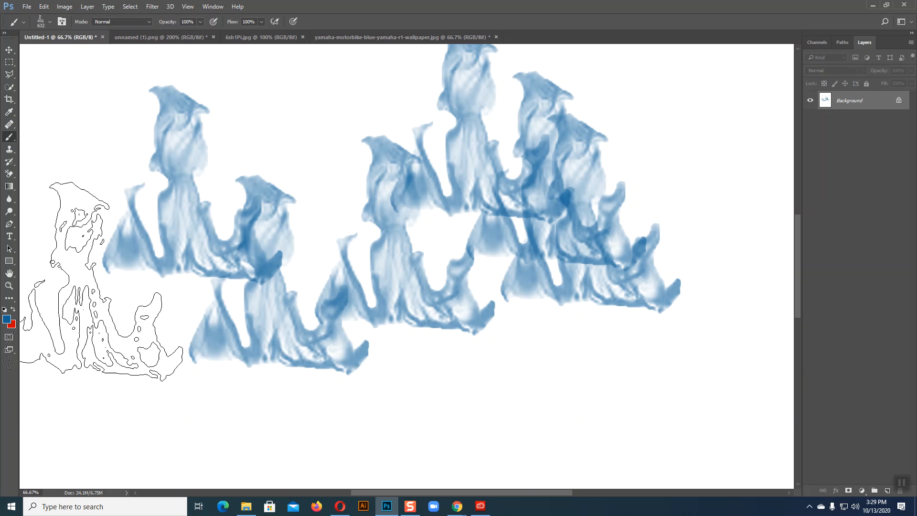
Set the foreground color to a bright orange and stamp one flame over the rightmost blue ones.
click(12, 324)
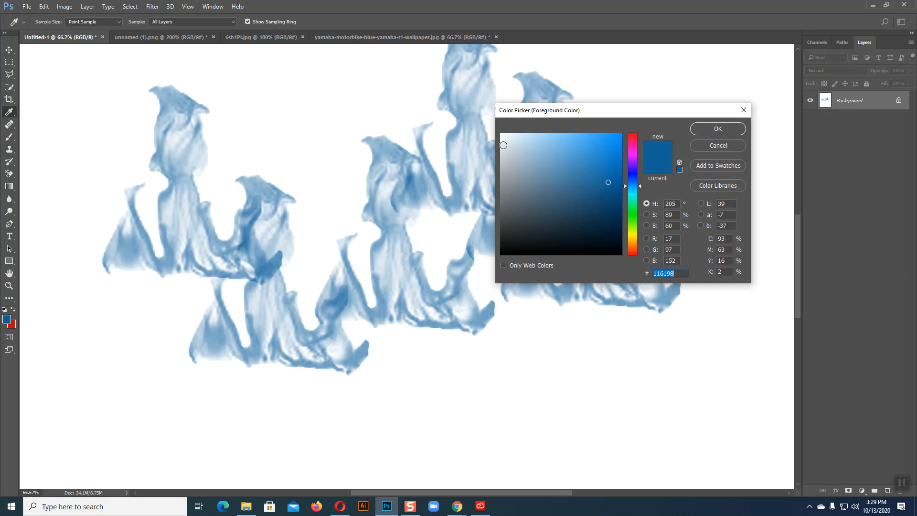
click(634, 242)
drag(634, 243, 637, 244)
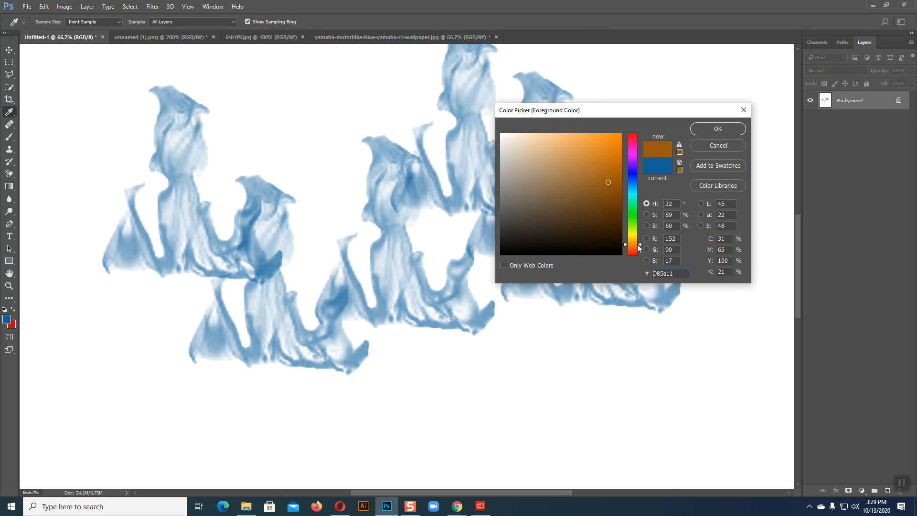
click(610, 134)
click(633, 213)
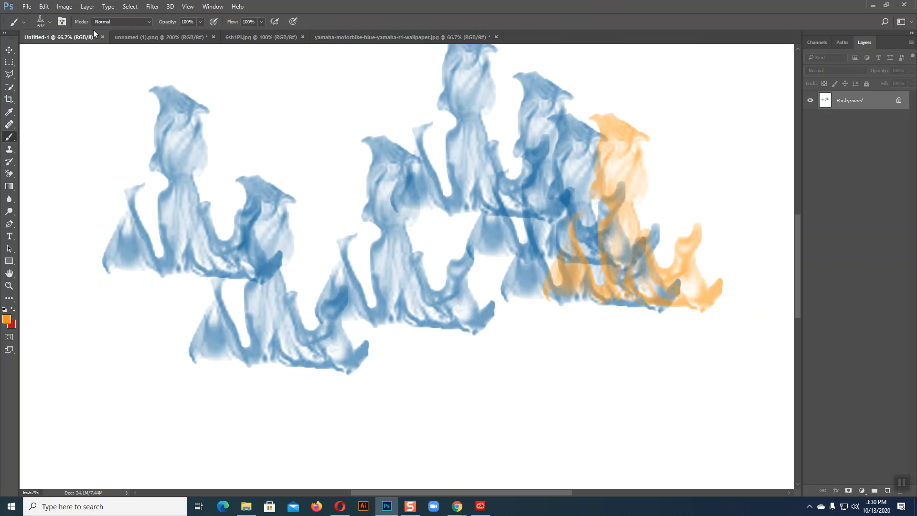
Enable Color Dynamics for the Fire brush, paint test stamps and overlapping strokes across the canvas, and close the brush settings.
click(62, 22)
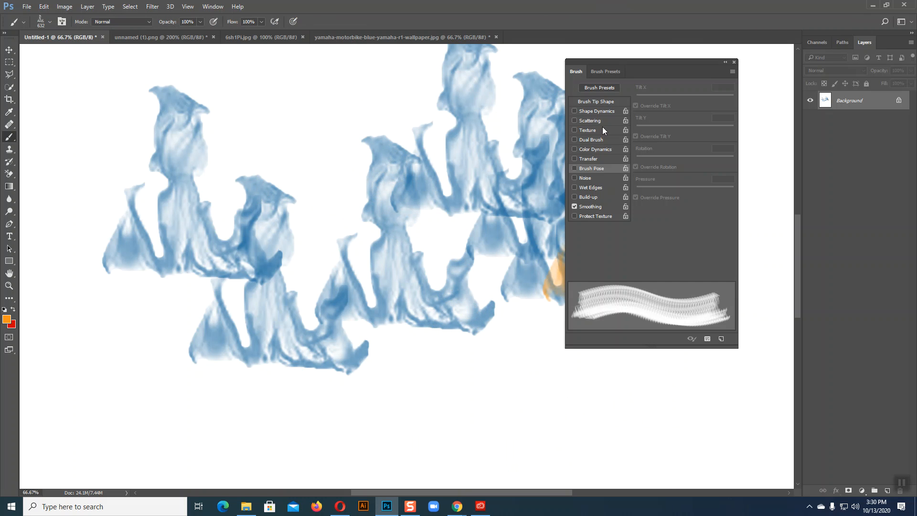
click(589, 149)
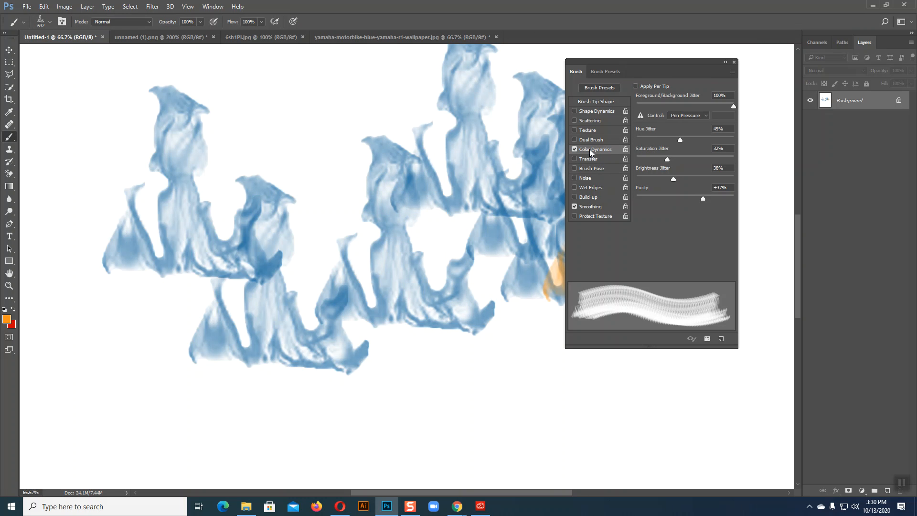
click(323, 177)
click(223, 274)
mouse_move(221, 276)
mouse_down()
mouse_move(389, 349)
mouse_move(528, 324)
mouse_move(365, 205)
mouse_move(579, 308)
mouse_up()
mouse_move(188, 207)
mouse_down()
mouse_move(133, 230)
mouse_move(295, 344)
mouse_up()
mouse_move(225, 158)
mouse_down()
mouse_move(462, 201)
mouse_move(465, 253)
mouse_up()
click(12, 49)
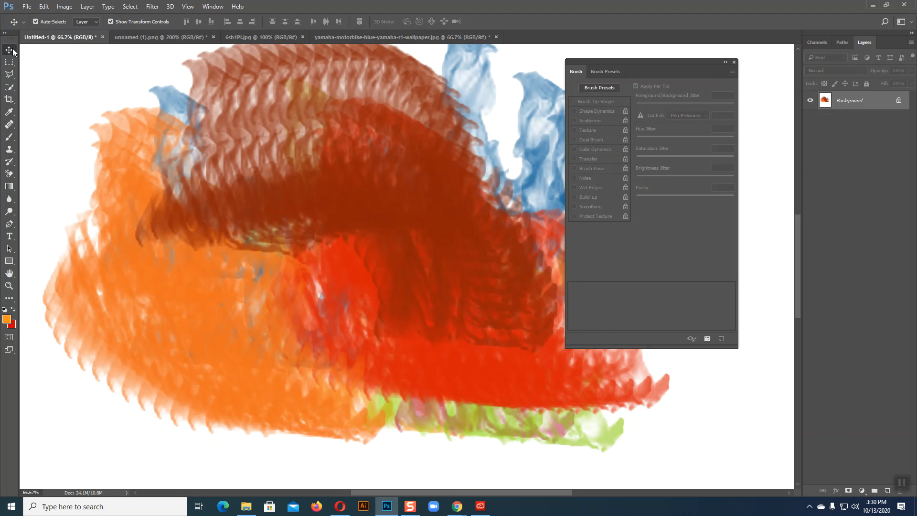
click(735, 62)
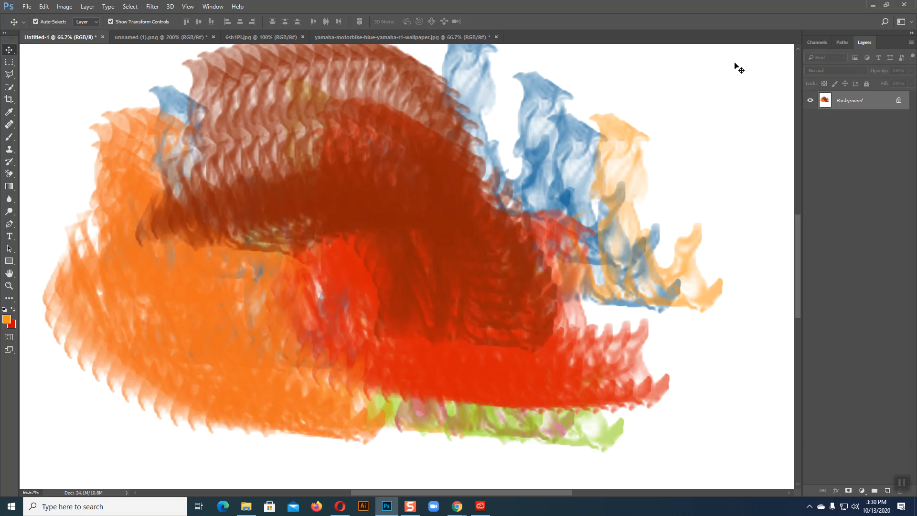
Undo the Color Dynamics test painting back to the blue flames and the single orange one.
key(ctrl+minus)
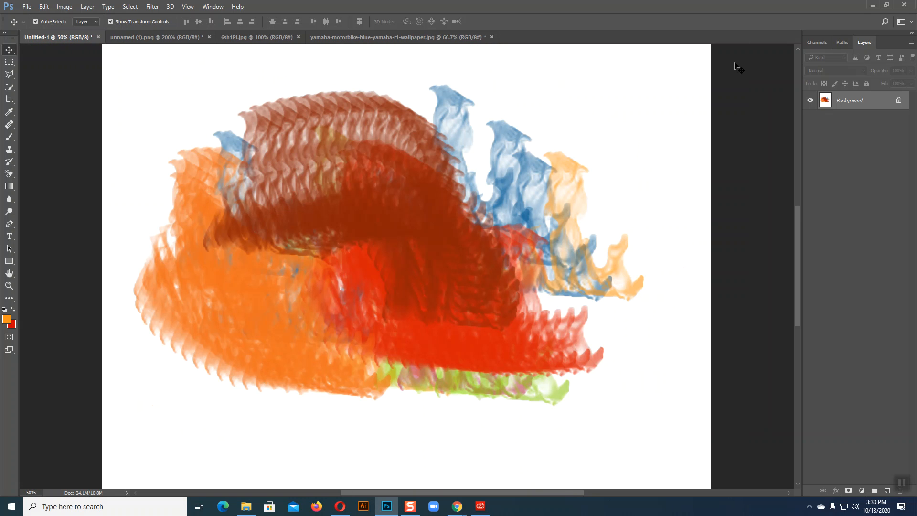
key(ctrl+z)
key(ctrl+z)
key(ctrl+z)
key(ctrl+z)
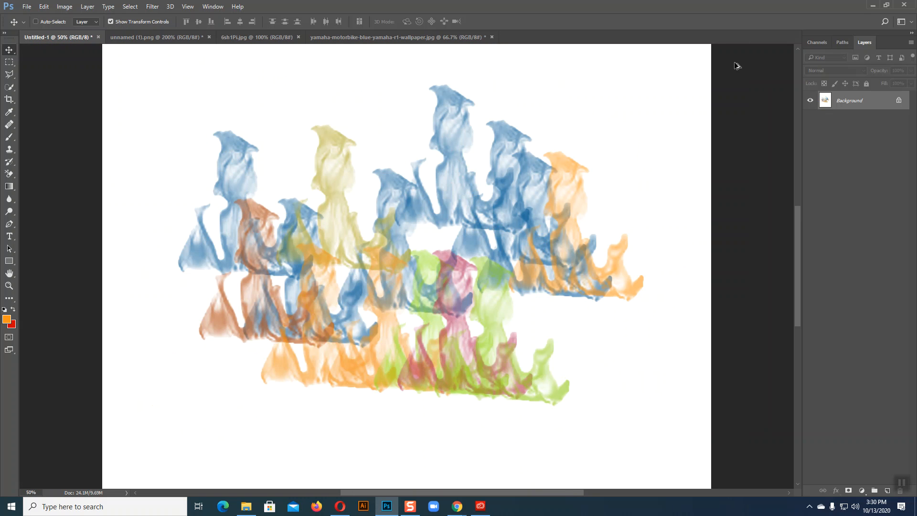
key(ctrl+alt+z)
key(ctrl+alt+z)
key(ctrl+alt+z)
key(ctrl+alt+z)
key(ctrl+alt+z)
key(ctrl+alt+z)
key(ctrl+alt+z)
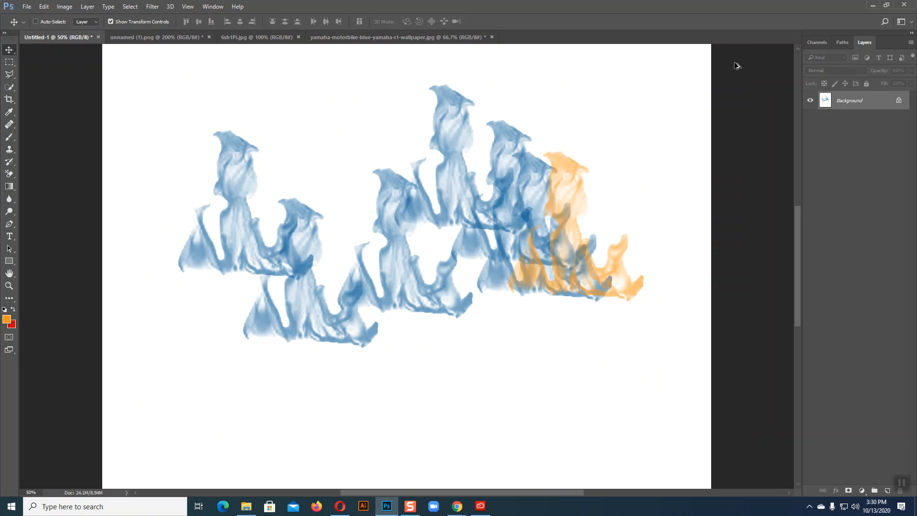
Undo all the remaining flame stamps back to the blank white canvas.
key(ctrl+alt+z)
key(ctrl+alt+z)
key(ctrl+alt+z)
key(ctrl+alt+z)
key(ctrl+alt+z)
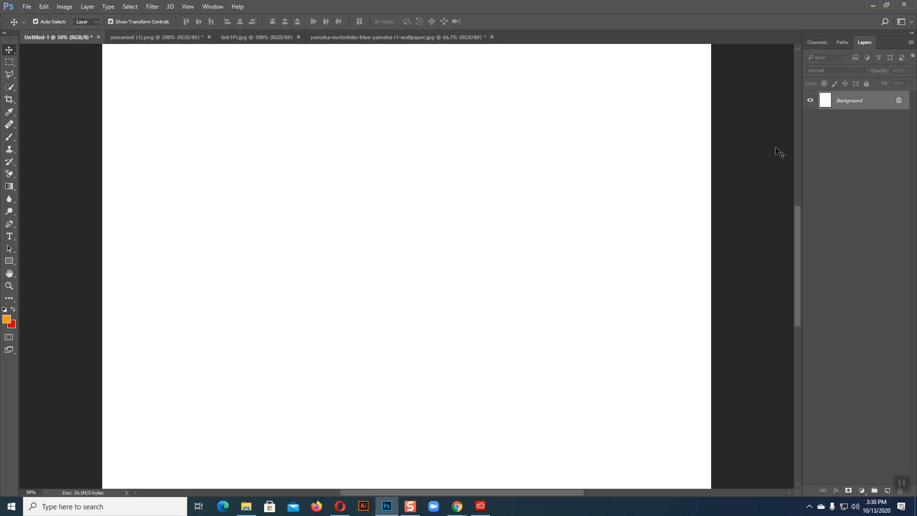
Activate the Brush tool and choose a 2500 px Paint Splash preset.
click(9, 137)
click(35, 134)
click(50, 22)
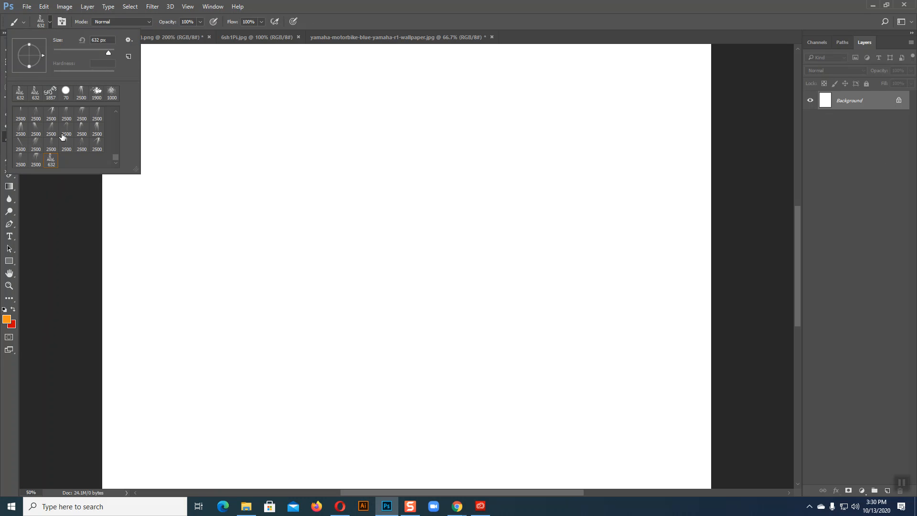
scroll(97, 136, up, 2)
scroll(97, 137, down, 4)
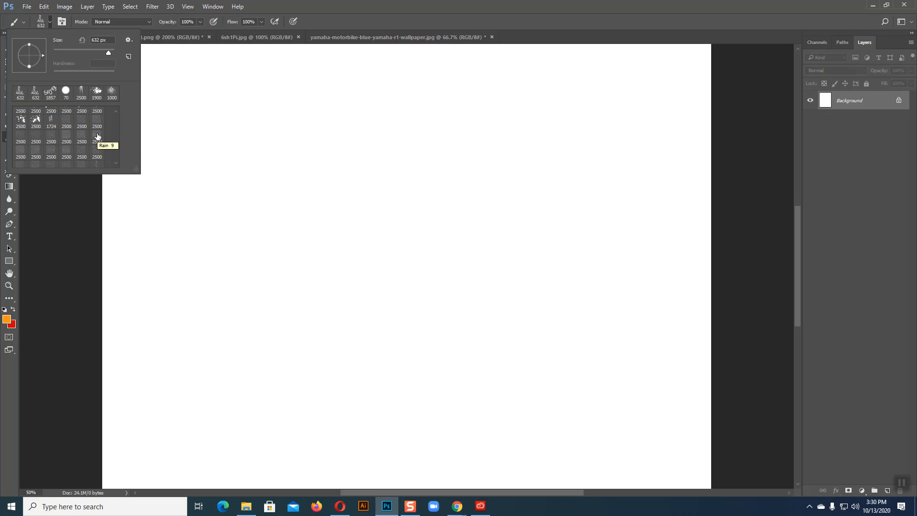
scroll(97, 136, up, 1)
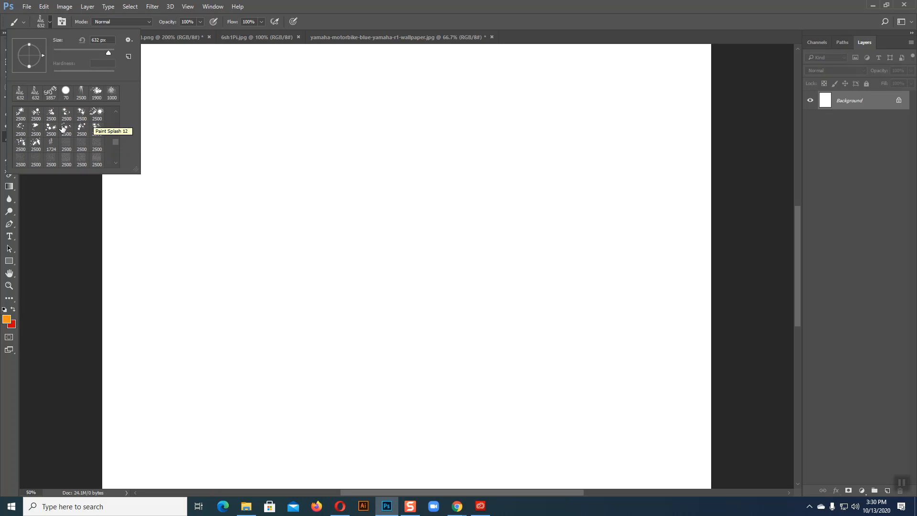
click(21, 148)
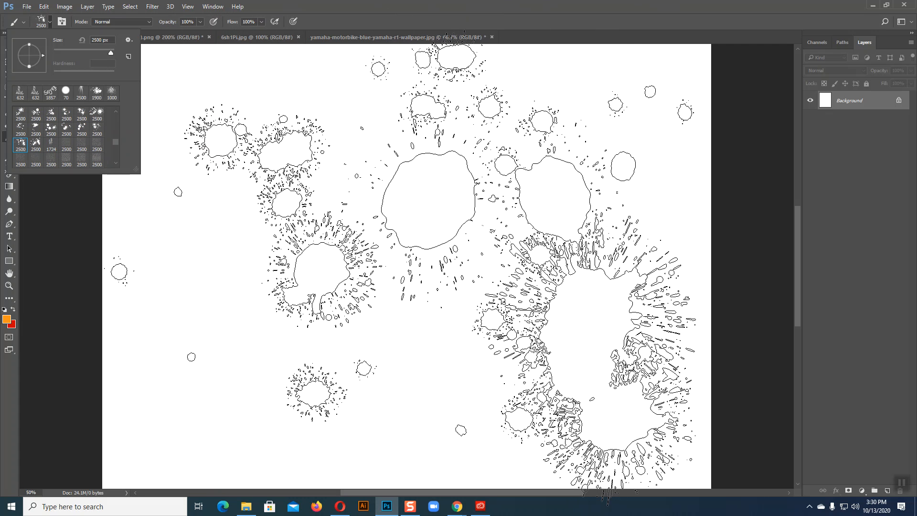
click(51, 24)
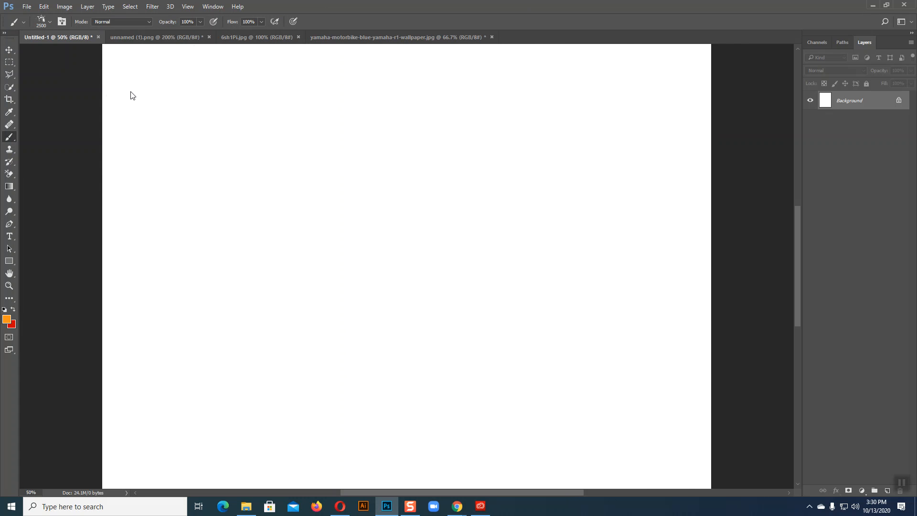
Reduce the splash brush to 1500 px, add a new layer, and stamp one orange splash near the canvas center.
key(bracketleft)
key(bracketleft)
key(bracketleft)
key(bracketleft)
key(bracketleft)
key(bracketleft)
key(bracketleft)
key(bracketleft)
key(bracketleft)
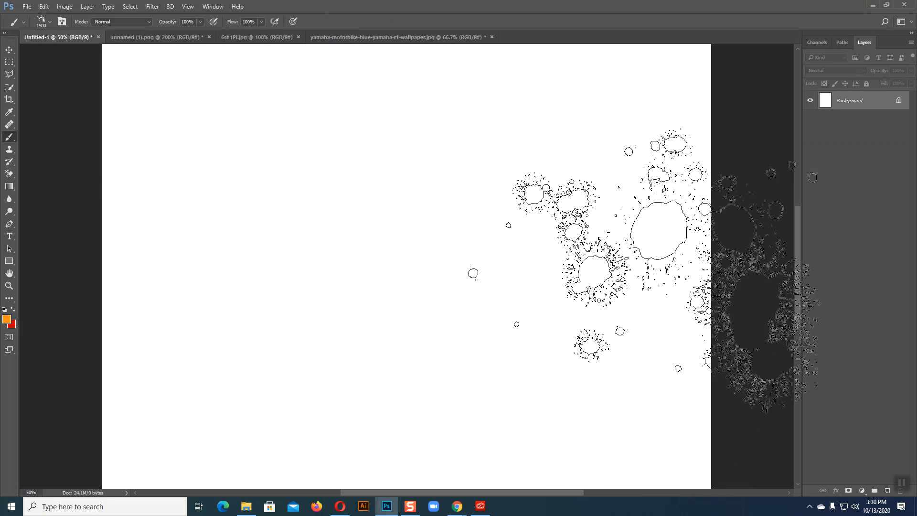
click(886, 491)
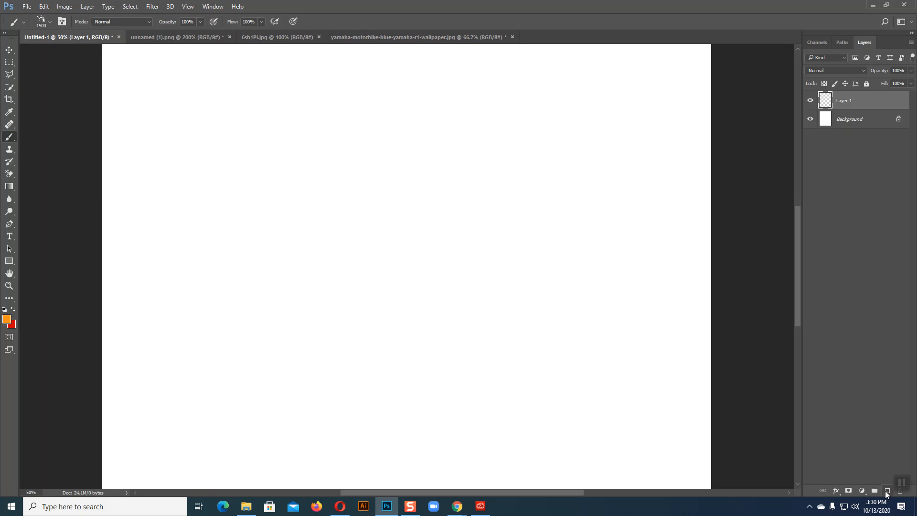
click(378, 236)
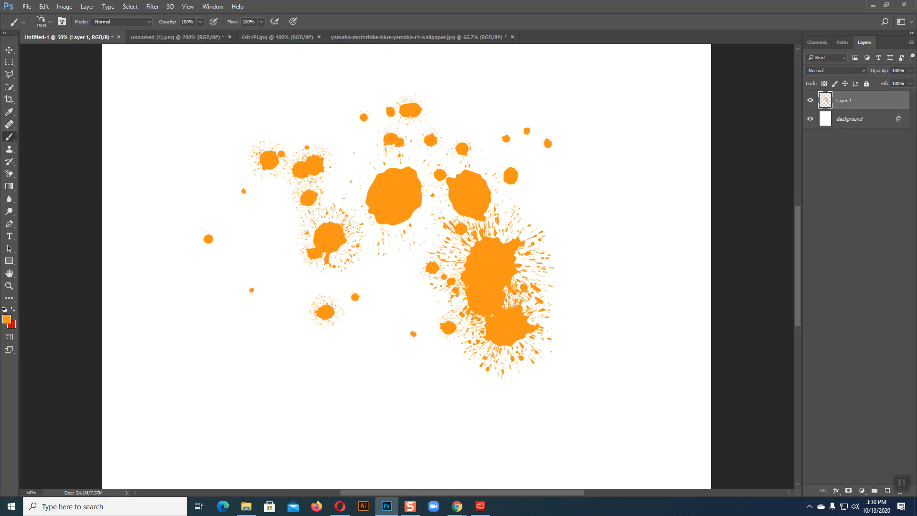
Stamp two more orange splashes over the first, rotating the brush tip to a different angle before each one.
click(48, 21)
drag(43, 51, 35, 41)
click(483, 226)
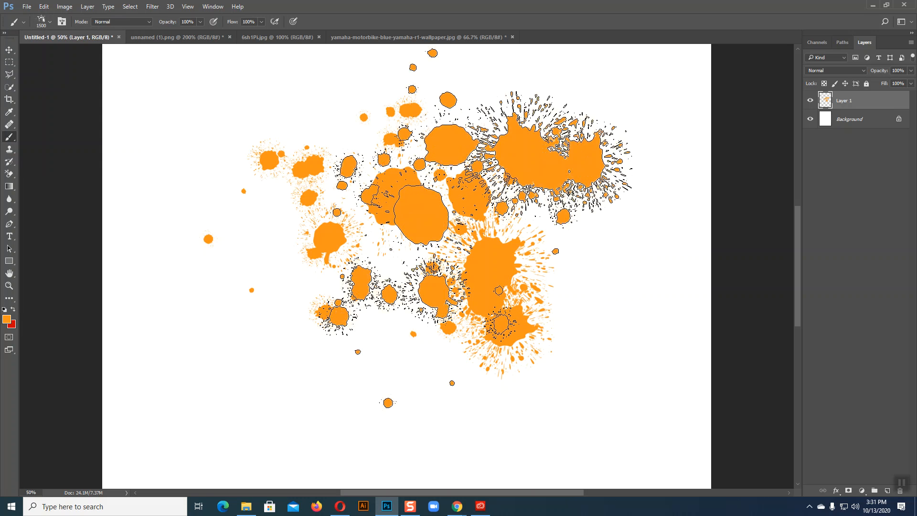
click(50, 22)
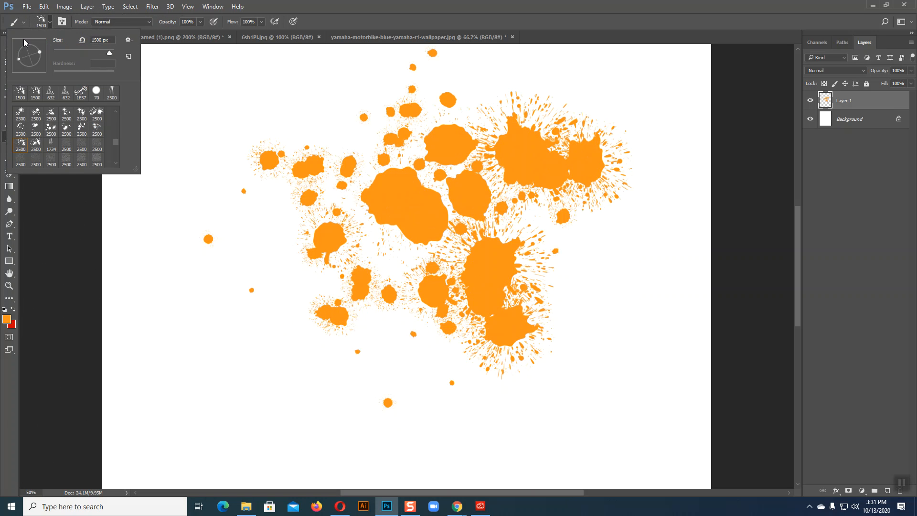
click(323, 249)
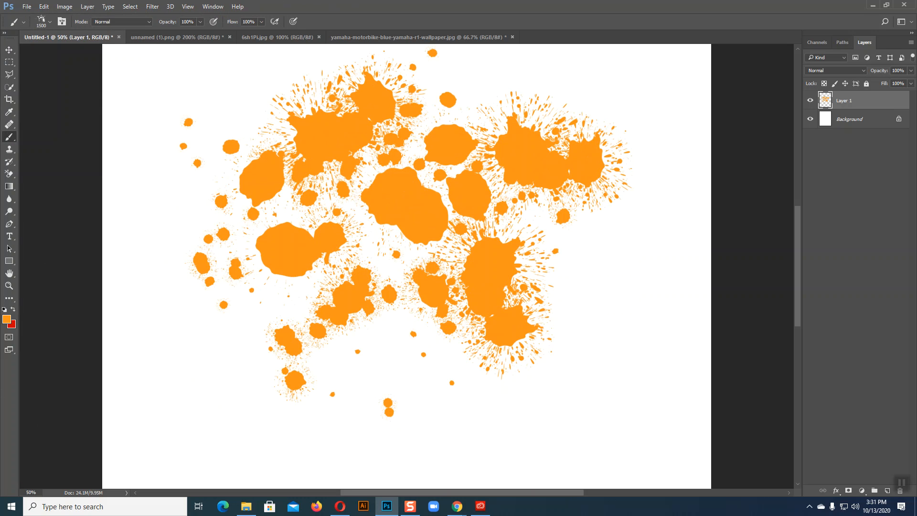
Scale the splash layer down and back up to slightly above its original size with a proportional transform about its center.
click(10, 49)
click(668, 281)
key(ctrl+minus)
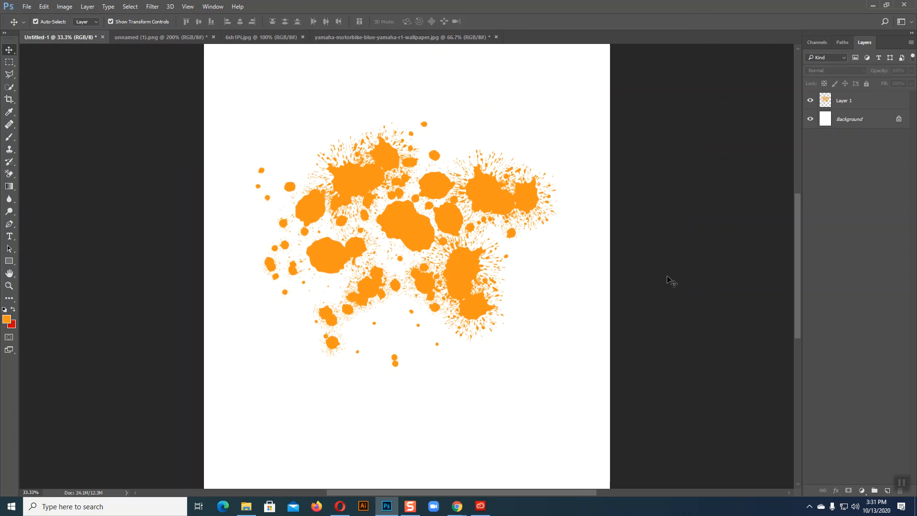
click(513, 199)
drag(562, 118, 485, 168)
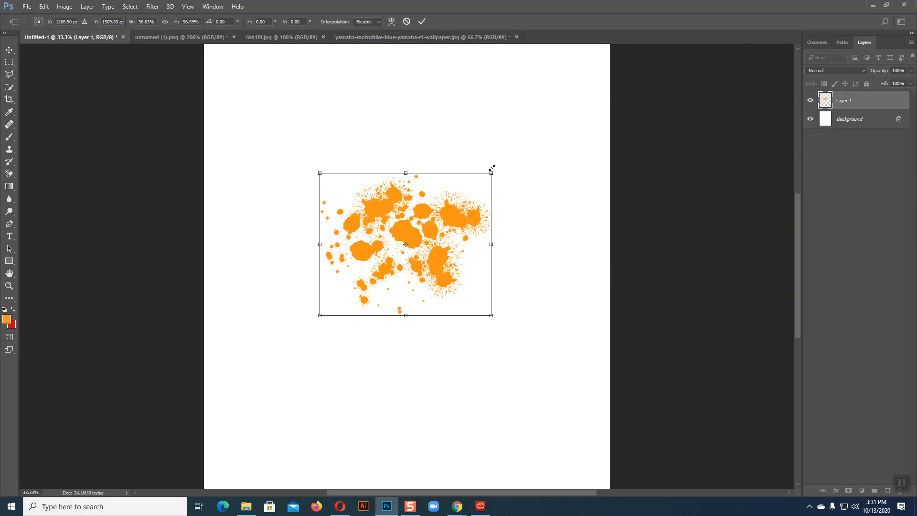
drag(490, 173, 560, 101)
key(Return)
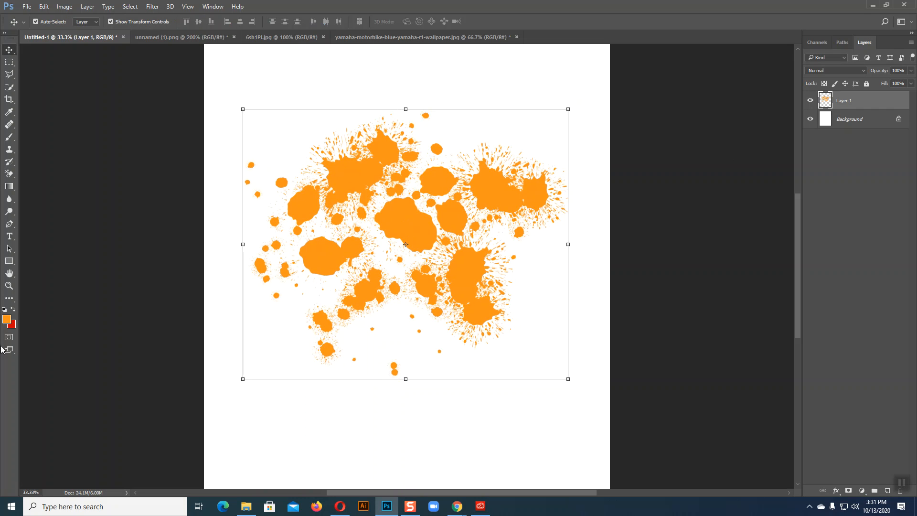
Set the foreground color to bright cyan and fill only the splash shapes with it, then refill them with the red background color.
click(5, 322)
drag(635, 173, 637, 193)
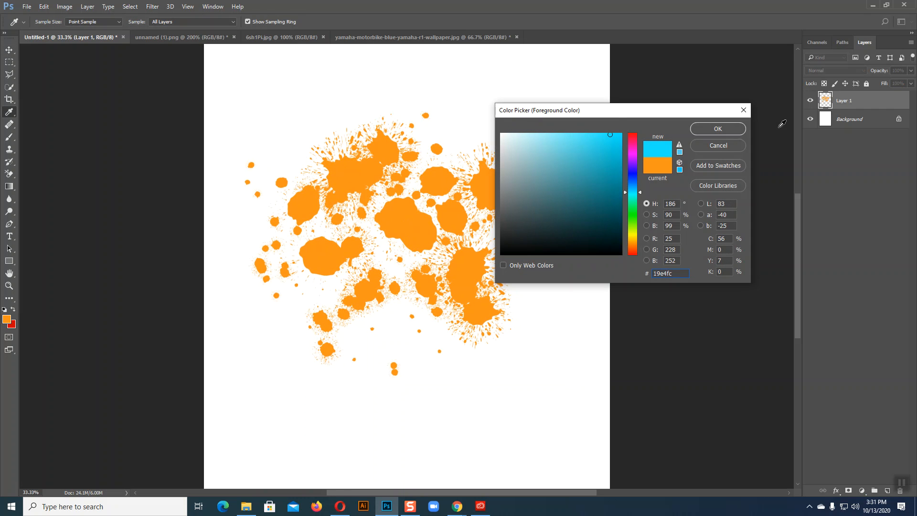
click(735, 133)
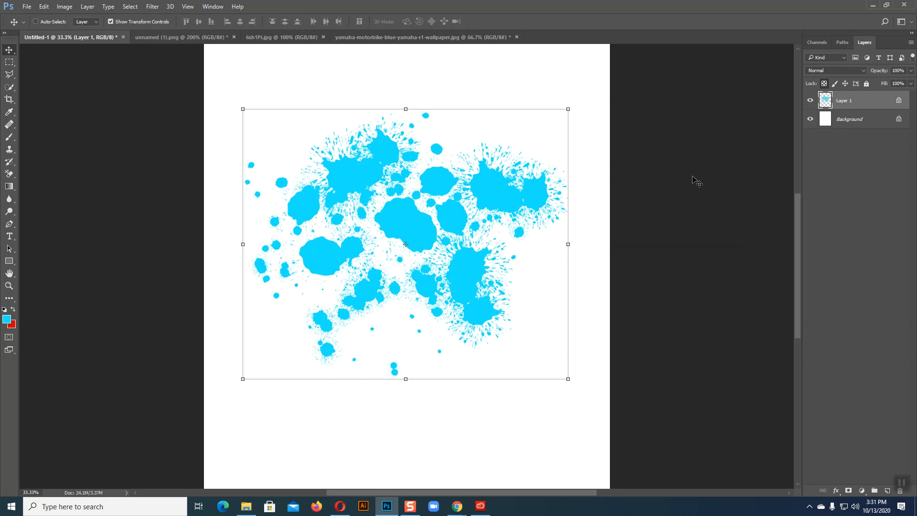
key(ctrl+shift+BackSpace)
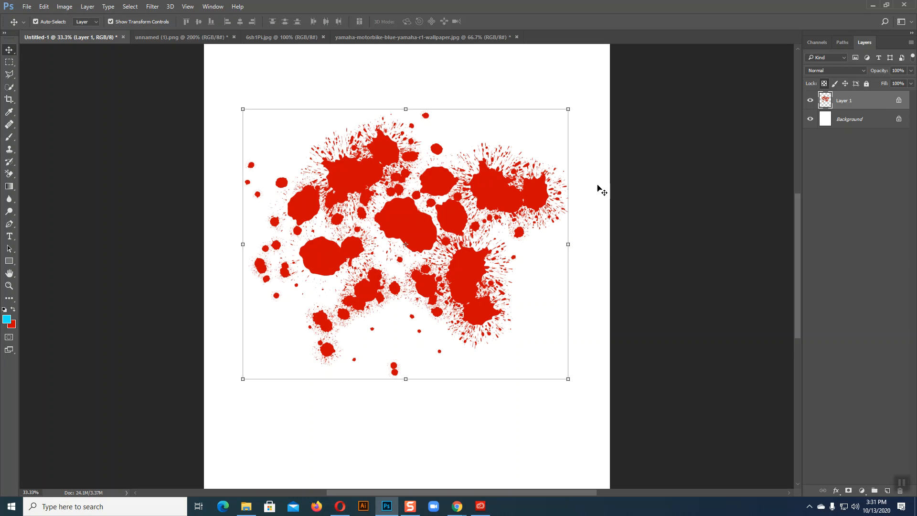
Unlock Layer 1's transparent pixels, try filling the whole layer with the foreground and background colors, and undo the fills.
click(900, 101)
key(ctrl+a)
key(alt+BackSpace)
key(ctrl+BackSpace)
key(ctrl+z)
key(ctrl+z)
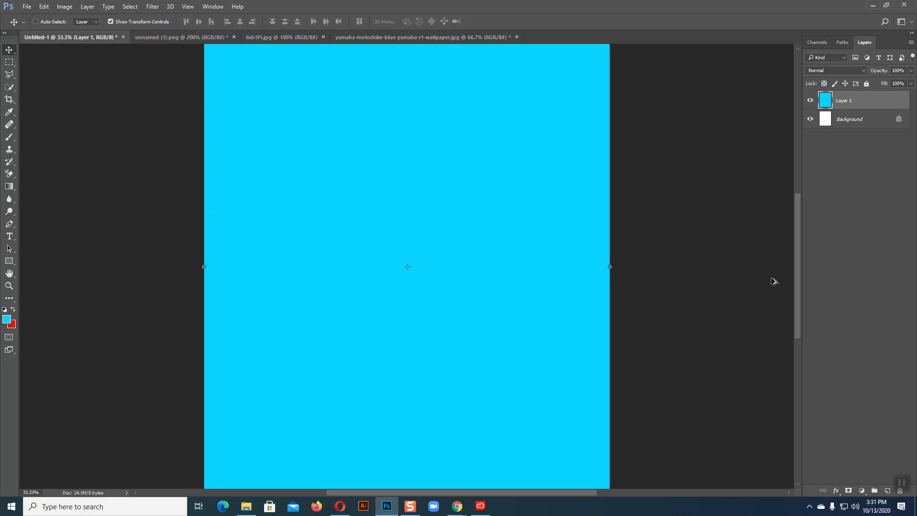
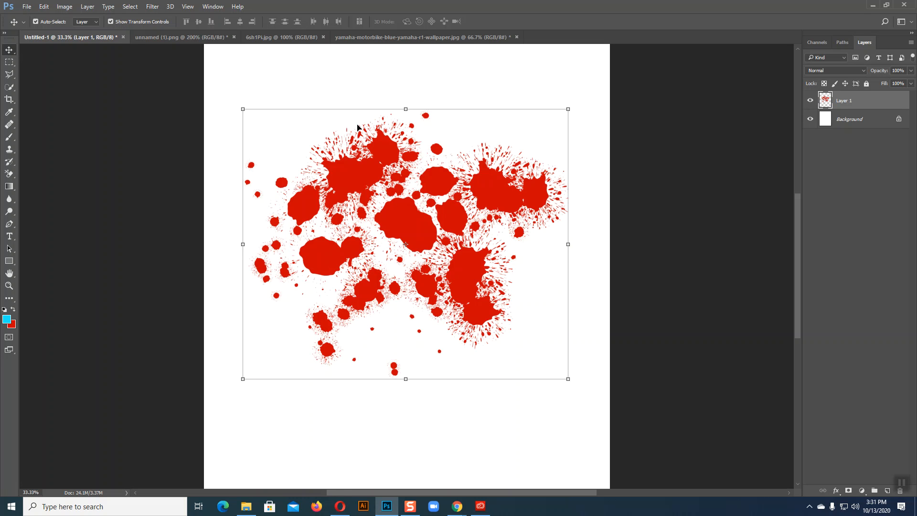
Look through the other open documents: unnamed (1).png, 6sh1Pi.jpg and the blue Yamaha R1 wallpaper.
click(156, 41)
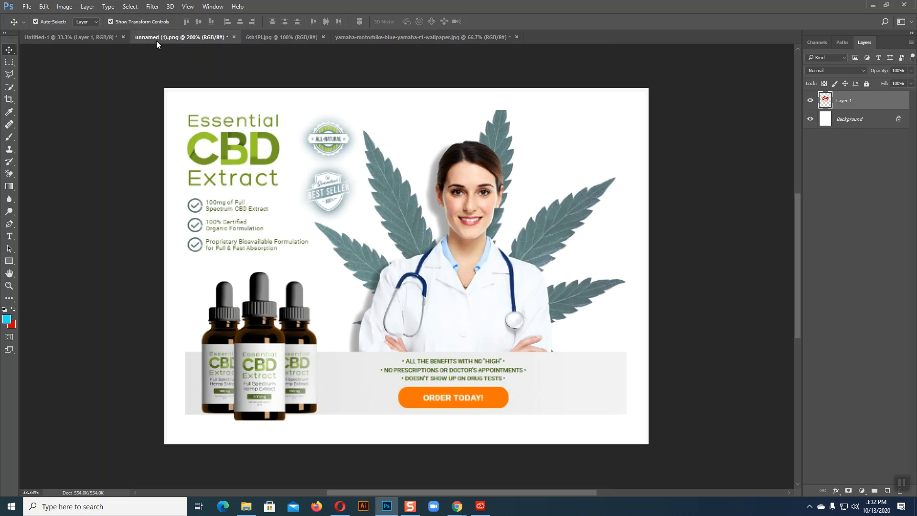
click(282, 35)
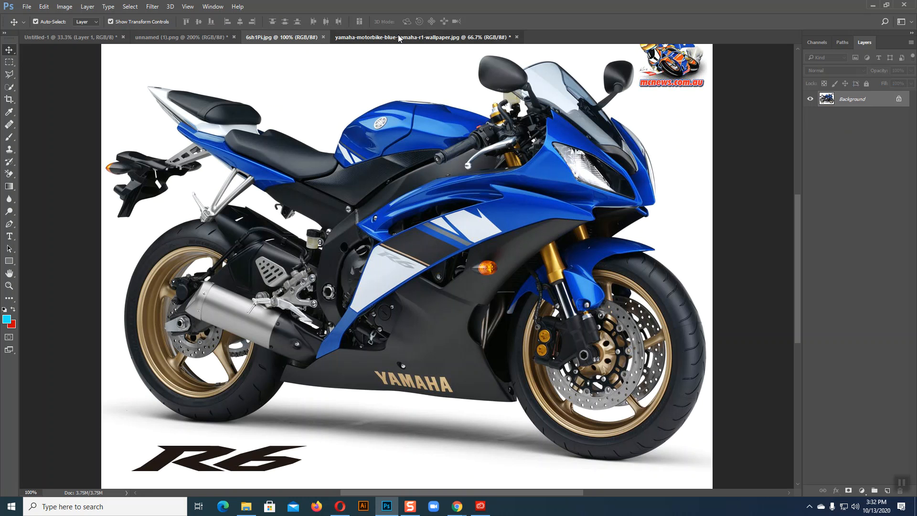
click(397, 35)
Browse the Desktop folder for images to open and select unnamed (2).
click(27, 6)
click(34, 27)
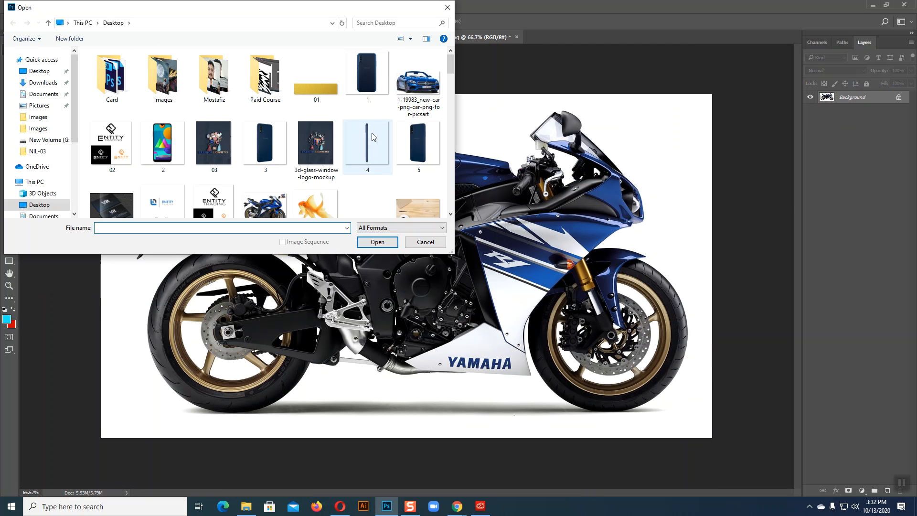
scroll(372, 136, down, 3)
scroll(373, 137, down, 2)
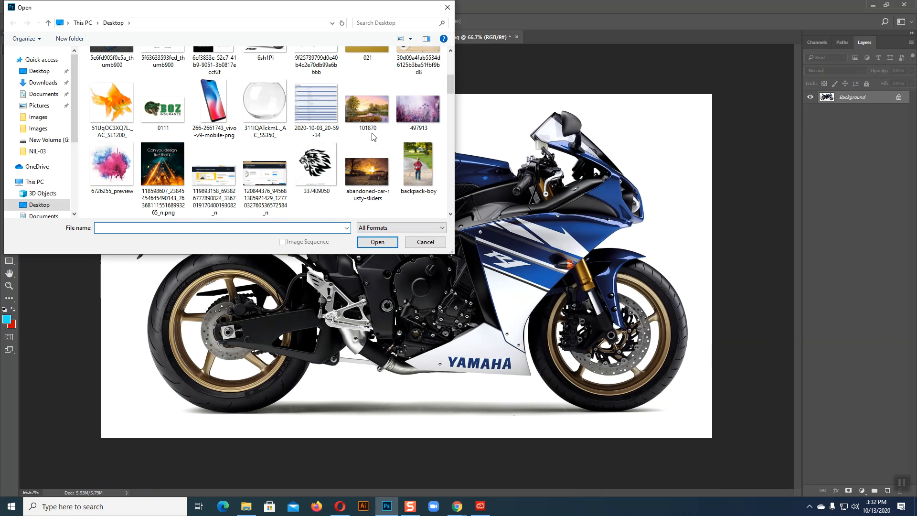
scroll(373, 137, down, 2)
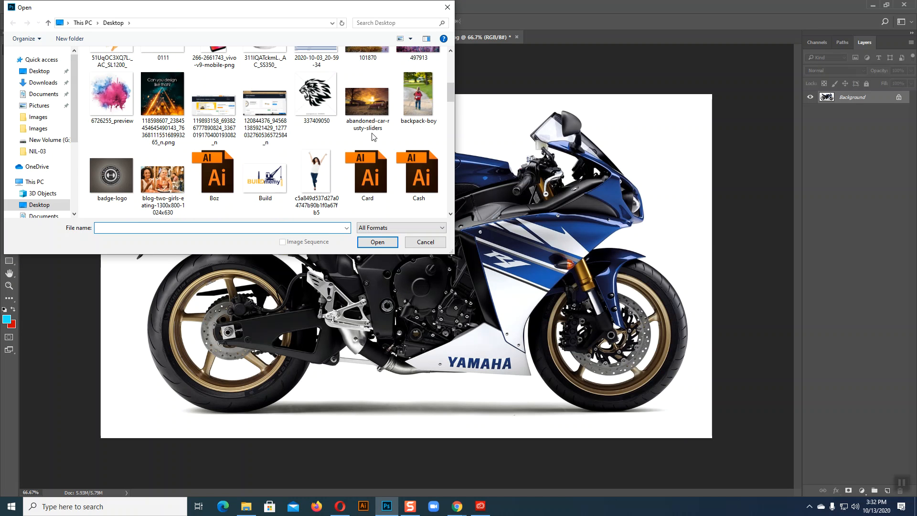
scroll(373, 137, down, 2)
scroll(373, 137, down, 4)
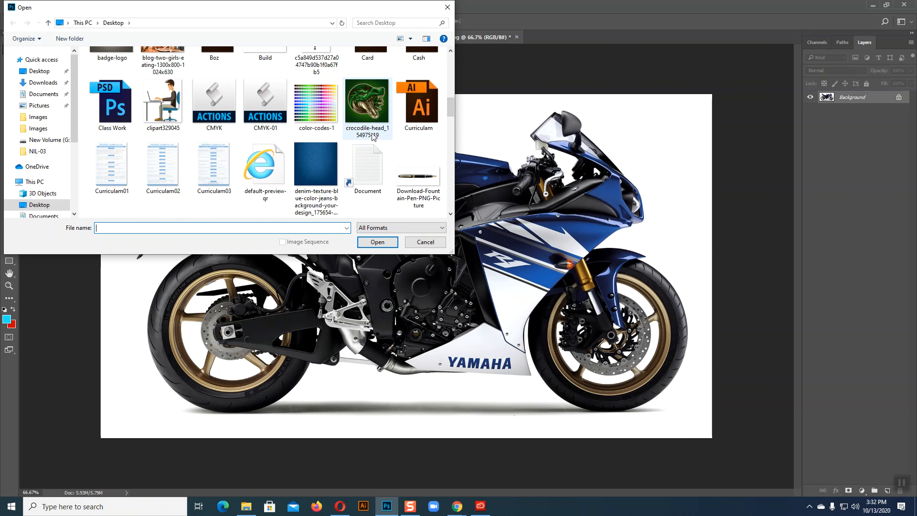
scroll(374, 138, down, 2)
scroll(374, 137, down, 3)
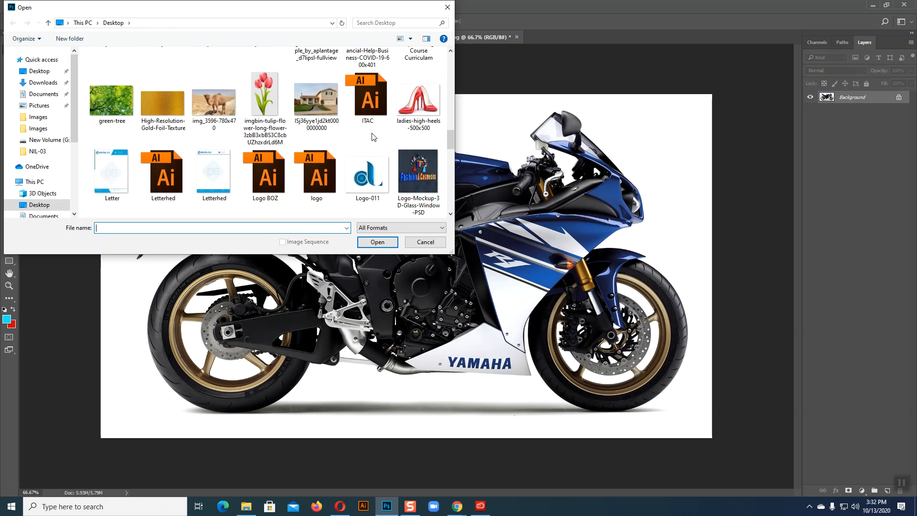
scroll(373, 137, down, 2)
scroll(374, 137, down, 4)
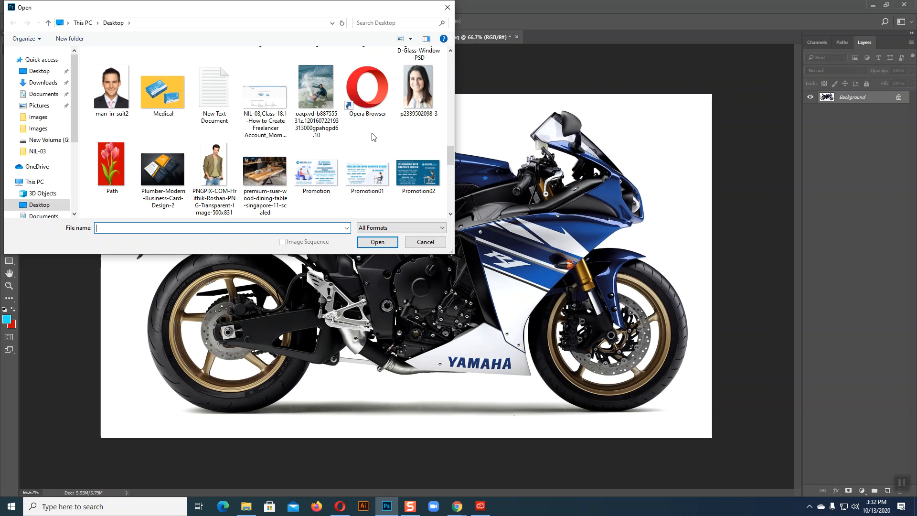
scroll(374, 137, down, 2)
scroll(374, 138, down, 3)
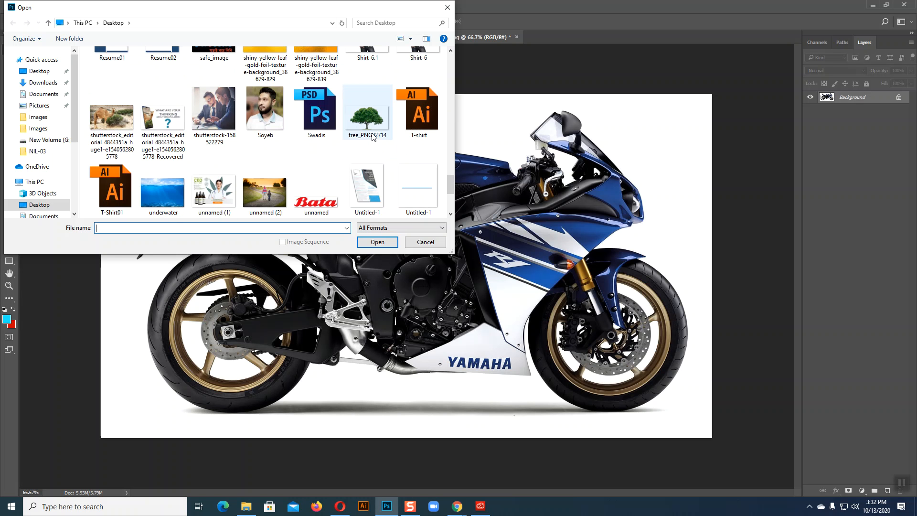
click(260, 202)
Add abandoned-car-rusty-sliders to the file selection and open both images.
scroll(374, 150, down, 3)
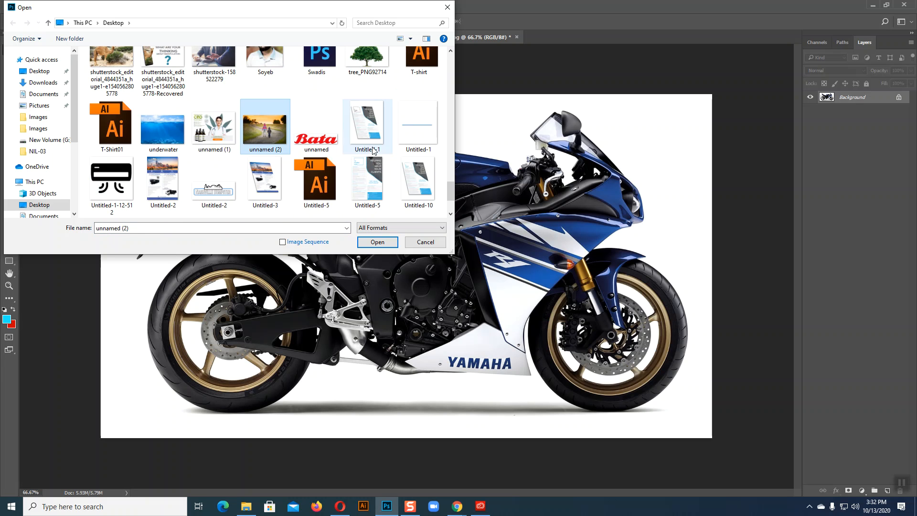
scroll(374, 151, up, 1)
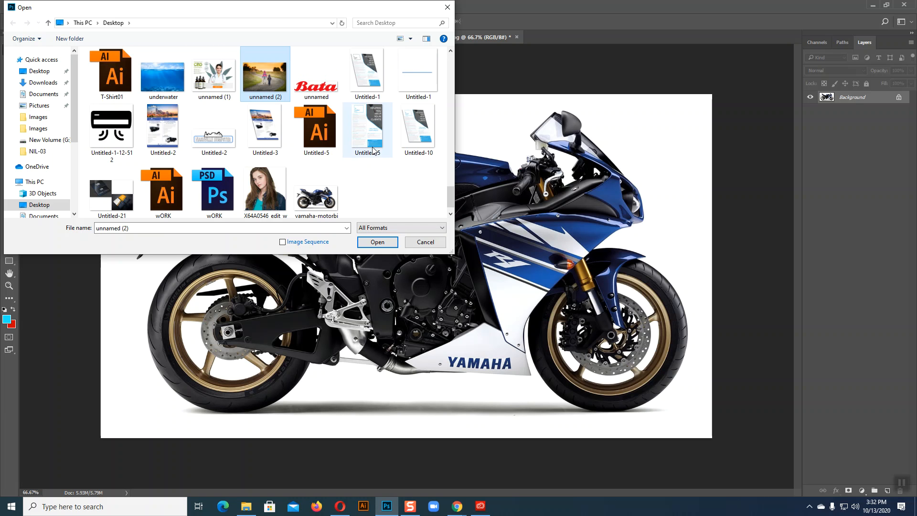
scroll(374, 151, up, 10)
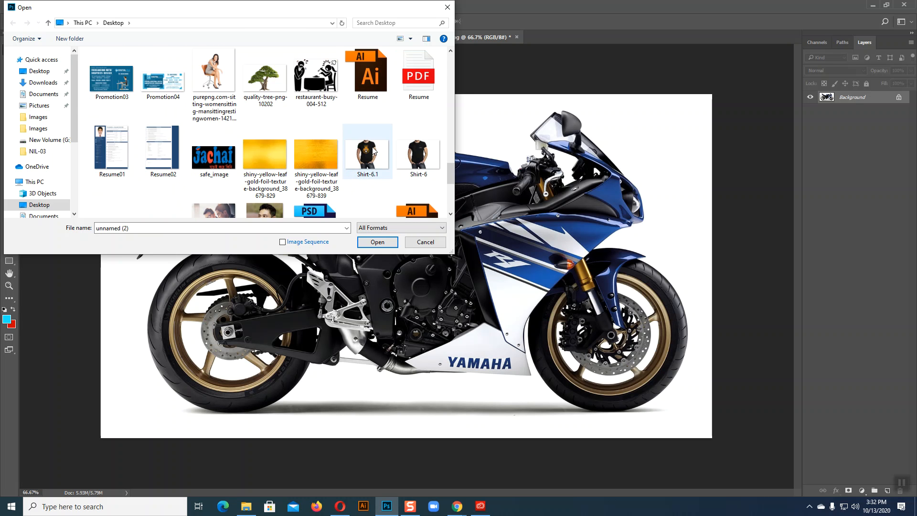
scroll(374, 151, up, 8)
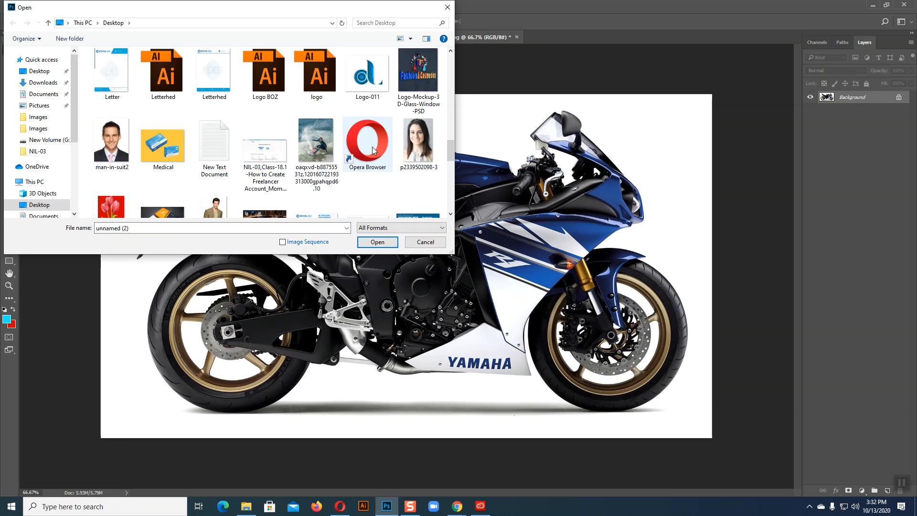
scroll(374, 151, up, 8)
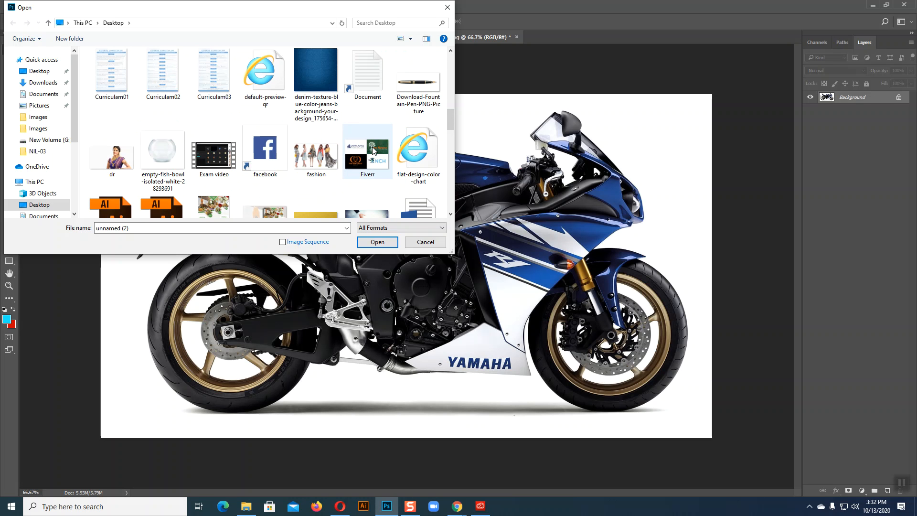
scroll(373, 150, up, 3)
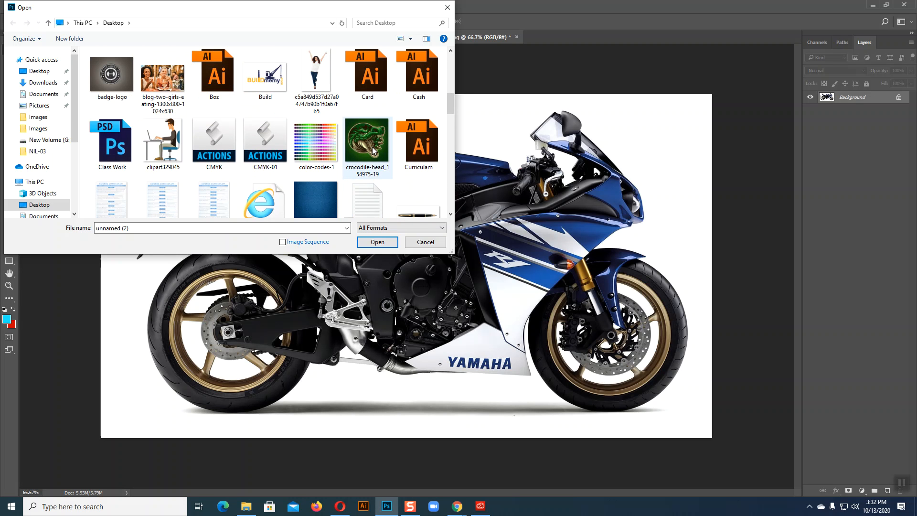
scroll(372, 150, up, 2)
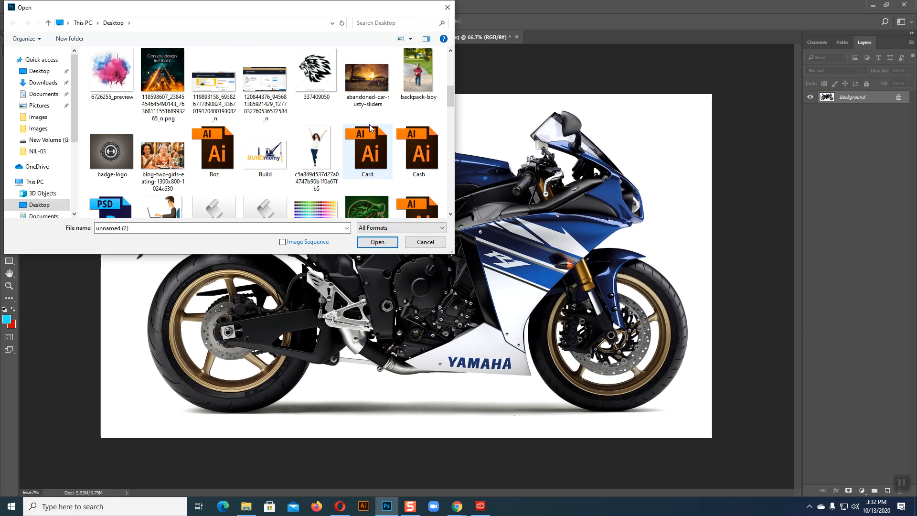
ctrl+click(363, 75)
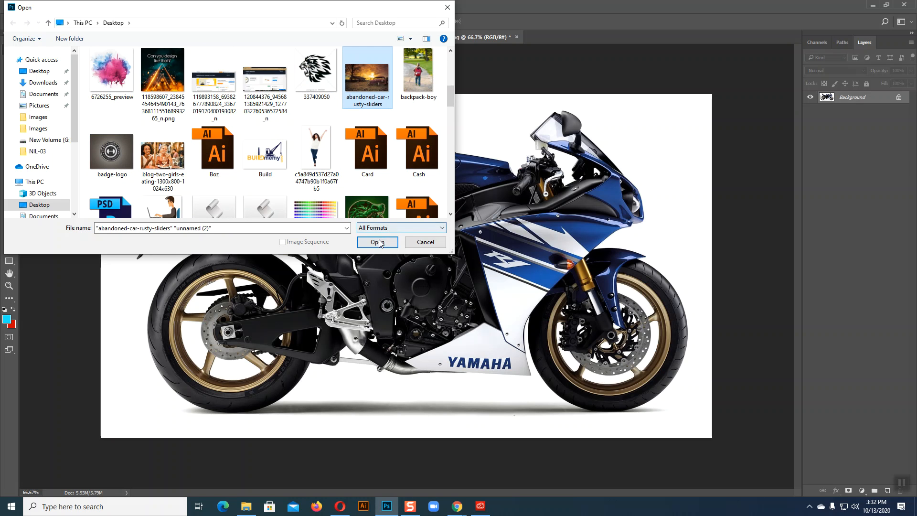
click(380, 242)
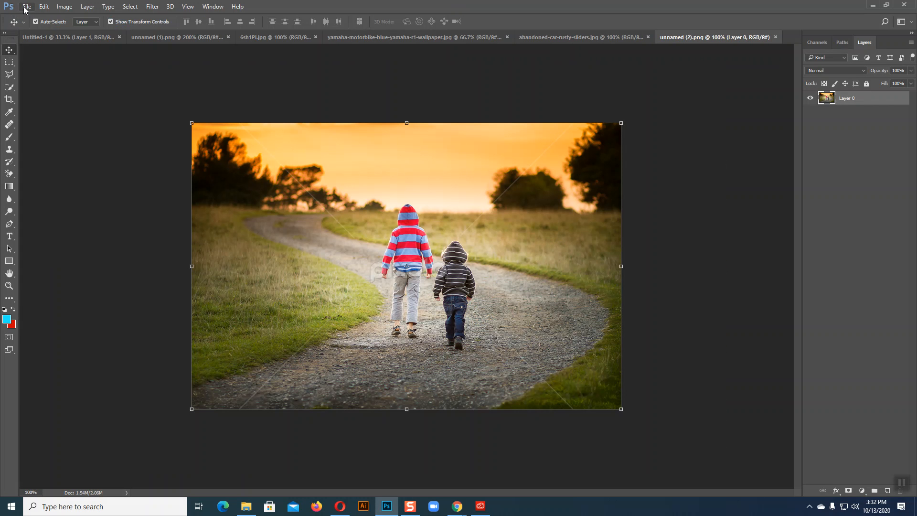
Look through the files and folders on New Volume (G:) for another image to open.
click(26, 7)
click(41, 21)
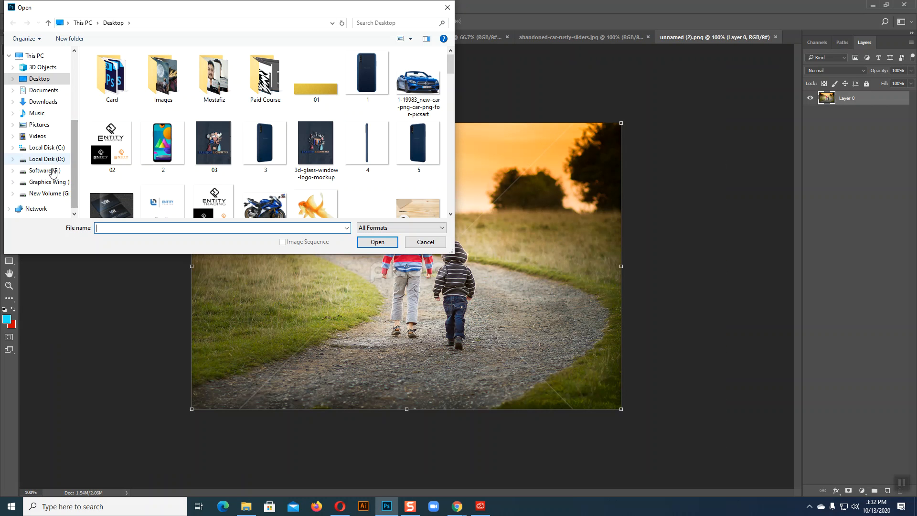
click(48, 193)
drag(451, 60, 449, 223)
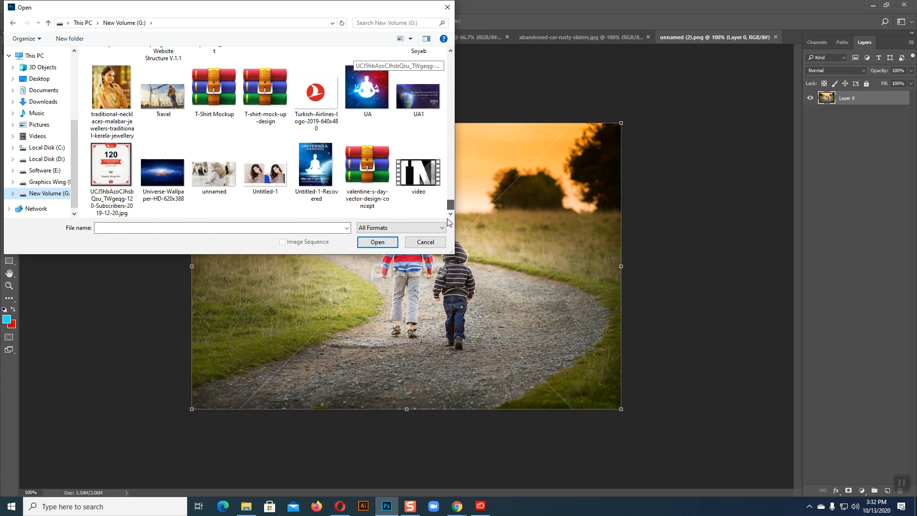
scroll(421, 182, up, 3)
scroll(421, 183, up, 10)
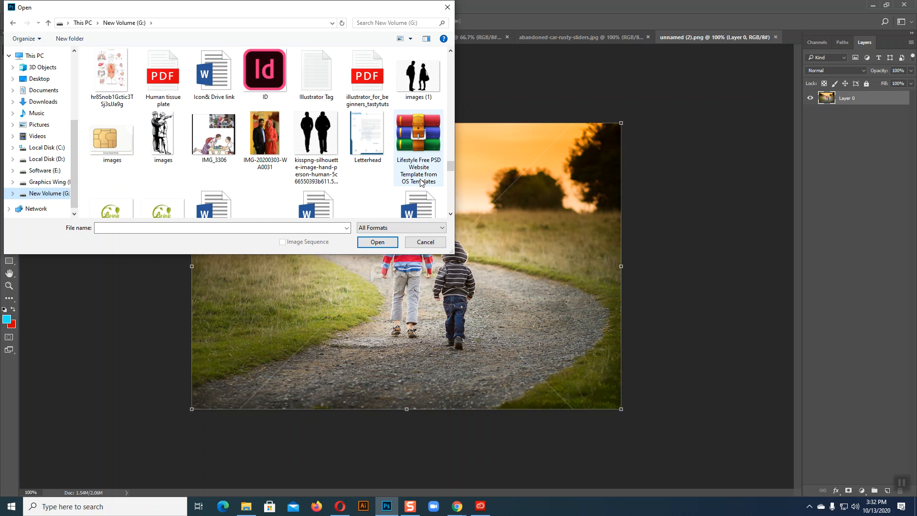
scroll(421, 182, up, 10)
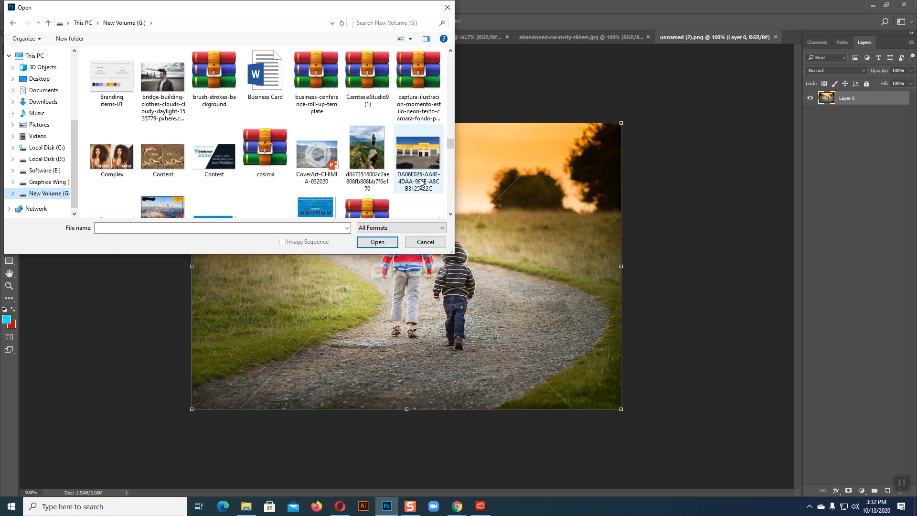
scroll(421, 183, up, 7)
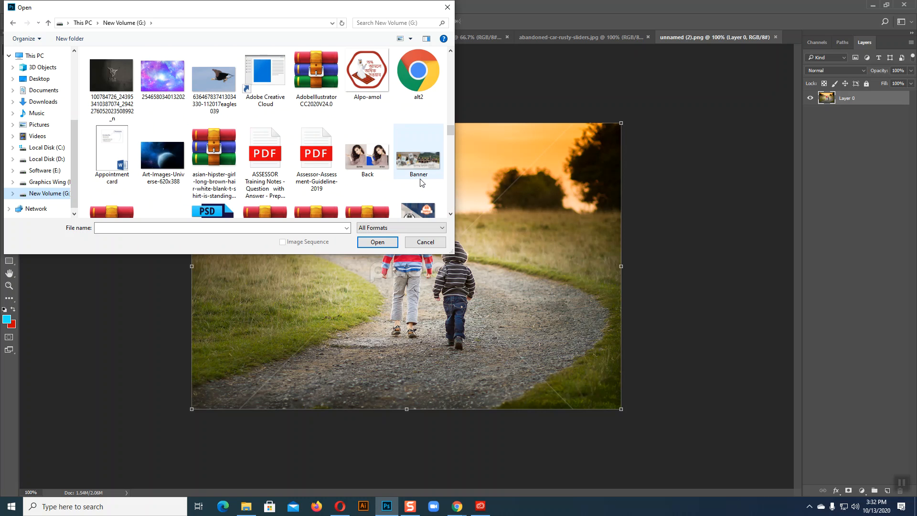
scroll(421, 183, up, 8)
scroll(420, 181, up, 3)
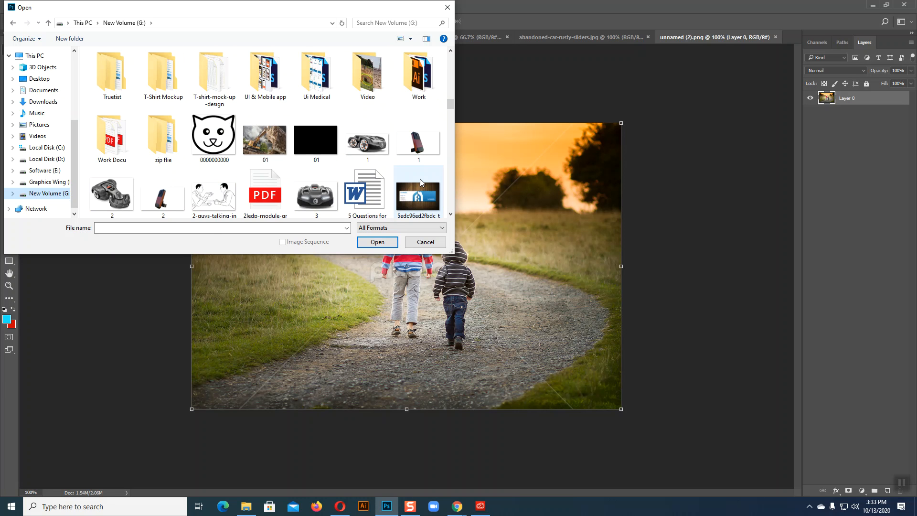
scroll(420, 181, up, 6)
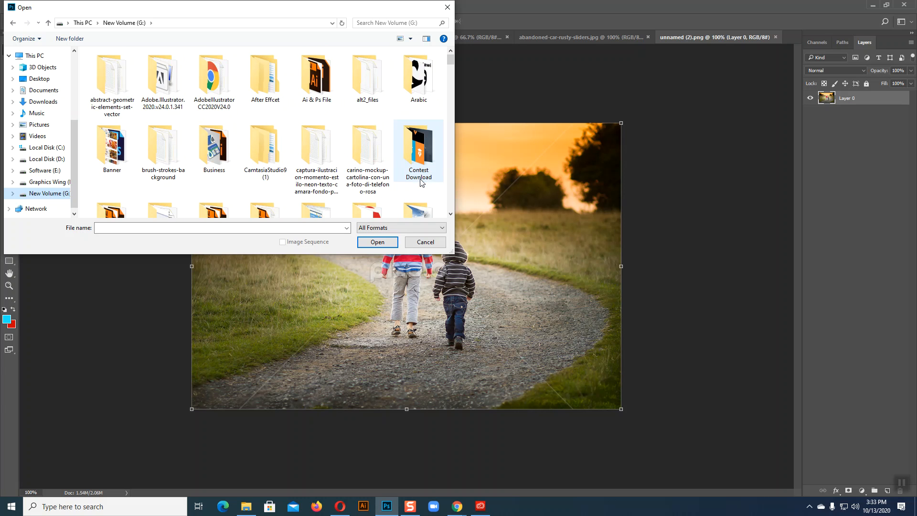
Open the night sky image 271758.jpg from the Images folder inside Desktop-11-09 on New Volume (G:).
scroll(258, 157, down, 2)
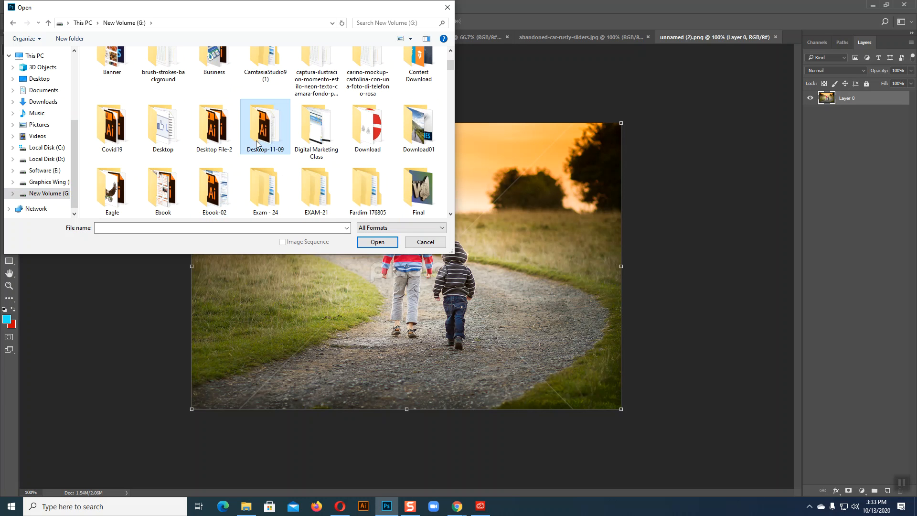
double_click(256, 143)
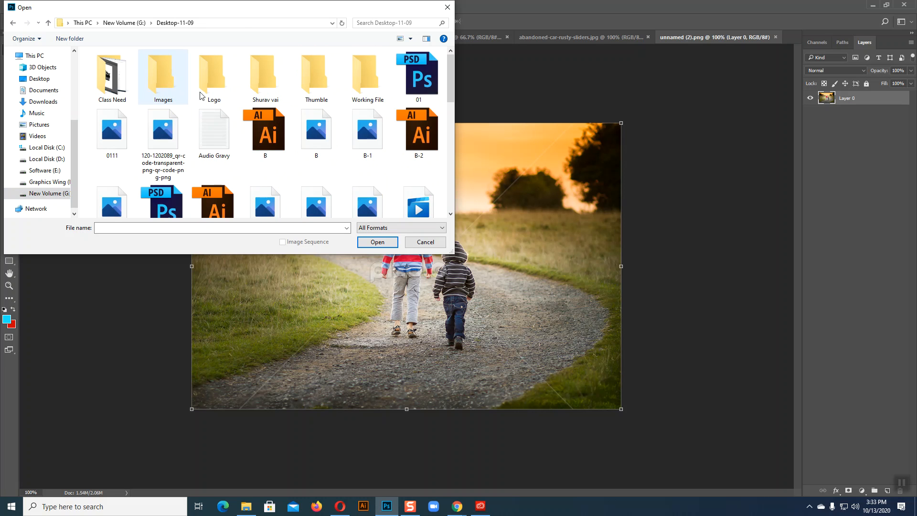
double_click(184, 90)
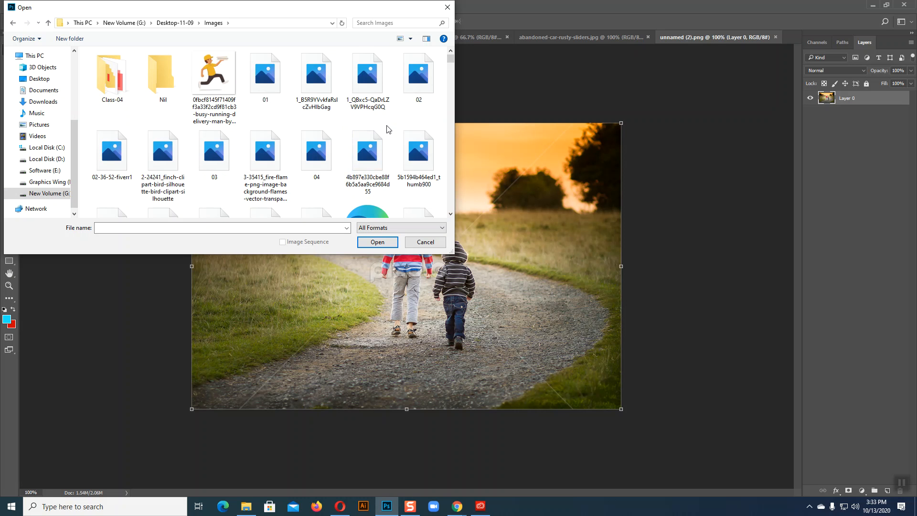
scroll(407, 132, down, 5)
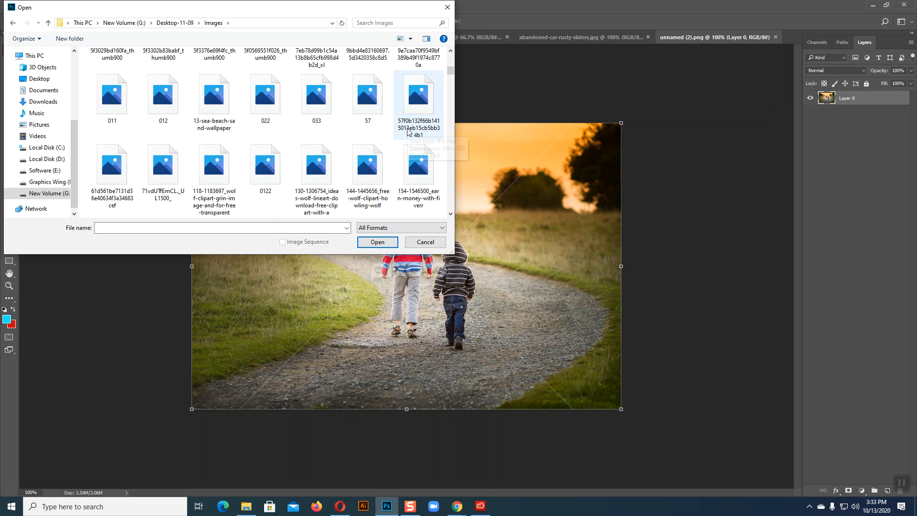
scroll(409, 131, down, 3)
click(419, 179)
click(374, 243)
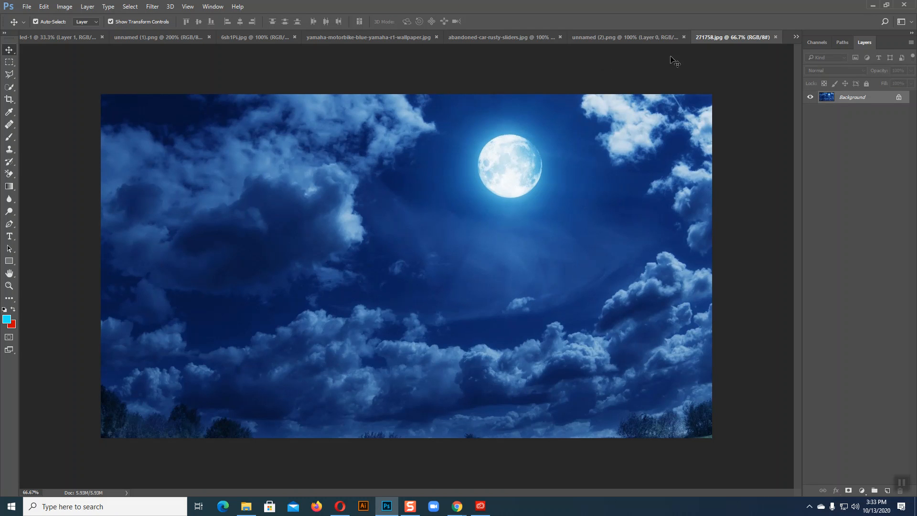
Compare the newly opened images, copy the whole unnamed (2).png picture and close that document.
click(657, 37)
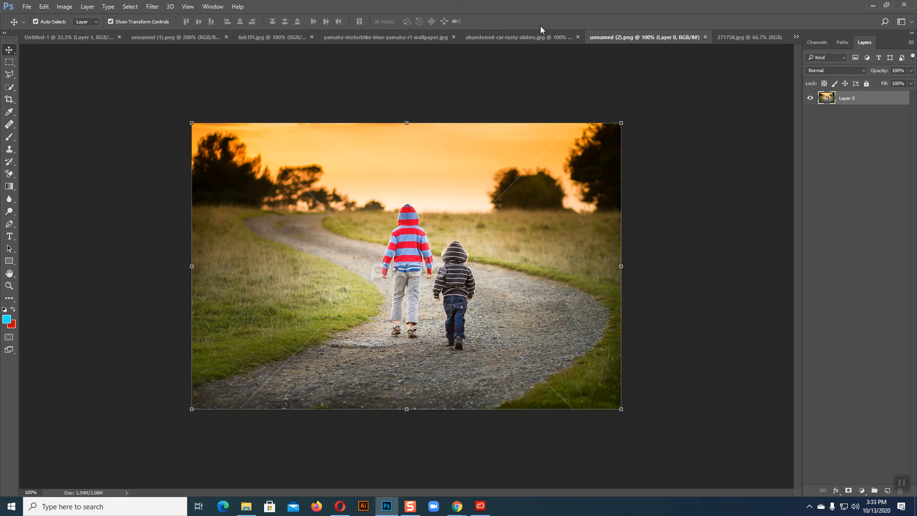
click(537, 39)
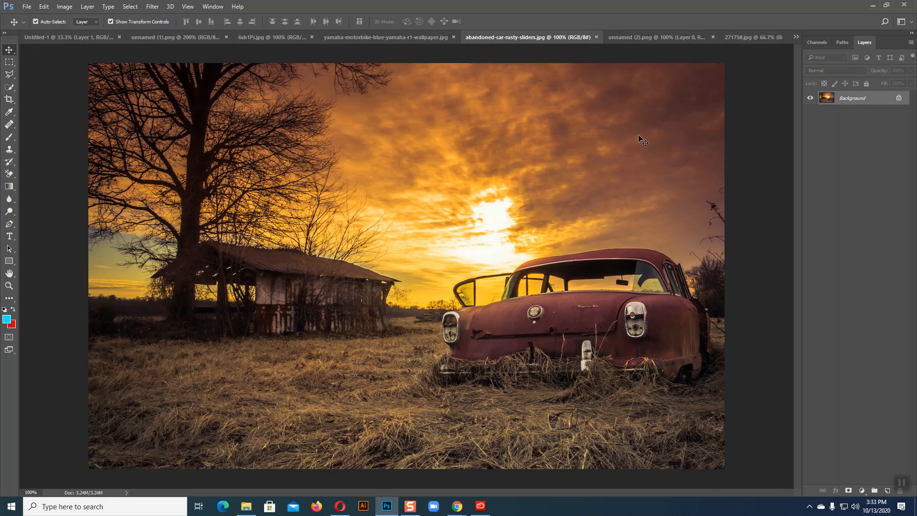
click(655, 39)
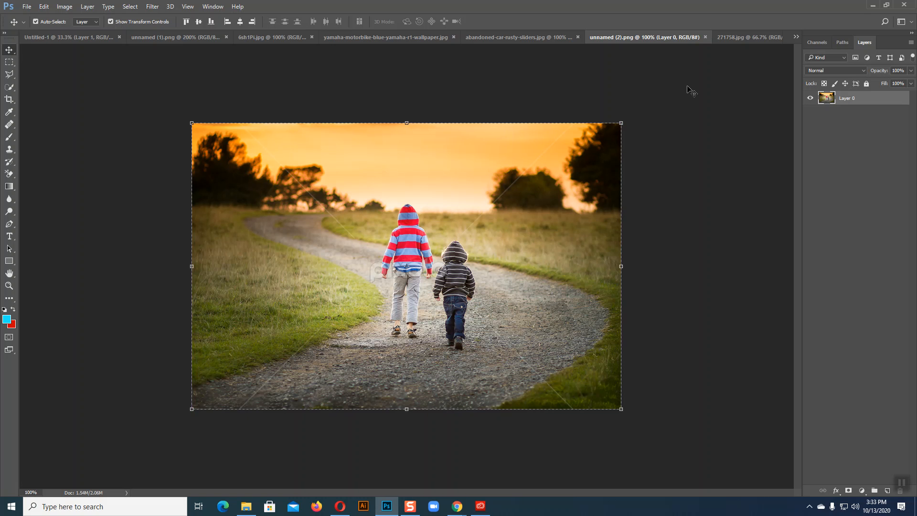
click(705, 38)
click(709, 38)
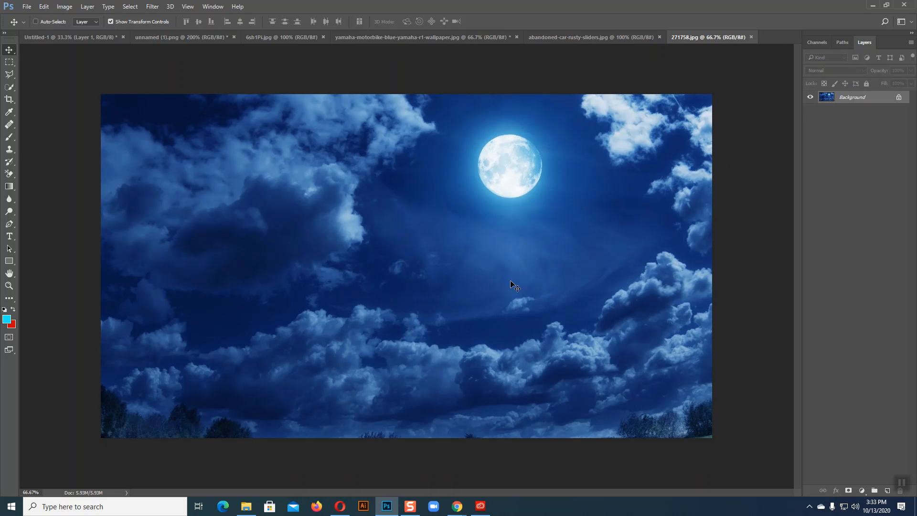
Paste the copied picture into 271758.jpg, scale it to about 163% by 161% and place it below the moon, flush with the canvas's right edge.
key(ctrl+v)
drag(549, 364, 669, 443)
drag(536, 323, 481, 345)
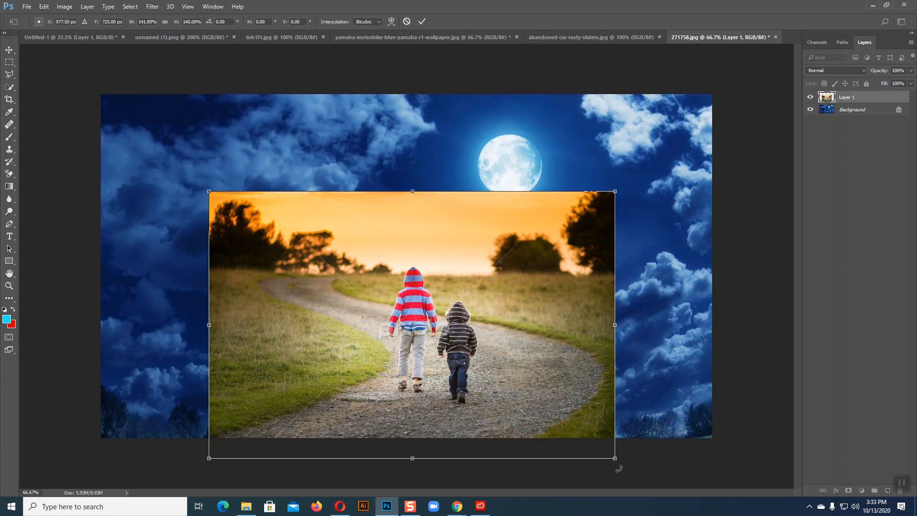
drag(615, 460, 667, 434)
drag(712, 201, 702, 208)
drag(676, 275, 684, 282)
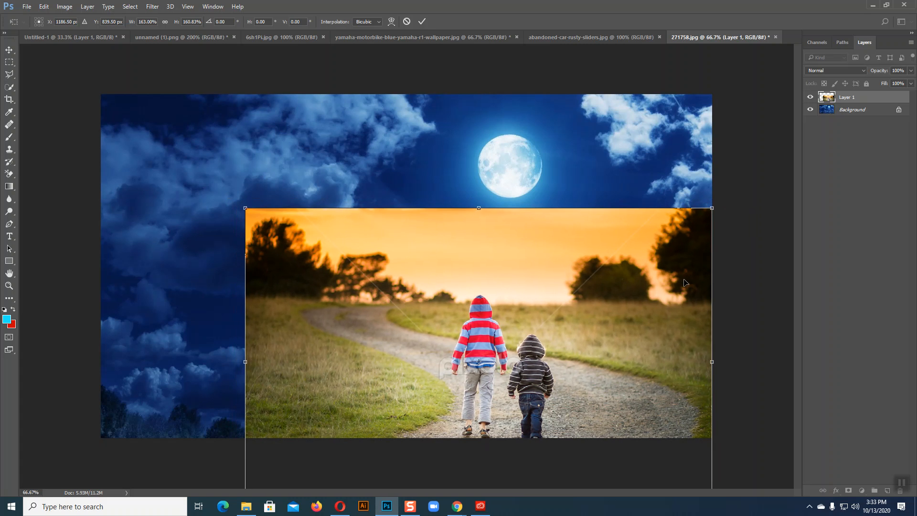
key(Return)
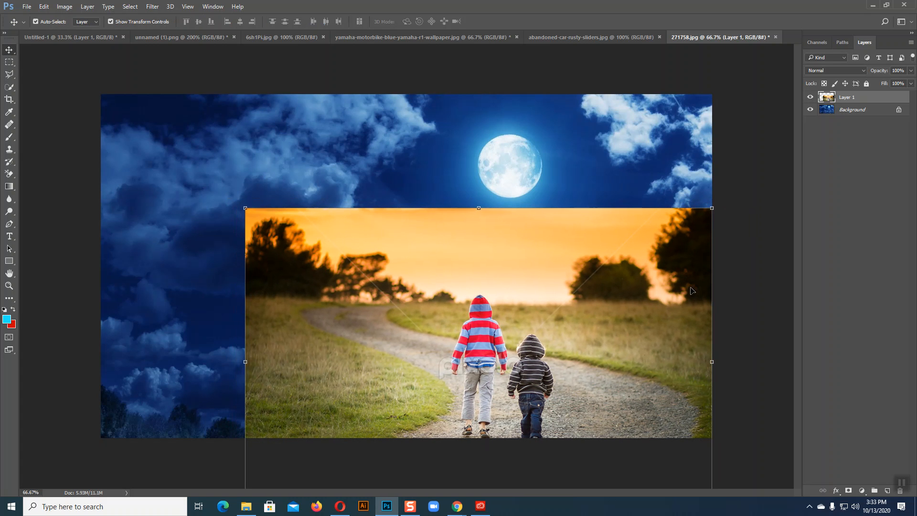
Add a layer mask to Layer 1 and choose a soft round brush of 70 px with 0% hardness.
click(848, 491)
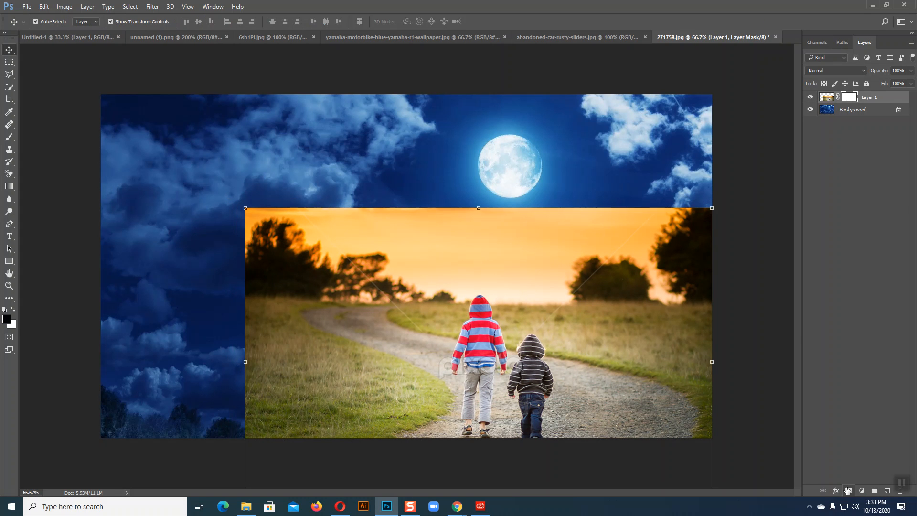
click(12, 136)
click(52, 20)
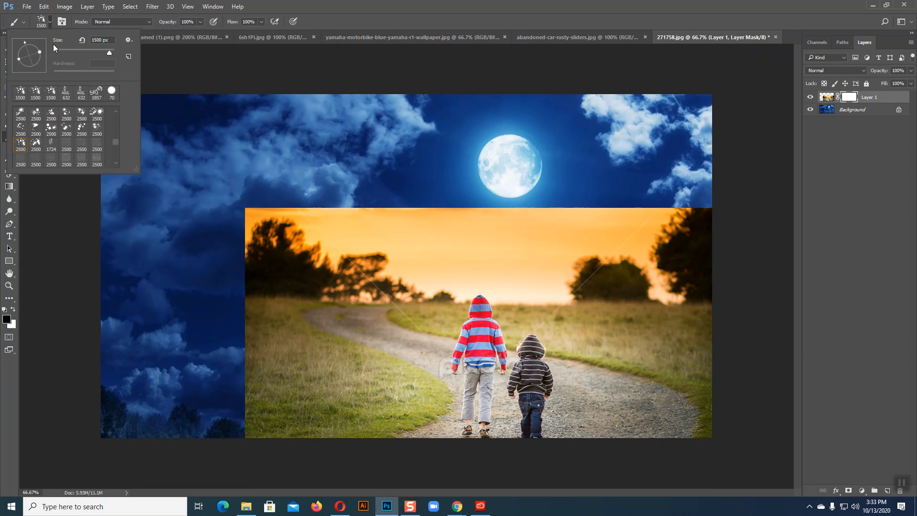
scroll(63, 134, up, 3)
click(111, 92)
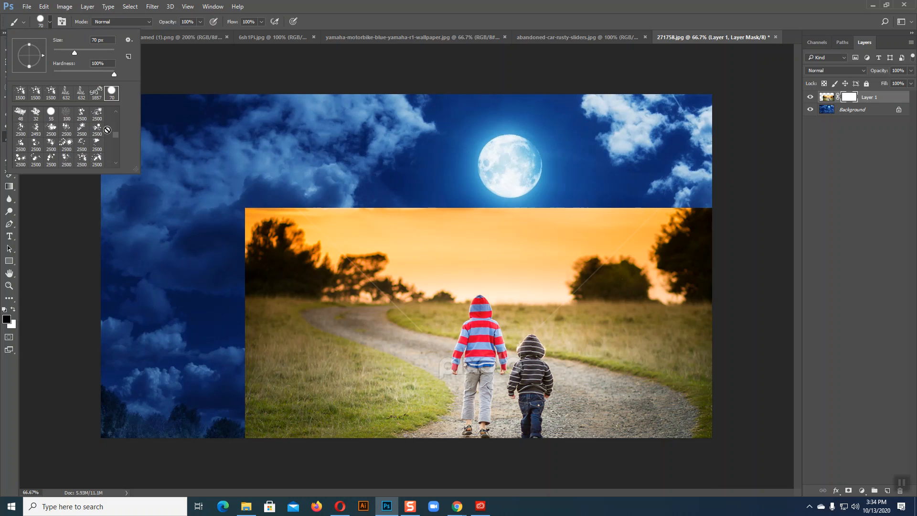
scroll(114, 143, up, 5)
click(21, 114)
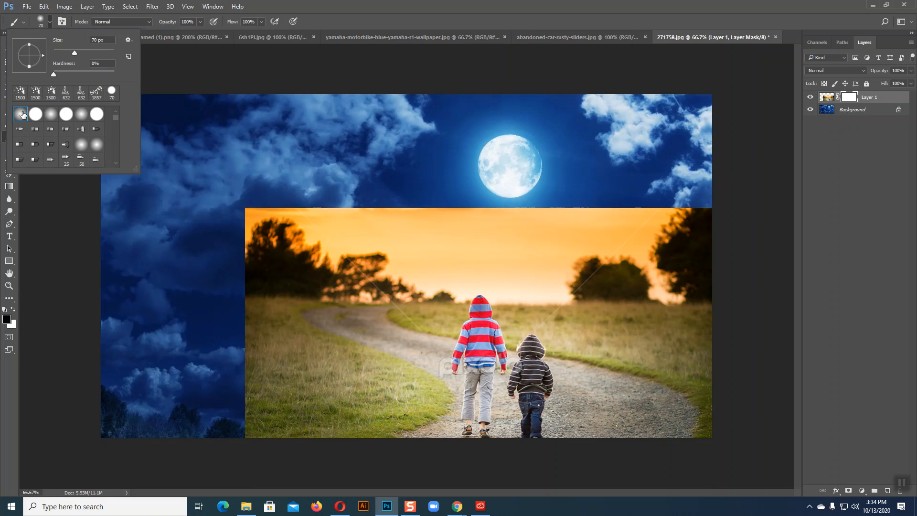
click(50, 21)
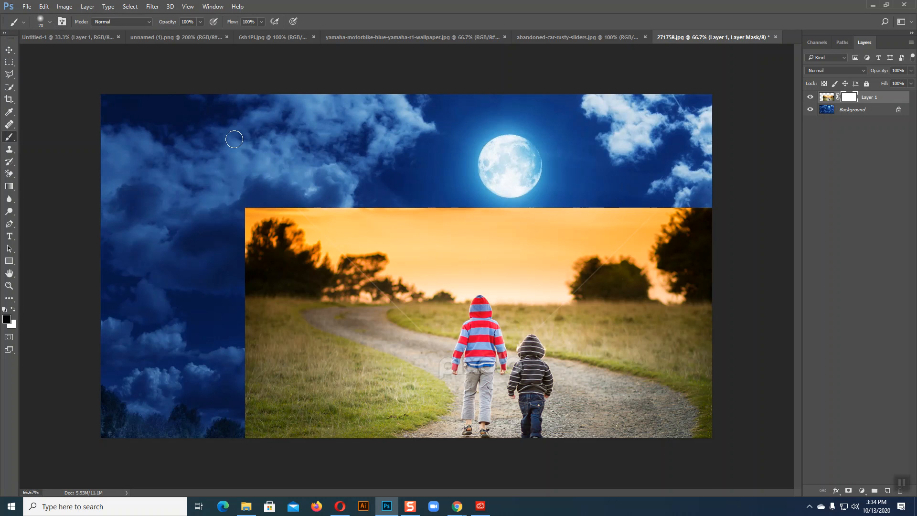
Paint black on Layer 1's mask with a 150 px brush to hide the upper sky, outer trees and grass around the path.
key(bracketright)
key(bracketright)
key(bracketright)
mouse_move(353, 203)
mouse_down()
mouse_move(375, 197)
mouse_move(235, 218)
mouse_move(256, 196)
mouse_move(293, 210)
mouse_move(369, 197)
mouse_move(310, 234)
mouse_move(370, 199)
mouse_move(322, 228)
mouse_move(503, 188)
mouse_move(364, 217)
mouse_move(655, 203)
mouse_move(711, 231)
mouse_move(676, 201)
mouse_move(722, 215)
mouse_move(734, 319)
mouse_move(651, 231)
mouse_move(711, 312)
mouse_move(698, 303)
mouse_move(720, 375)
mouse_move(709, 456)
mouse_up()
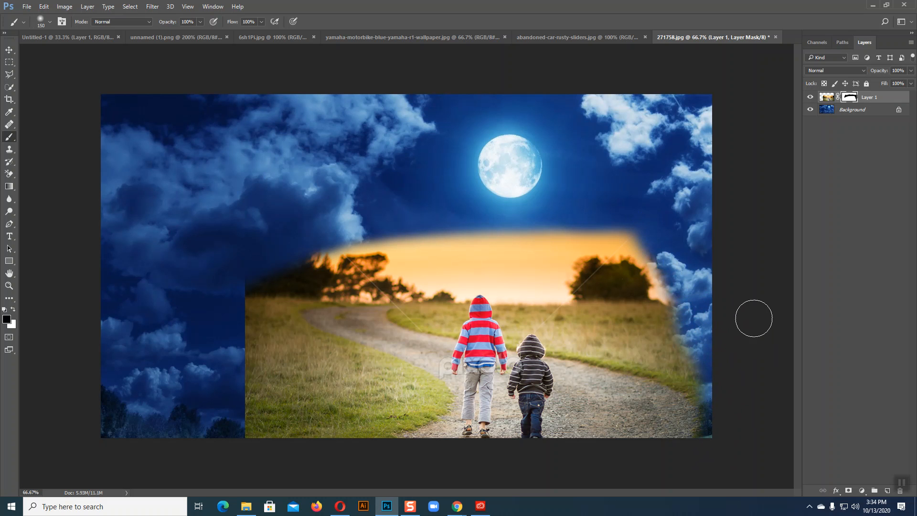
mouse_move(709, 455)
mouse_down()
mouse_move(723, 409)
mouse_move(717, 383)
mouse_move(638, 311)
mouse_move(679, 312)
mouse_move(600, 256)
mouse_move(638, 236)
mouse_move(593, 245)
mouse_move(593, 278)
mouse_move(648, 317)
mouse_move(504, 236)
mouse_move(567, 246)
mouse_move(524, 231)
mouse_move(587, 250)
mouse_move(344, 220)
mouse_move(380, 226)
mouse_move(294, 264)
mouse_move(321, 259)
mouse_move(274, 316)
mouse_move(267, 273)
mouse_move(258, 315)
mouse_move(258, 286)
mouse_move(267, 337)
mouse_move(271, 322)
mouse_move(340, 365)
mouse_move(421, 395)
mouse_move(352, 436)
mouse_move(380, 420)
mouse_move(367, 404)
mouse_move(302, 376)
mouse_move(302, 358)
mouse_move(261, 346)
mouse_move(269, 334)
mouse_move(265, 435)
mouse_move(238, 440)
mouse_move(338, 409)
mouse_move(300, 389)
mouse_move(287, 445)
mouse_move(422, 398)
mouse_move(268, 302)
mouse_up()
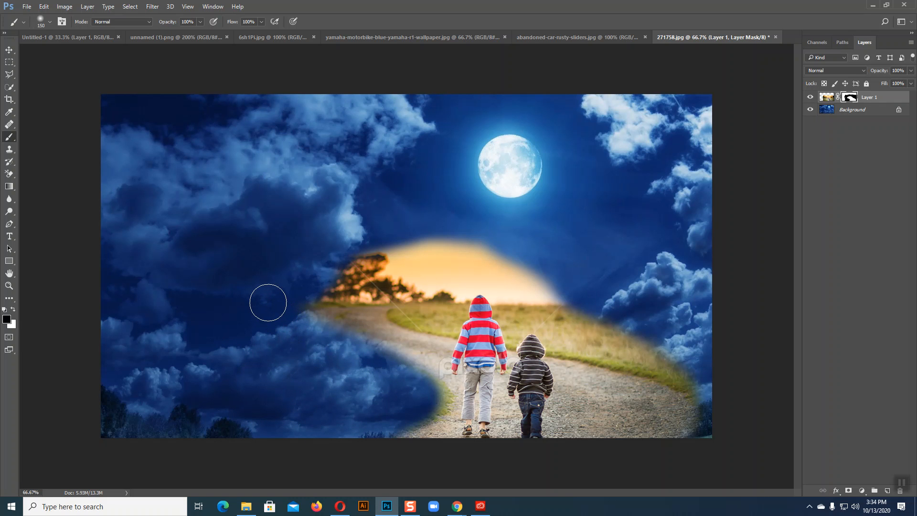
Mask out the remaining orange sky, trees and distant grass around the children with larger soft brushes of 250 and 200 px.
key(bracketright)
key(bracketright)
key(bracketright)
mouse_move(386, 257)
mouse_down()
mouse_move(334, 266)
mouse_move(431, 251)
mouse_move(348, 266)
mouse_move(344, 293)
mouse_move(378, 272)
mouse_move(357, 338)
mouse_move(389, 280)
mouse_move(344, 374)
mouse_move(381, 322)
mouse_move(374, 339)
mouse_move(409, 385)
mouse_move(403, 342)
mouse_move(381, 301)
mouse_move(417, 322)
mouse_move(432, 303)
mouse_move(413, 338)
mouse_move(415, 359)
mouse_up()
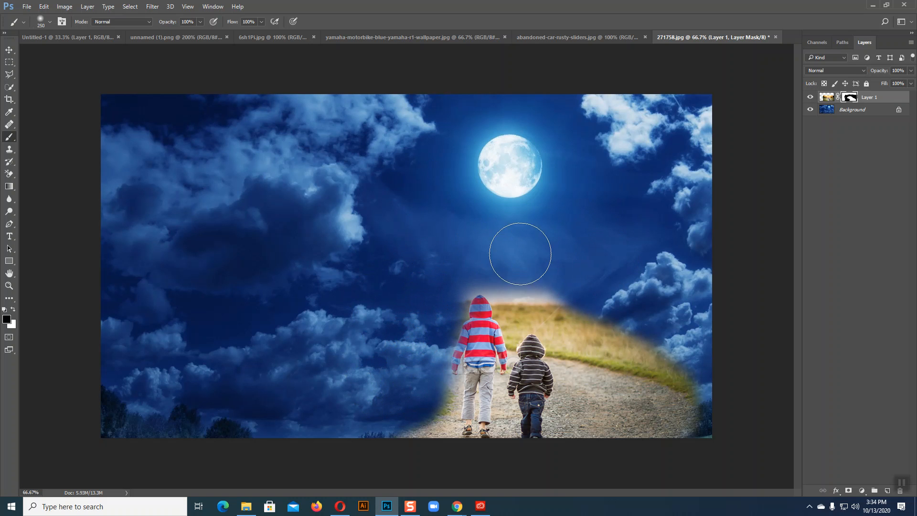
mouse_move(451, 266)
mouse_down()
mouse_move(494, 256)
mouse_move(525, 289)
mouse_move(544, 284)
mouse_move(589, 317)
mouse_move(606, 311)
mouse_move(703, 393)
mouse_move(708, 430)
mouse_move(688, 373)
mouse_move(580, 309)
mouse_up()
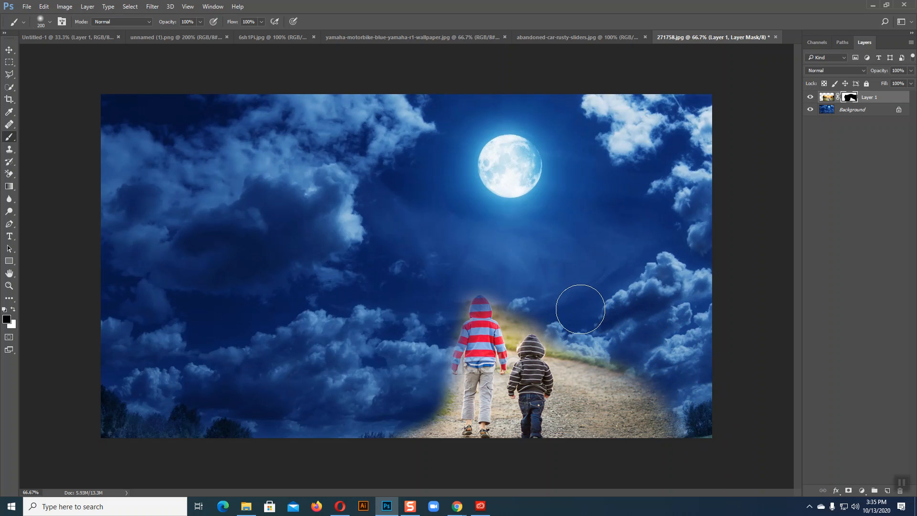
Reduce the brush to 90 px and mask out the grass beside the taller child and along the path's far edge.
key(bracketleft)
key(bracketleft)
key(bracketleft)
key(bracketleft)
key(bracketleft)
mouse_move(508, 302)
mouse_down()
mouse_move(500, 294)
mouse_move(515, 315)
mouse_move(612, 354)
mouse_up()
mouse_move(556, 329)
mouse_down()
mouse_move(516, 327)
mouse_move(511, 317)
mouse_move(515, 330)
mouse_move(546, 326)
mouse_move(599, 351)
mouse_up()
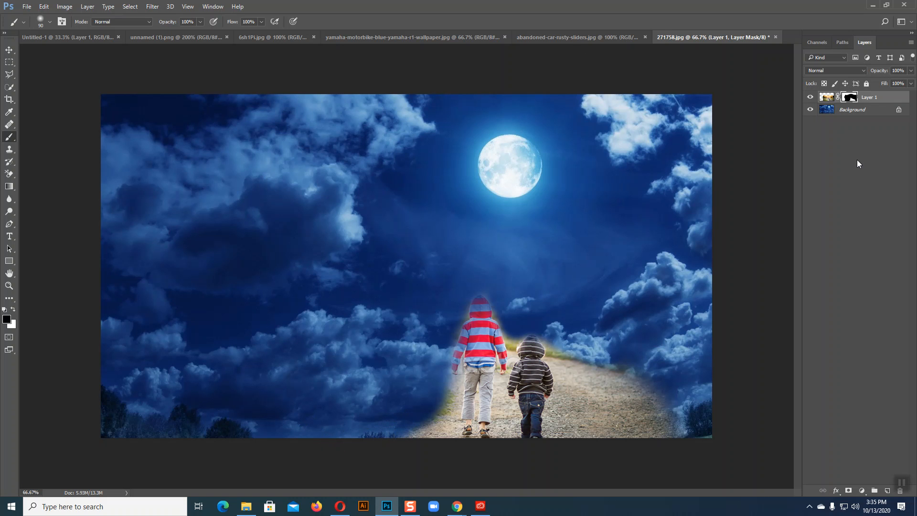
Start a Color Balance on Layer 1's image, setting midtones to -100 cyan and +100 blue and shifting them towards magenta.
click(828, 97)
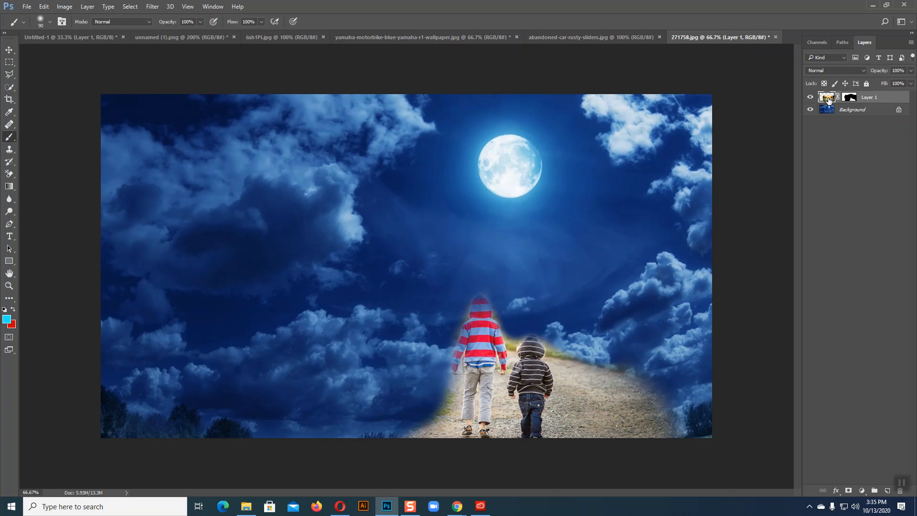
click(65, 6)
mouse_move(82, 33)
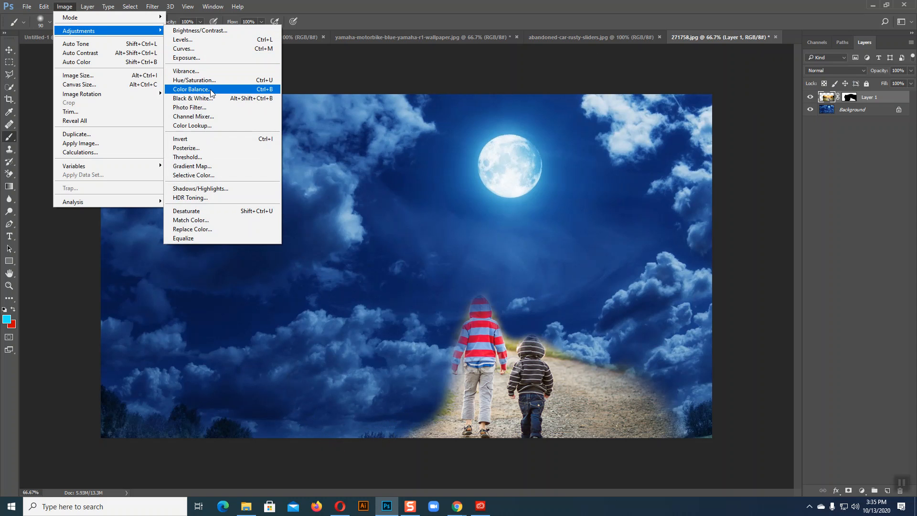
click(212, 90)
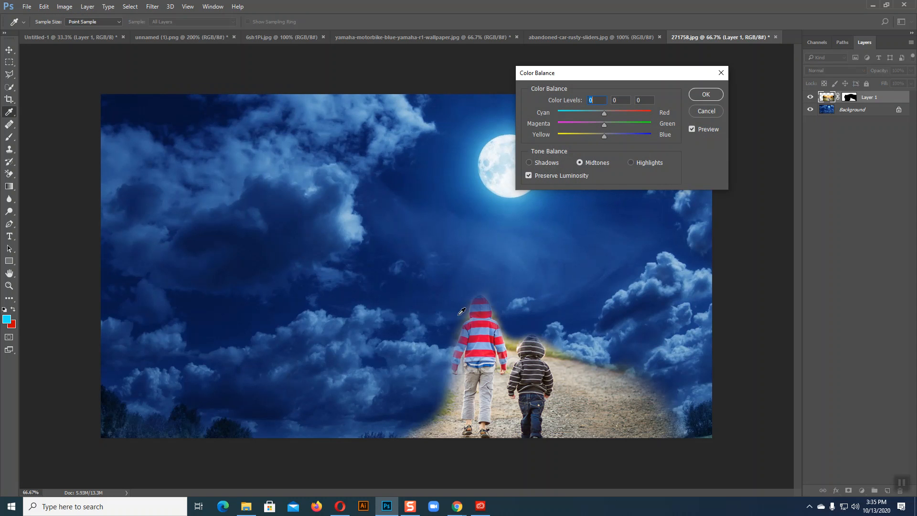
drag(613, 76, 682, 71)
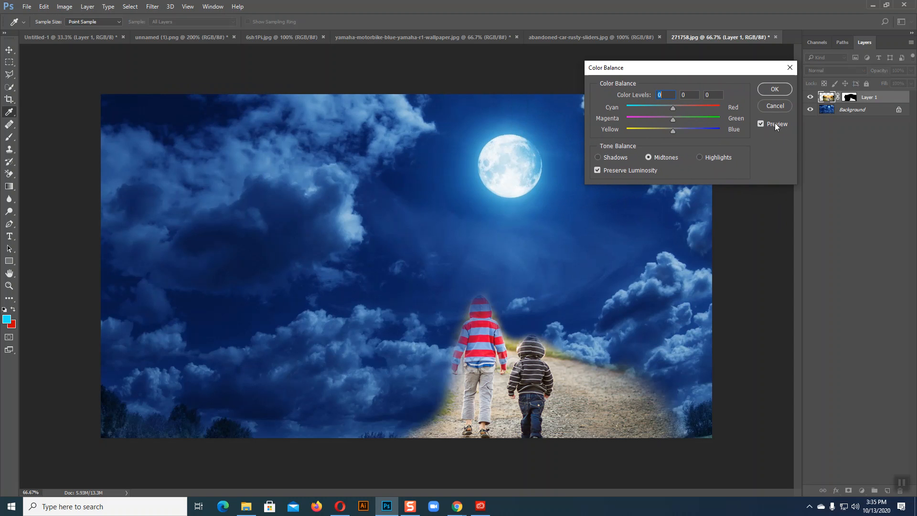
drag(678, 132, 722, 132)
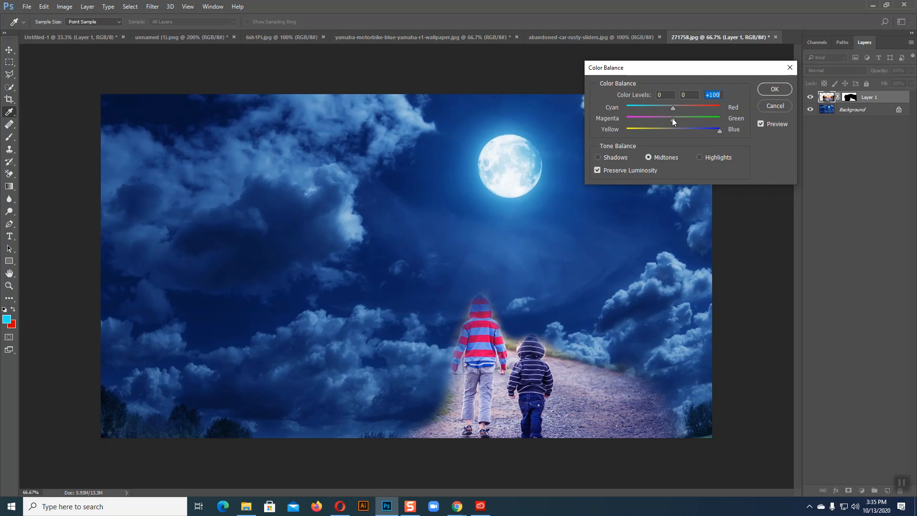
drag(644, 121, 609, 114)
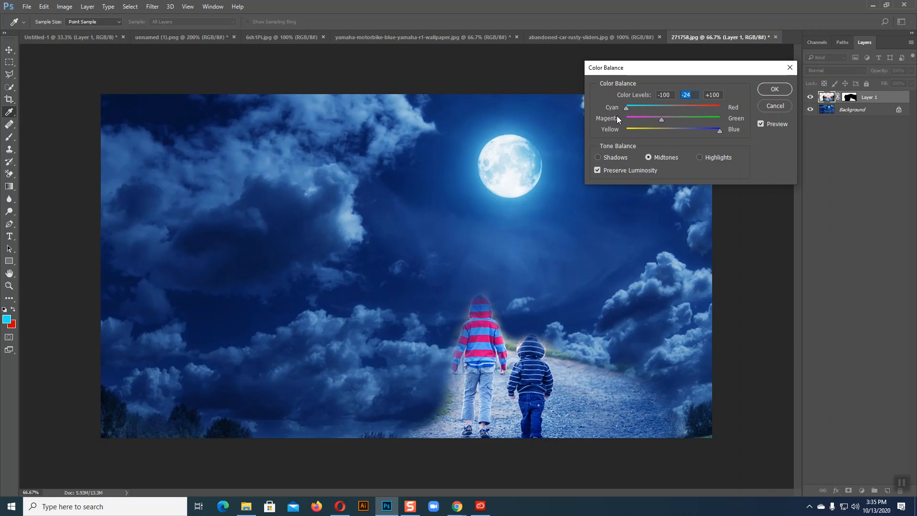
drag(593, 119, 591, 118)
Shift the shadows to -100 cyan, +46 blue and slightly magenta, adjust the highlights' colour levels and apply the Color Balance.
click(604, 159)
drag(672, 136, 622, 109)
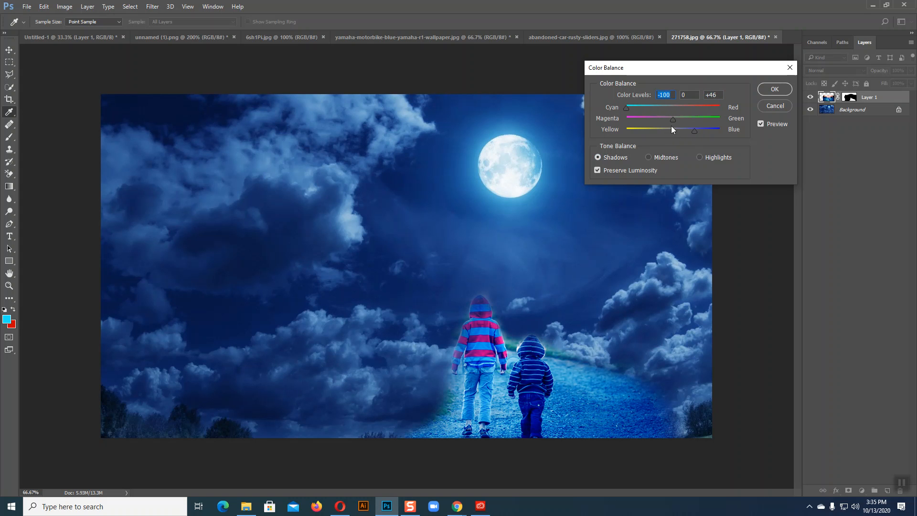
mouse_move(666, 119)
mouse_down()
mouse_move(684, 124)
mouse_move(640, 121)
mouse_move(654, 122)
mouse_up()
click(700, 157)
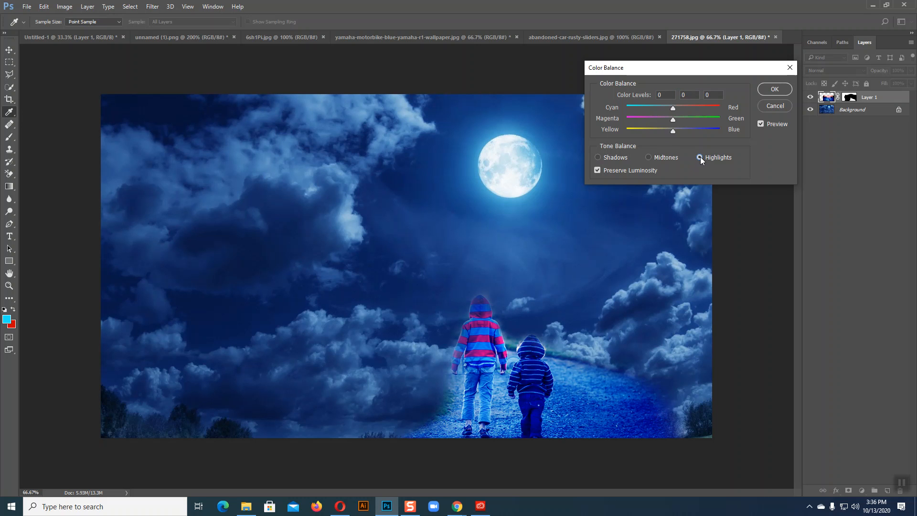
drag(674, 133, 661, 119)
click(770, 93)
Enlarge the brush to 300 px and sample a blue from the night sky near the moon as the foreground colour.
key(b)
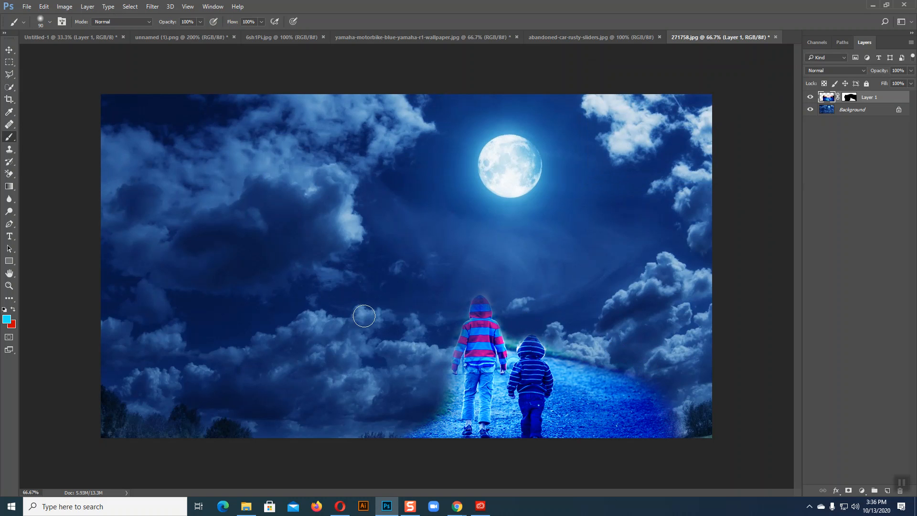
key(bracketright)
key(bracketright)
key(bracketright)
key(bracketright)
key(bracketright)
key(bracketright)
key(bracketright)
click(9, 114)
click(461, 182)
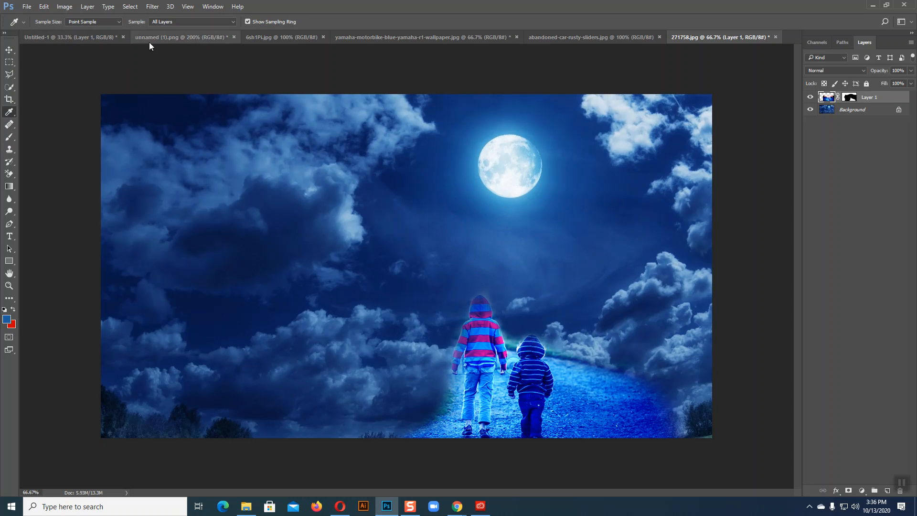
Set the soft round brush to 600 px and its opacity to 30%.
click(9, 137)
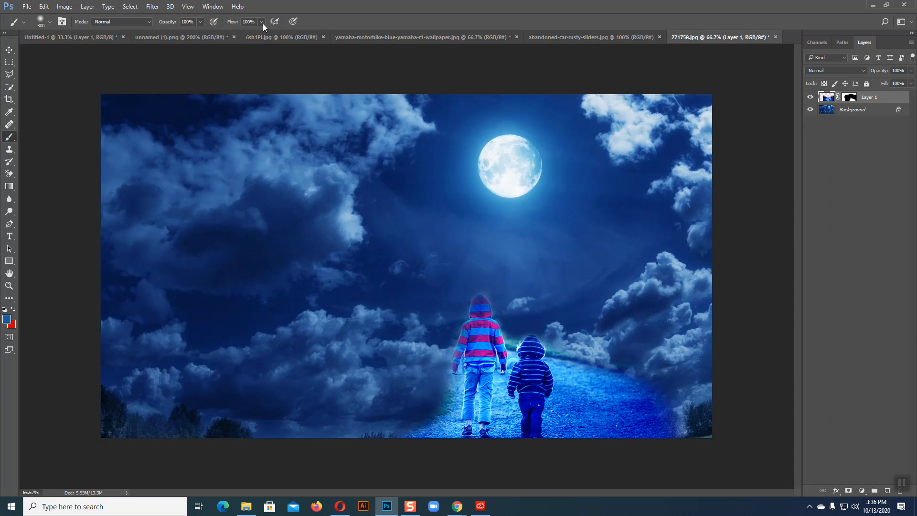
drag(168, 31, 163, 31)
click(200, 21)
click(47, 23)
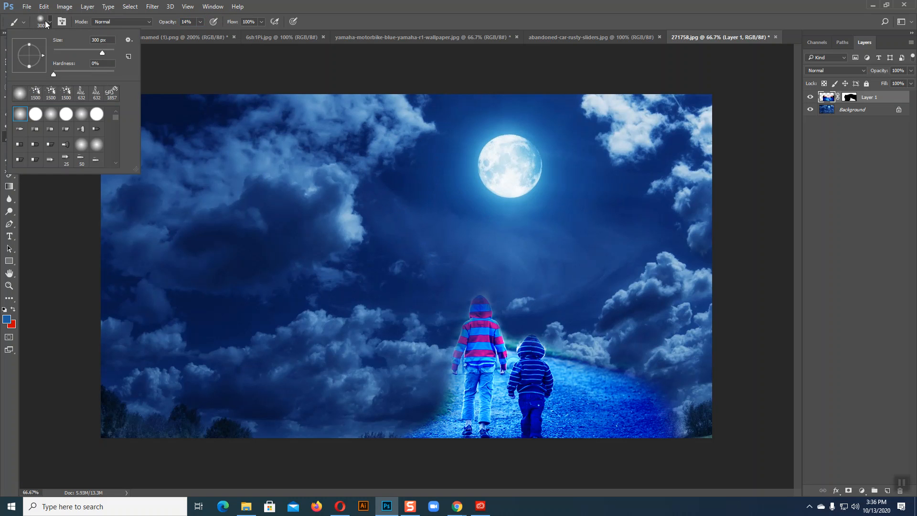
click(47, 24)
key(bracketright)
key(bracketright)
key(bracketright)
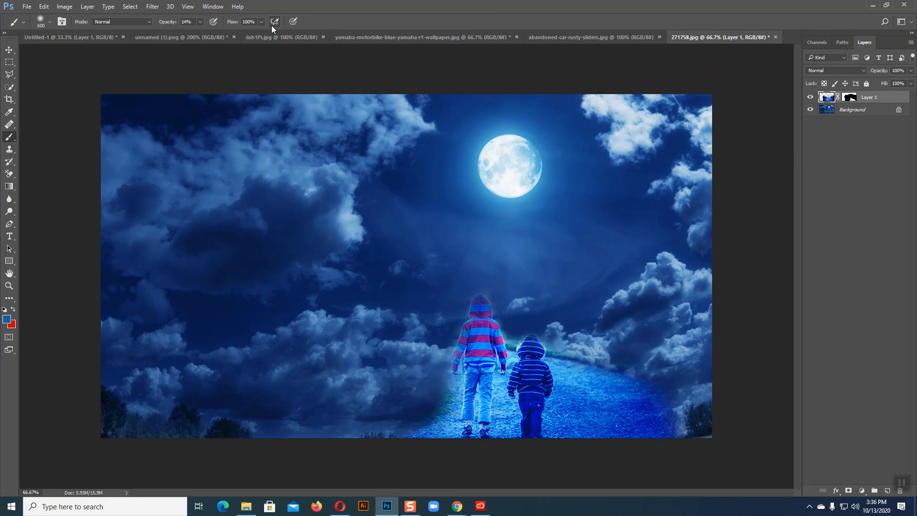
drag(211, 34, 207, 34)
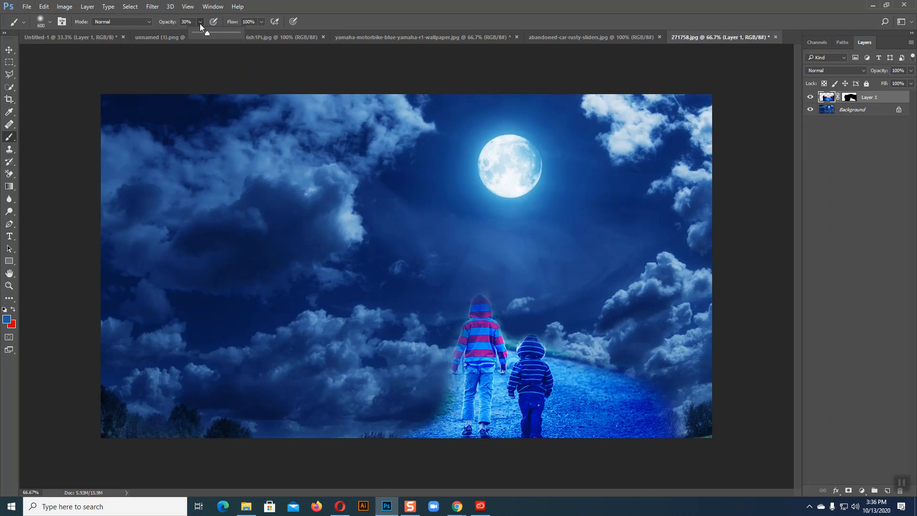
Paint Layer 1's mask at 30% opacity, reducing the brush to 300 px, to fade the path and its edges into the night sky.
click(851, 99)
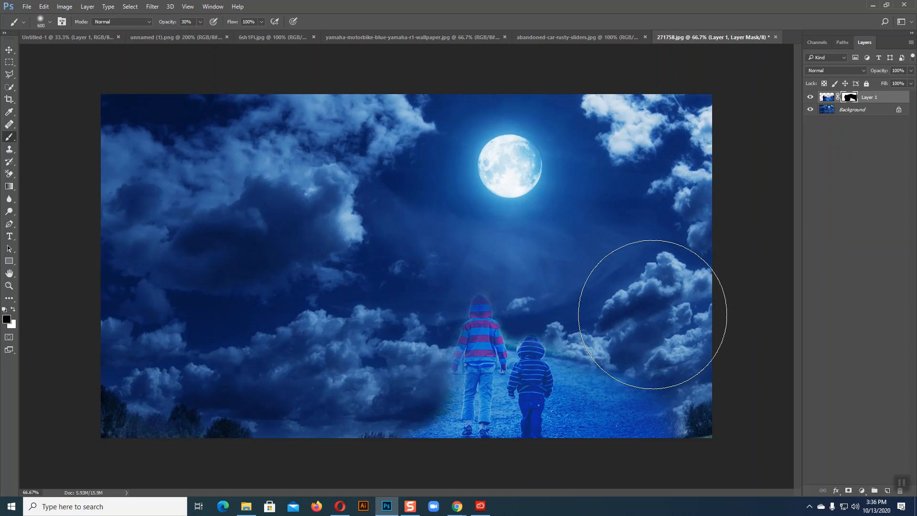
key(bracketleft)
key(bracketleft)
key(bracketleft)
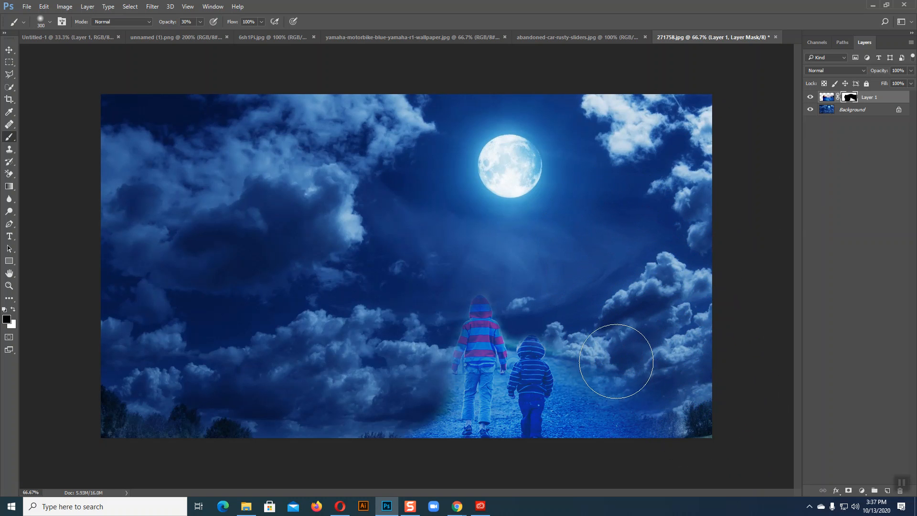
mouse_move(710, 413)
mouse_down()
mouse_move(601, 356)
mouse_move(581, 328)
mouse_move(671, 391)
mouse_up()
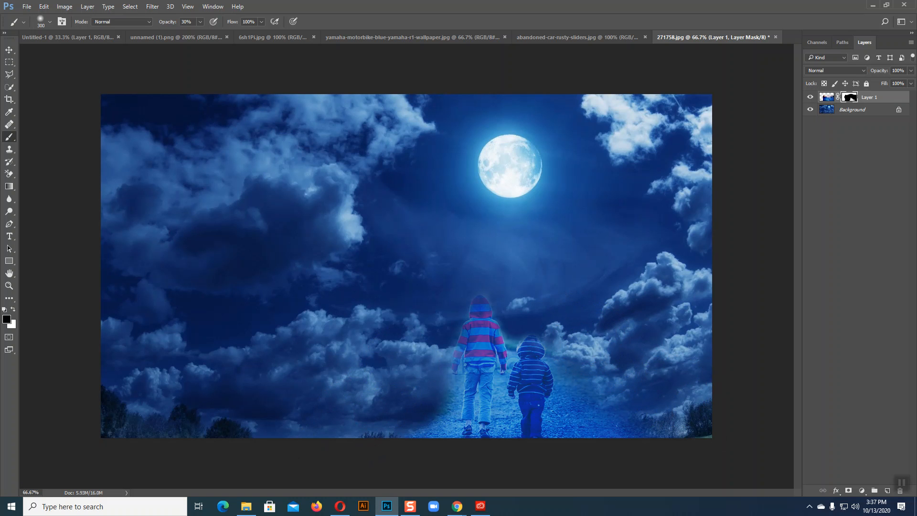
mouse_move(612, 448)
mouse_down()
mouse_move(318, 447)
mouse_move(722, 448)
mouse_move(364, 439)
mouse_move(644, 477)
mouse_move(715, 469)
mouse_up()
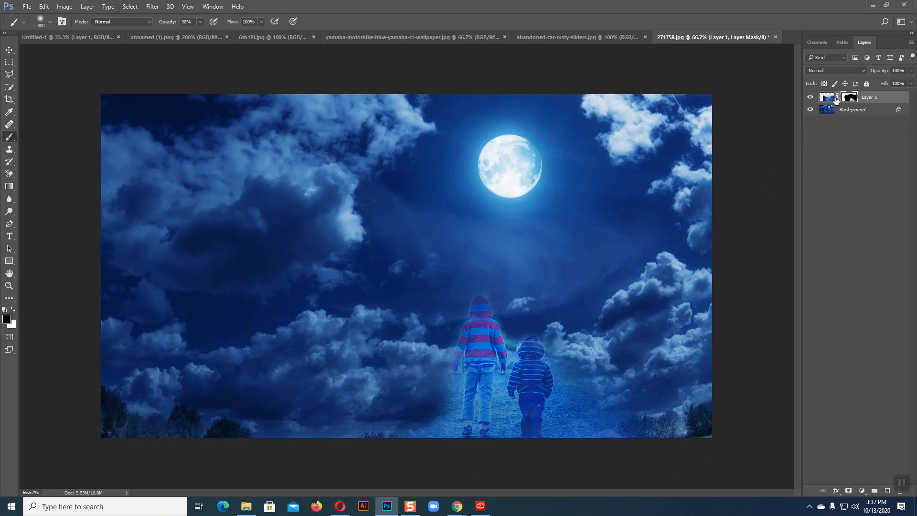
Copy the whole abandoned-car-rusty-sliders.jpg picture and paste it into 271758.jpg as a new layer.
click(830, 98)
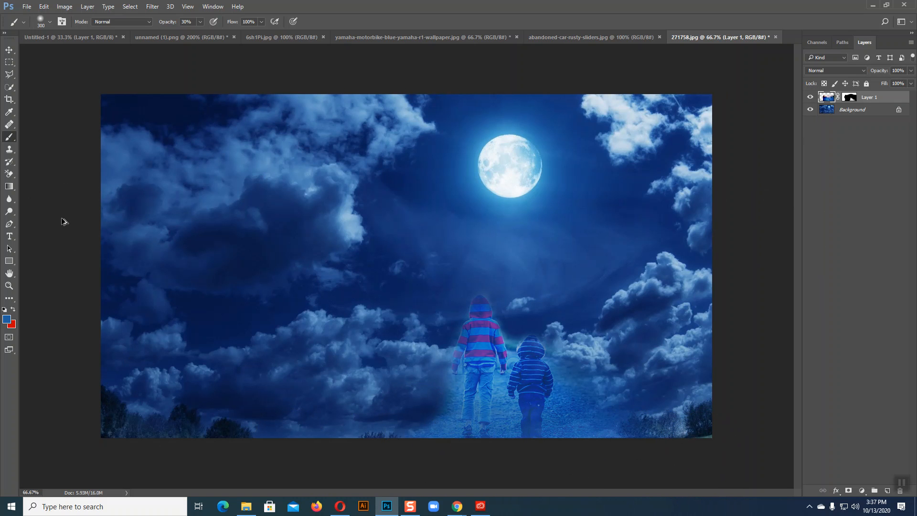
click(12, 48)
click(363, 37)
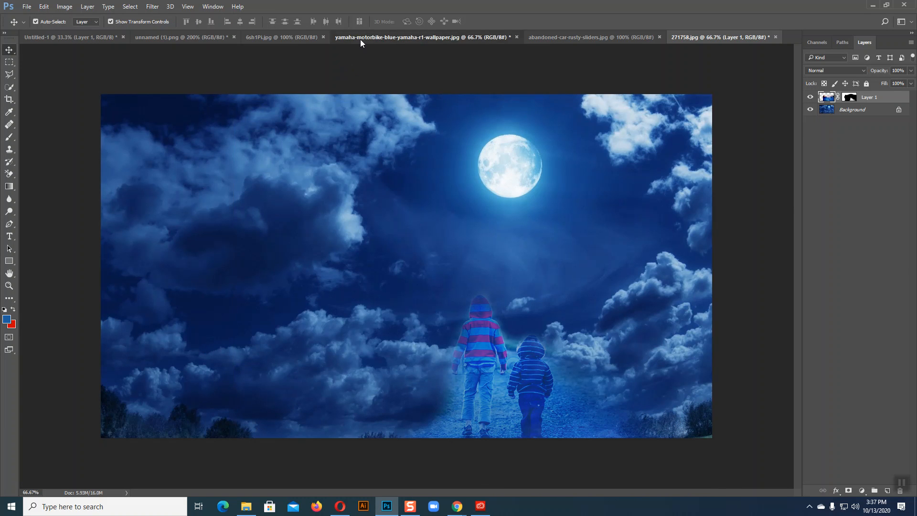
click(571, 37)
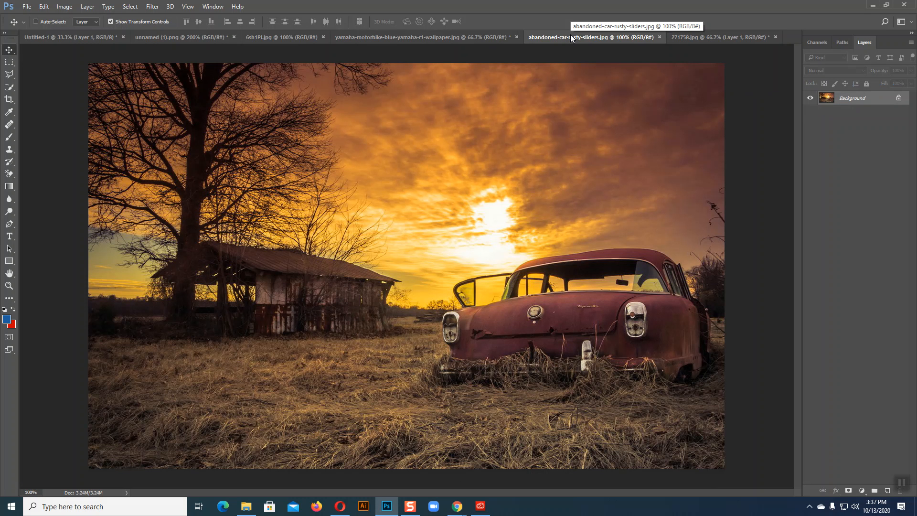
key(ctrl+a)
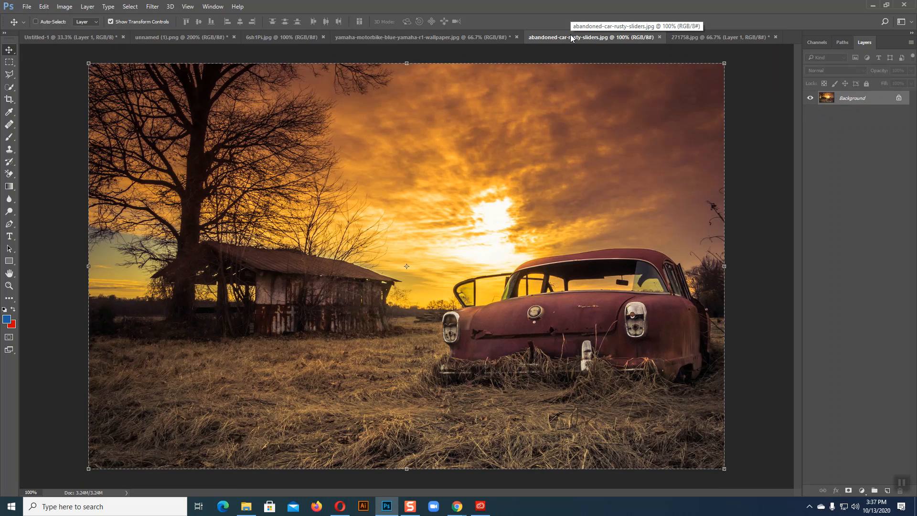
click(716, 37)
drag(431, 234, 435, 239)
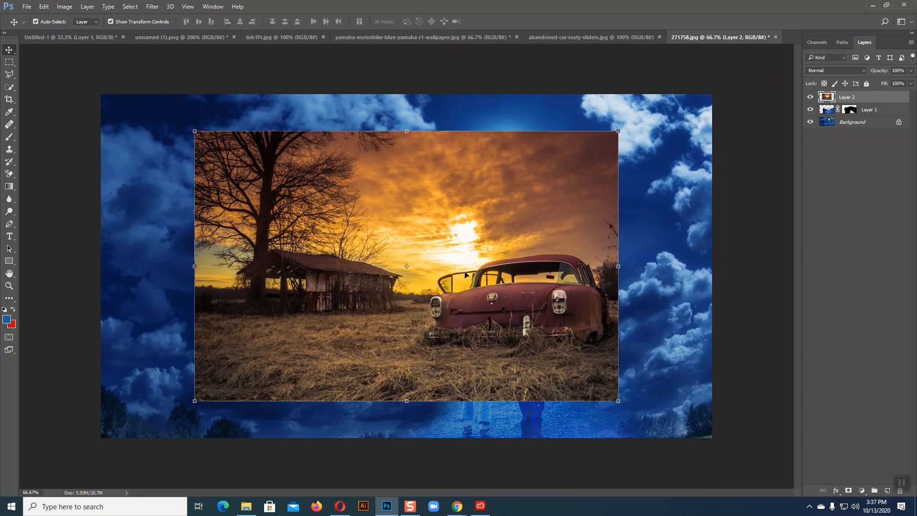
Enlarge Layer 2's car picture slightly, flip it horizontally and place it over the lower-left part of the night sky.
drag(619, 401, 622, 409)
key(Return)
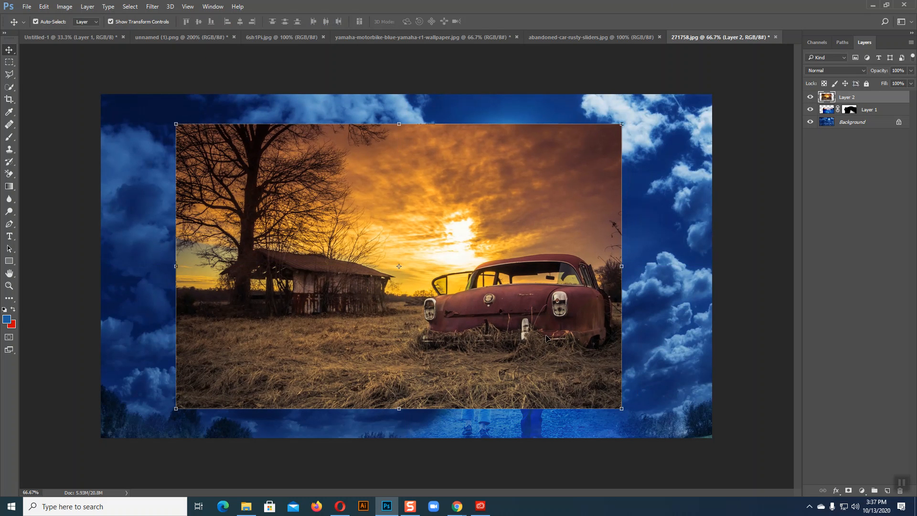
click(43, 6)
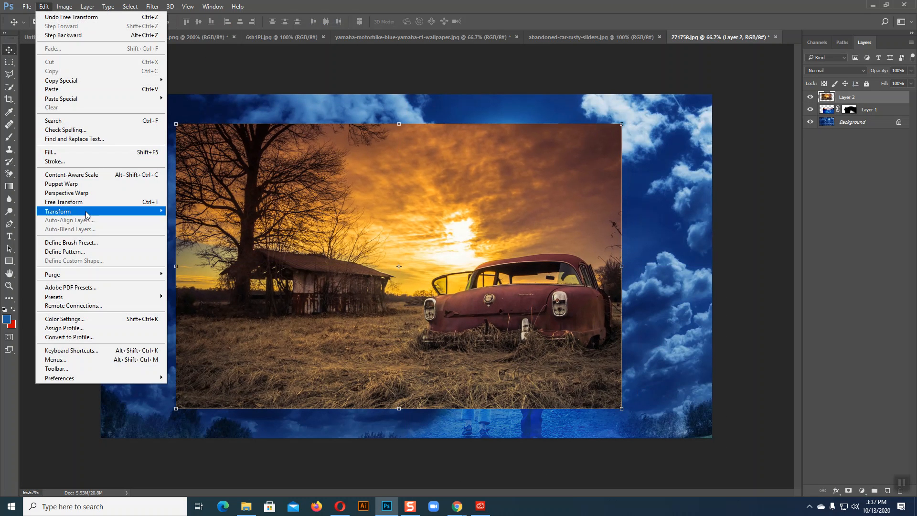
mouse_move(125, 214)
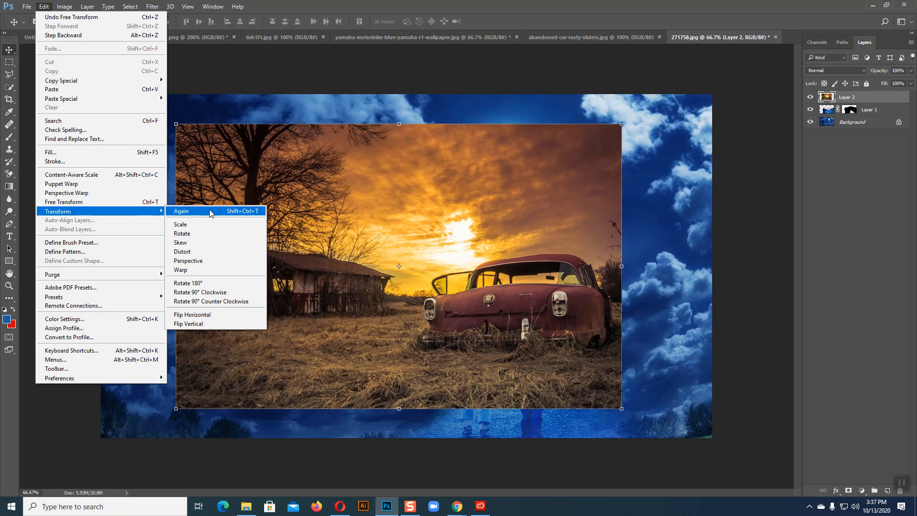
click(207, 315)
drag(308, 289, 229, 345)
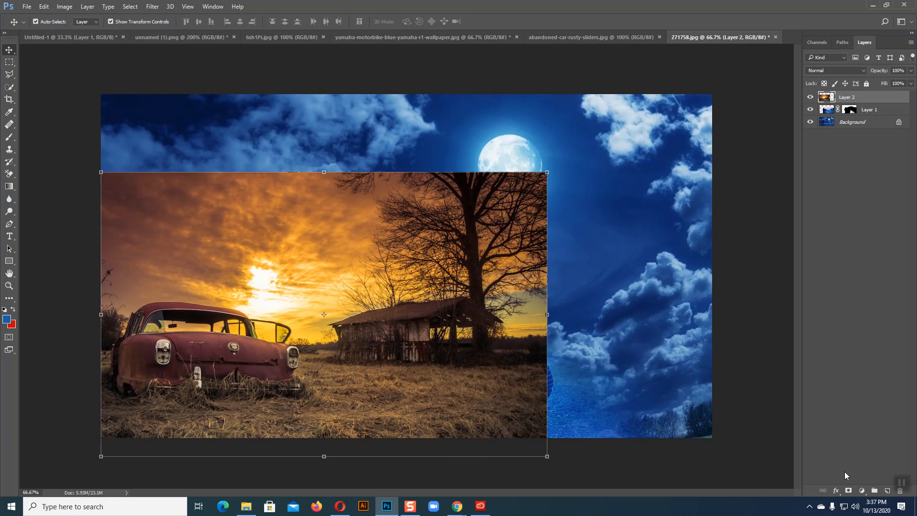
Add a layer mask to Layer 2, scale the picture to about 92%, and fit it into the lower-left corner.
click(848, 491)
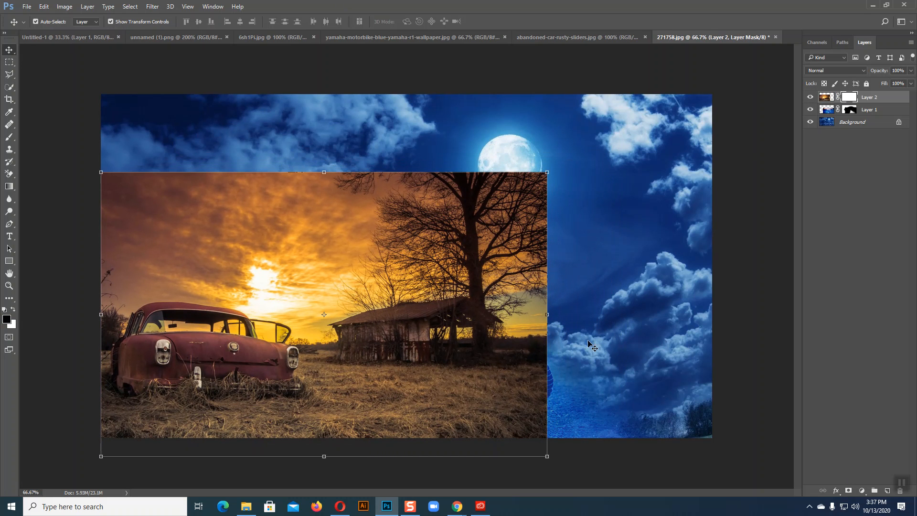
drag(548, 173, 529, 183)
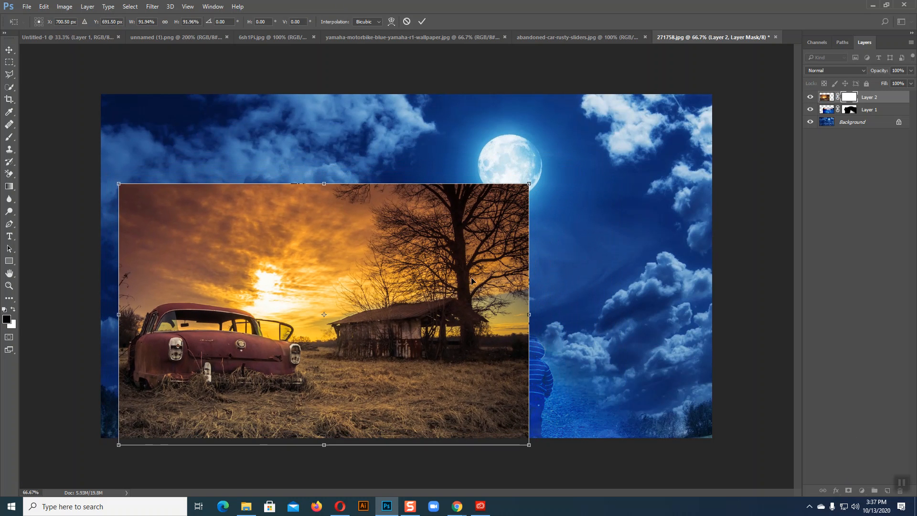
drag(448, 302, 430, 314)
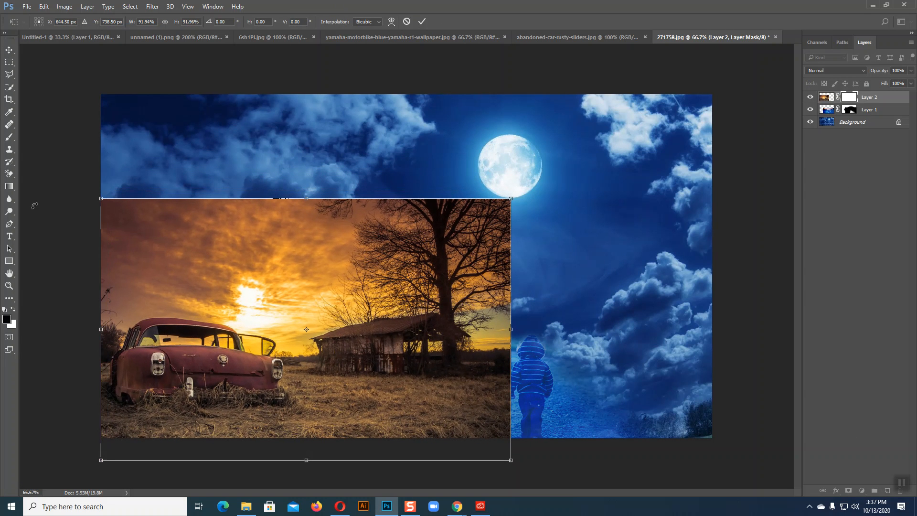
click(10, 137)
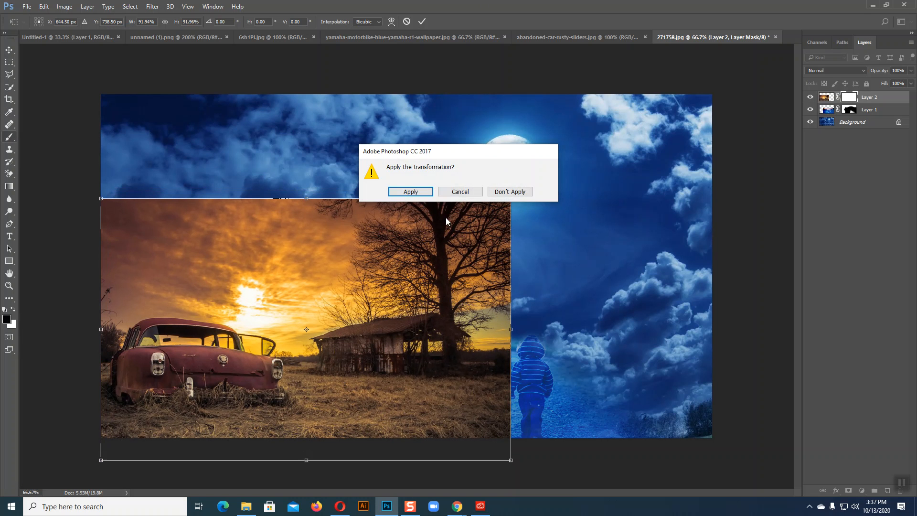
click(419, 196)
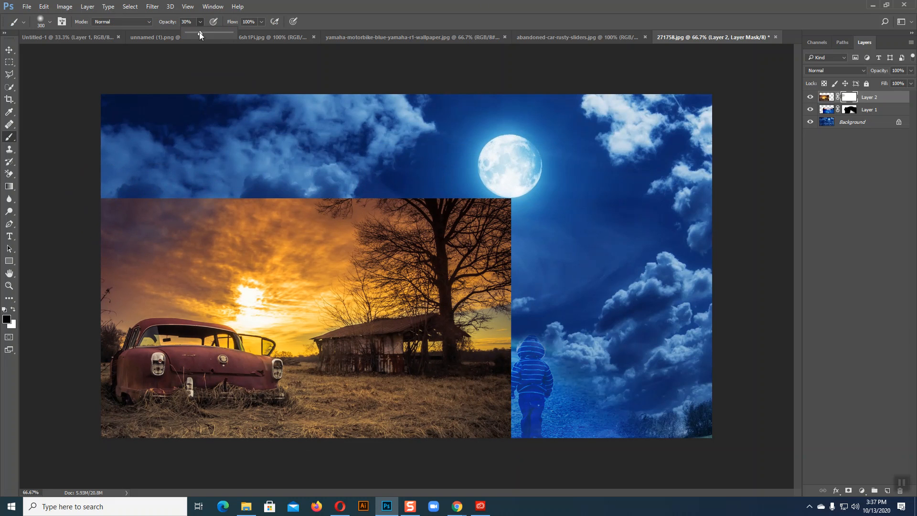
mouse_move(121, 204)
mouse_down()
mouse_move(191, 209)
mouse_move(117, 230)
mouse_move(138, 207)
mouse_move(117, 251)
mouse_move(53, 322)
mouse_move(97, 281)
mouse_move(69, 336)
mouse_move(86, 299)
mouse_move(136, 250)
mouse_move(119, 254)
mouse_move(306, 187)
mouse_move(348, 203)
mouse_move(283, 199)
mouse_move(417, 201)
mouse_move(490, 215)
mouse_move(473, 201)
mouse_move(523, 269)
mouse_move(511, 302)
mouse_move(426, 213)
mouse_move(473, 330)
mouse_move(255, 194)
mouse_move(230, 208)
mouse_move(252, 257)
mouse_move(162, 243)
mouse_move(146, 265)
mouse_move(159, 272)
mouse_move(121, 281)
mouse_move(183, 267)
mouse_move(267, 272)
mouse_move(215, 262)
mouse_move(313, 308)
mouse_move(294, 279)
mouse_move(378, 341)
mouse_move(470, 369)
mouse_move(458, 359)
mouse_move(502, 429)
mouse_move(496, 444)
mouse_move(433, 460)
mouse_move(462, 439)
mouse_move(446, 440)
mouse_move(462, 419)
mouse_move(414, 454)
mouse_up()
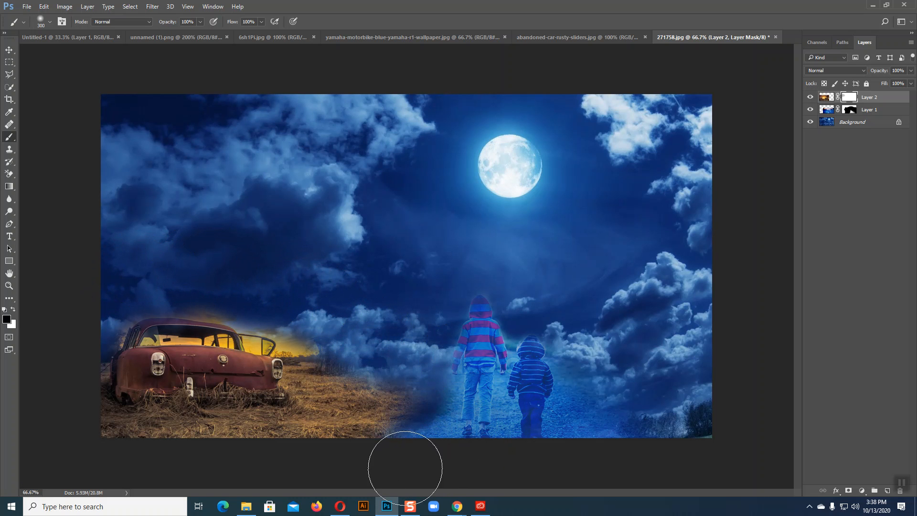
mouse_move(229, 475)
mouse_down()
mouse_move(72, 440)
mouse_move(322, 487)
mouse_move(456, 406)
mouse_up()
mouse_move(301, 284)
mouse_down()
mouse_move(322, 309)
mouse_move(284, 291)
mouse_move(312, 319)
mouse_move(309, 330)
mouse_move(365, 371)
mouse_move(347, 366)
mouse_move(411, 358)
mouse_move(430, 343)
mouse_up()
key(ctrl+BackSpace)
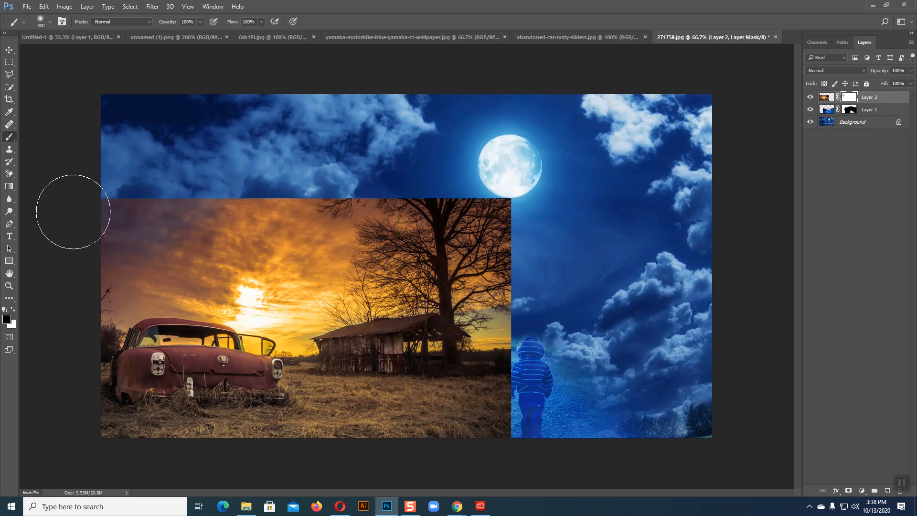
Hide the sunset sky, tree and shed around the car on Layer 2's mask with black at 100% opacity, reducing the brush to 125 px.
mouse_move(320, 182)
mouse_down()
mouse_move(264, 214)
mouse_move(507, 213)
mouse_move(408, 234)
mouse_move(422, 248)
mouse_move(508, 261)
mouse_move(474, 276)
mouse_move(475, 285)
mouse_move(507, 297)
mouse_move(527, 320)
mouse_move(478, 299)
mouse_move(456, 303)
mouse_move(501, 335)
mouse_move(535, 385)
mouse_move(495, 357)
mouse_move(525, 421)
mouse_move(495, 386)
mouse_move(498, 396)
mouse_move(445, 304)
mouse_move(372, 319)
mouse_move(384, 319)
mouse_move(183, 239)
mouse_move(211, 250)
mouse_move(99, 260)
mouse_move(139, 241)
mouse_move(78, 294)
mouse_move(99, 257)
mouse_move(172, 252)
mouse_move(328, 278)
mouse_move(331, 301)
mouse_move(376, 311)
mouse_move(337, 309)
mouse_move(368, 325)
mouse_move(329, 316)
mouse_move(389, 328)
mouse_move(424, 320)
mouse_move(384, 325)
mouse_move(280, 268)
mouse_move(301, 288)
mouse_move(213, 261)
mouse_move(160, 257)
mouse_move(227, 280)
mouse_move(198, 269)
mouse_move(206, 272)
mouse_move(133, 276)
mouse_move(77, 314)
mouse_move(120, 286)
mouse_move(217, 280)
mouse_move(318, 323)
mouse_move(156, 272)
mouse_move(213, 272)
mouse_move(317, 321)
mouse_move(304, 314)
mouse_move(305, 344)
mouse_move(260, 337)
mouse_up()
key(bracketleft)
key(bracketleft)
key(bracketleft)
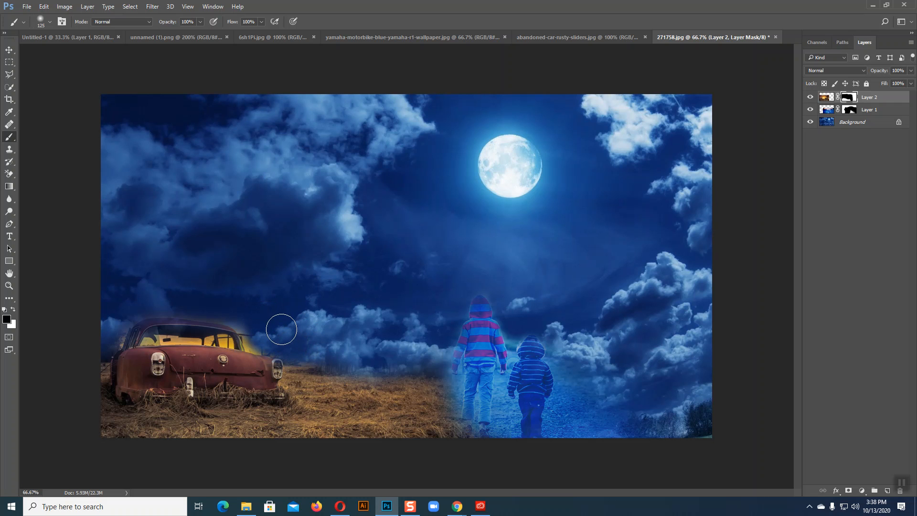
drag(149, 328, 252, 345)
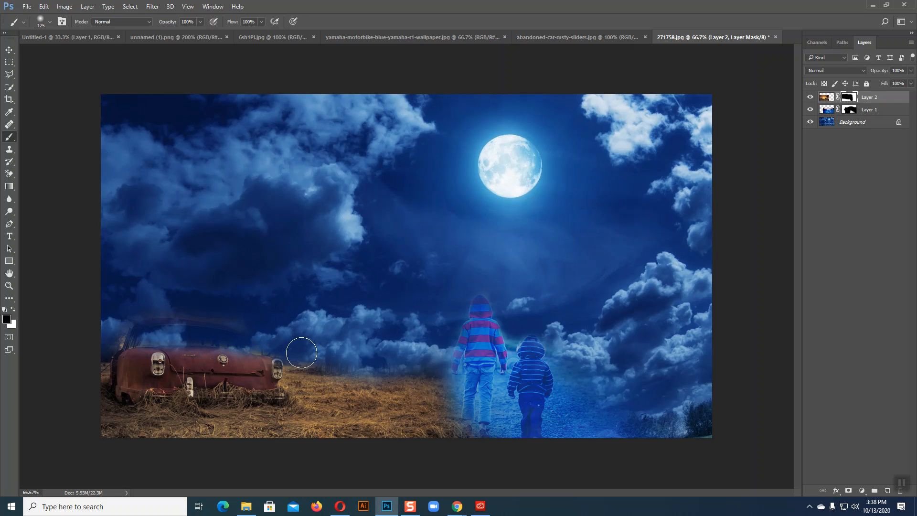
key(ctrl+z)
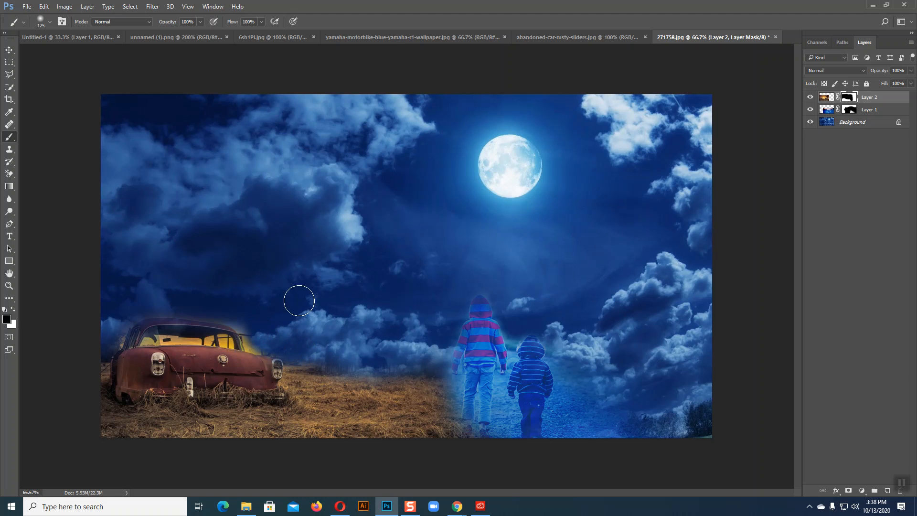
Apply Color Balance to Layer 2's image, setting the midtones to -100 toward cyan and +100 toward blue.
click(65, 9)
click(65, 9)
click(823, 101)
click(64, 6)
mouse_move(85, 31)
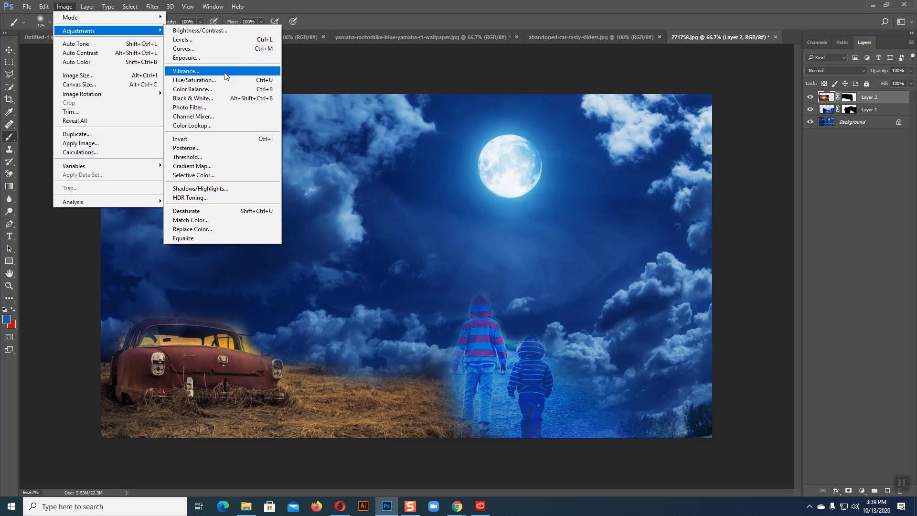
click(224, 93)
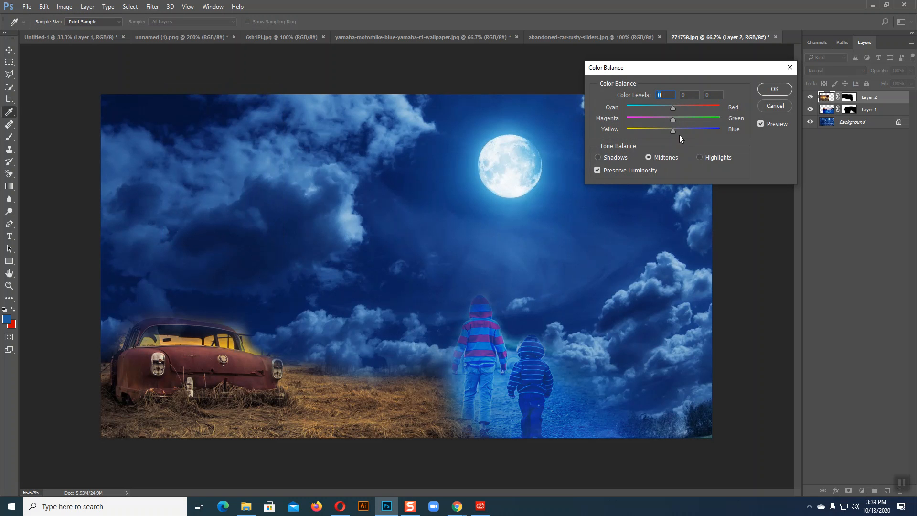
drag(687, 131, 737, 131)
drag(606, 102, 604, 102)
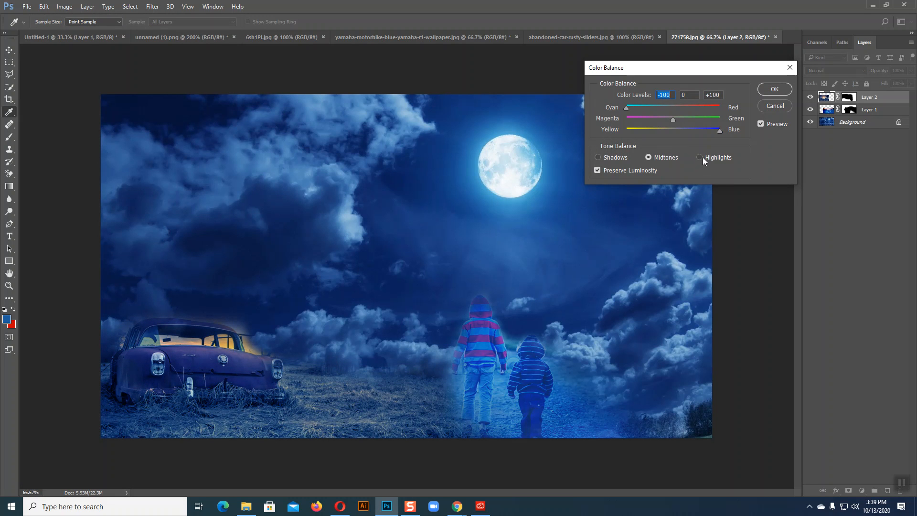
Set the highlights' colour levels to -19 toward cyan and +10 toward green, and shift them strongly toward blue.
drag(673, 131, 705, 144)
mouse_move(658, 108)
mouse_down()
mouse_move(646, 110)
mouse_move(662, 110)
mouse_up()
click(664, 111)
drag(654, 117, 684, 121)
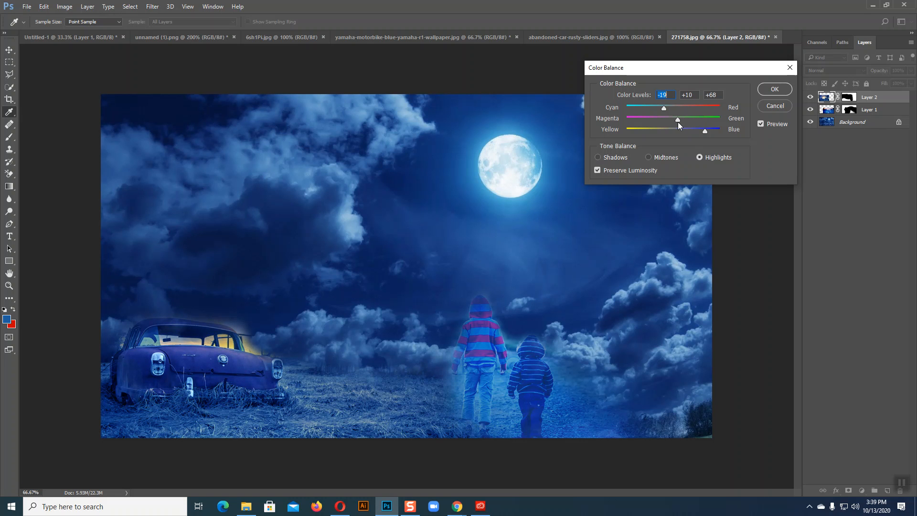
drag(704, 135, 716, 132)
click(715, 131)
Set the shadows to +30 green and +7 blue, shift them toward cyan, and apply the colour balance.
mouse_move(684, 133)
mouse_down()
mouse_move(704, 133)
mouse_move(671, 134)
mouse_move(662, 120)
mouse_move(680, 122)
mouse_up()
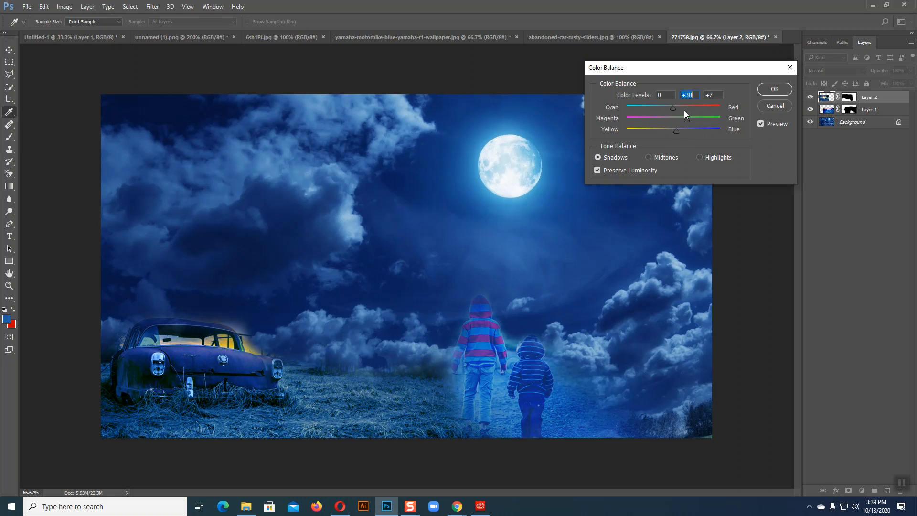
mouse_move(663, 107)
mouse_down()
mouse_move(653, 107)
mouse_move(677, 108)
mouse_move(655, 107)
mouse_up()
click(766, 90)
Paint black on Layer 2's mask to fade the grass edge between car and children, enlarging the brush to 200 px.
key(b)
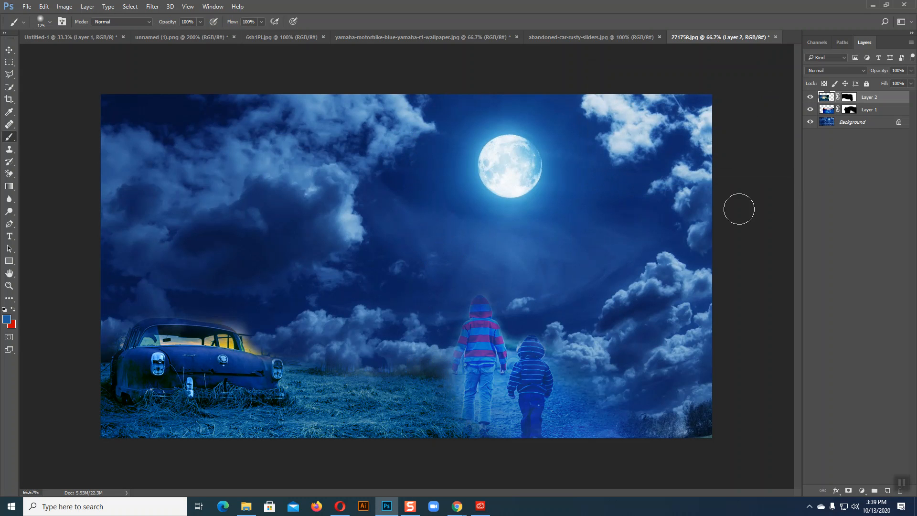
click(848, 100)
drag(411, 359, 453, 377)
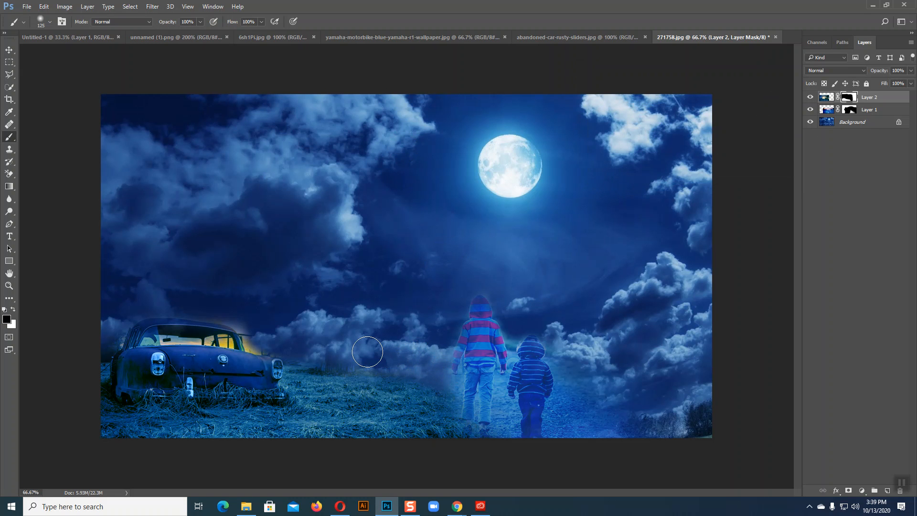
key(bracketright)
key(bracketright)
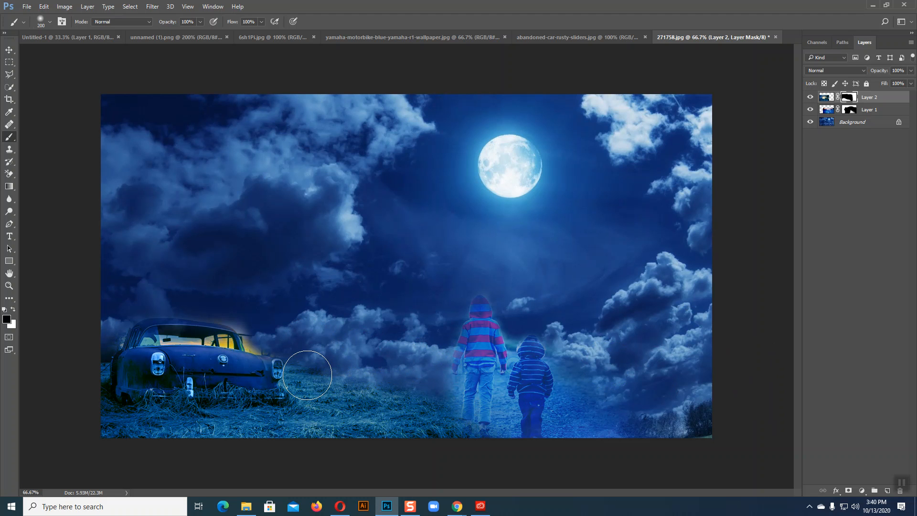
Paint white on Layer 1's mask with the 200 px brush to bring back the path and grass on both sides of the children.
click(828, 110)
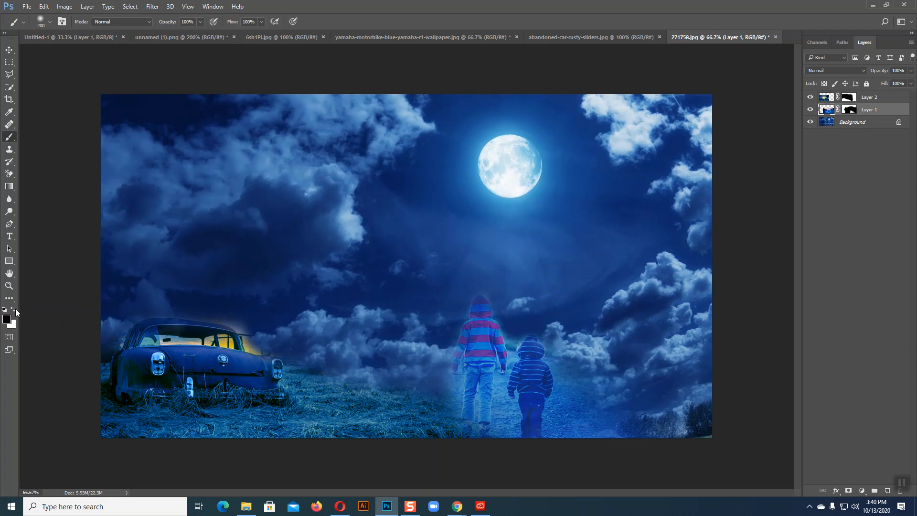
click(850, 110)
drag(426, 369, 504, 364)
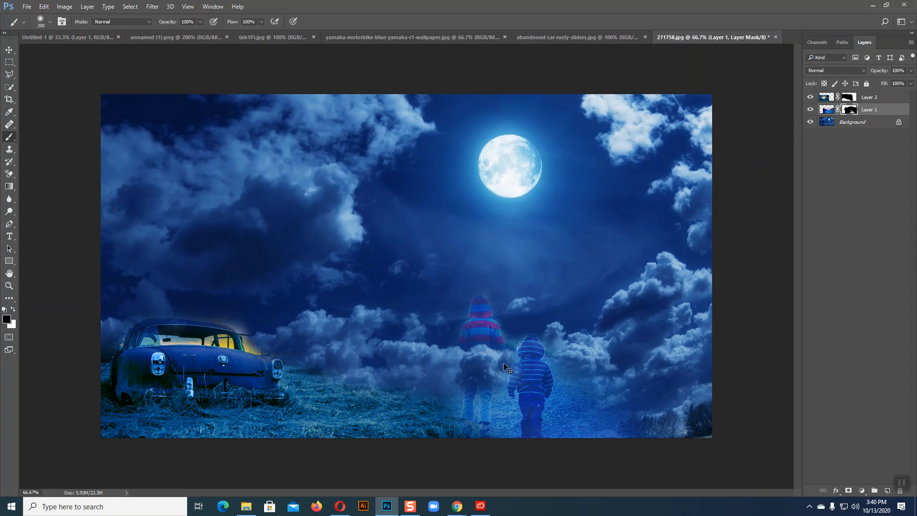
key(ctrl+z)
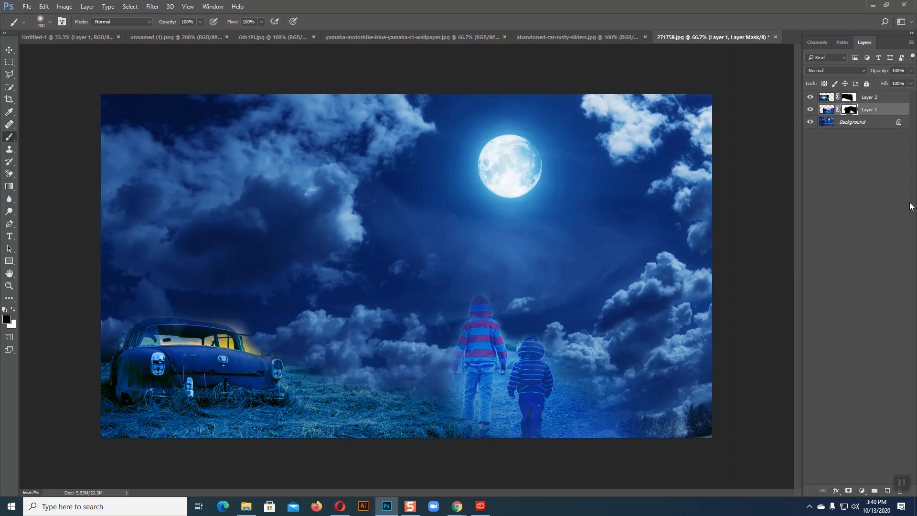
mouse_move(364, 368)
mouse_down()
mouse_move(441, 370)
mouse_move(421, 379)
mouse_move(503, 372)
mouse_move(600, 388)
mouse_move(619, 409)
mouse_move(739, 430)
mouse_up()
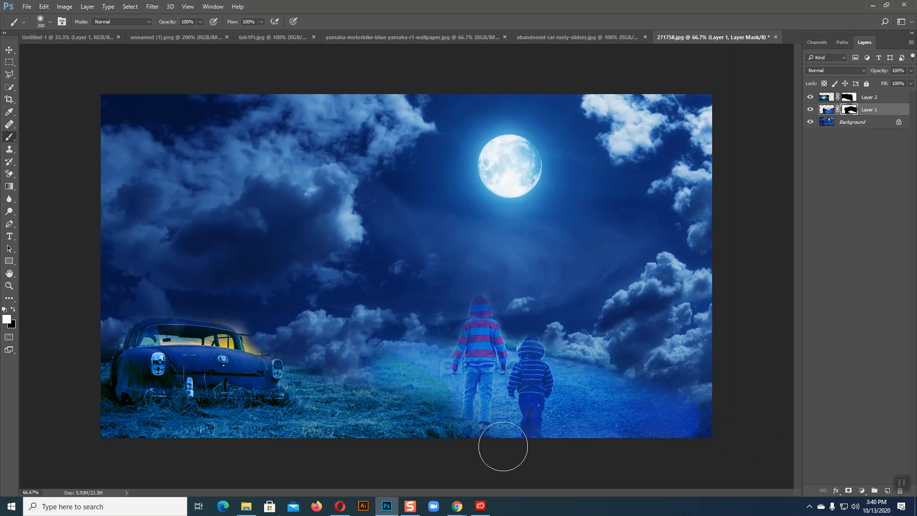
mouse_move(319, 384)
mouse_down()
mouse_move(375, 379)
mouse_move(352, 374)
mouse_move(406, 388)
mouse_up()
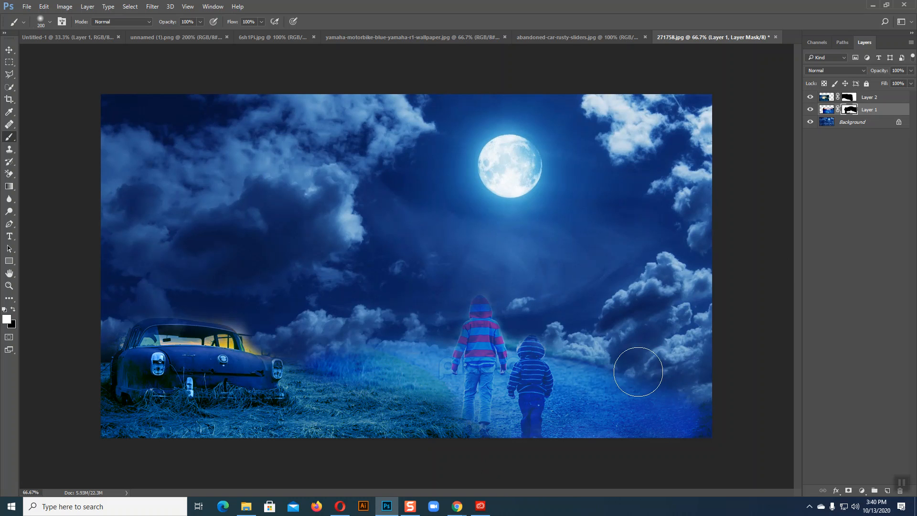
Reveal the grass and the shed's lower part beside the car with white on Layer 2's mask, and trim the shed's top edge with black.
click(850, 98)
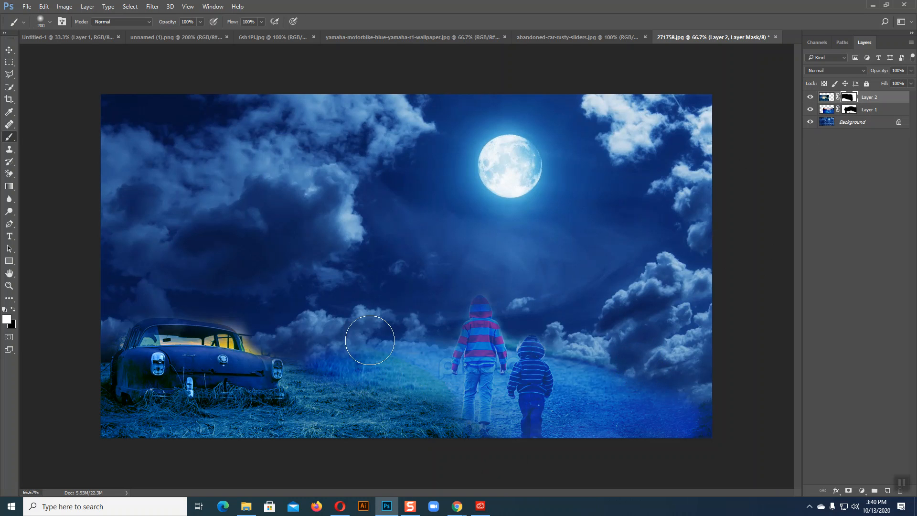
mouse_move(321, 378)
mouse_down()
mouse_move(372, 388)
mouse_move(388, 411)
mouse_move(400, 401)
mouse_move(395, 387)
mouse_move(327, 383)
mouse_move(393, 403)
mouse_move(383, 415)
mouse_move(413, 406)
mouse_move(408, 393)
mouse_move(360, 378)
mouse_move(415, 368)
mouse_move(307, 384)
mouse_move(399, 414)
mouse_up()
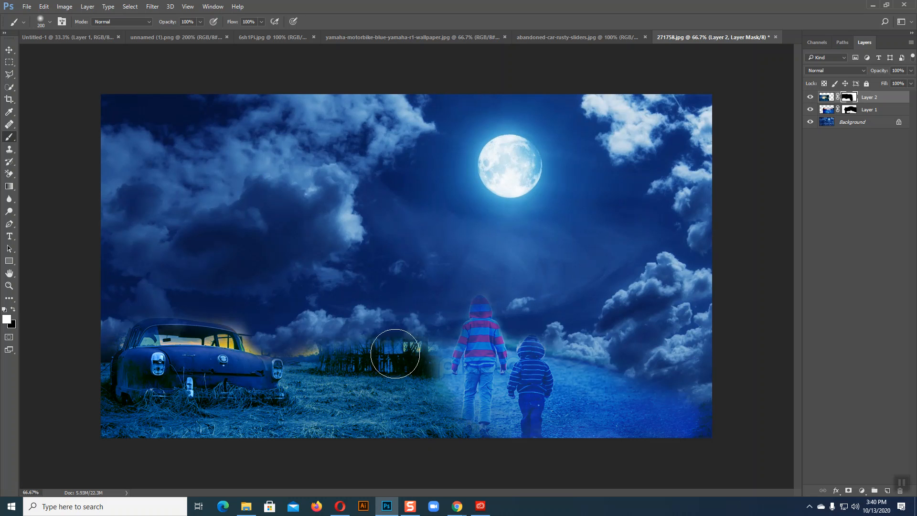
click(828, 98)
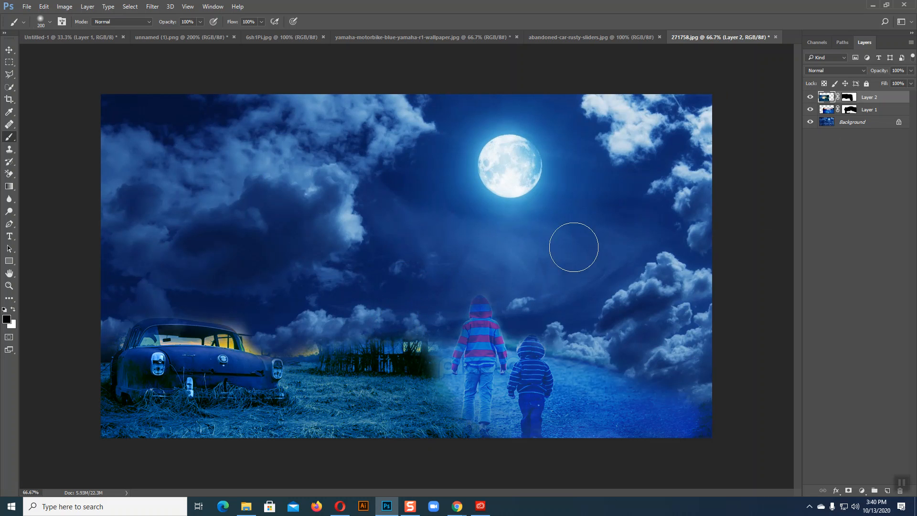
click(850, 98)
key(x)
click(13, 310)
drag(421, 322, 402, 320)
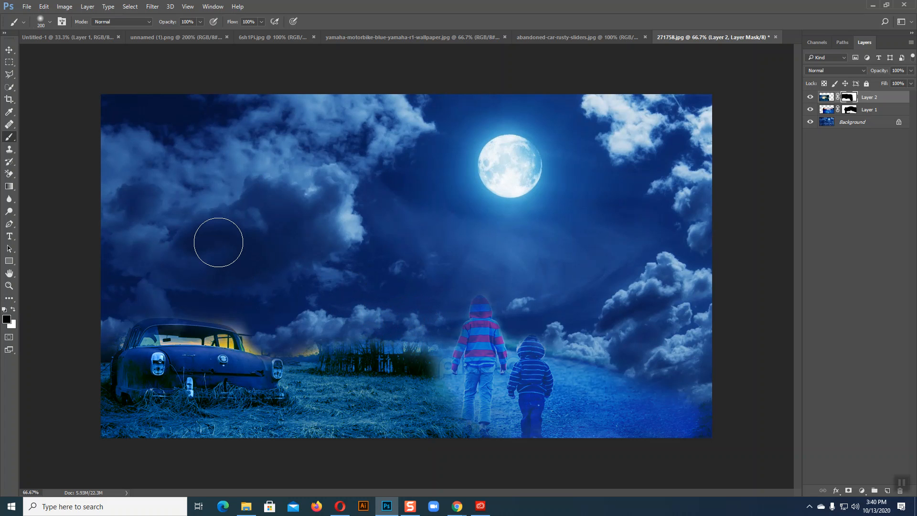
click(826, 98)
mouse_move(460, 446)
mouse_down()
mouse_move(463, 418)
mouse_move(455, 448)
mouse_up()
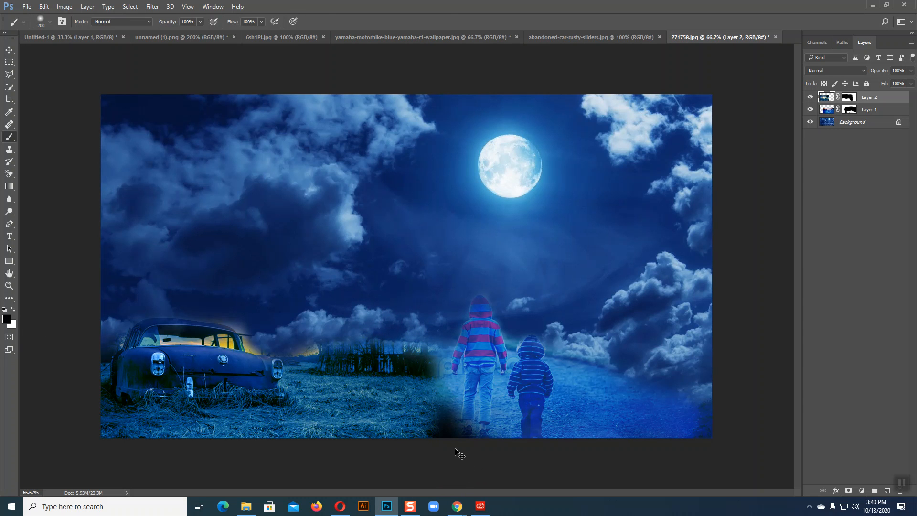
key(ctrl+z)
Paint black on Layer 2's mask to hide the grass overlapping the path at the taller child's feet.
click(850, 99)
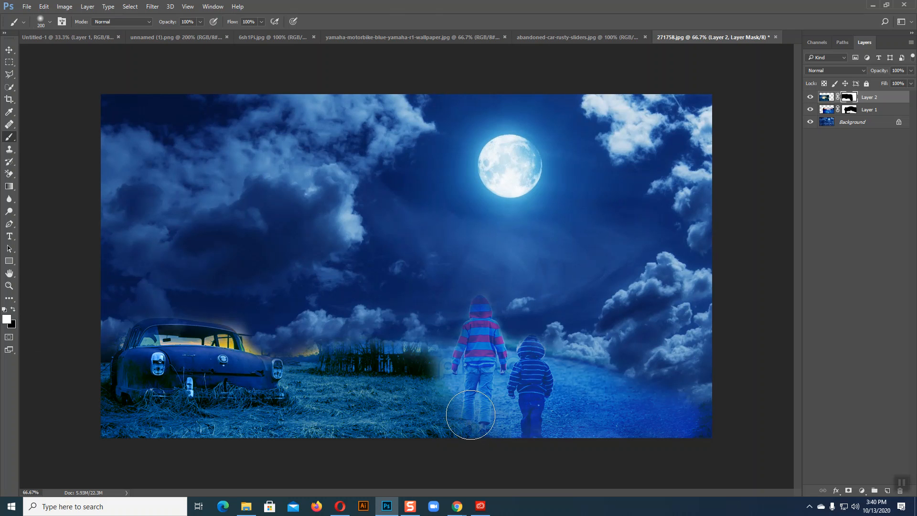
drag(466, 420, 452, 434)
key(ctrl+z)
click(14, 310)
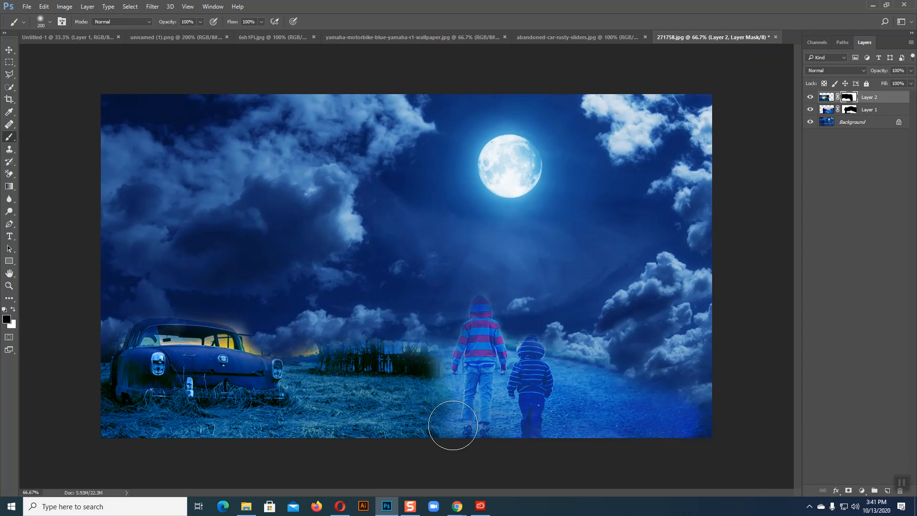
mouse_move(444, 436)
mouse_down()
mouse_move(451, 424)
mouse_move(443, 389)
mouse_move(438, 439)
mouse_move(417, 451)
mouse_up()
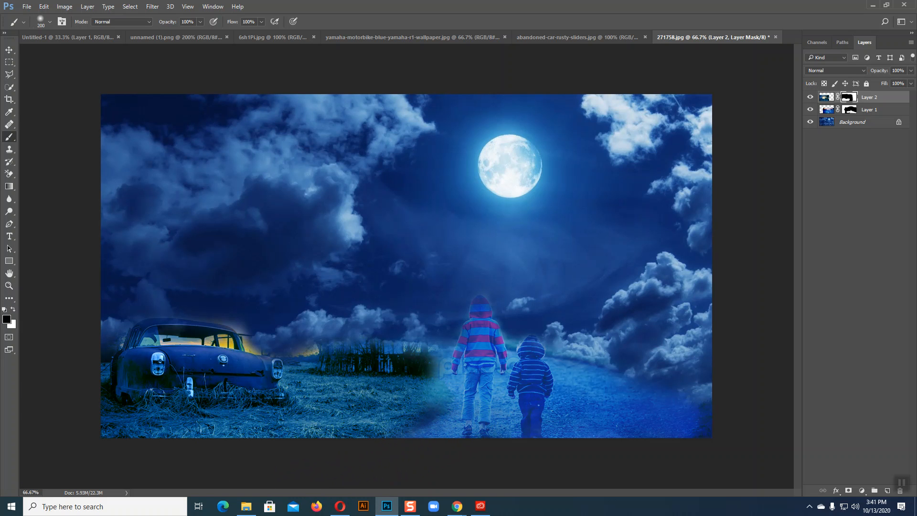
Paint black on Layer 2's image with a 50 px brush over the orange glow between the car's roof, hood and the shed.
click(10, 50)
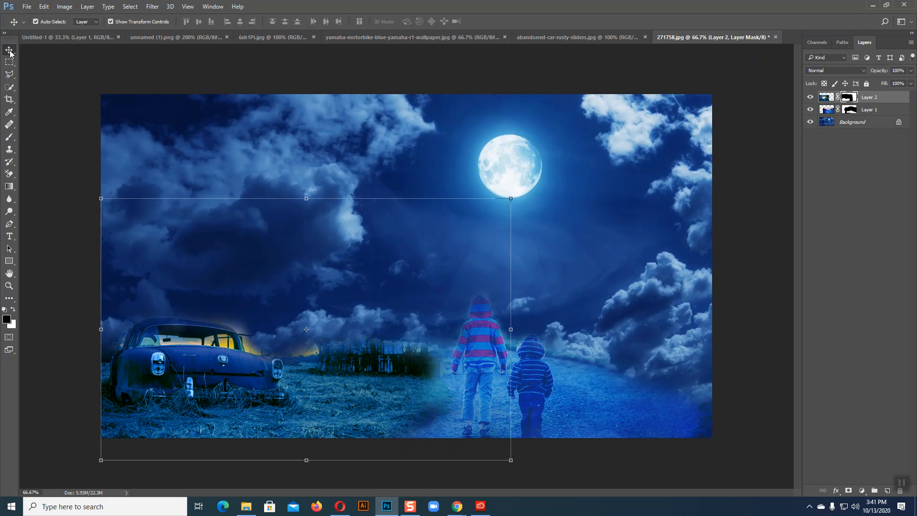
click(770, 288)
key(ctrl+1)
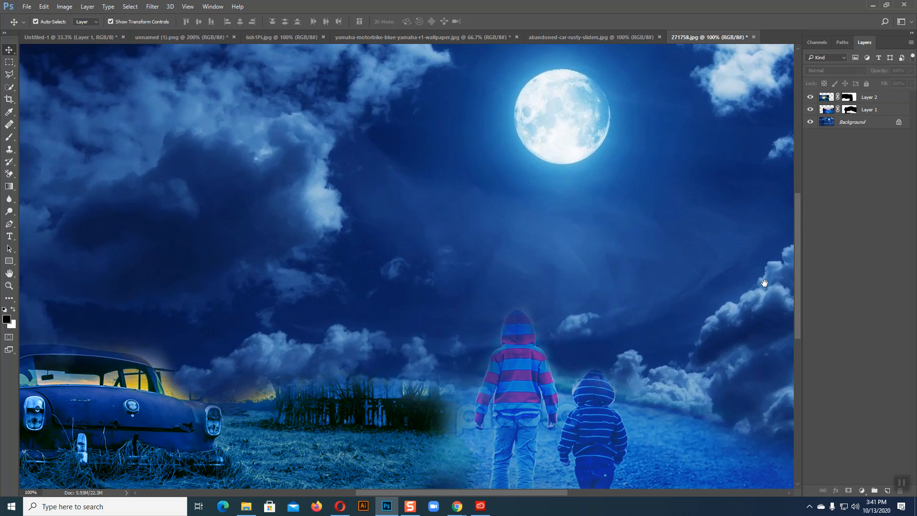
drag(521, 327, 446, 399)
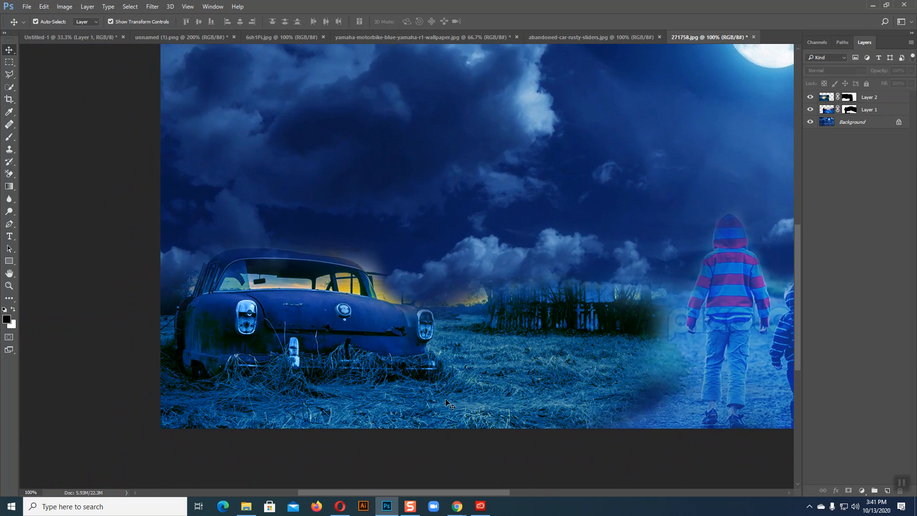
key(ctrl+plus)
drag(368, 369, 523, 381)
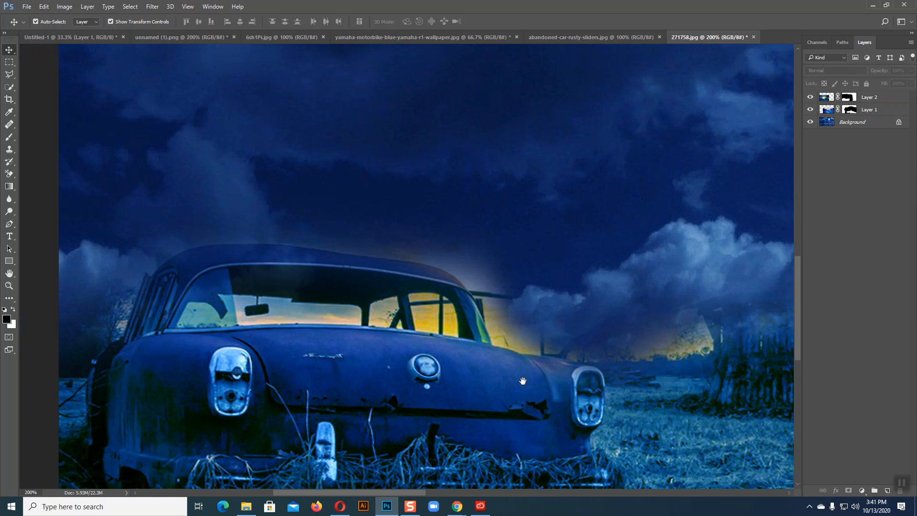
click(9, 137)
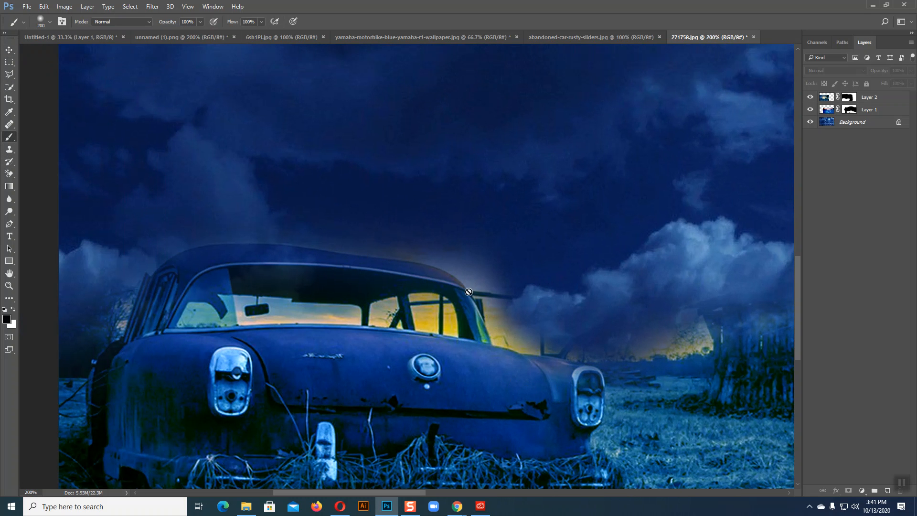
click(832, 98)
key(bracketleft)
key(bracketleft)
key(bracketleft)
key(bracketleft)
key(bracketleft)
key(bracketleft)
key(bracketleft)
key(bracketleft)
key(bracketleft)
key(bracketleft)
key(bracketleft)
key(bracketleft)
key(bracketleft)
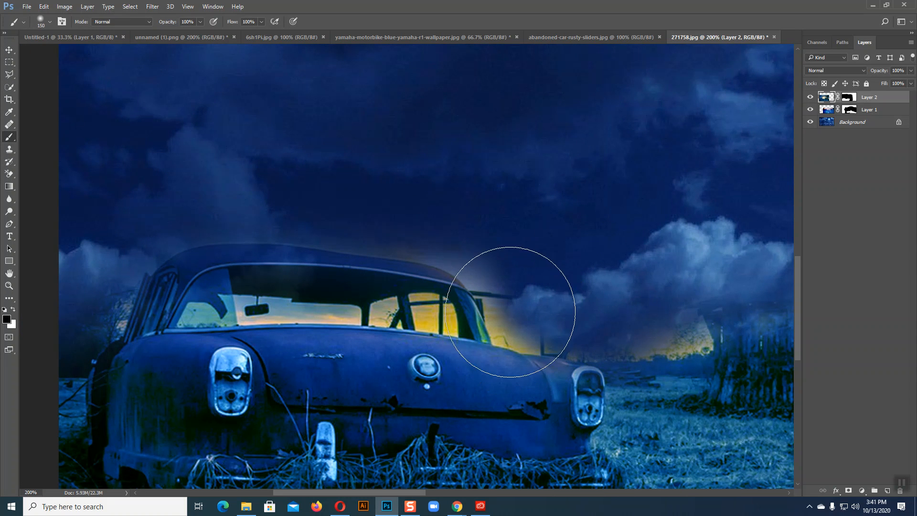
key(bracketleft)
key(bracketleft)
mouse_move(410, 234)
mouse_down()
mouse_move(494, 262)
mouse_move(387, 233)
mouse_move(538, 280)
mouse_move(553, 297)
mouse_move(497, 310)
mouse_move(516, 334)
mouse_move(699, 309)
mouse_move(691, 339)
mouse_move(582, 342)
mouse_up()
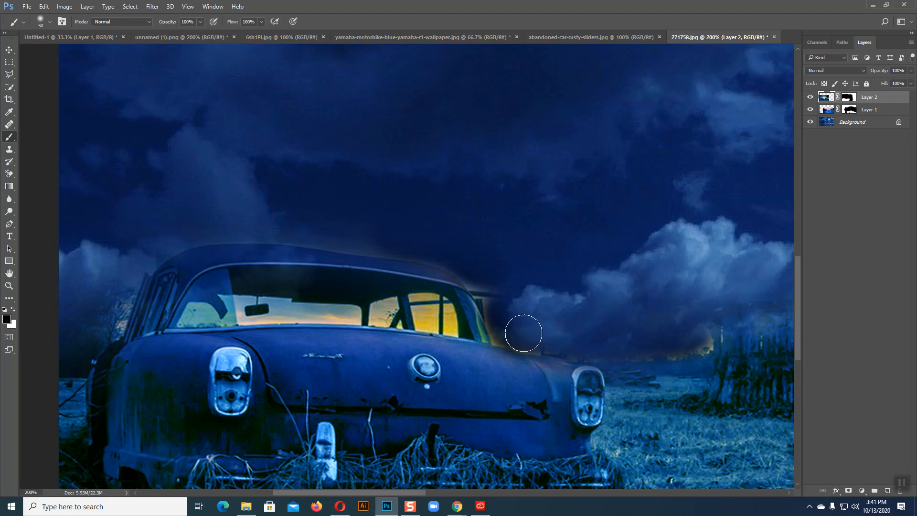
Try covering the orange sky in the car's windows with black on Layer 2's image, using 50 px and 25 px brushes.
mouse_move(257, 303)
mouse_down()
mouse_move(247, 308)
mouse_move(423, 313)
mouse_move(446, 325)
mouse_up()
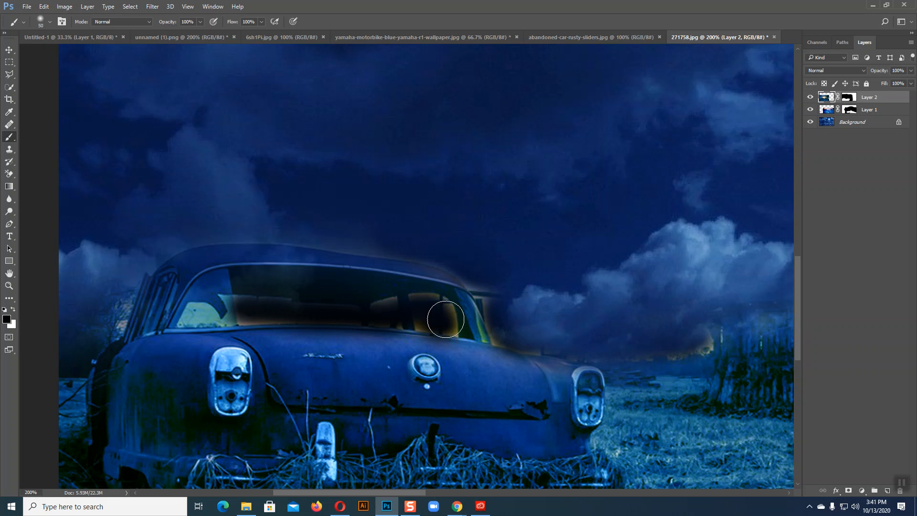
key(ctrl+z)
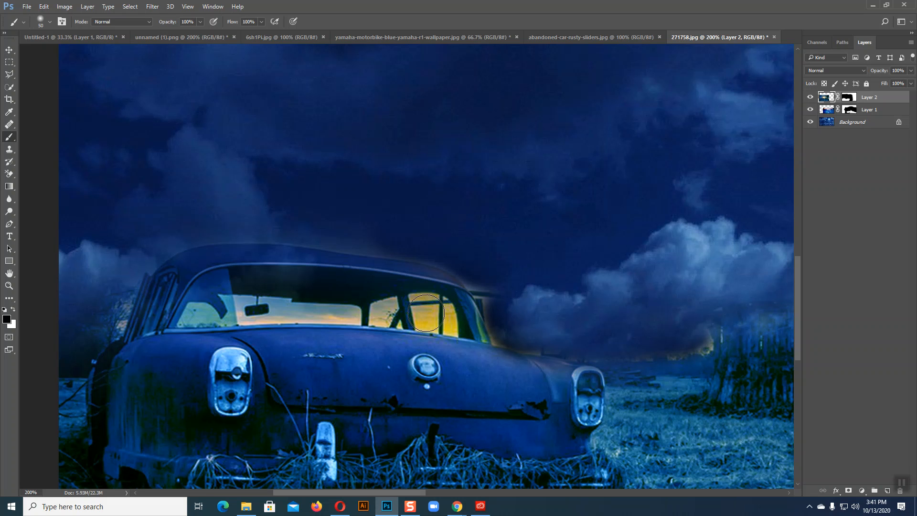
key([)
click(426, 322)
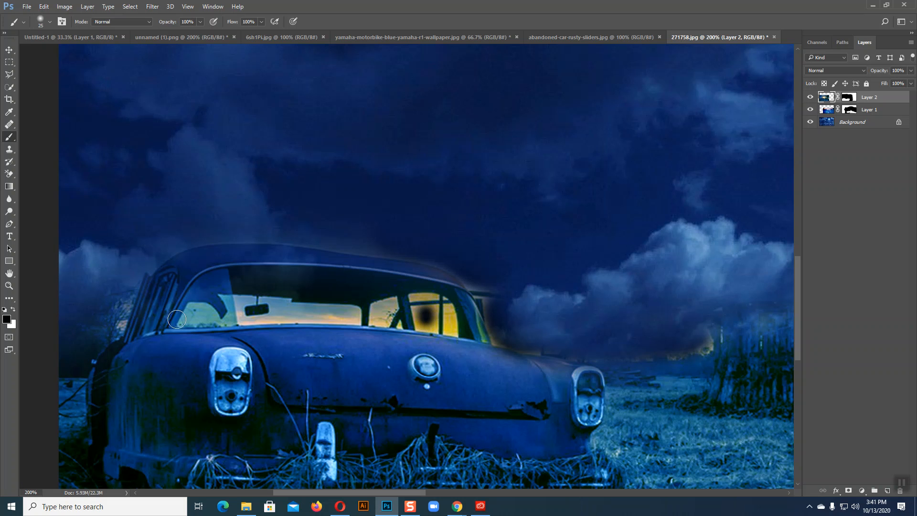
drag(416, 299, 446, 315)
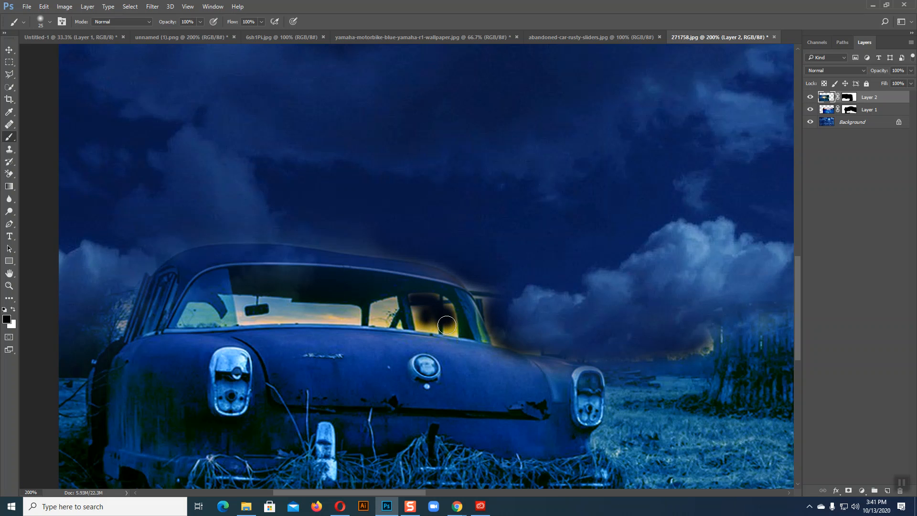
key(ctrl+z)
key(ctrl+z)
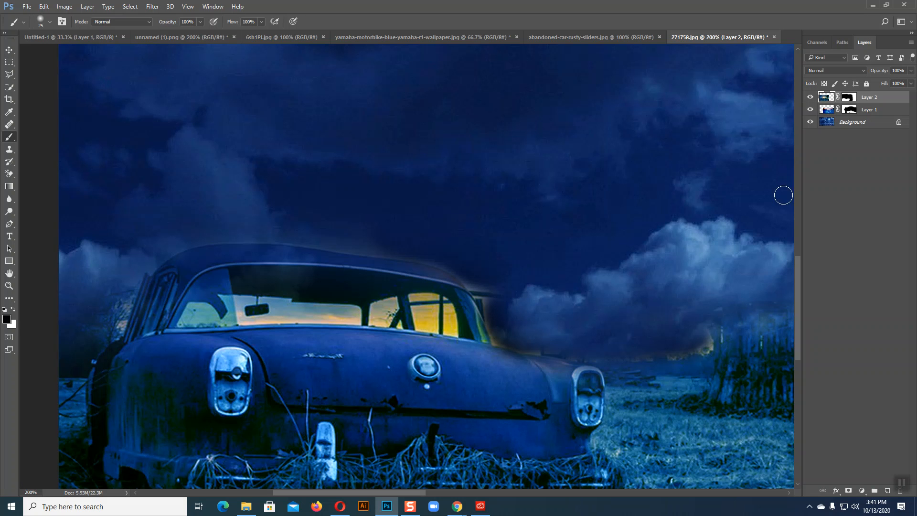
Paint black on Layer 2's mask to hide the orange sky in the car's windows and the glow above the hood.
click(850, 98)
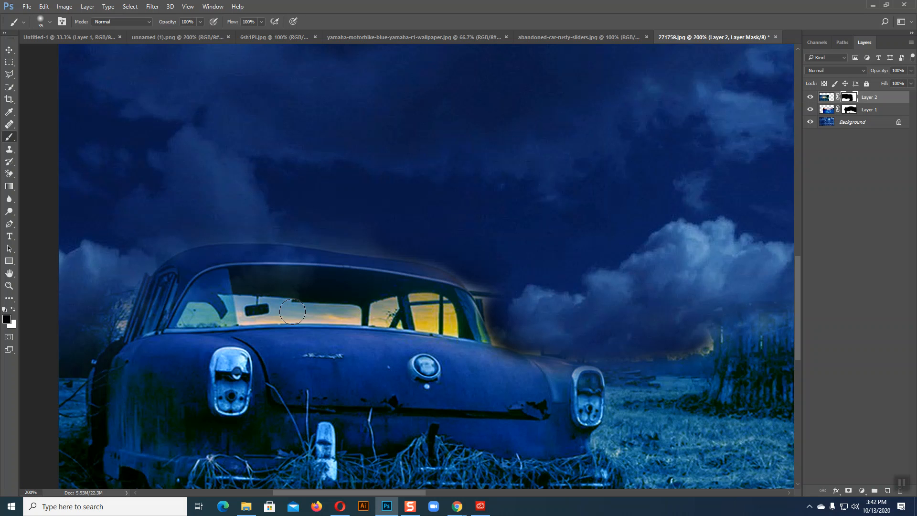
mouse_move(273, 311)
mouse_down()
mouse_move(356, 315)
mouse_move(243, 311)
mouse_move(255, 304)
mouse_up()
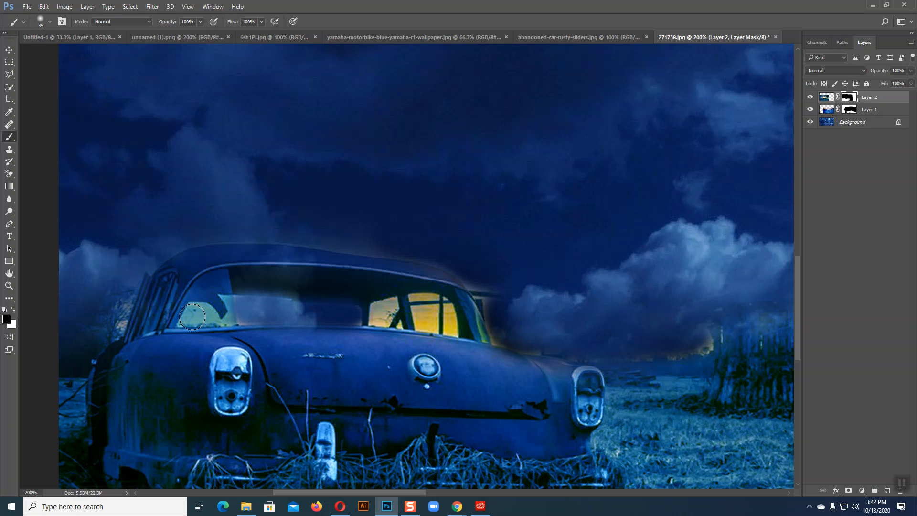
mouse_move(405, 315)
mouse_down()
mouse_move(384, 307)
mouse_move(374, 322)
mouse_move(426, 323)
mouse_move(429, 313)
mouse_move(445, 324)
mouse_move(451, 317)
mouse_move(449, 333)
mouse_move(422, 303)
mouse_up()
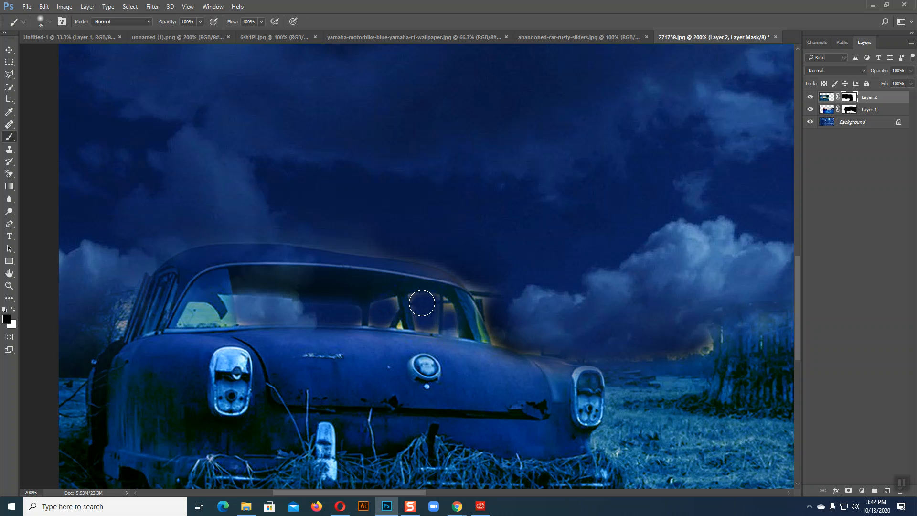
drag(494, 334, 517, 341)
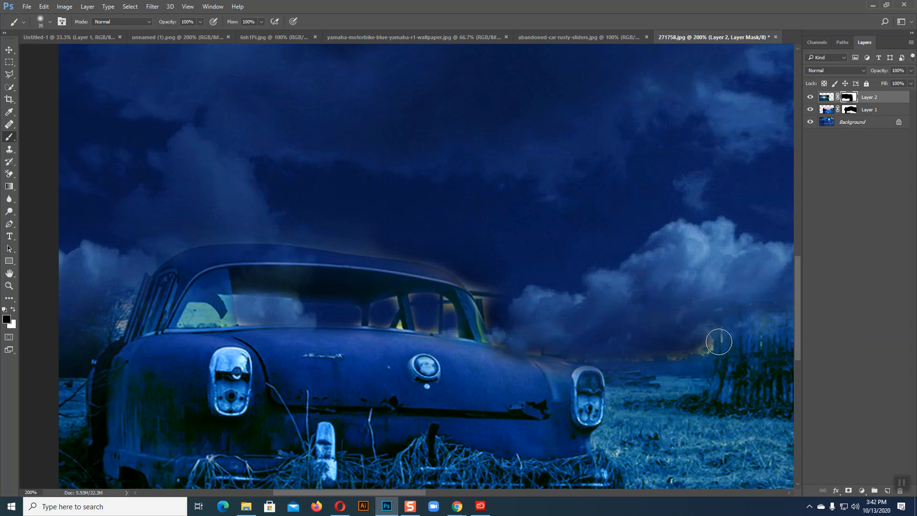
Choose the 2500 px light-ray brush, reduce it to 700 px, and make the Background layer active.
key(ctrl+minus)
key(ctrl+minus)
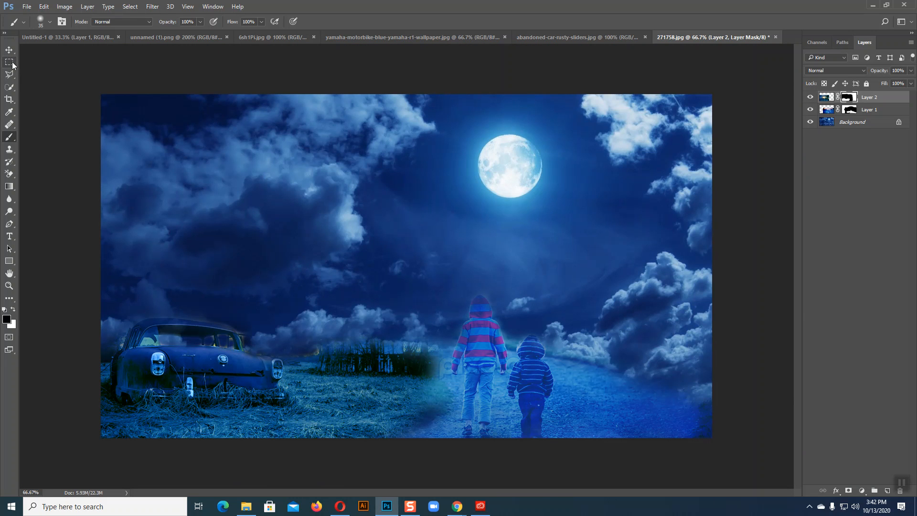
click(49, 21)
scroll(96, 146, down, 10)
scroll(97, 145, down, 10)
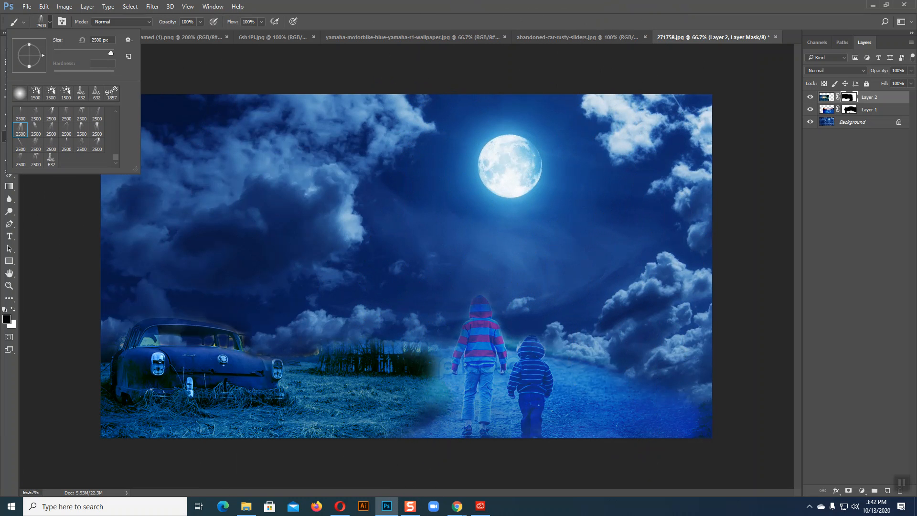
click(49, 21)
key(bracketleft)
key(bracketleft)
key(bracketleft)
key(bracketleft)
key(bracketleft)
key(bracketleft)
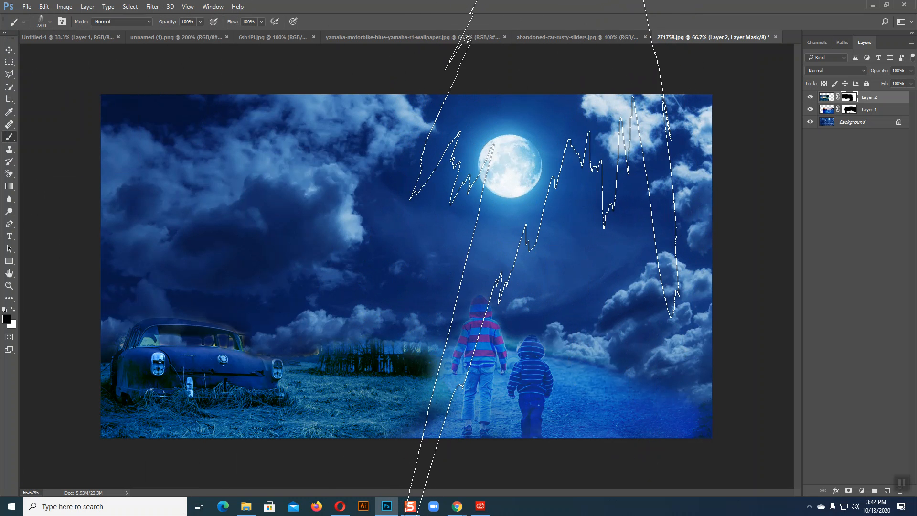
key(bracketleft)
key(bracketleft)
key(bracketleft)
key(bracketleft)
key(bracketleft)
key(bracketleft)
key(bracketleft)
key(bracketleft)
key(bracketleft)
key(bracketleft)
key(bracketleft)
key(bracketleft)
key(bracketleft)
key(bracketleft)
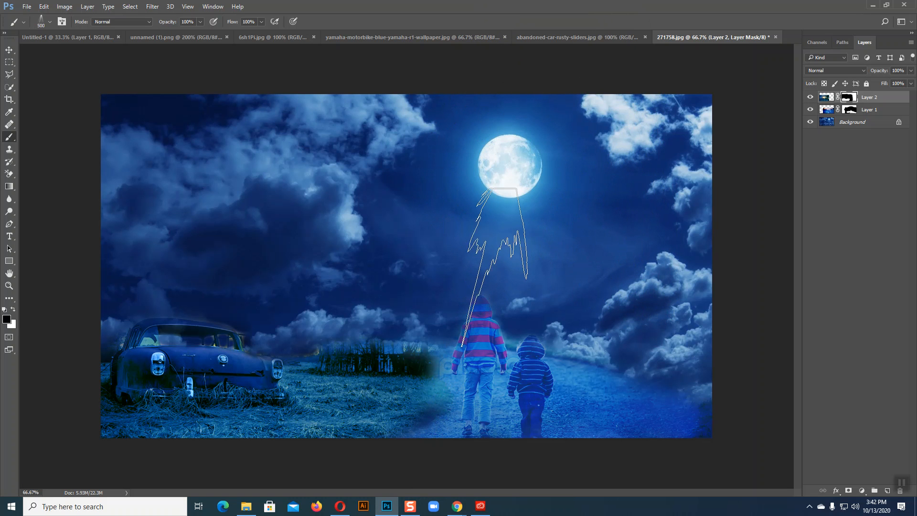
key(bracketright)
key(bracketright)
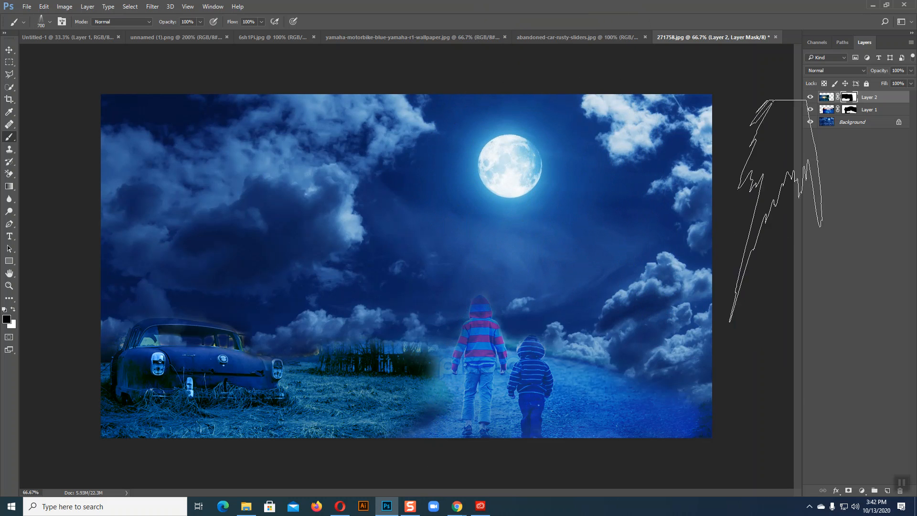
click(833, 125)
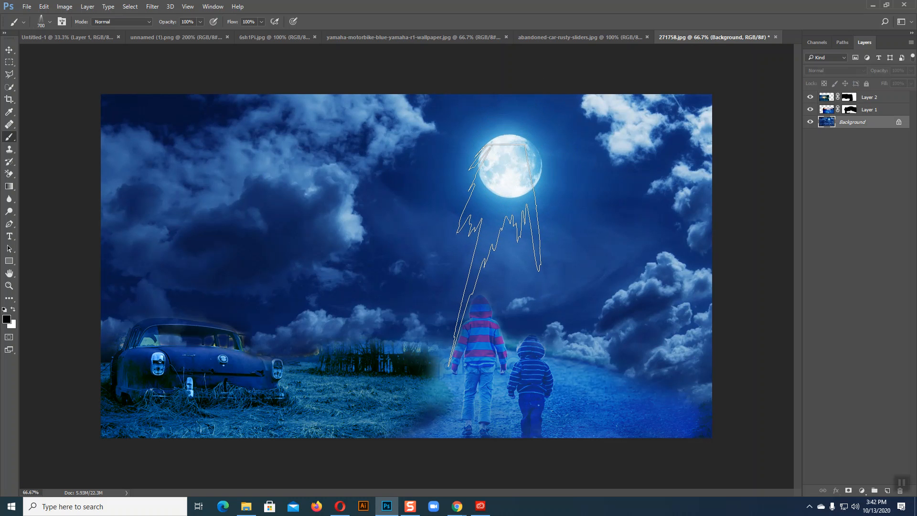
Try stamping black light rays below the moon on the Background layer.
click(495, 253)
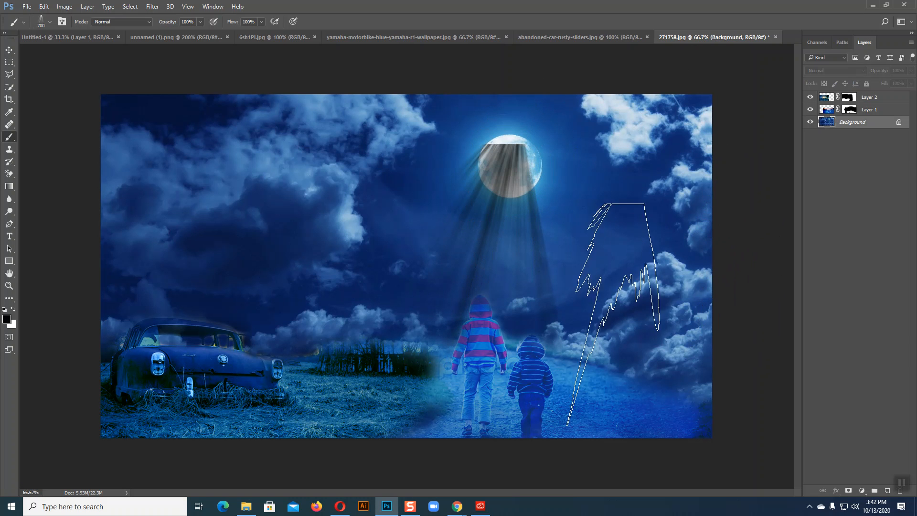
key(ctrl+z)
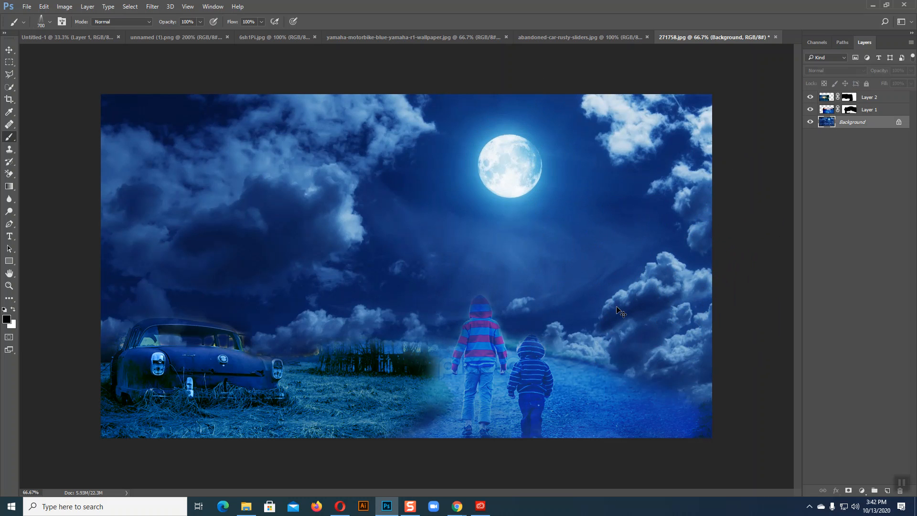
Sample the moon's pale colour and stamp 700 px light rays below the moon on a new layer above the Background.
click(9, 112)
click(490, 149)
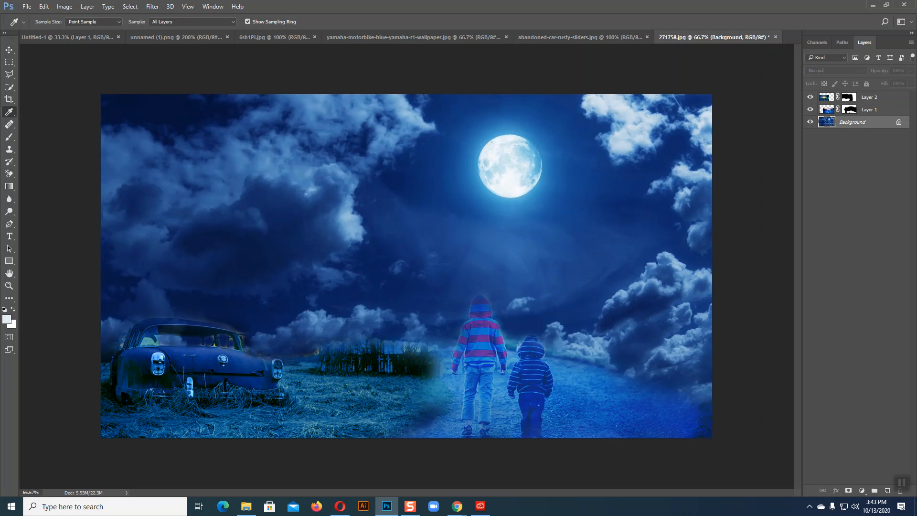
click(10, 138)
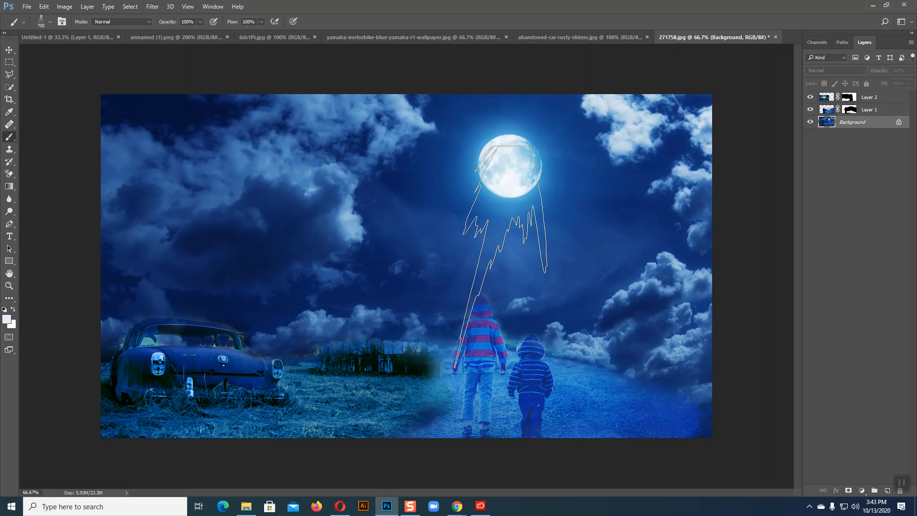
click(887, 491)
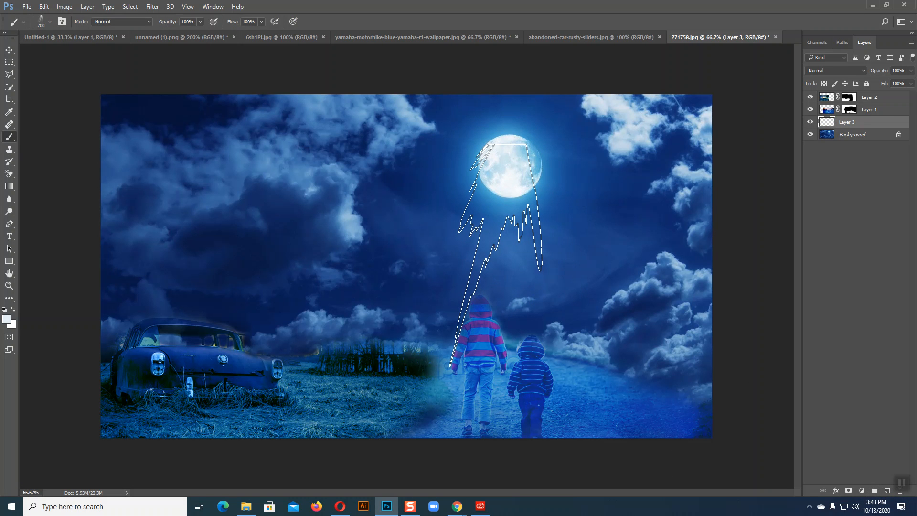
click(496, 255)
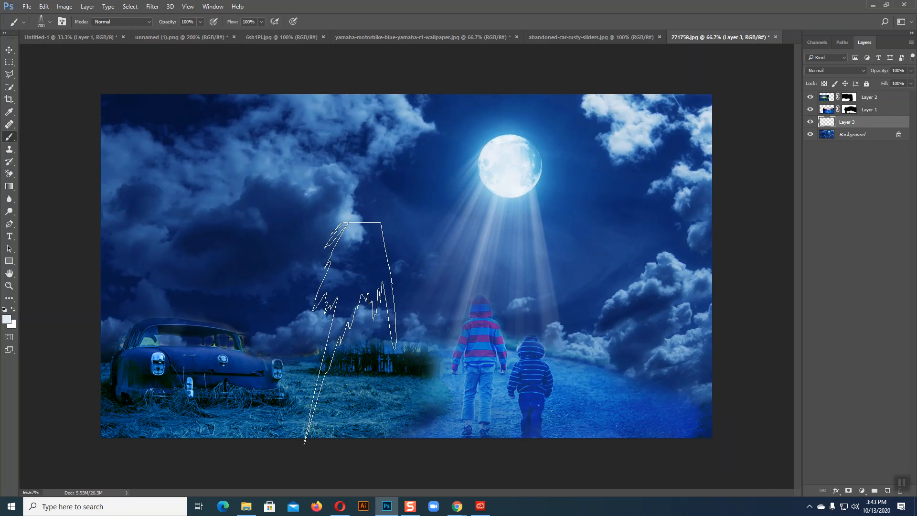
Rotate the light-ray brush tip slightly and stamp rays below the moon on a new layer above Layer 3, with Layer 3 hidden.
click(48, 22)
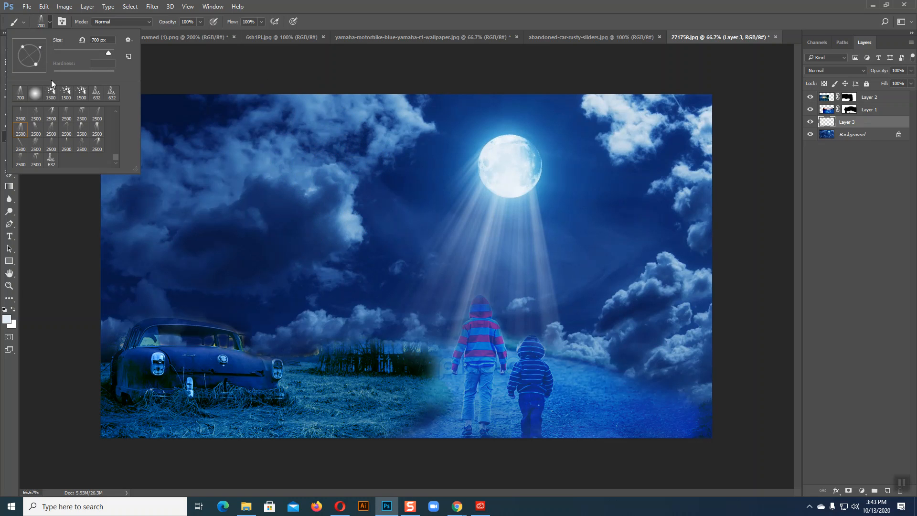
drag(16, 62, 17, 41)
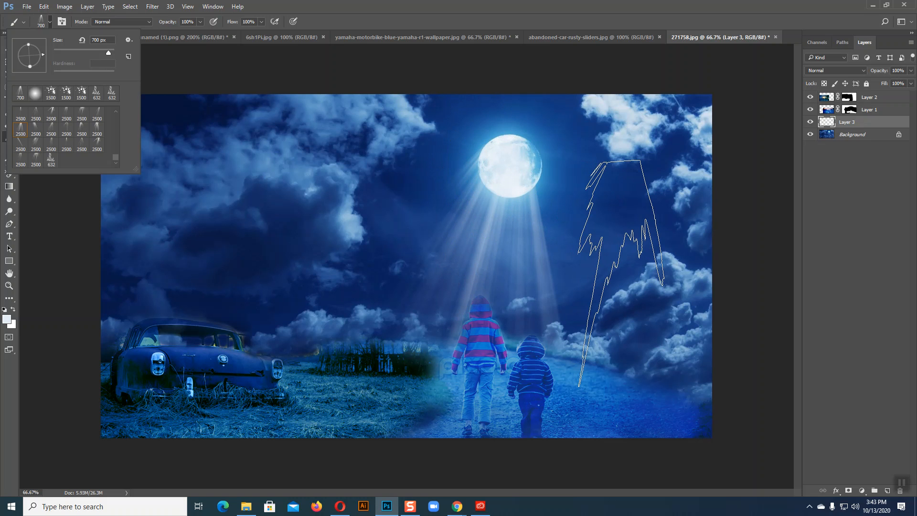
click(888, 495)
click(888, 491)
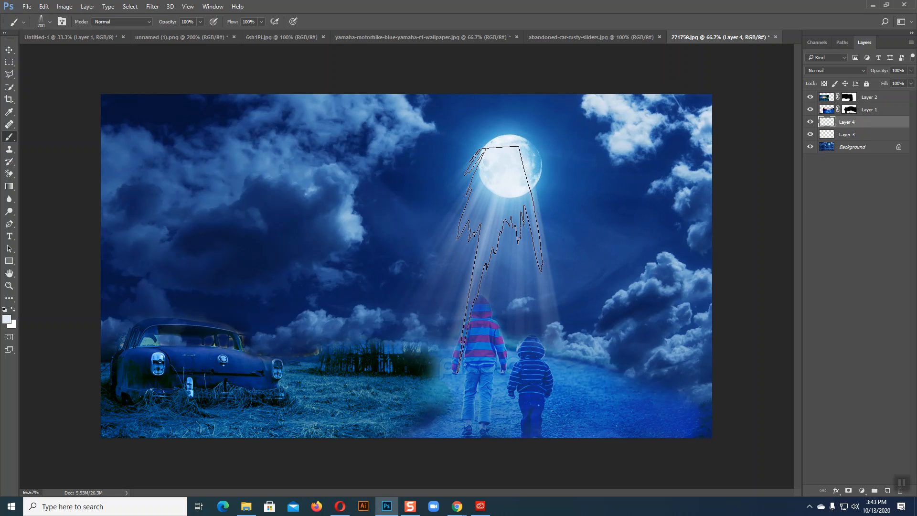
click(506, 258)
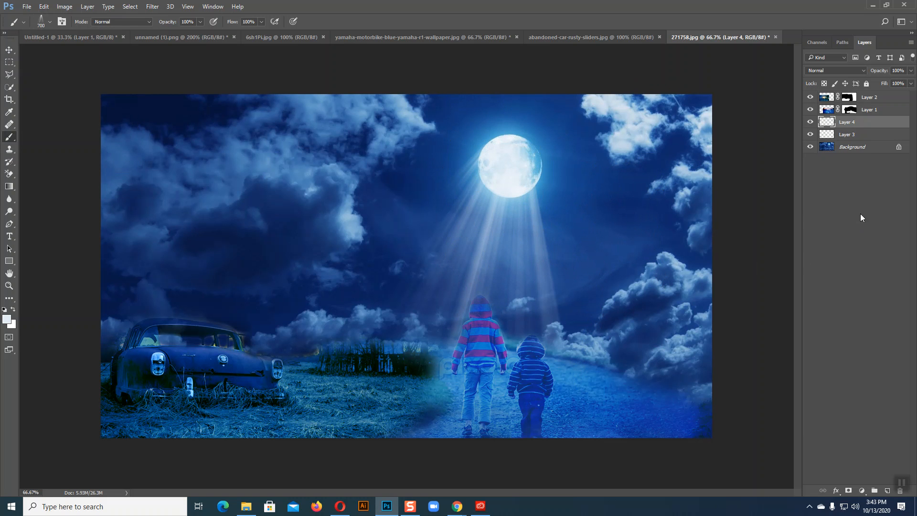
click(811, 135)
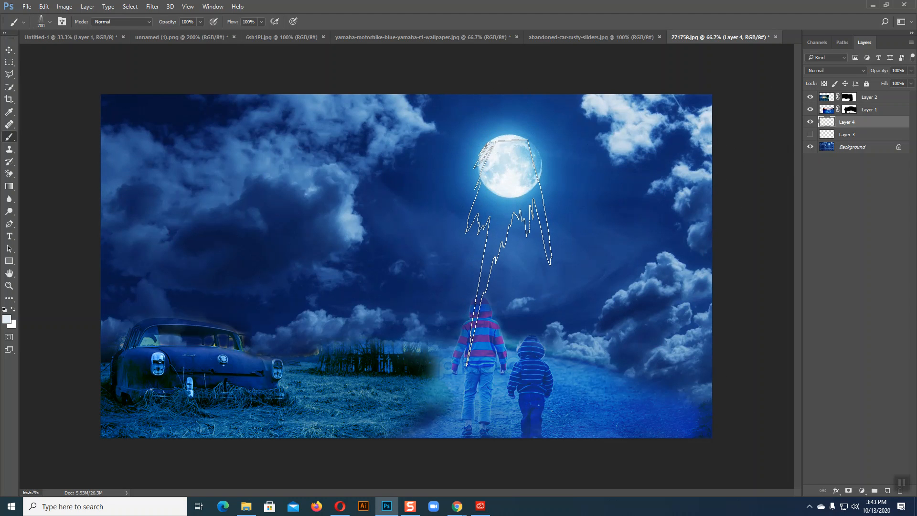
click(507, 256)
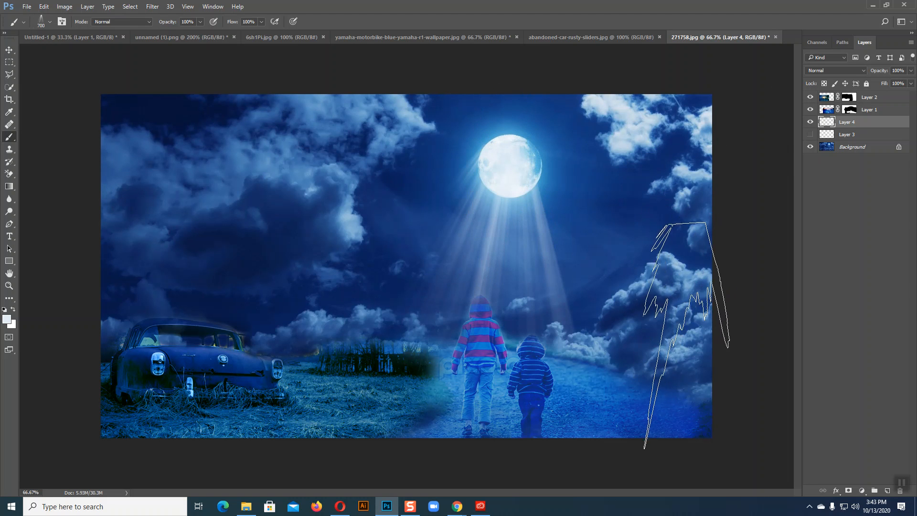
click(11, 51)
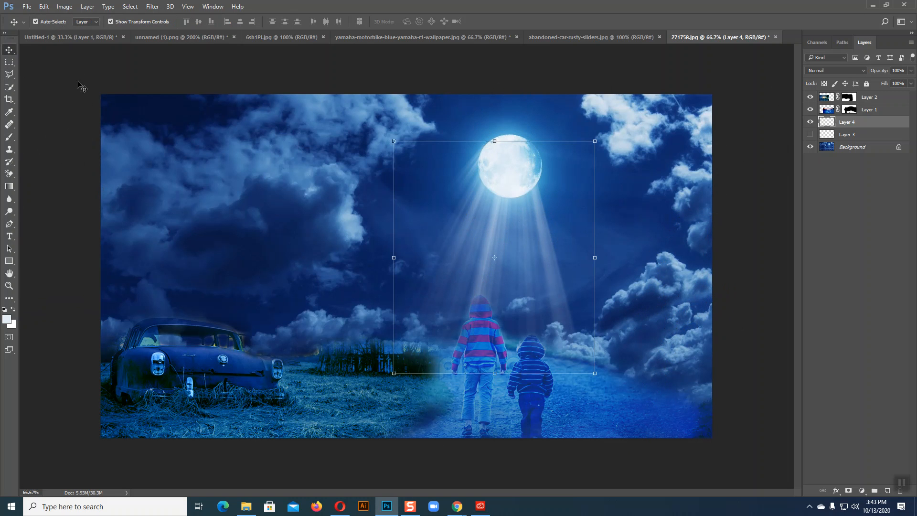
Flip the Layer 4 light rays horizontally, reposition them beneath the moon, and show Layer 3 again.
click(44, 6)
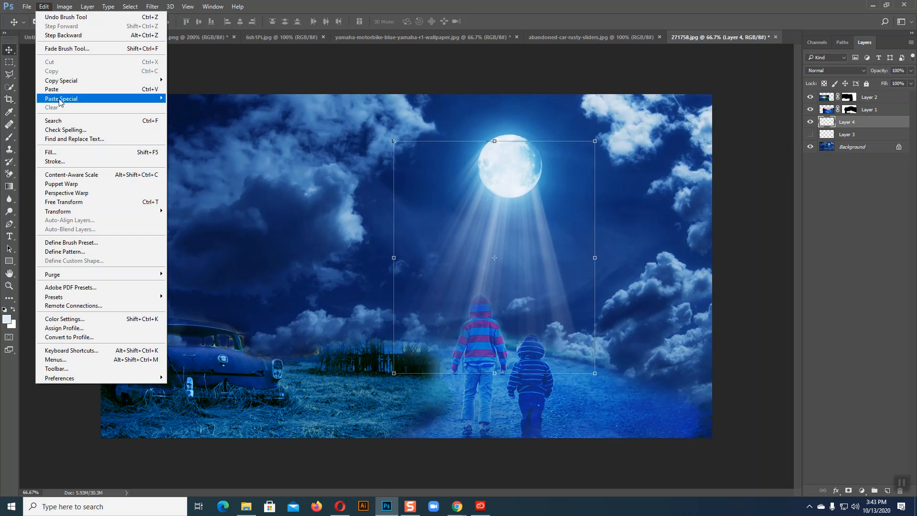
mouse_move(123, 211)
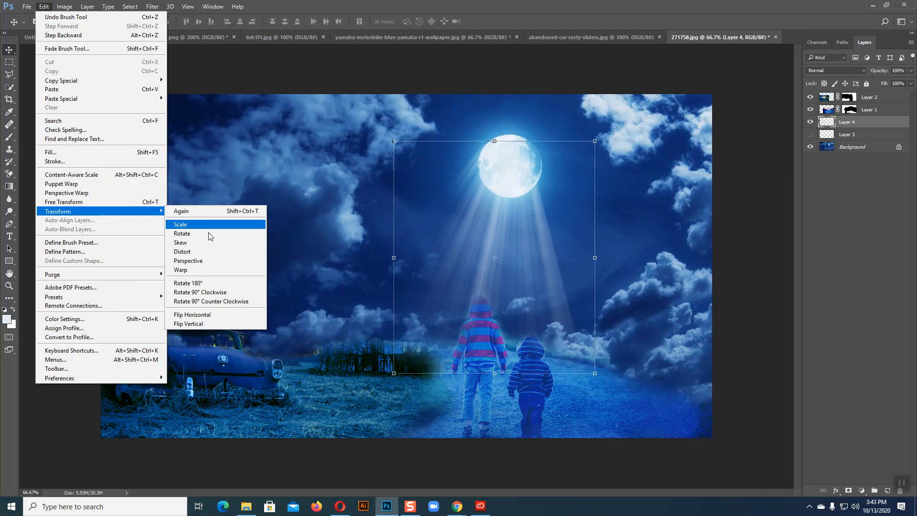
click(211, 315)
drag(518, 199, 532, 225)
click(808, 138)
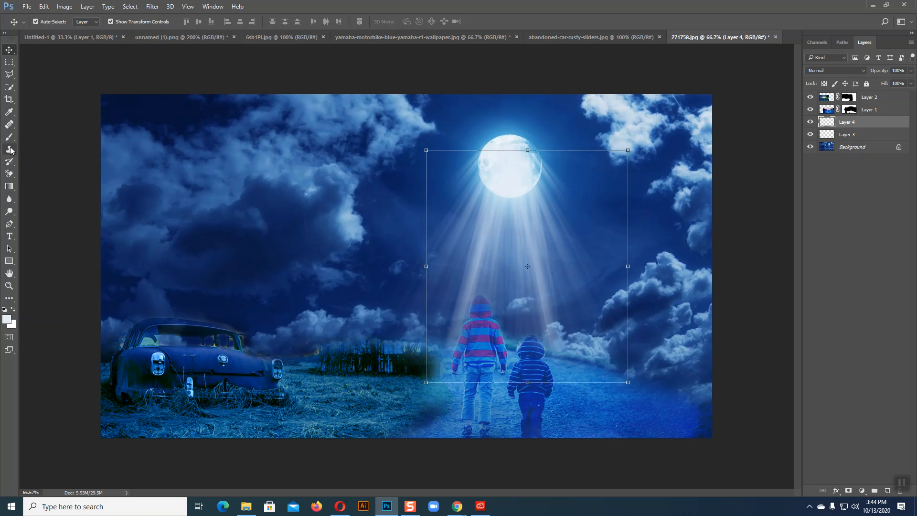
Add a mask to Layer 4 and paint out its stray rays left of the moon with a soft round 150 px black brush.
click(848, 490)
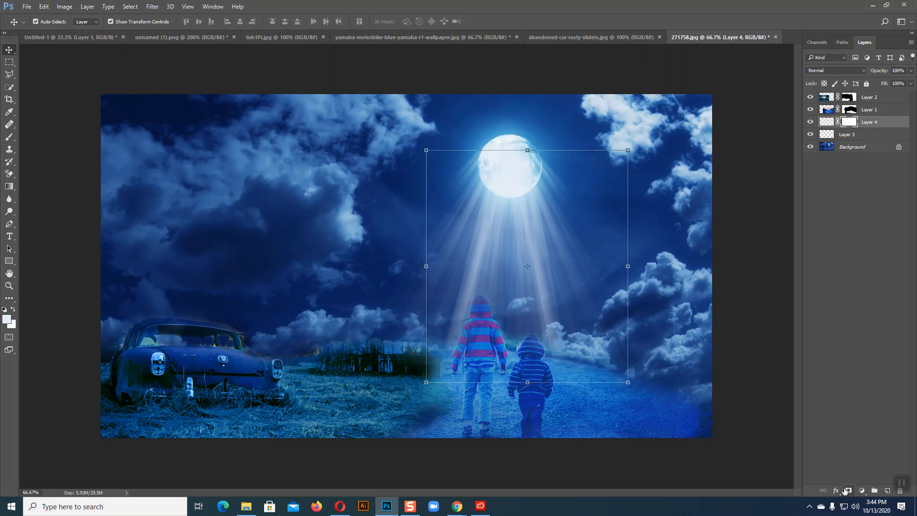
click(9, 136)
click(51, 21)
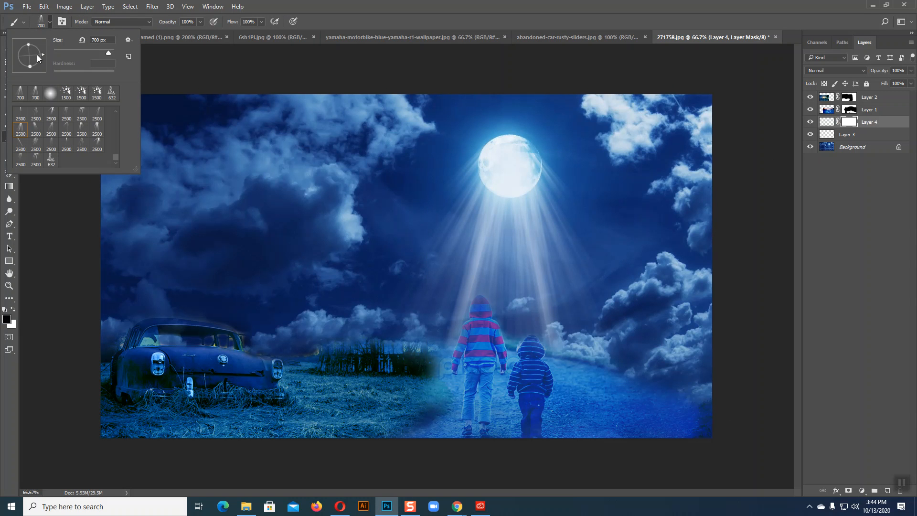
click(51, 93)
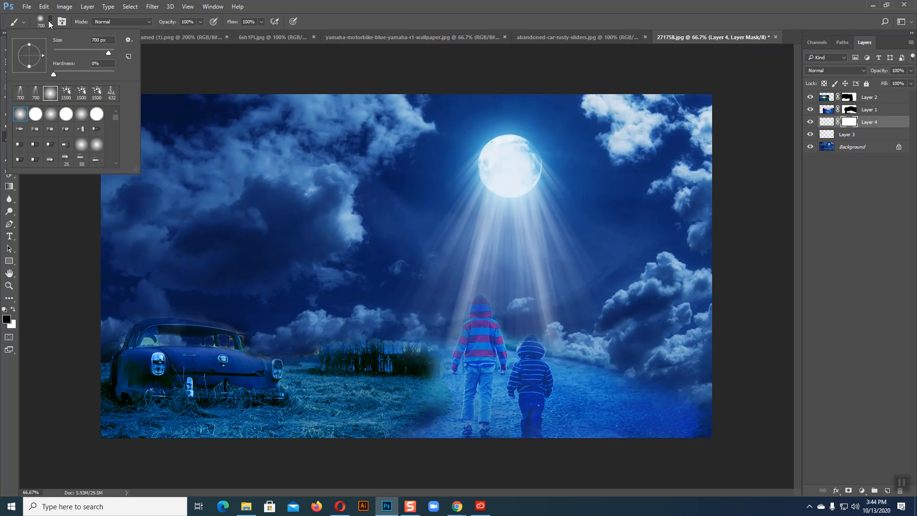
click(50, 21)
key(bracketleft)
key(bracketleft)
key(bracketleft)
key(bracketleft)
key(bracketleft)
key(bracketleft)
key(bracketleft)
key(bracketleft)
key(bracketleft)
key(bracketleft)
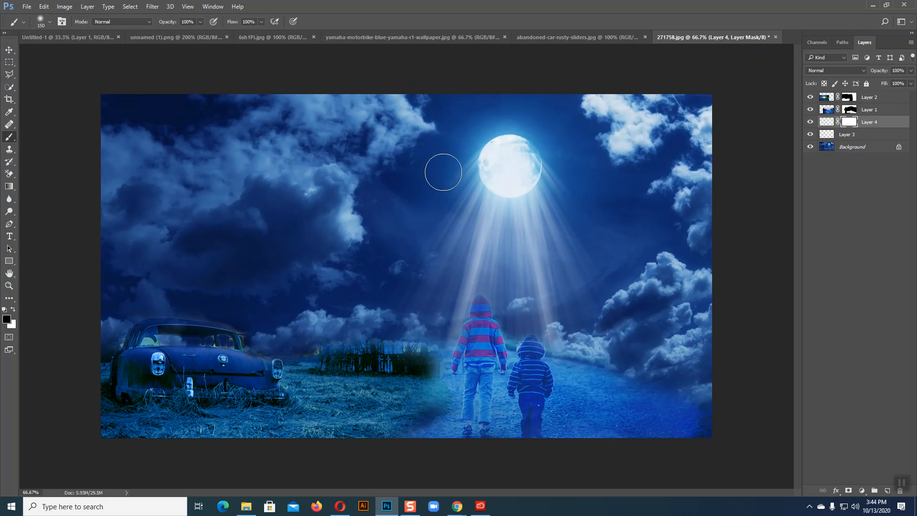
drag(457, 174, 439, 194)
Add a mask to Layer 3 and paint out the remaining stray ray edges beside the moon on the Layer 3 and Layer 4 masks.
click(834, 139)
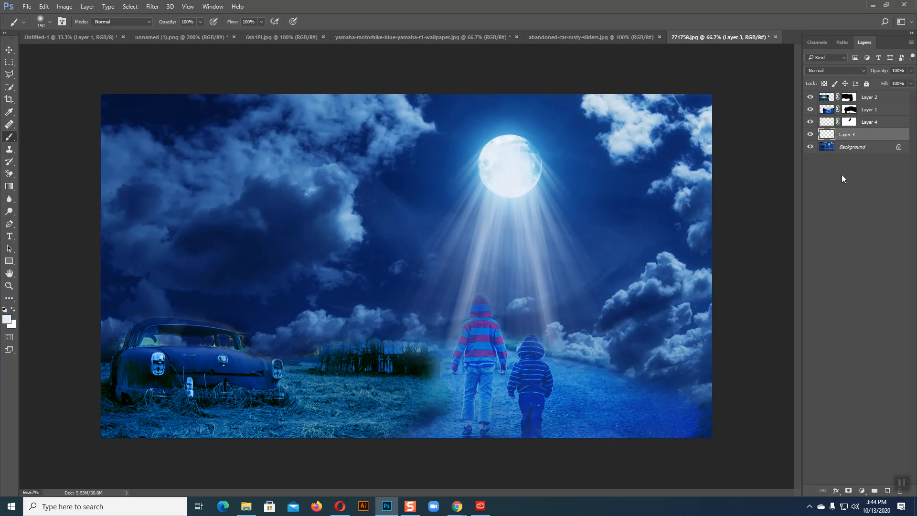
click(849, 491)
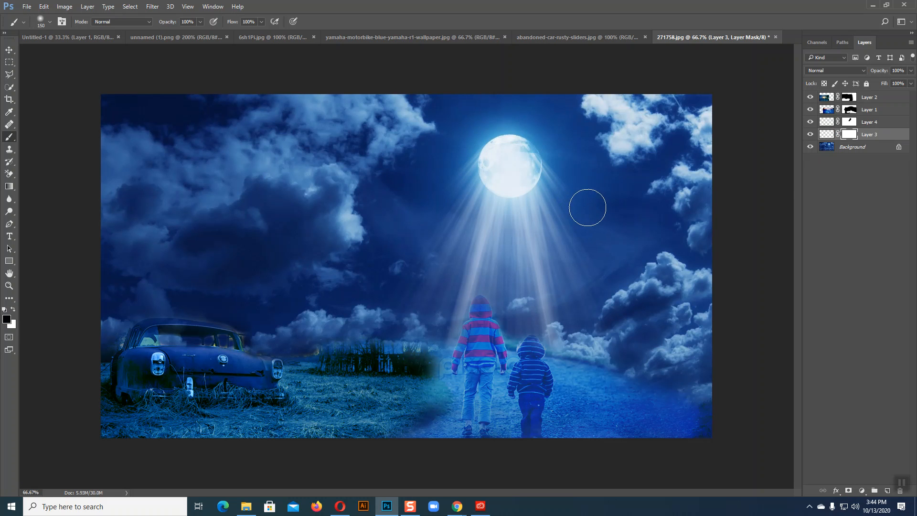
click(822, 125)
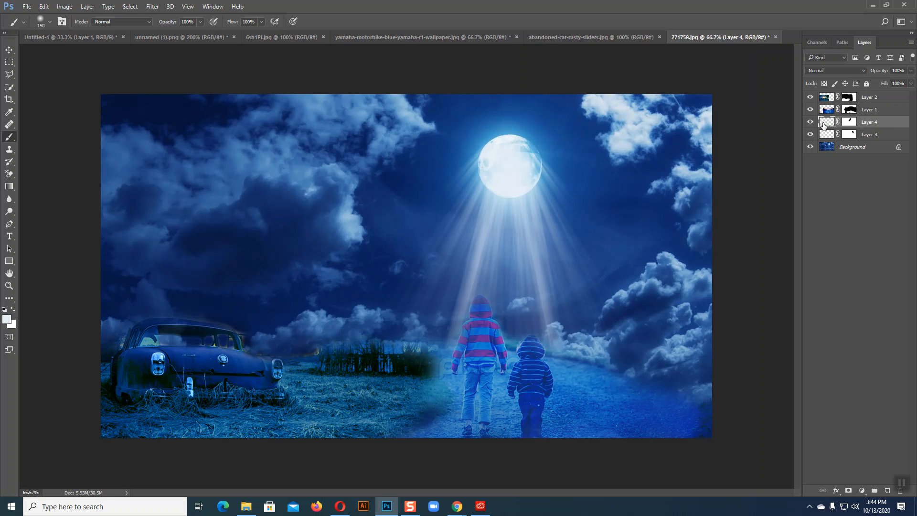
click(848, 122)
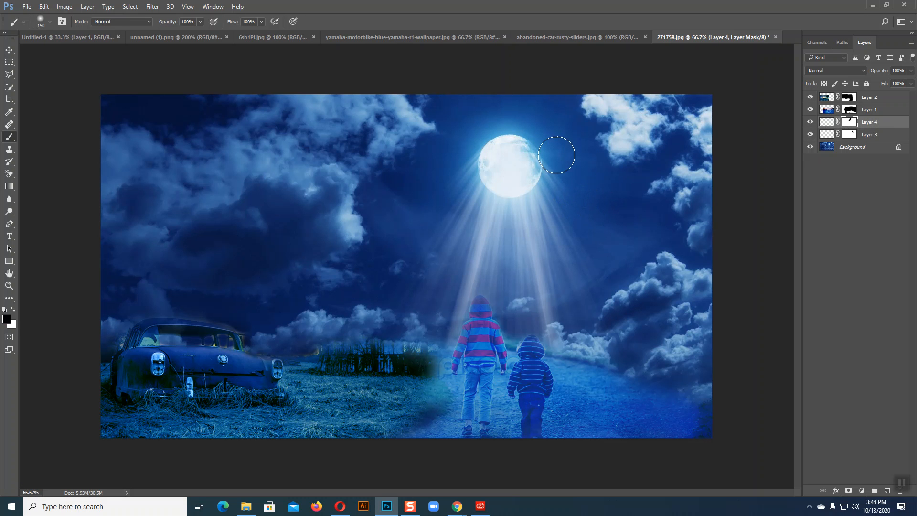
mouse_move(564, 170)
mouse_down()
mouse_move(564, 160)
mouse_move(597, 225)
mouse_move(624, 250)
mouse_up()
click(850, 134)
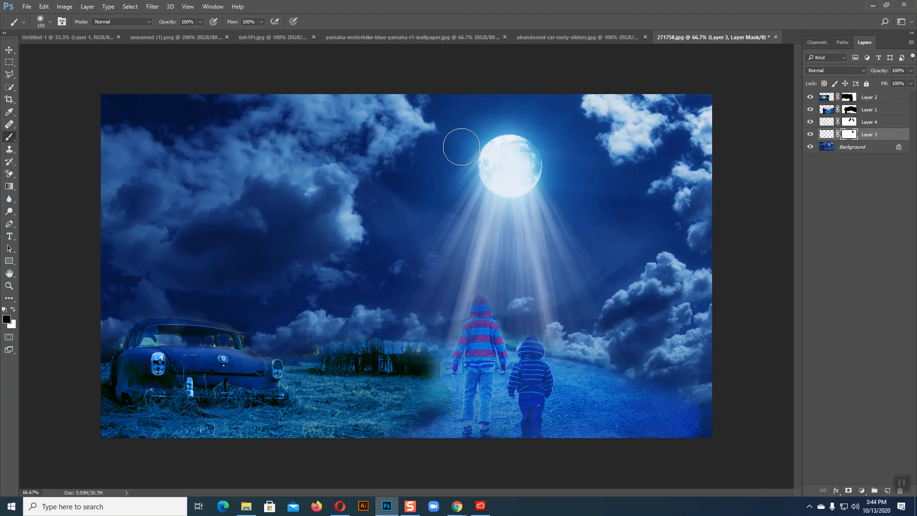
mouse_move(463, 146)
mouse_down()
mouse_move(417, 229)
mouse_move(348, 306)
mouse_up()
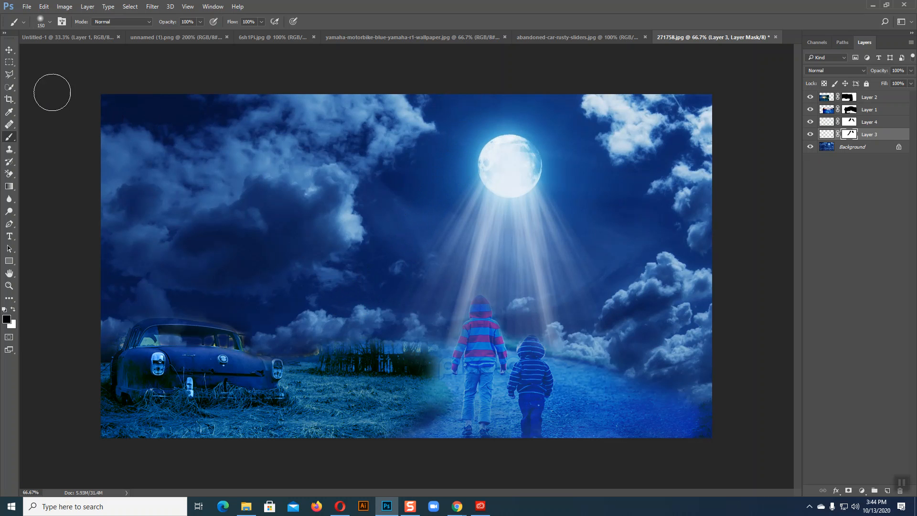
Lower the opacity of Layer 3 and Layer 4 together to about 55%.
click(9, 50)
click(796, 277)
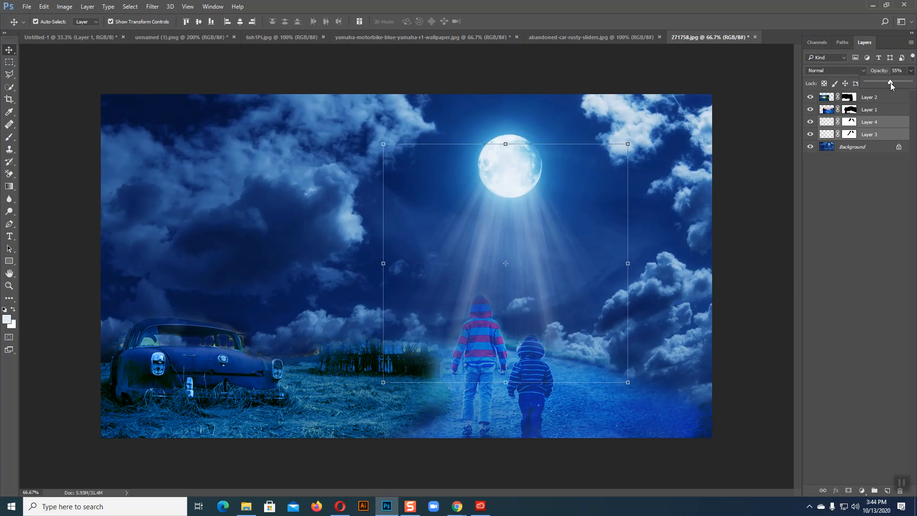
mouse_move(891, 82)
mouse_down()
mouse_move(881, 84)
mouse_move(888, 82)
mouse_up()
click(773, 202)
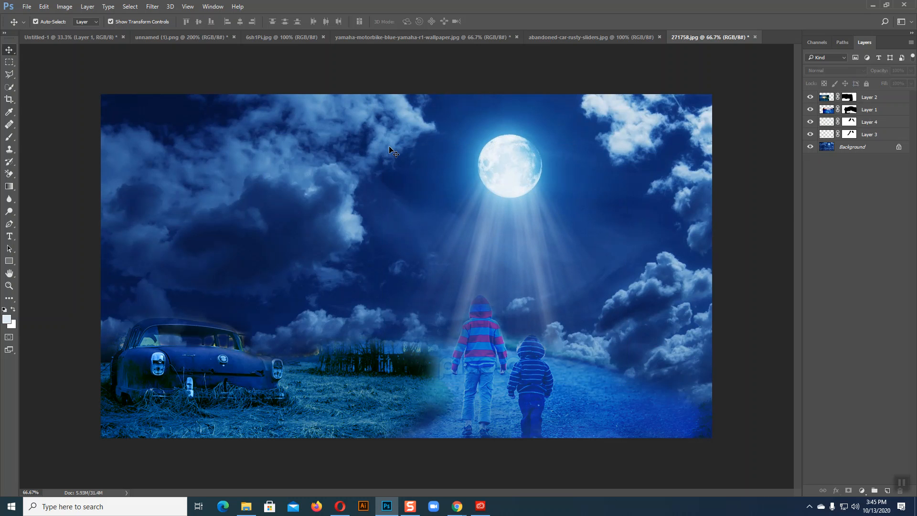
Choose the 4307 px lightning brush and create a new layer directly above the Background.
click(11, 137)
click(50, 23)
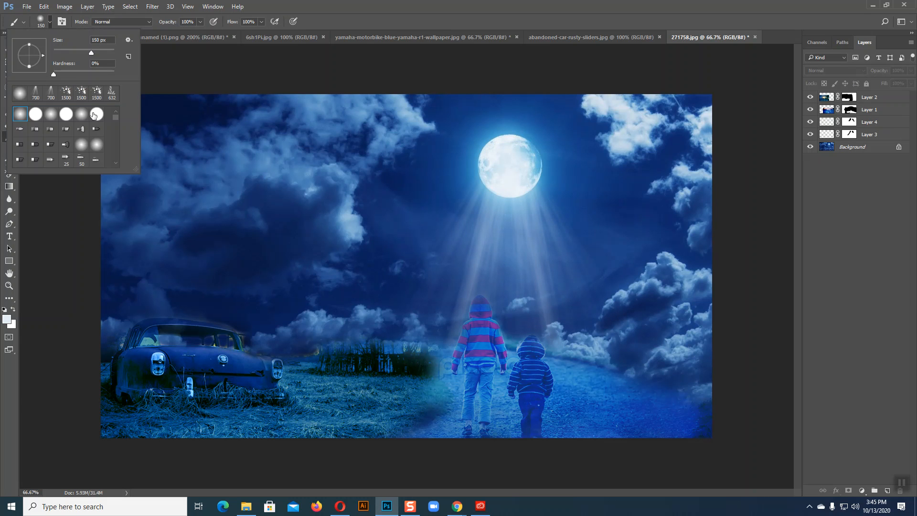
scroll(86, 150, down, 10)
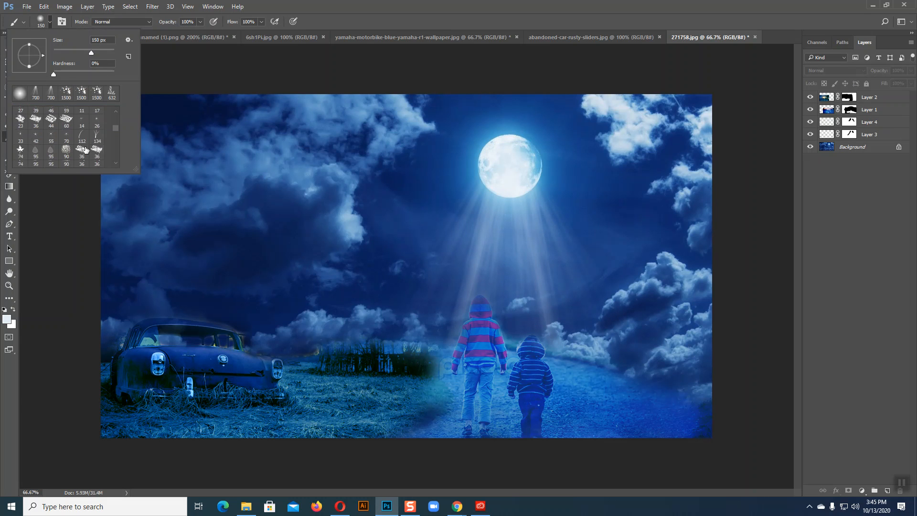
scroll(86, 150, down, 5)
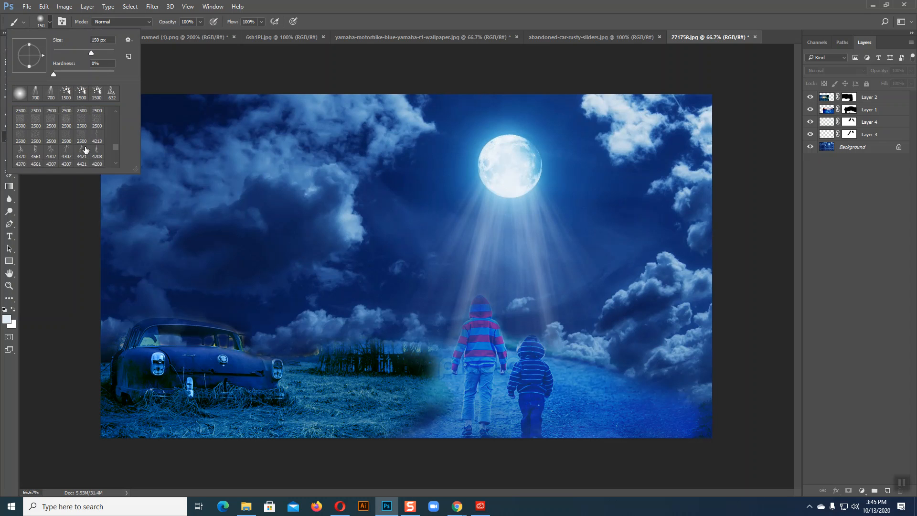
scroll(85, 150, up, 1)
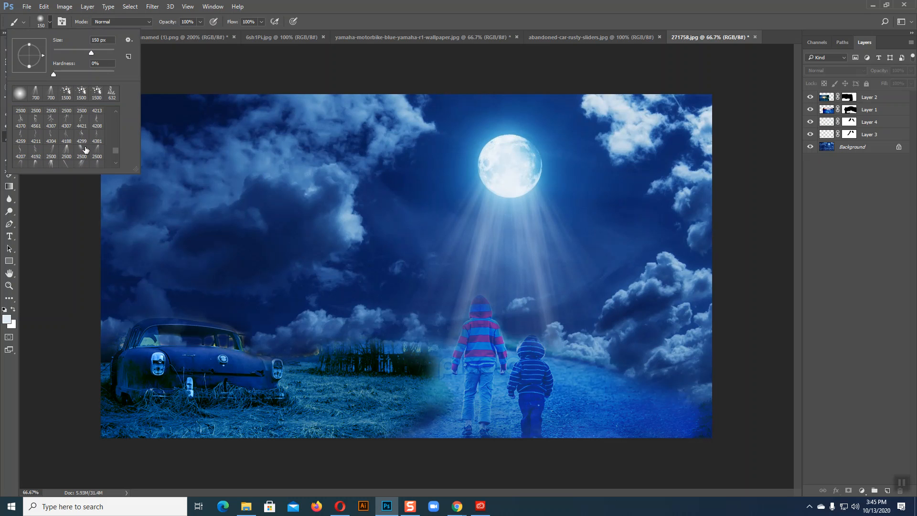
click(66, 125)
click(50, 23)
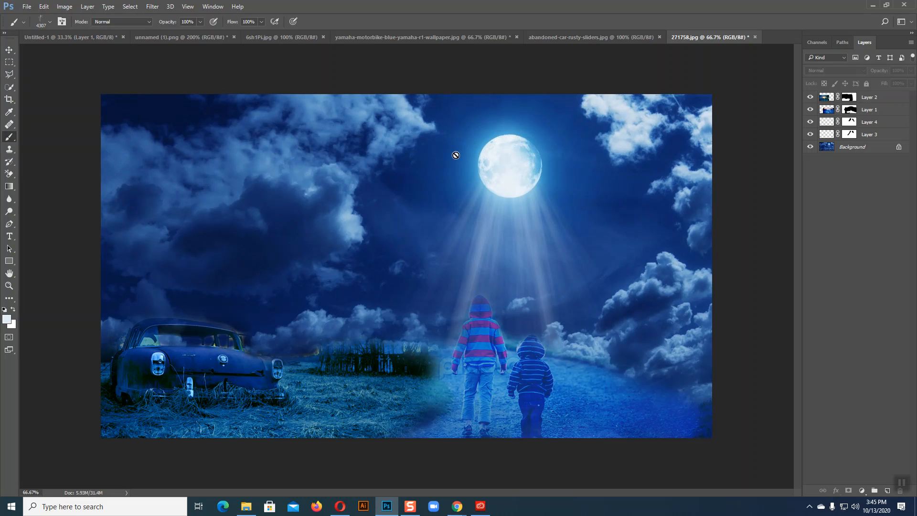
click(871, 147)
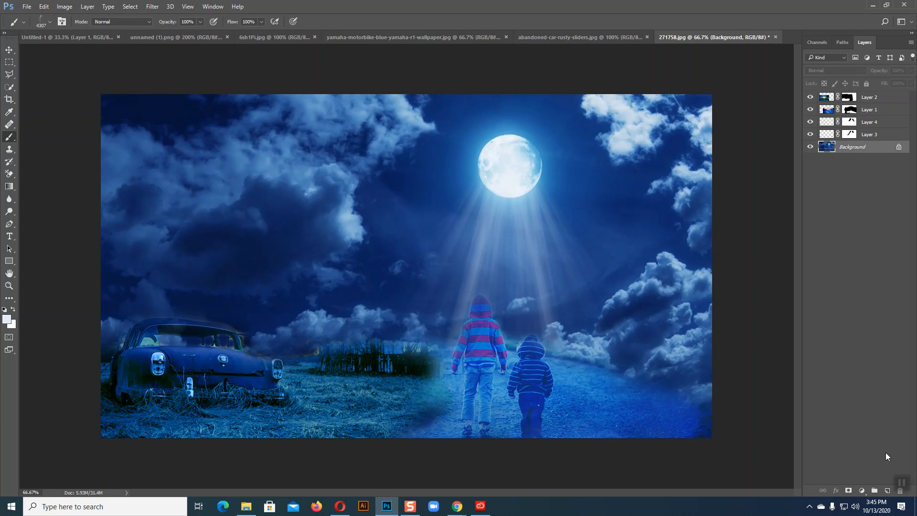
click(884, 491)
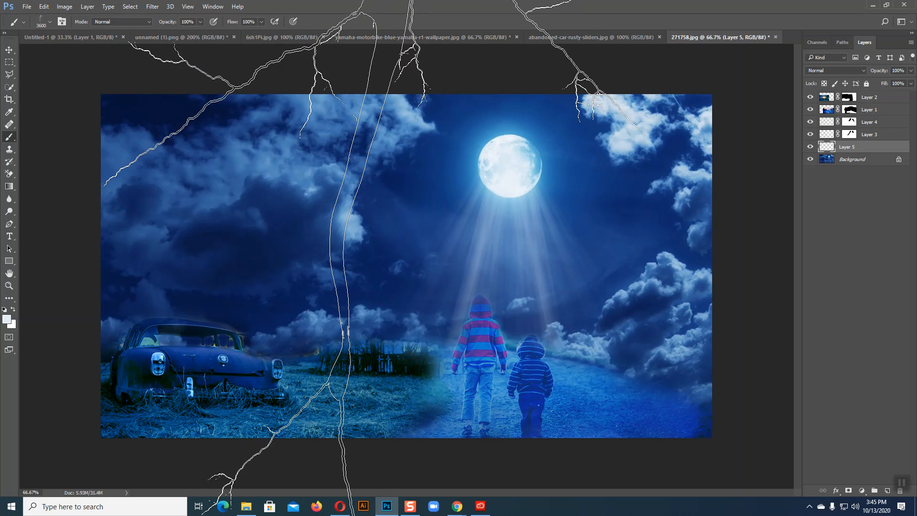
Reduce the lightning brush to 900 px and stamp one bolt just right of the moon on Layer 5.
key(bracketleft)
key(bracketleft)
key(bracketleft)
key(bracketleft)
key(bracketleft)
key(bracketleft)
key(bracketleft)
key(bracketleft)
key(bracketleft)
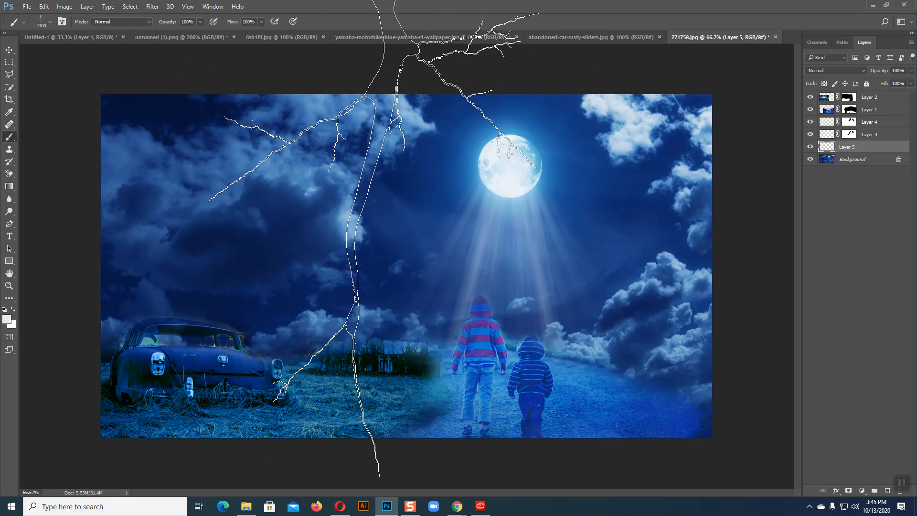
key(bracketleft)
key(bracketleft)
key(bracketleft)
key(bracketleft)
key(bracketleft)
key(bracketleft)
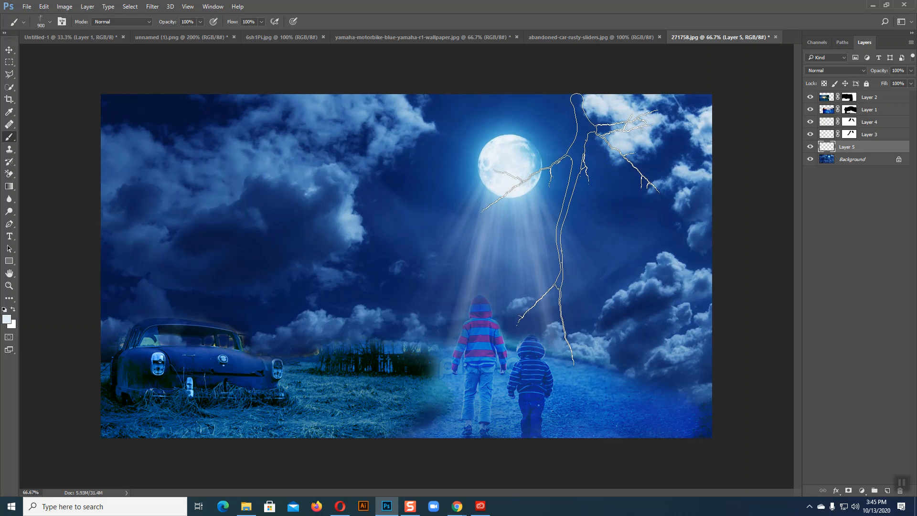
click(570, 230)
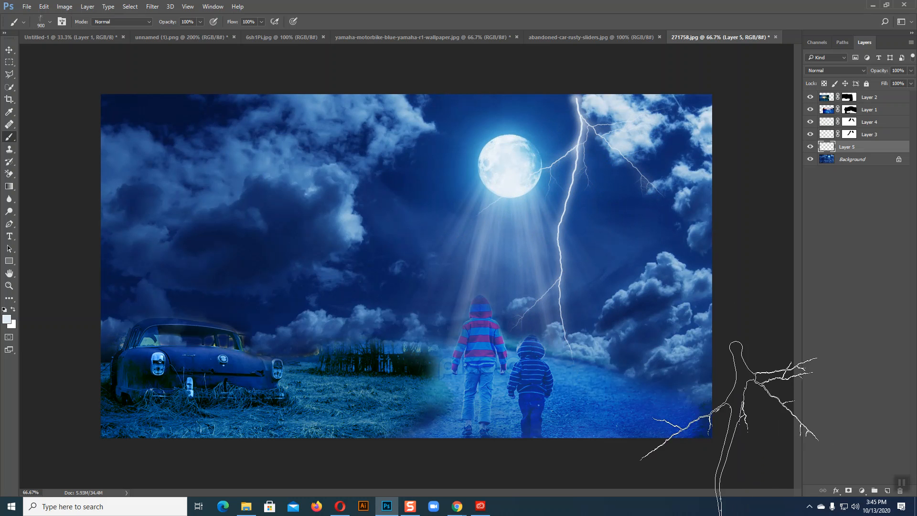
Scale the lightning bolt down to about 76% and move it over the clouds at the sky's right side.
click(12, 55)
click(307, 201)
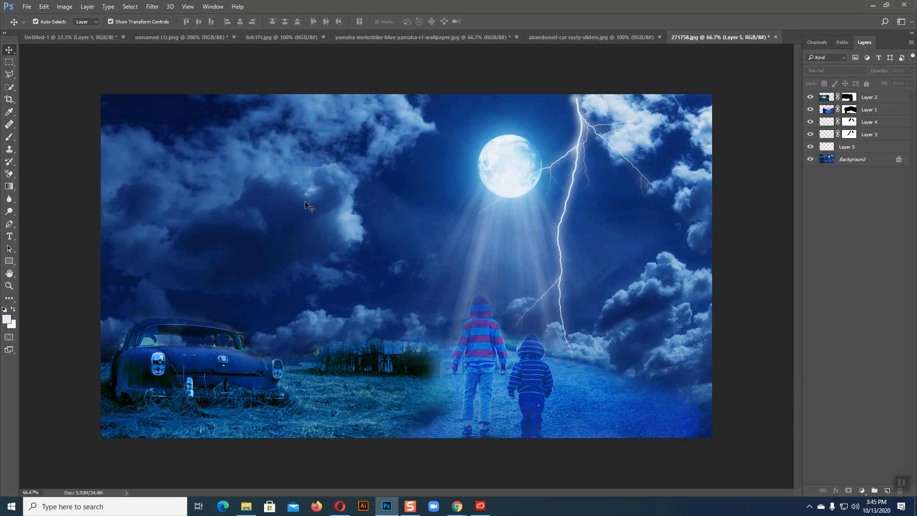
click(624, 166)
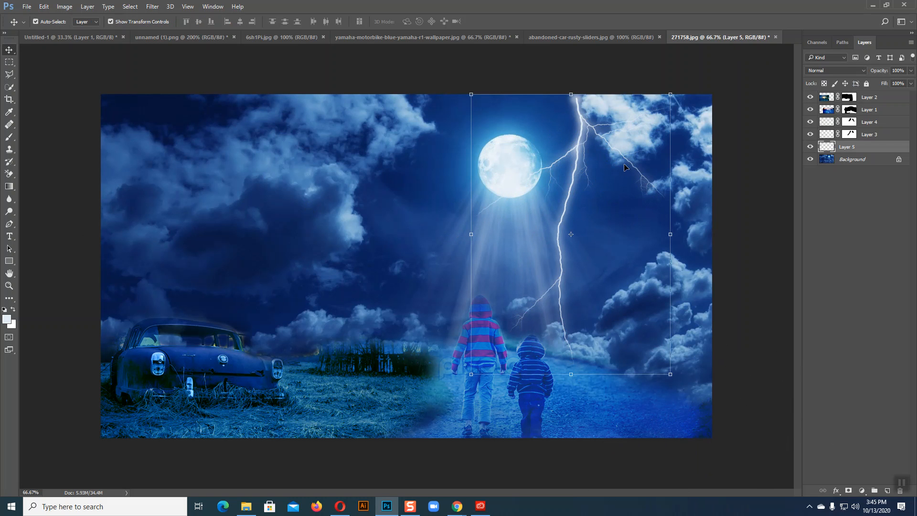
drag(671, 375, 647, 340)
drag(564, 253, 621, 220)
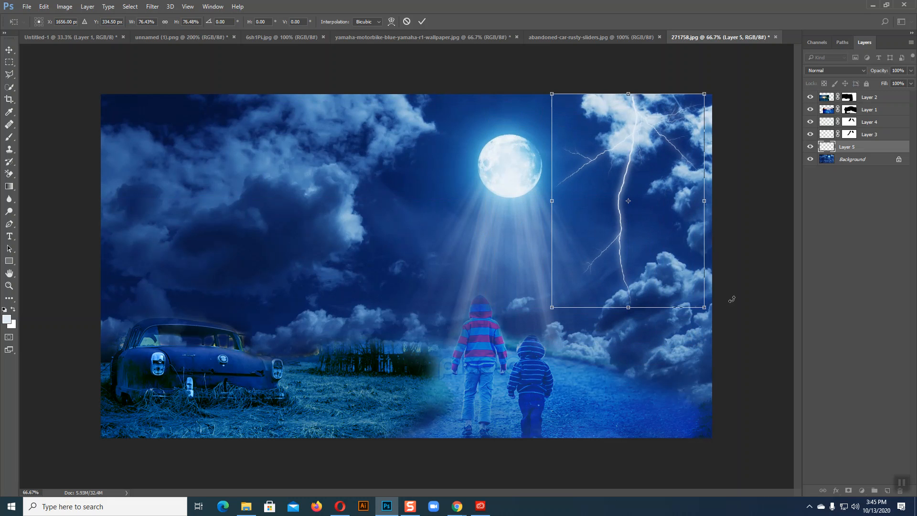
click(767, 315)
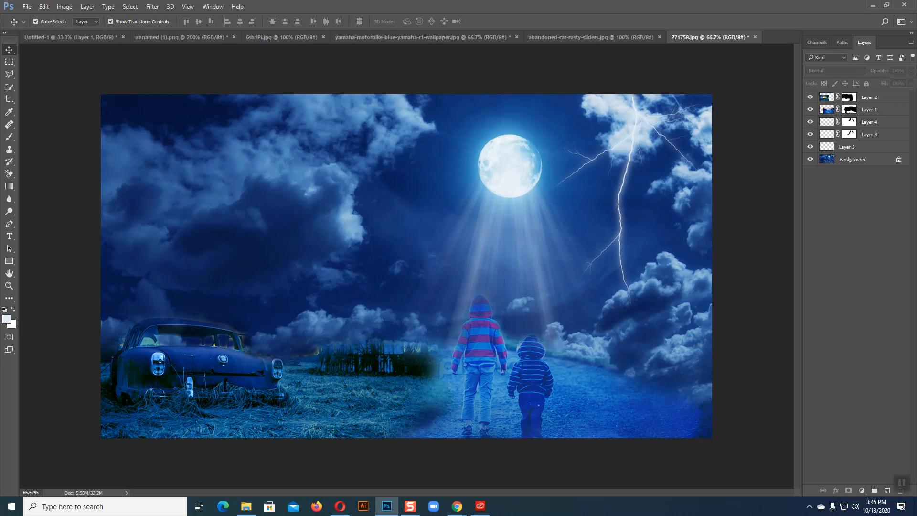
Move the lightning bolt into the sky above the abandoned car and lower its layer opacity to 54%.
drag(638, 124, 193, 120)
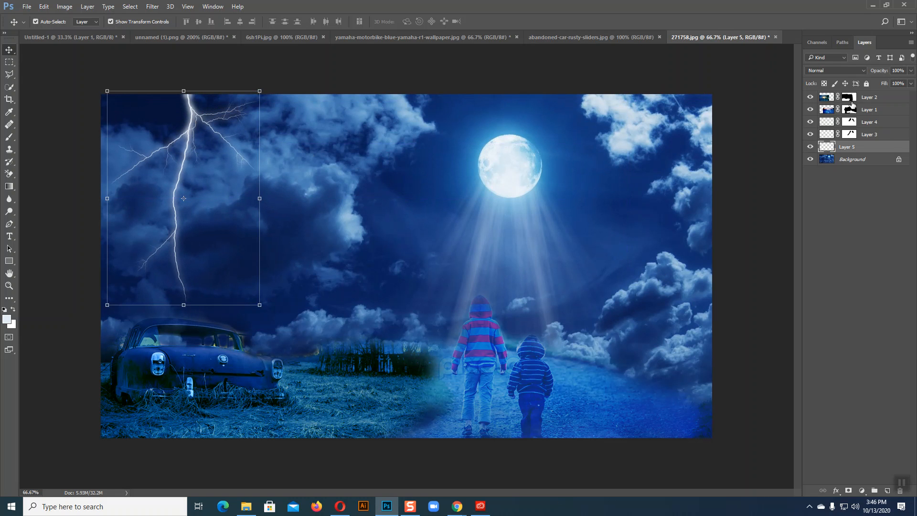
click(911, 70)
drag(911, 82, 891, 83)
click(820, 167)
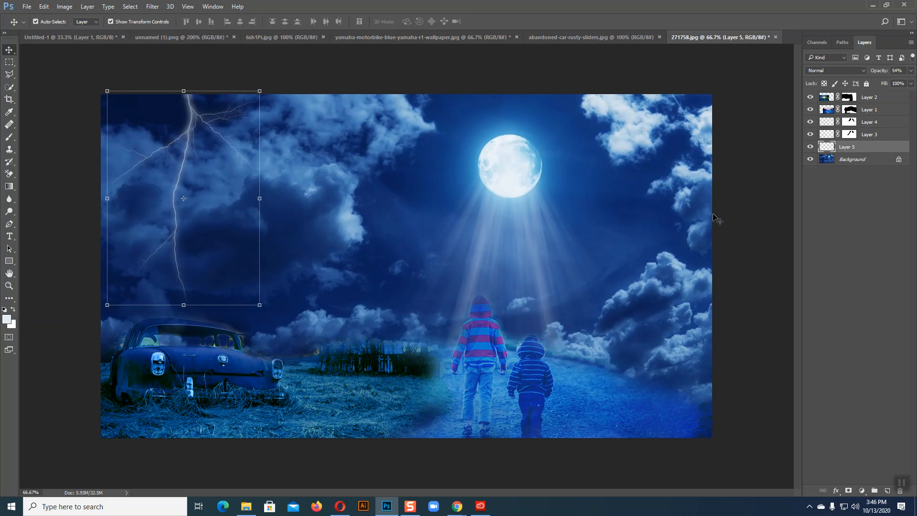
Choose a 2500 px rain brush from the preset list and create a new layer above Layer 2.
click(9, 137)
click(48, 20)
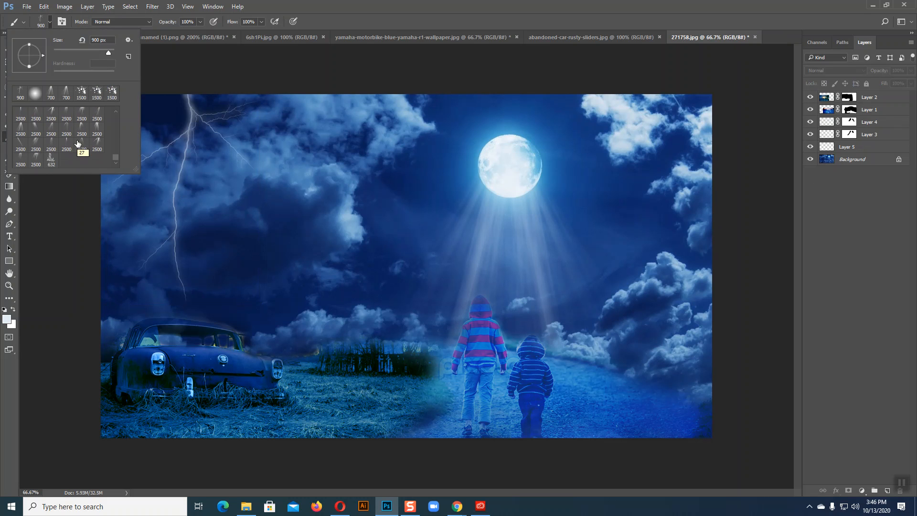
scroll(83, 146, up, 5)
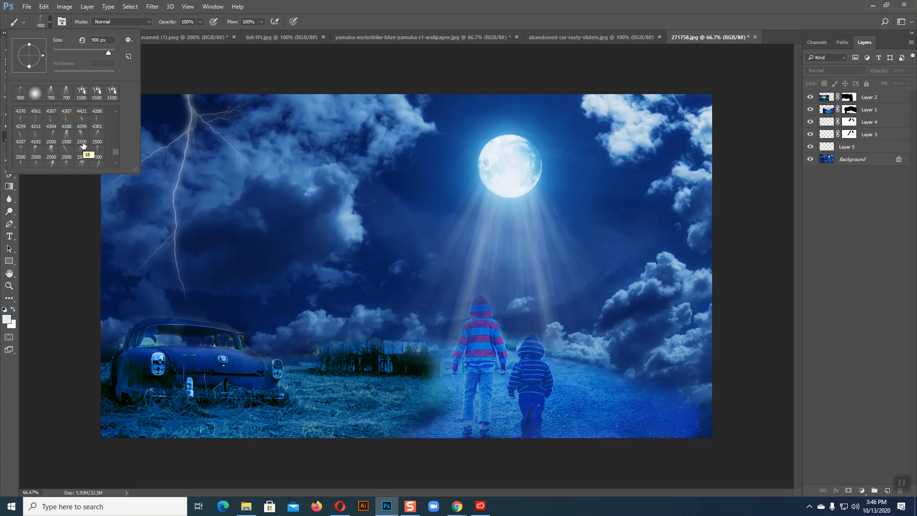
scroll(83, 146, up, 2)
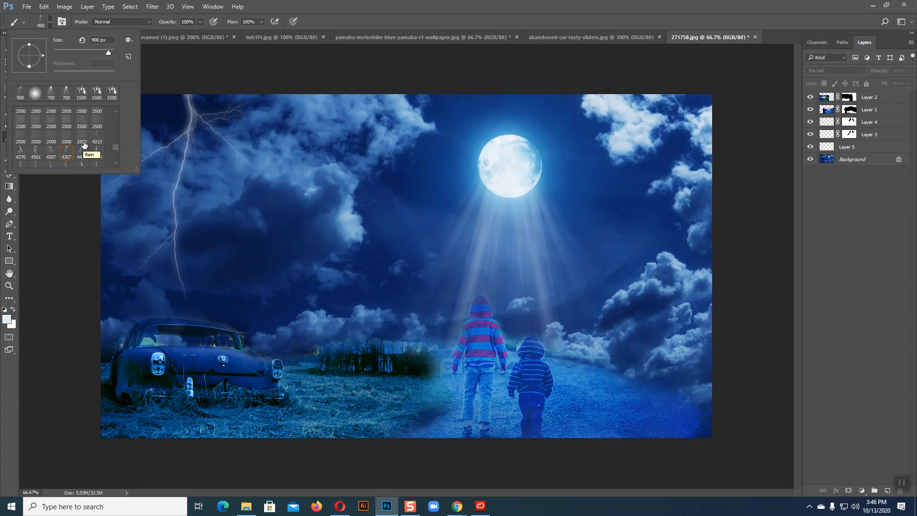
click(66, 125)
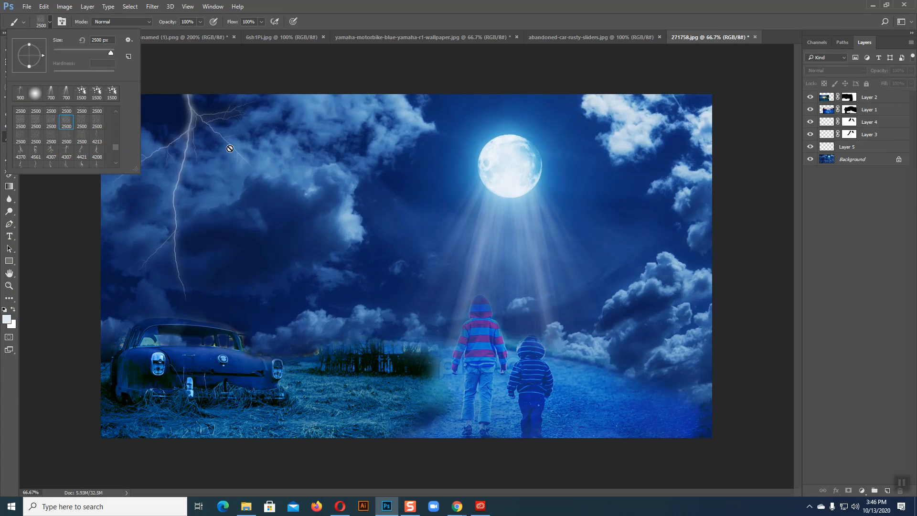
click(49, 22)
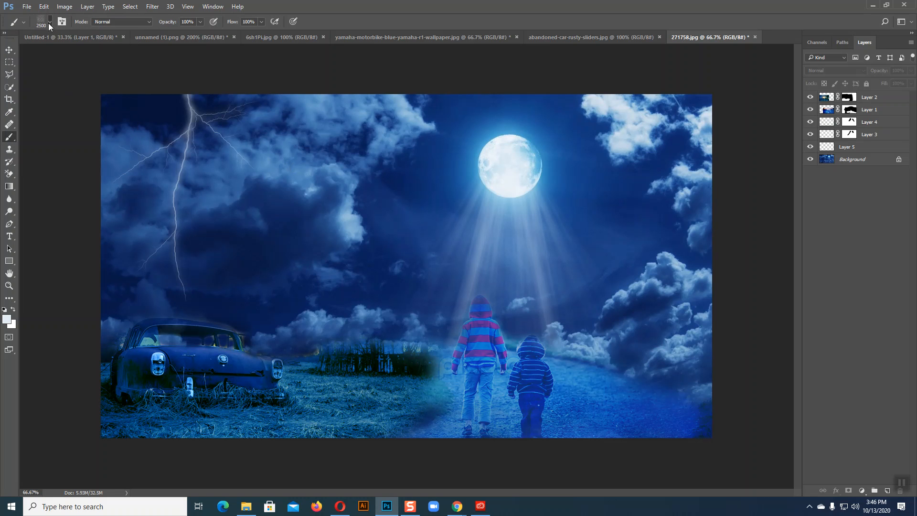
click(887, 490)
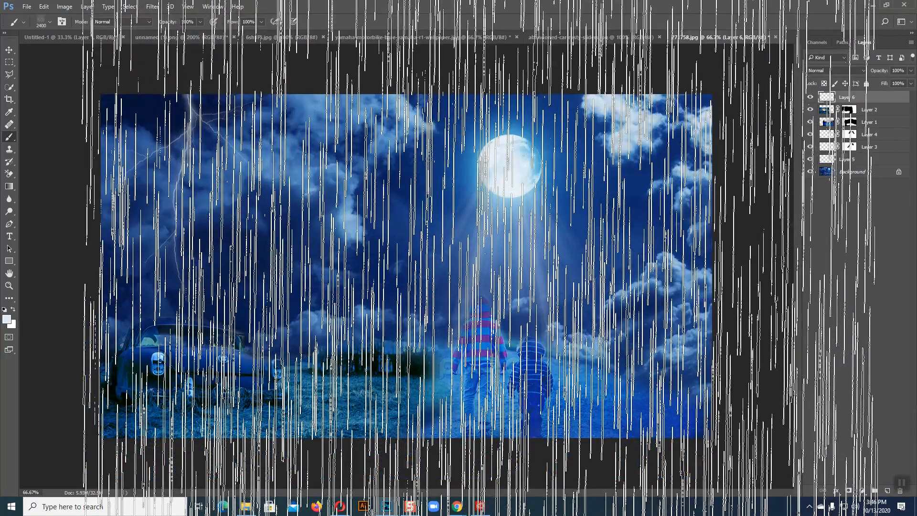
Try a vertical rain stamp over the car and clouds with the brush reduced to about 900 px, and undo it.
key(bracketleft)
key(bracketleft)
key(bracketleft)
key(bracketleft)
key(bracketleft)
key(bracketleft)
key(bracketleft)
key(bracketleft)
key(bracketleft)
key(bracketleft)
key(bracketleft)
key(bracketleft)
key(bracketleft)
key(bracketleft)
key(bracketleft)
click(230, 234)
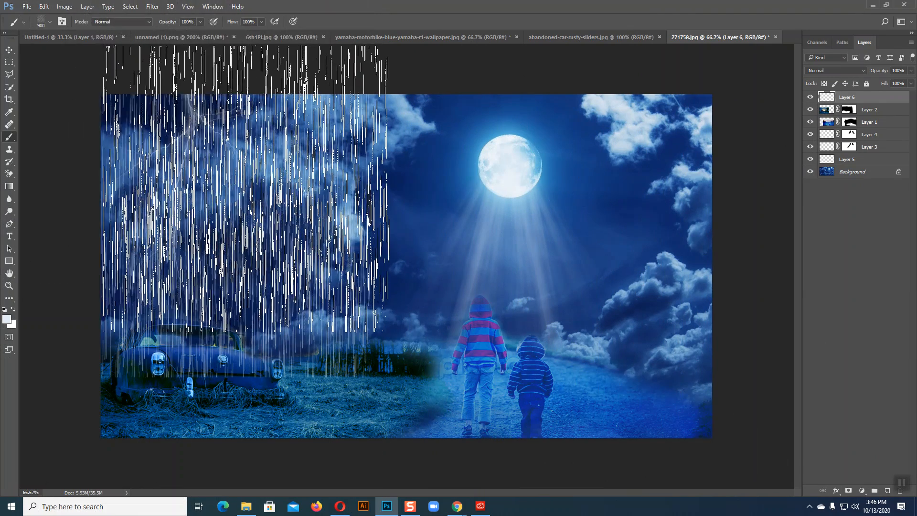
key(bracketright)
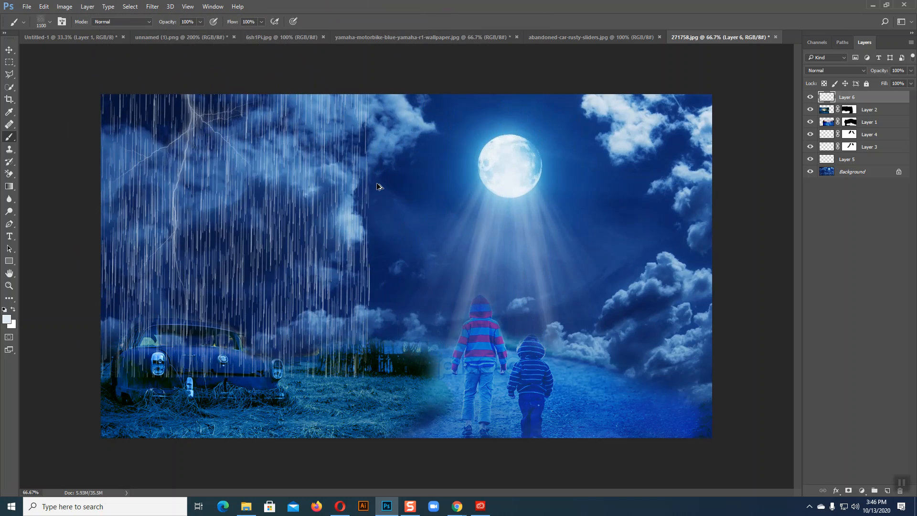
key(ctrl+z)
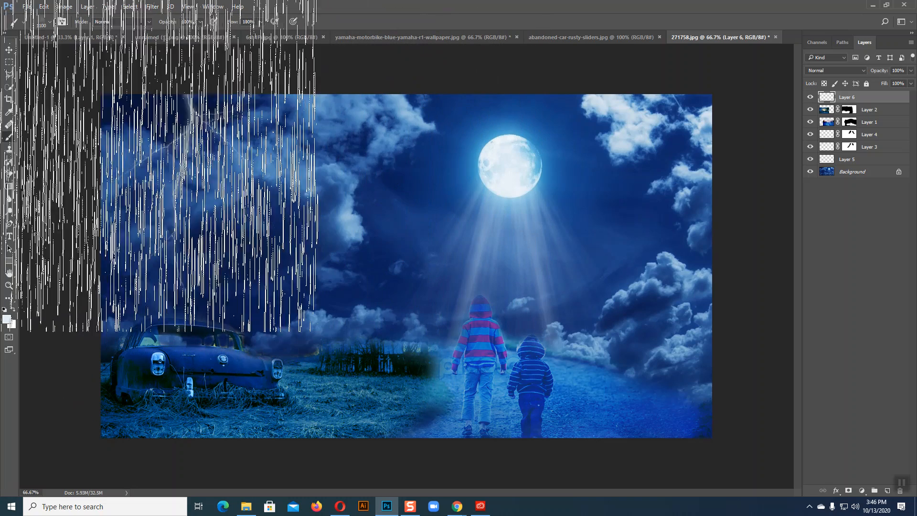
Tilt the 1100 px rain brush so its streaks slant, try one stamp over the car and clouds, and undo it.
click(50, 22)
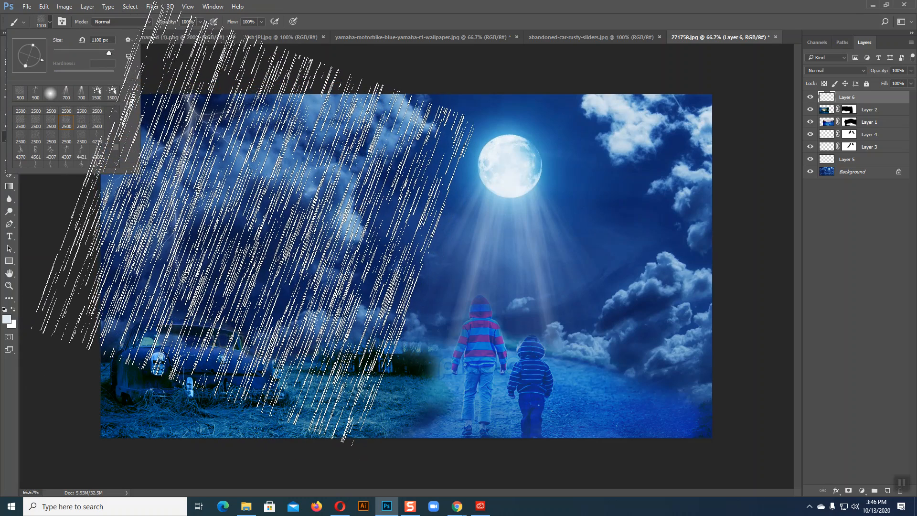
click(253, 224)
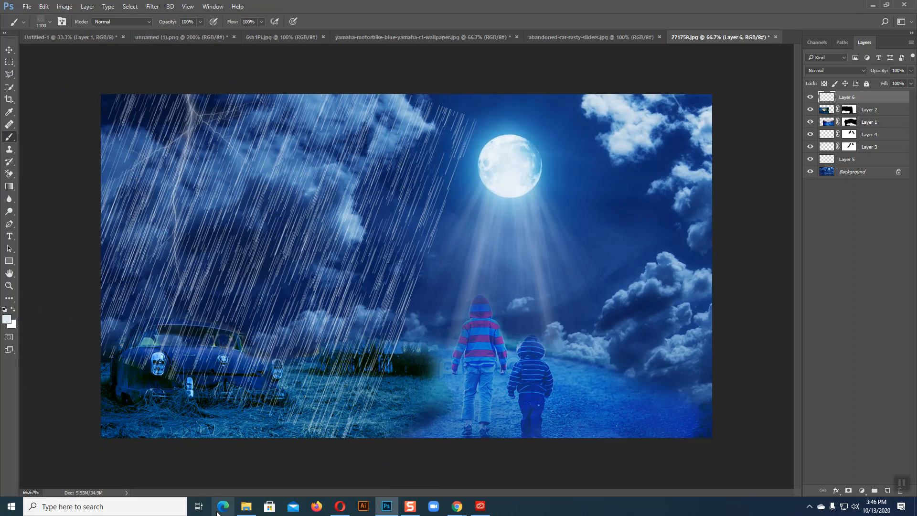
key(ctrl+z)
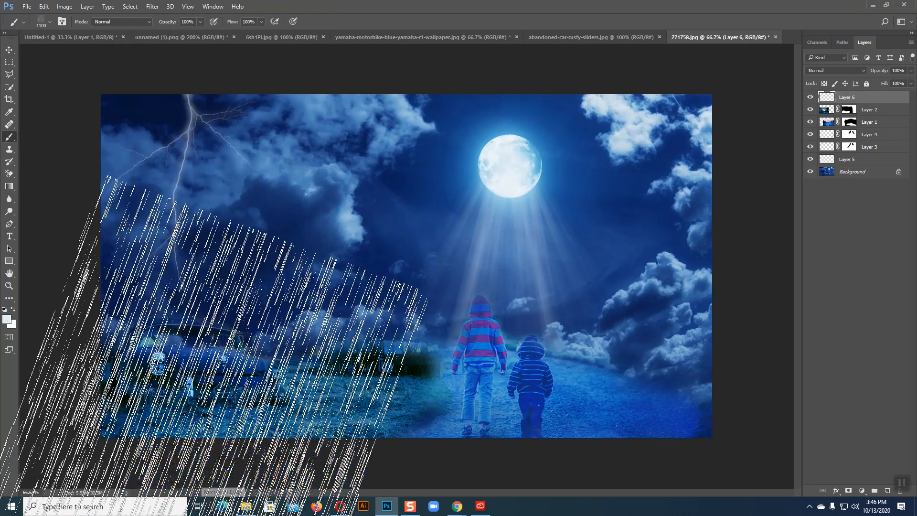
Switch to a sparser 2500 px rain brush, reduce it to 1200 px and stamp rain over the car and clouds on Layer 6.
click(50, 22)
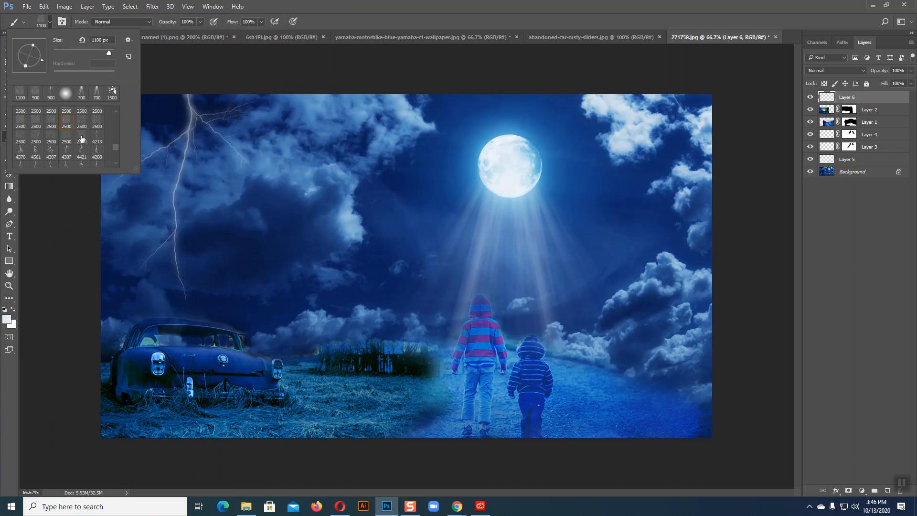
click(67, 136)
click(48, 22)
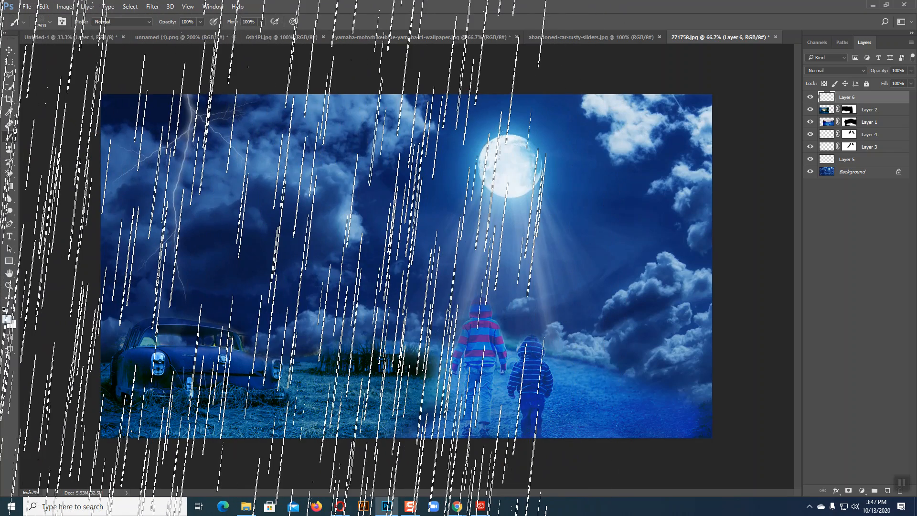
key(bracketleft)
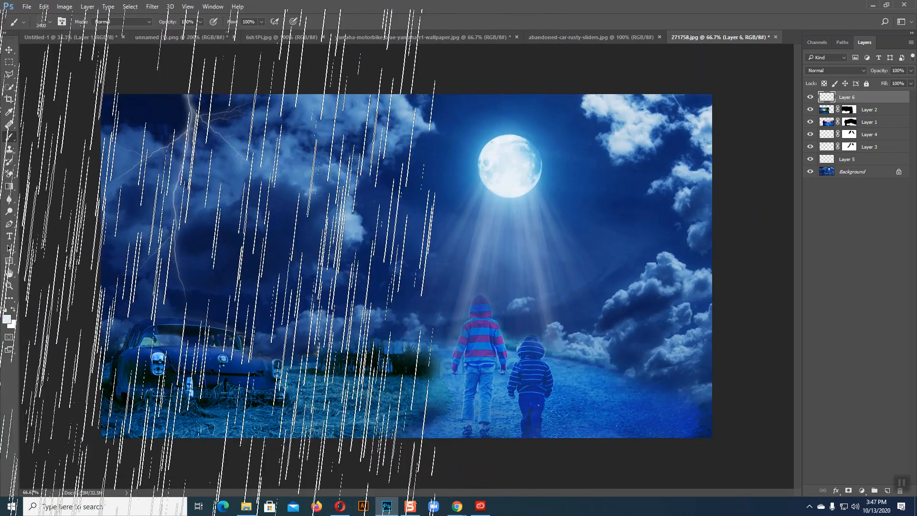
key(bracketleft)
key(bracketleft)
key(bracketleft)
key(bracketleft)
key(bracketleft)
key(bracketleft)
key(bracketleft)
key(bracketleft)
key(bracketleft)
key(bracketleft)
key(bracketleft)
key(bracketleft)
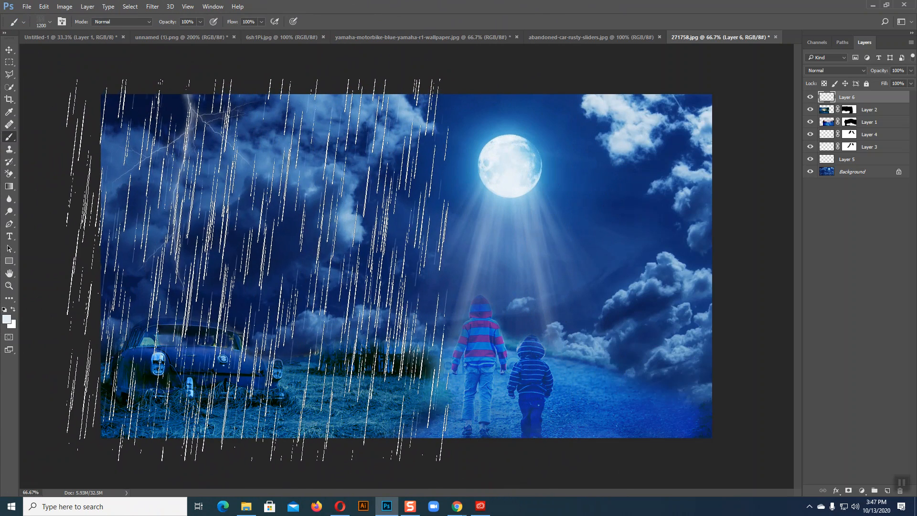
click(259, 277)
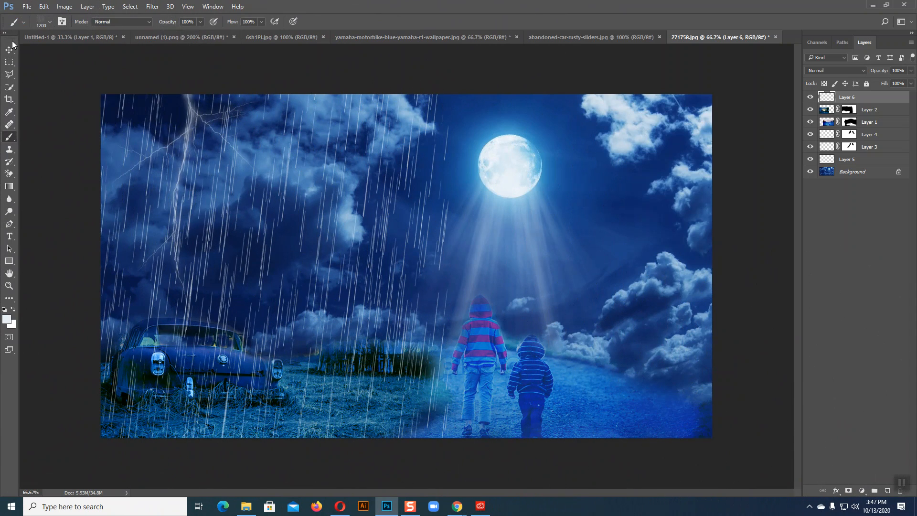
Lower the opacity of rain Layer 6 to 32% and duplicate the layer.
click(9, 47)
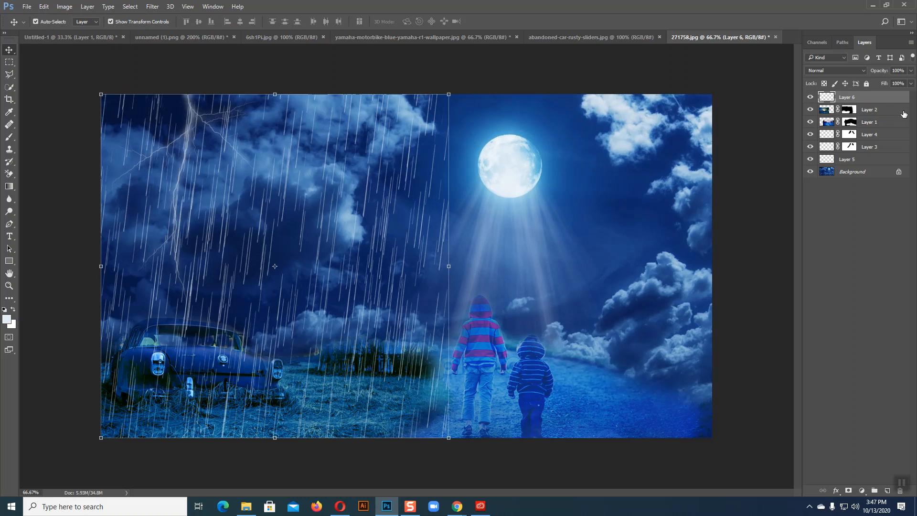
click(911, 70)
drag(912, 81, 881, 81)
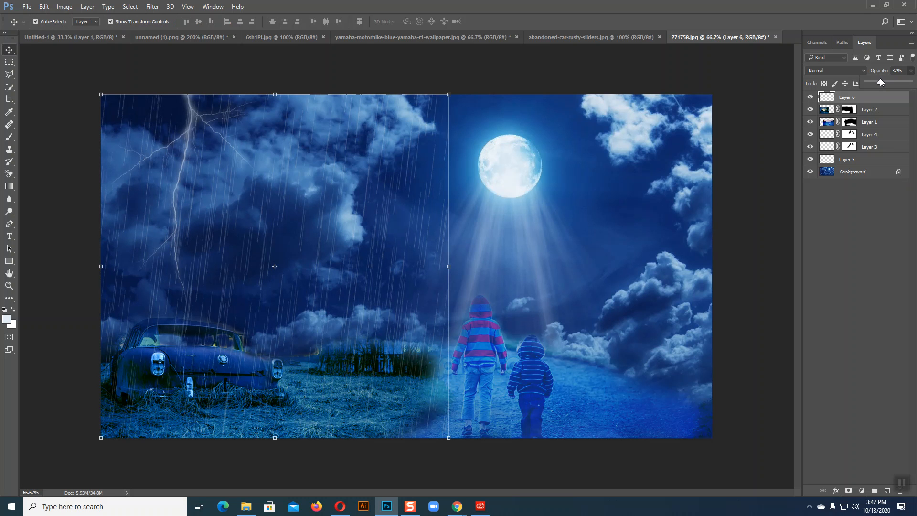
click(805, 254)
click(845, 101)
key(ctrl+j)
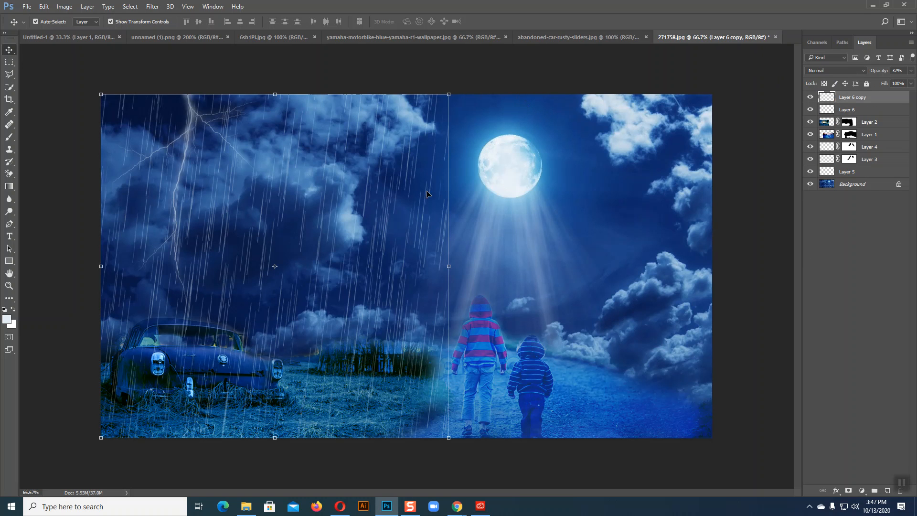
Try to move the duplicated rain layer across to the moon side of the sky.
drag(408, 183, 574, 181)
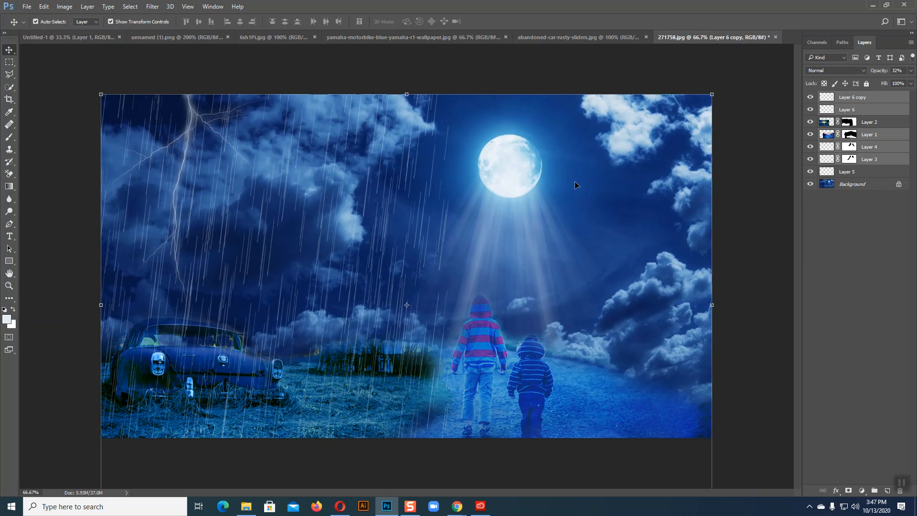
click(733, 223)
click(850, 101)
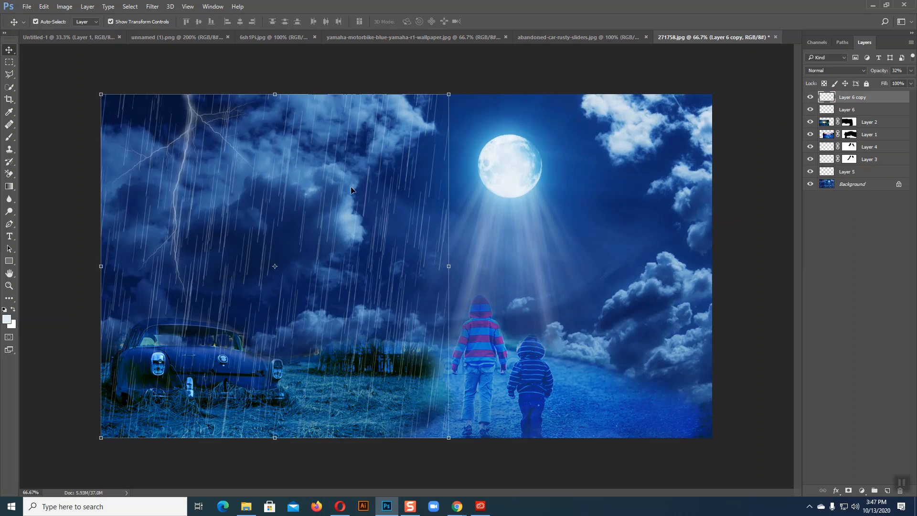
drag(433, 182, 511, 182)
click(746, 160)
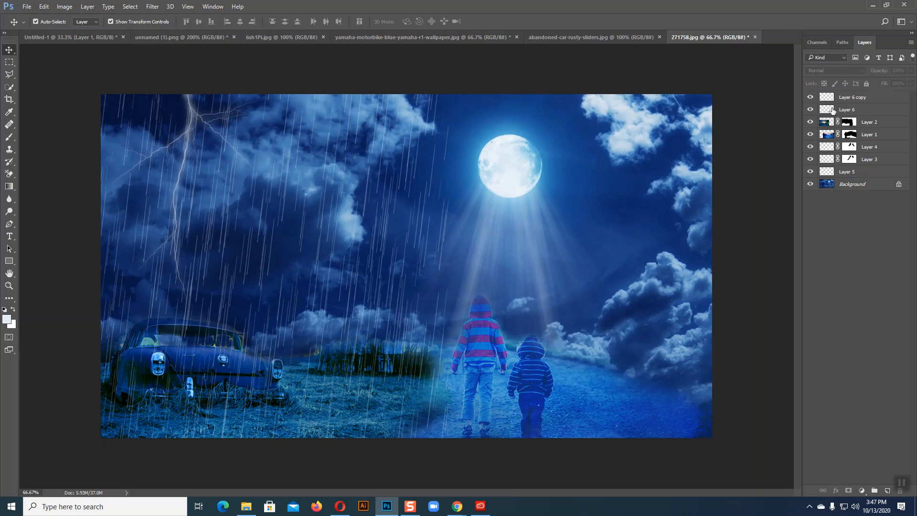
Nudge Layer 6 copy slightly to the right and try to move it further over the moon rays.
click(840, 100)
key(Right)
key(Right)
key(Right)
key(Right)
key(Right)
key(Right)
key(Right)
key(Right)
key(Right)
key(Right)
key(Right)
key(Right)
key(Right)
key(Right)
key(Right)
key(Right)
key(Right)
key(Right)
key(Right)
key(Right)
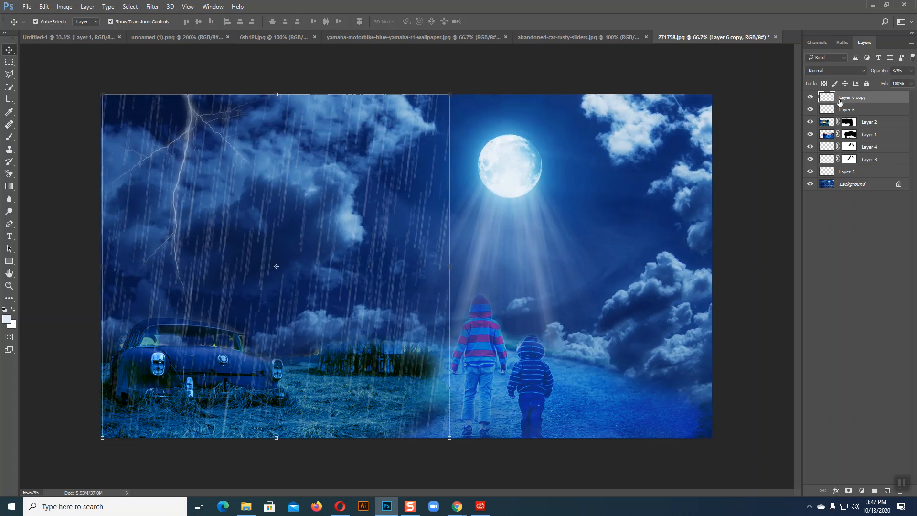
key(Right)
key(Right)
key(Right)
key(Right)
key(Right)
key(Right)
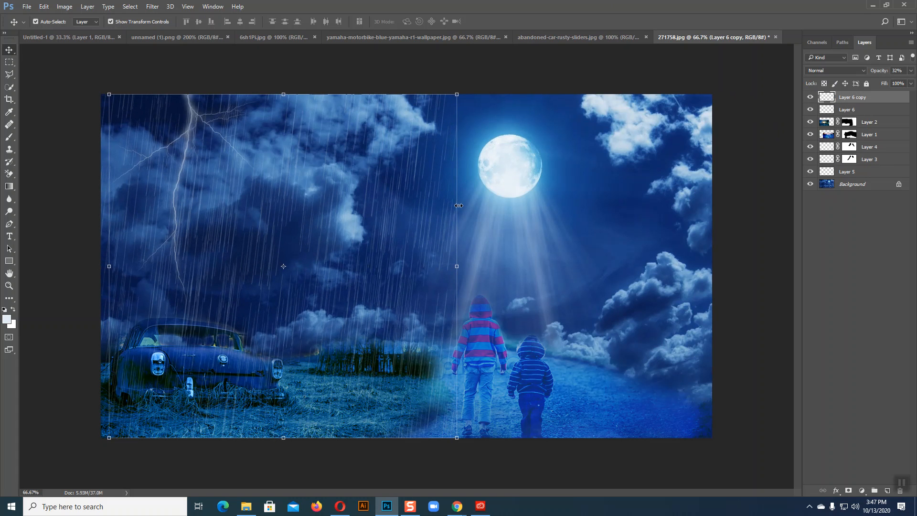
drag(455, 205, 548, 214)
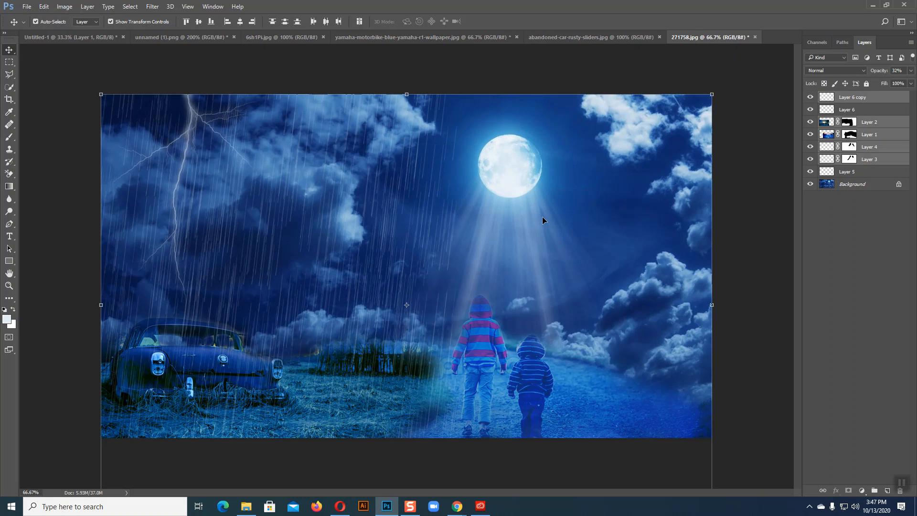
click(886, 371)
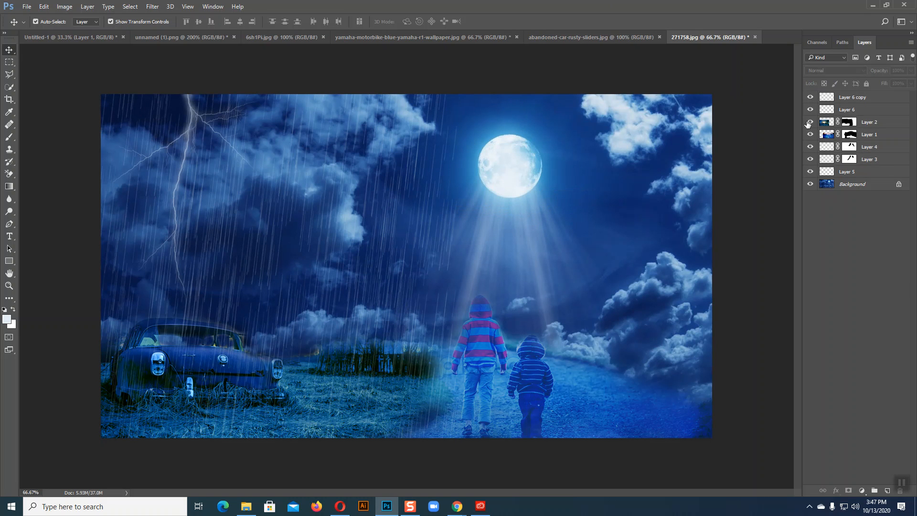
Lock all the layers from Layer 6 down to Layer 5, leaving Layer 6 copy unlocked.
click(880, 111)
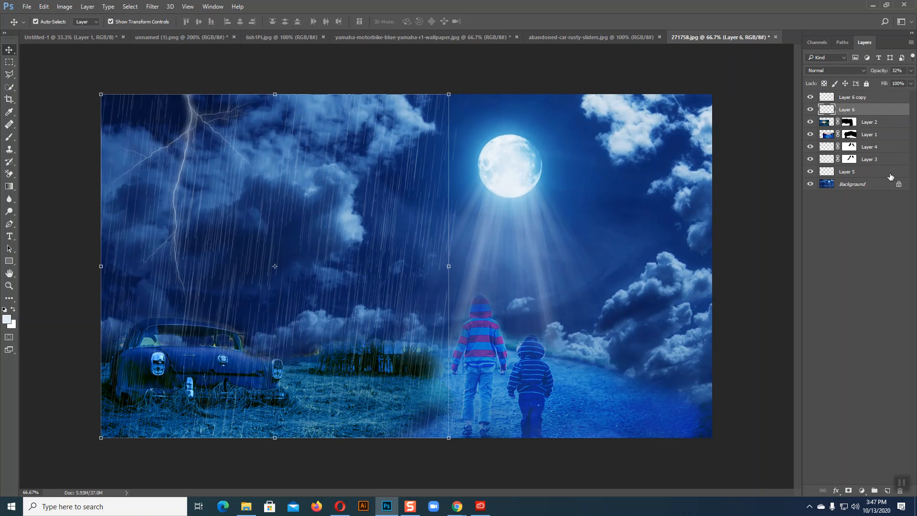
shift+click(889, 174)
click(866, 85)
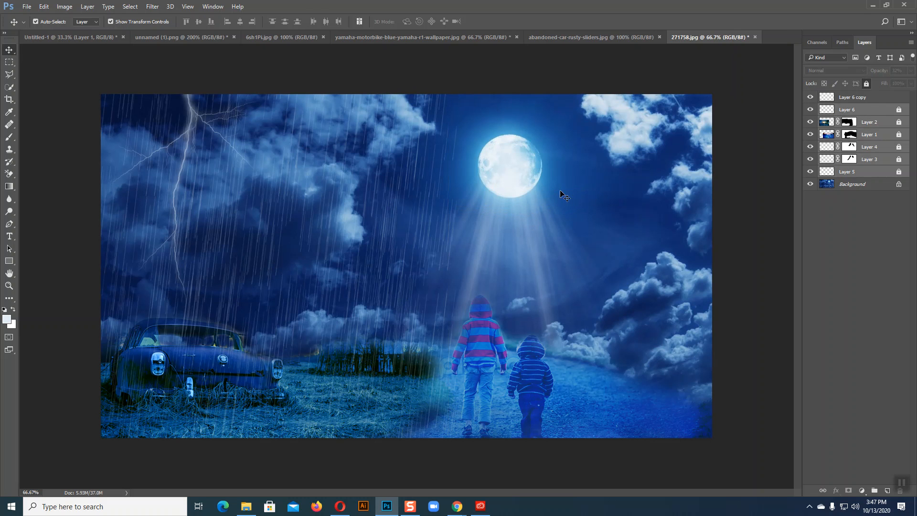
Move Layer 6 copy over the moon and children until it meets the right edge of the image.
click(848, 98)
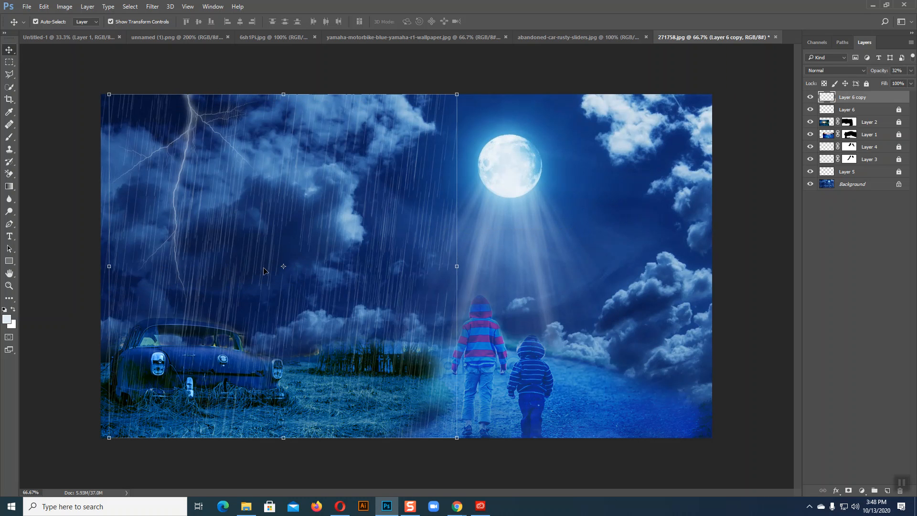
drag(269, 271, 528, 271)
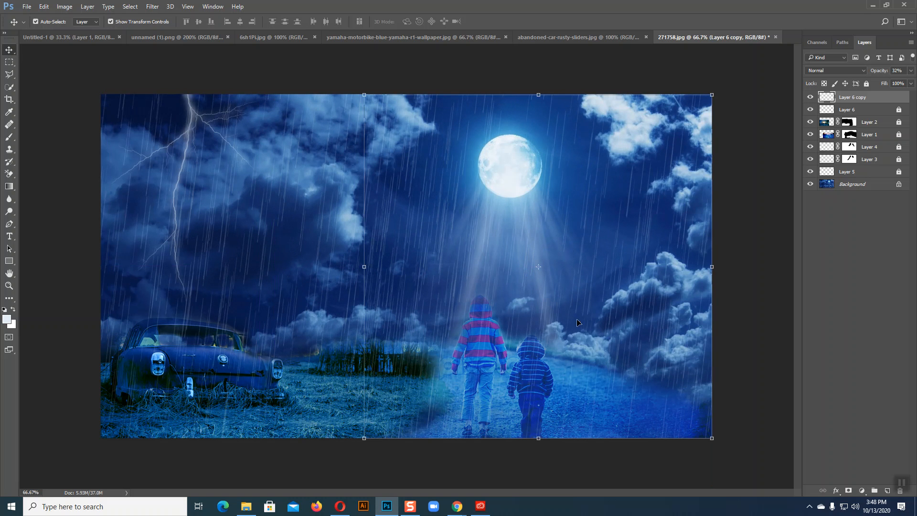
click(740, 326)
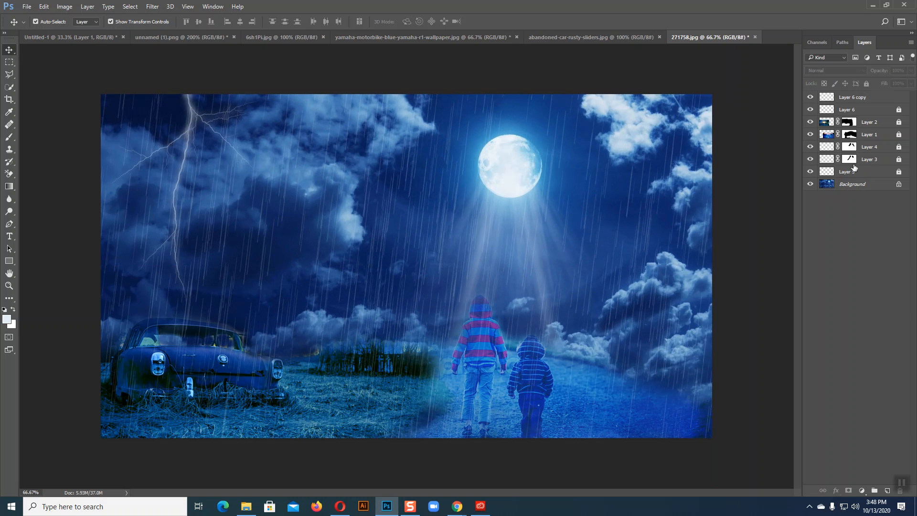